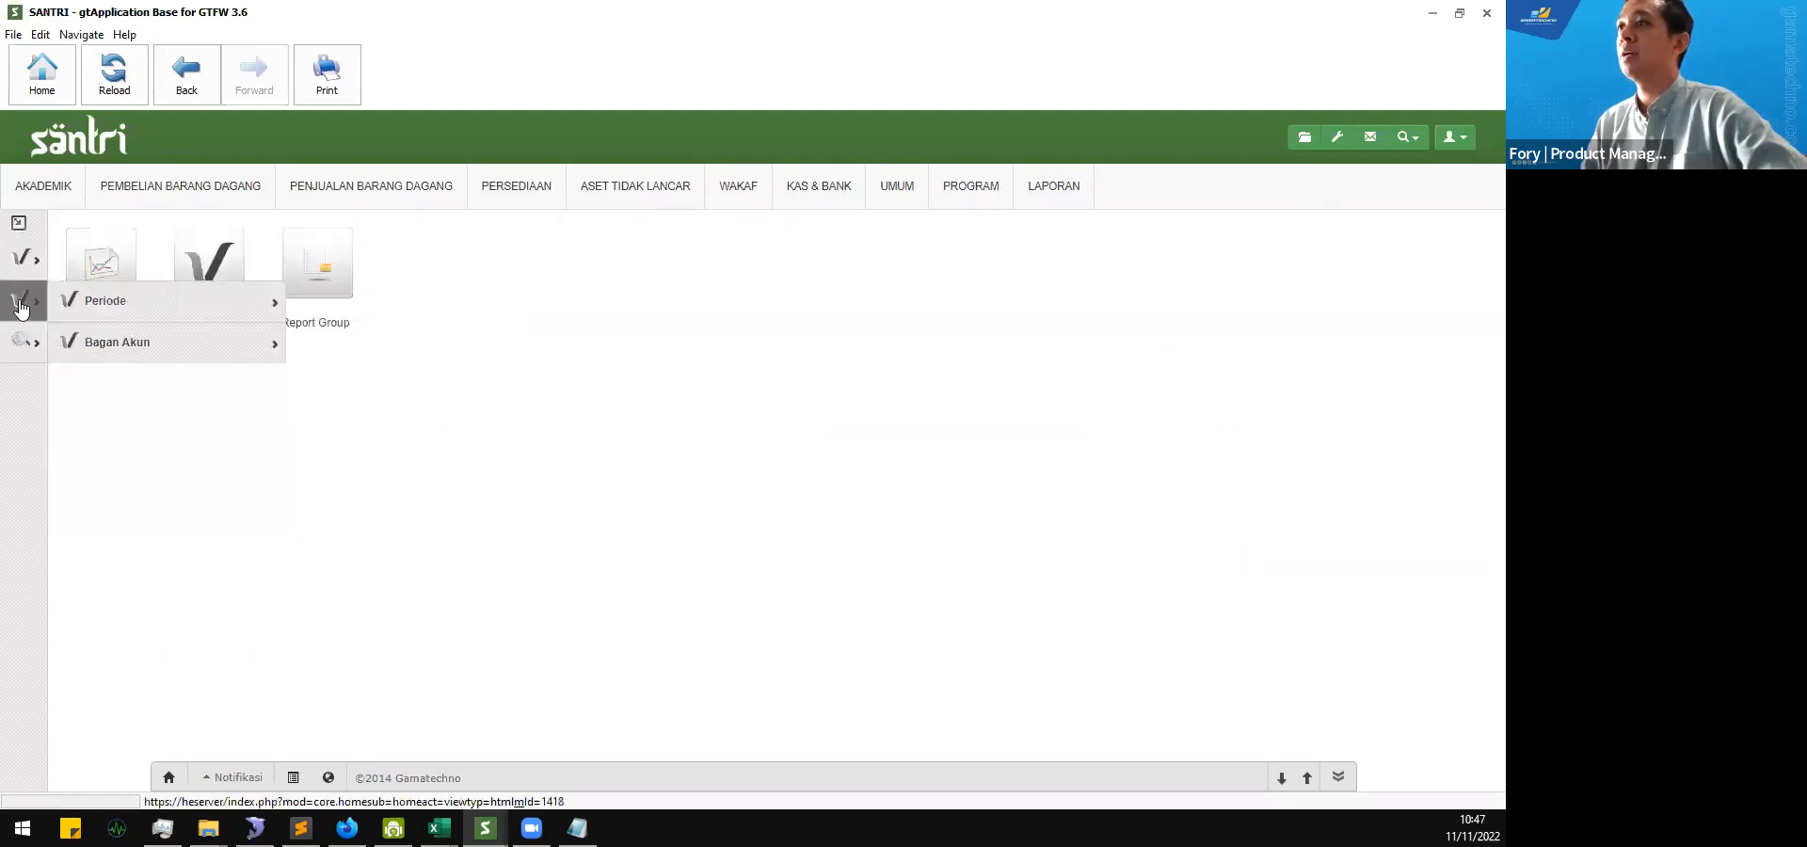
# Step: Open the Coa Group list under Bagan Akun in the financial settings
pyautogui.click(20, 312)
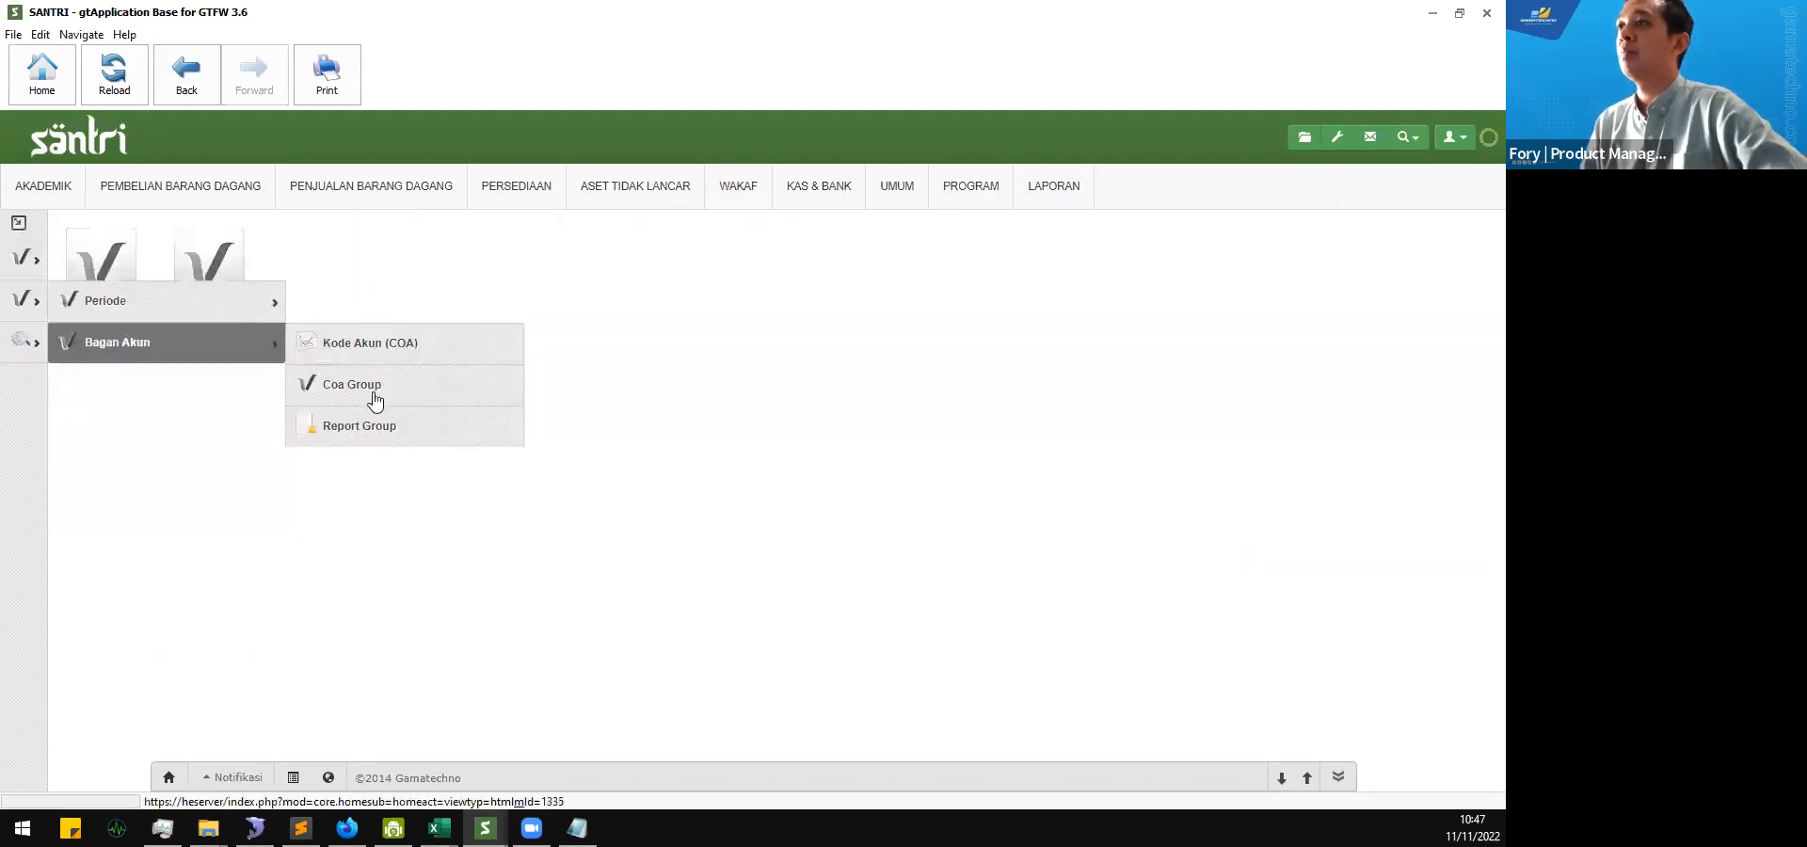
pyautogui.click(229, 260)
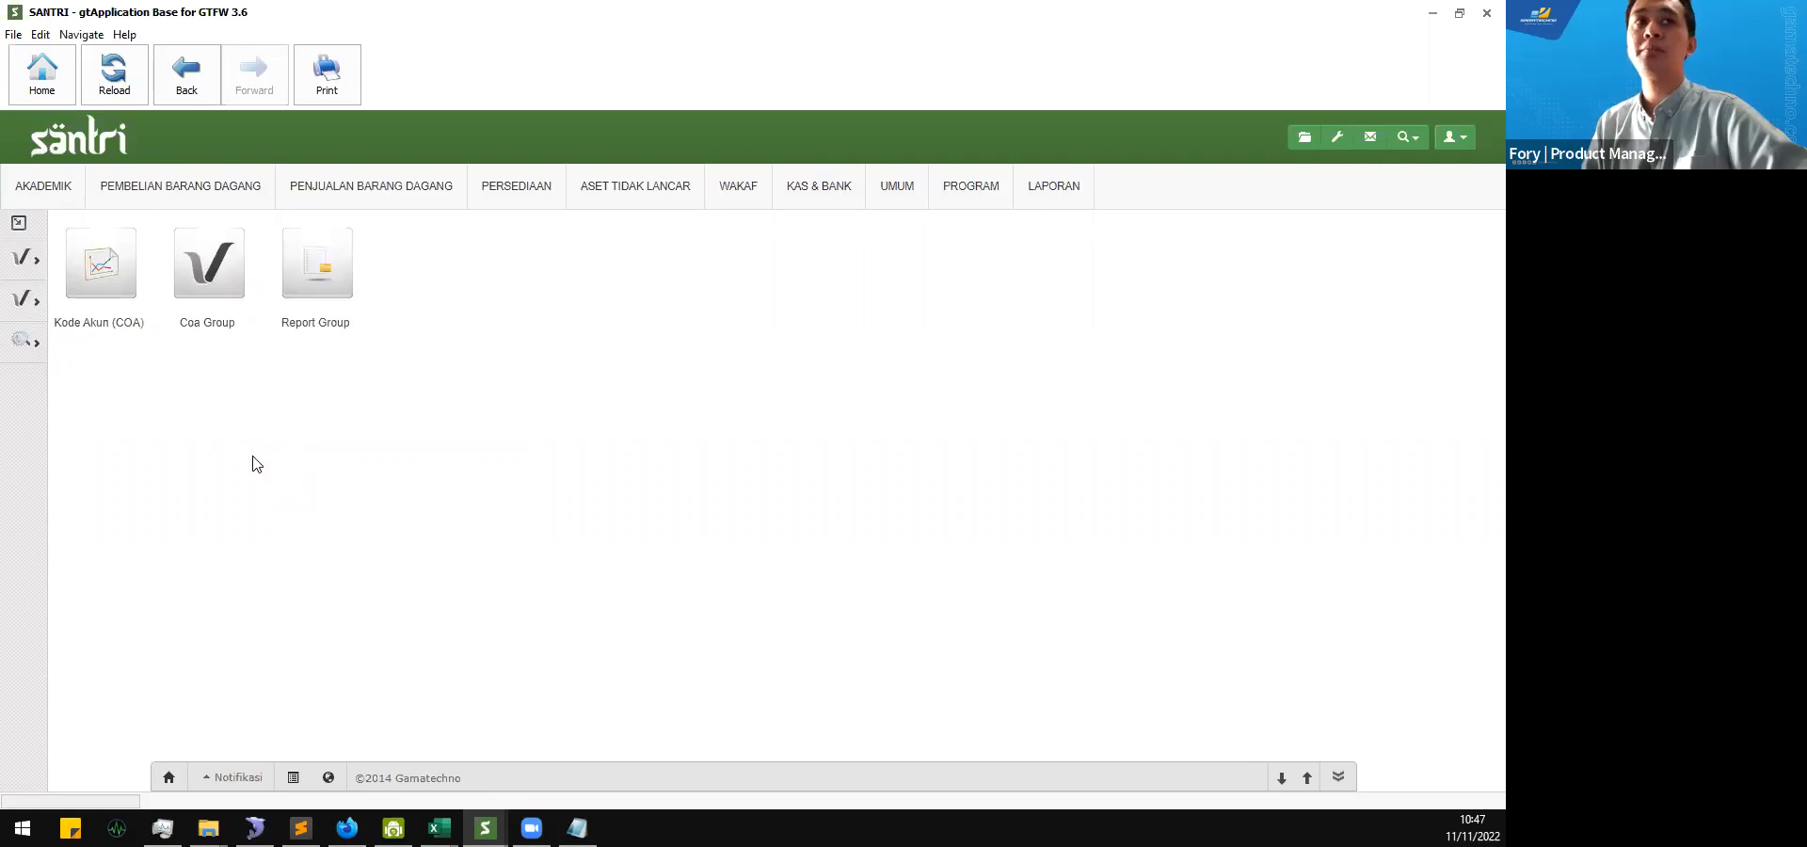
pyautogui.click(221, 301)
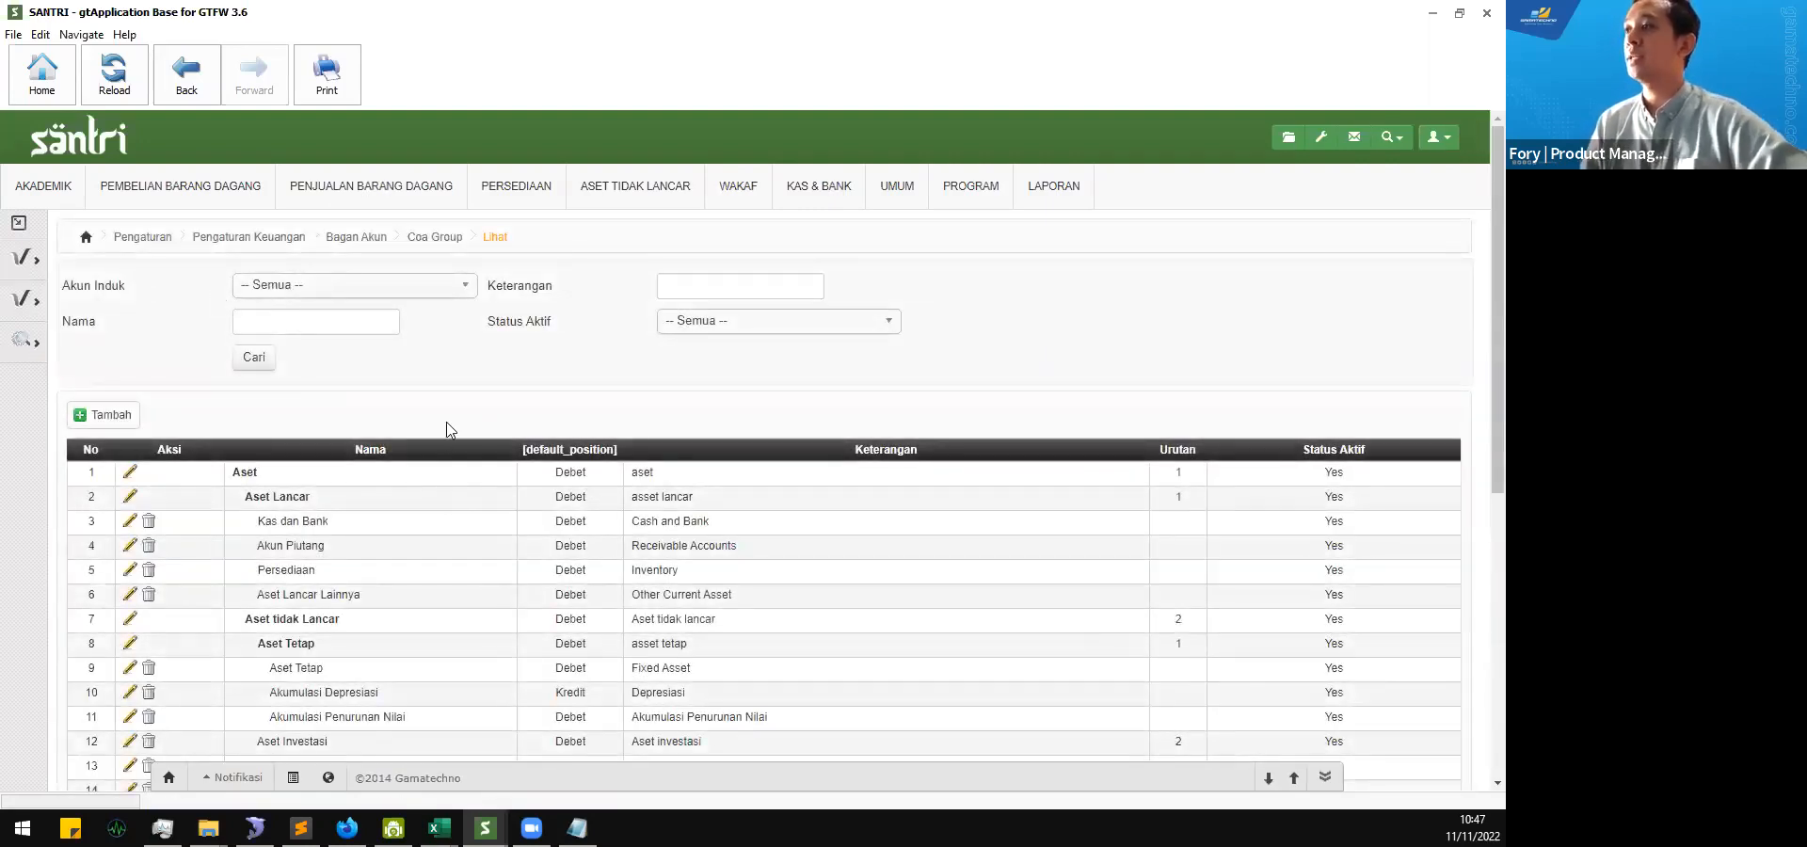
# Step: Examine the account group hierarchy in the Coa Group list, from Aset down to Aset Neto
pyautogui.scroll(-6, 444, 425)
pyautogui.scroll(6, 443, 425)
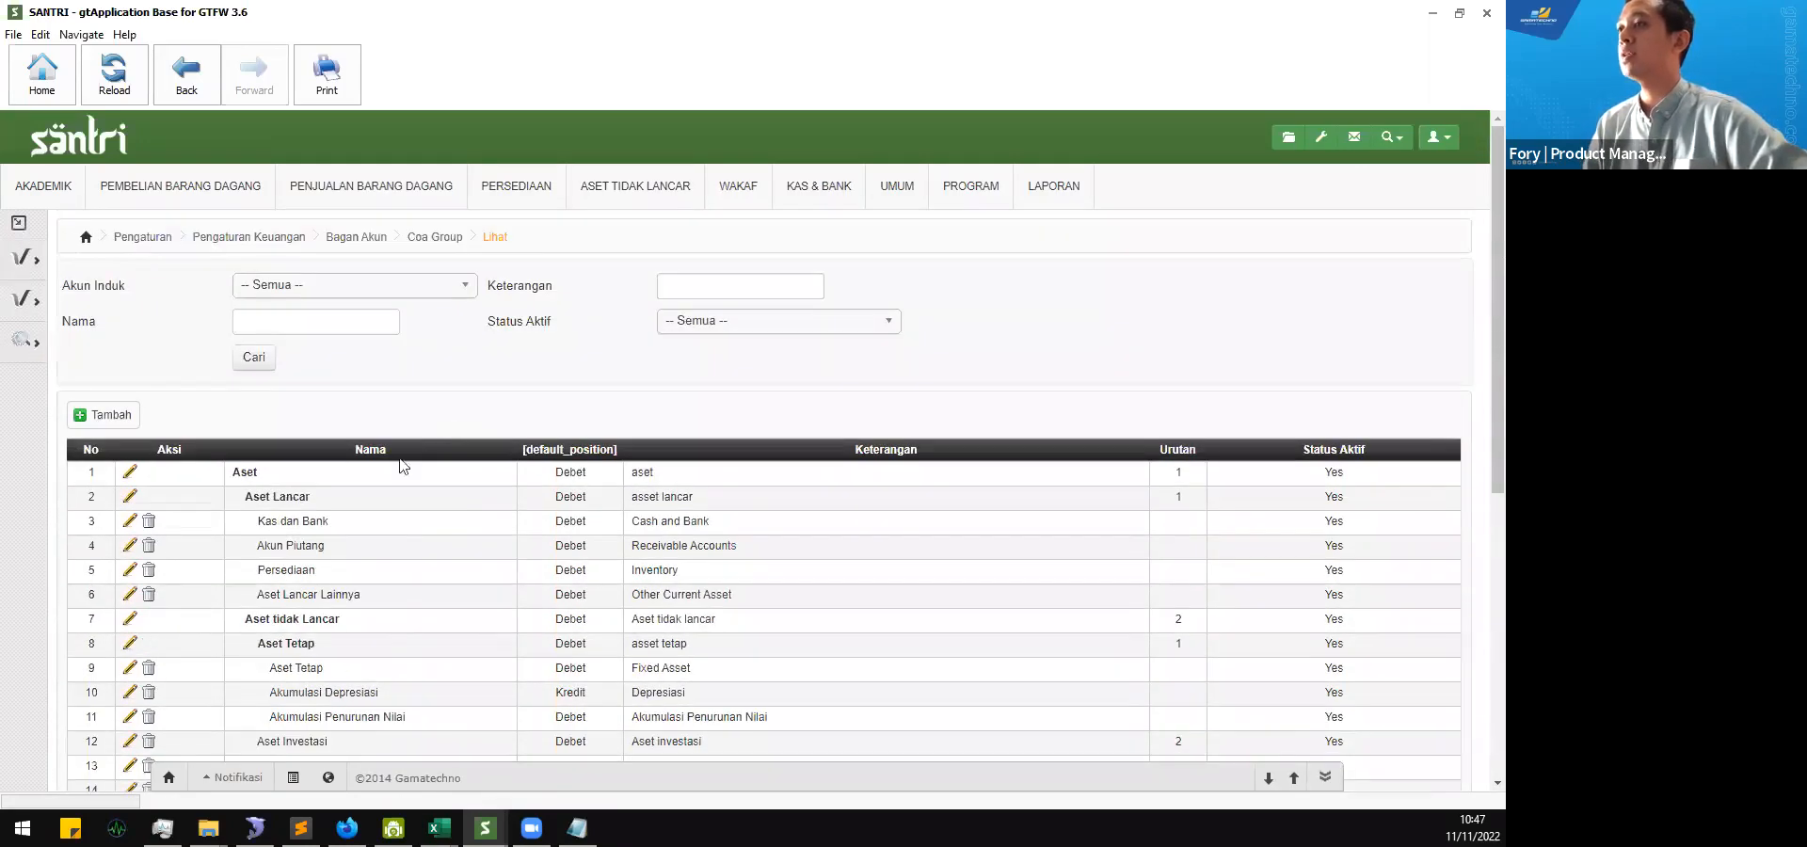
pyautogui.scroll(-1, 322, 480)
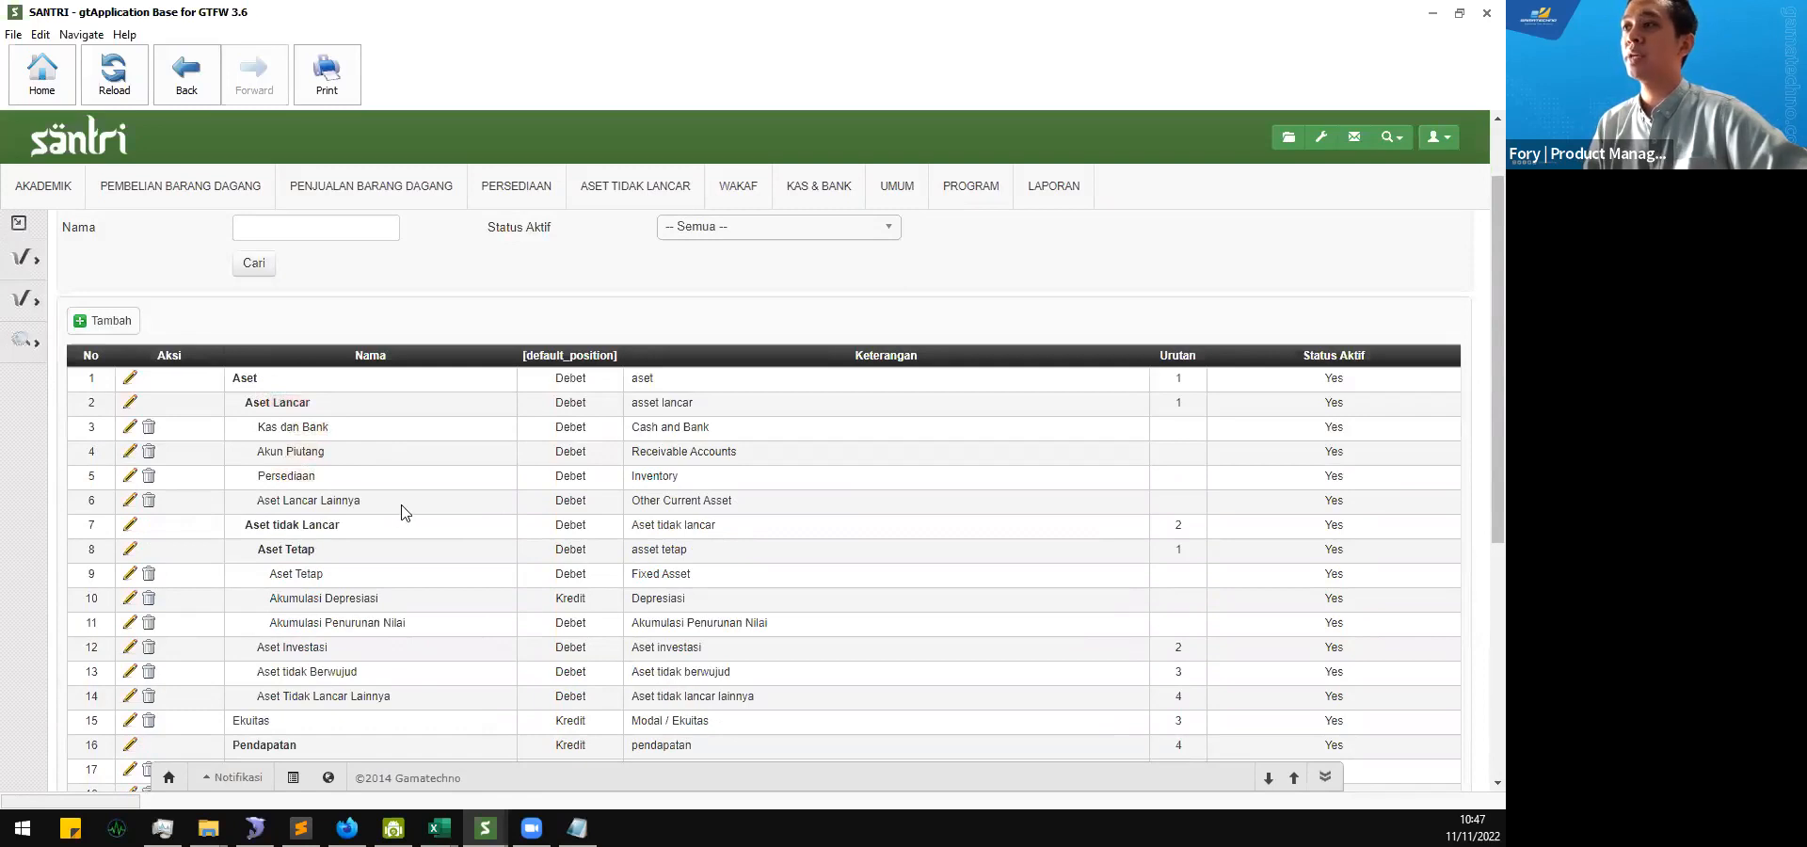
pyautogui.scroll(-2, 373, 499)
pyautogui.scroll(-3, 372, 500)
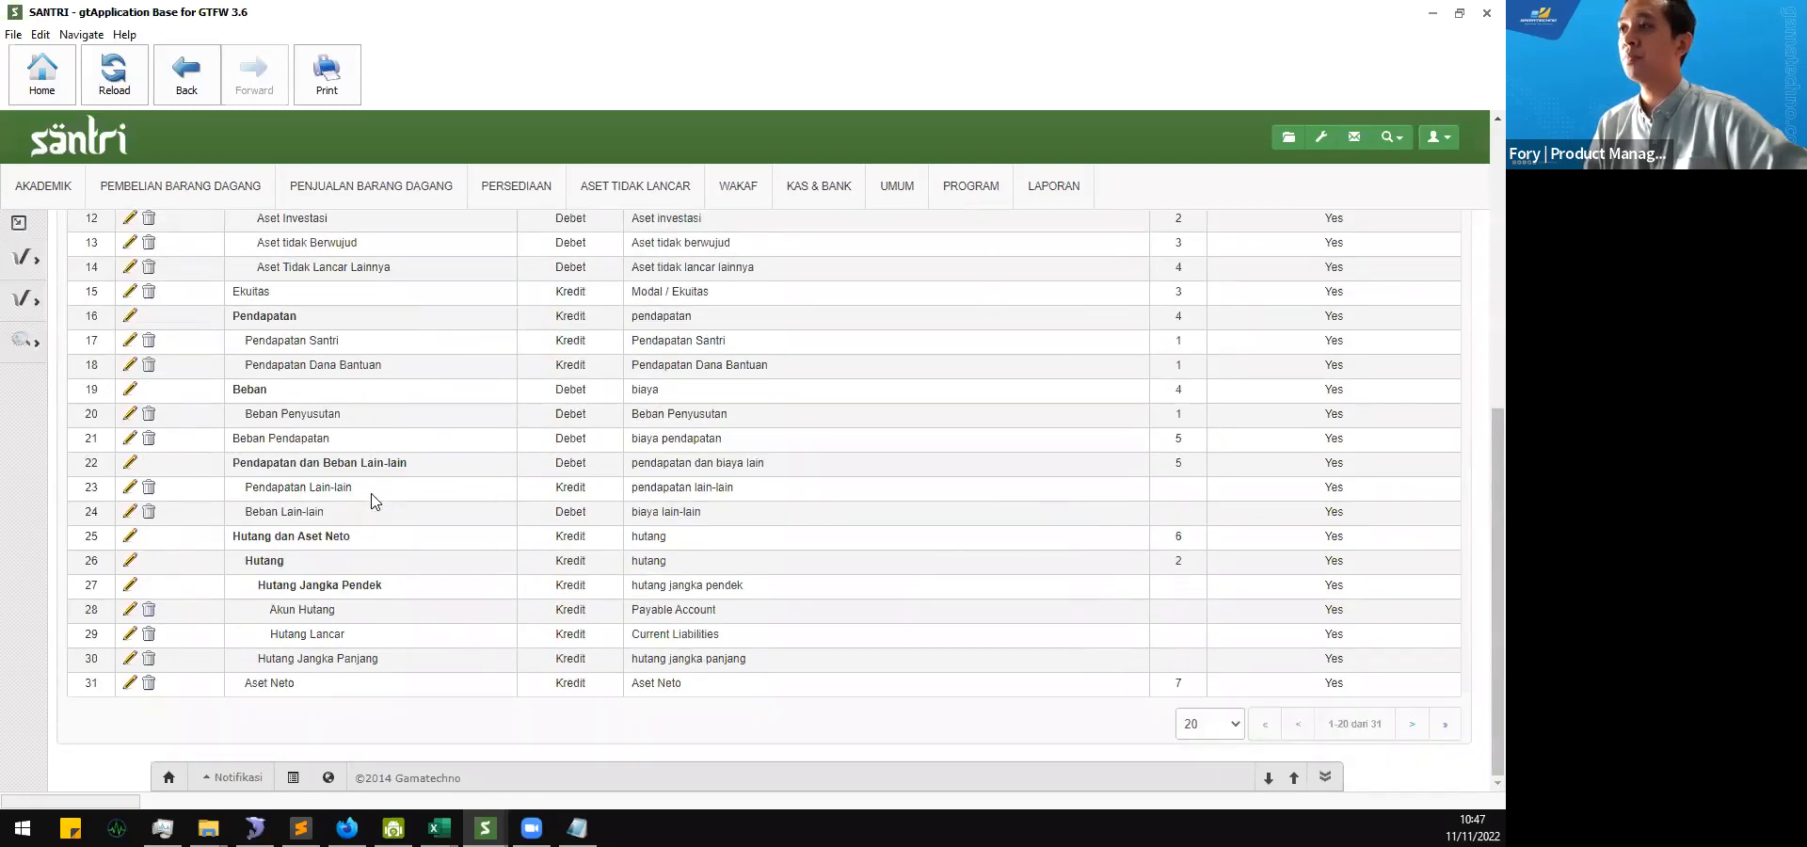
pyautogui.scroll(4, 373, 500)
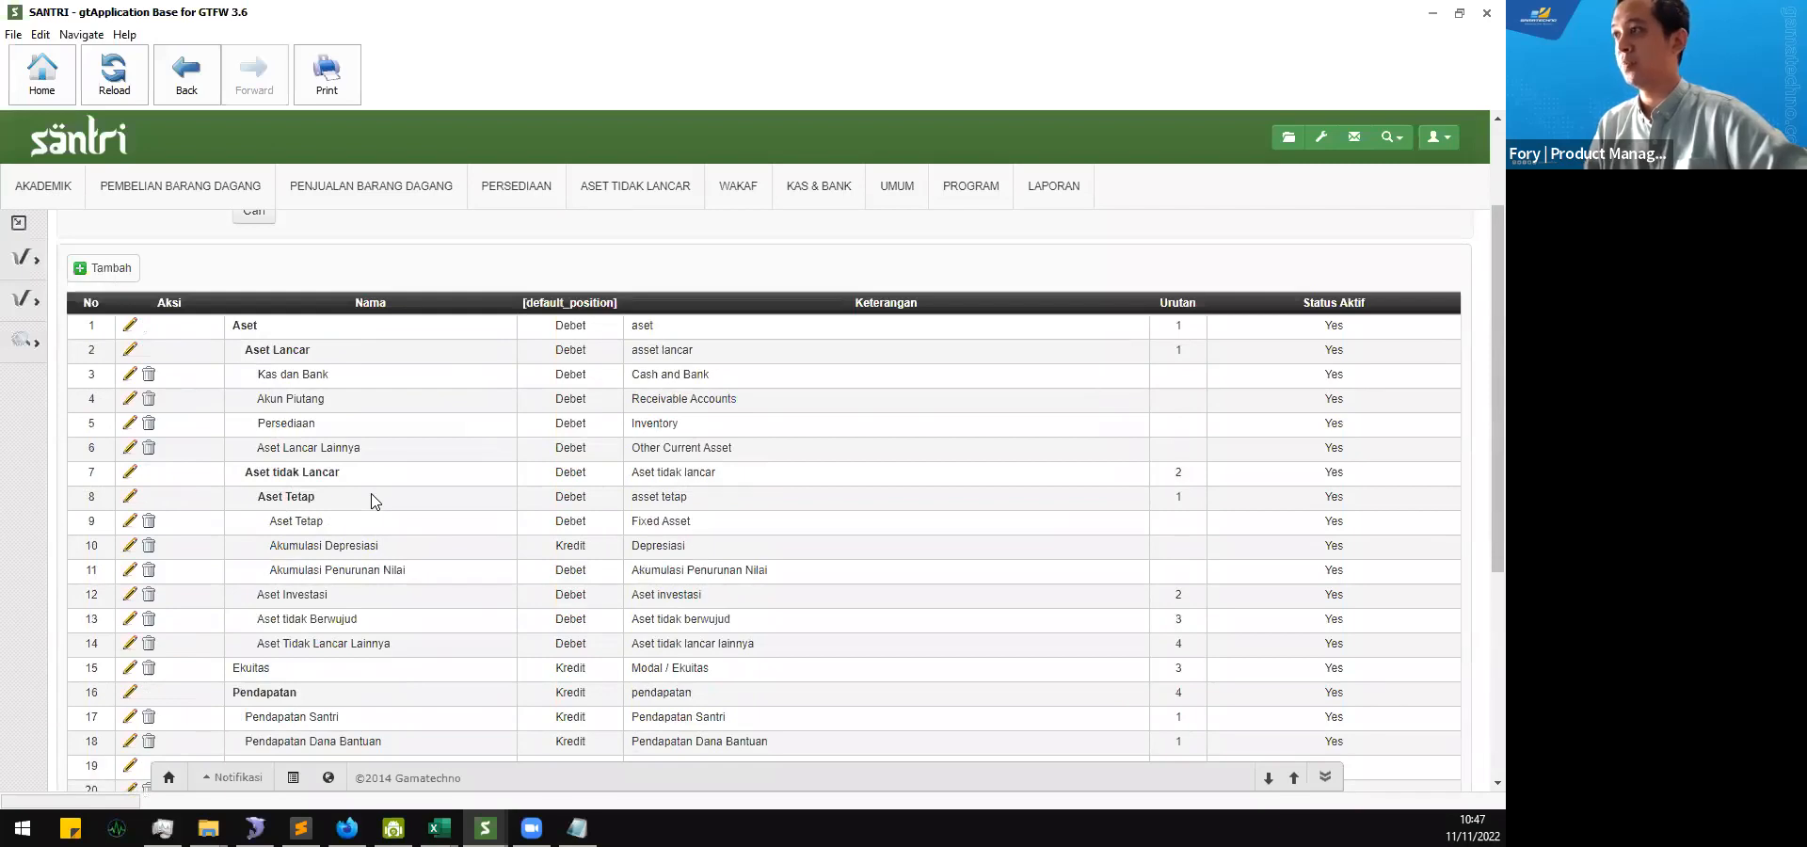
pyautogui.scroll(-3, 373, 500)
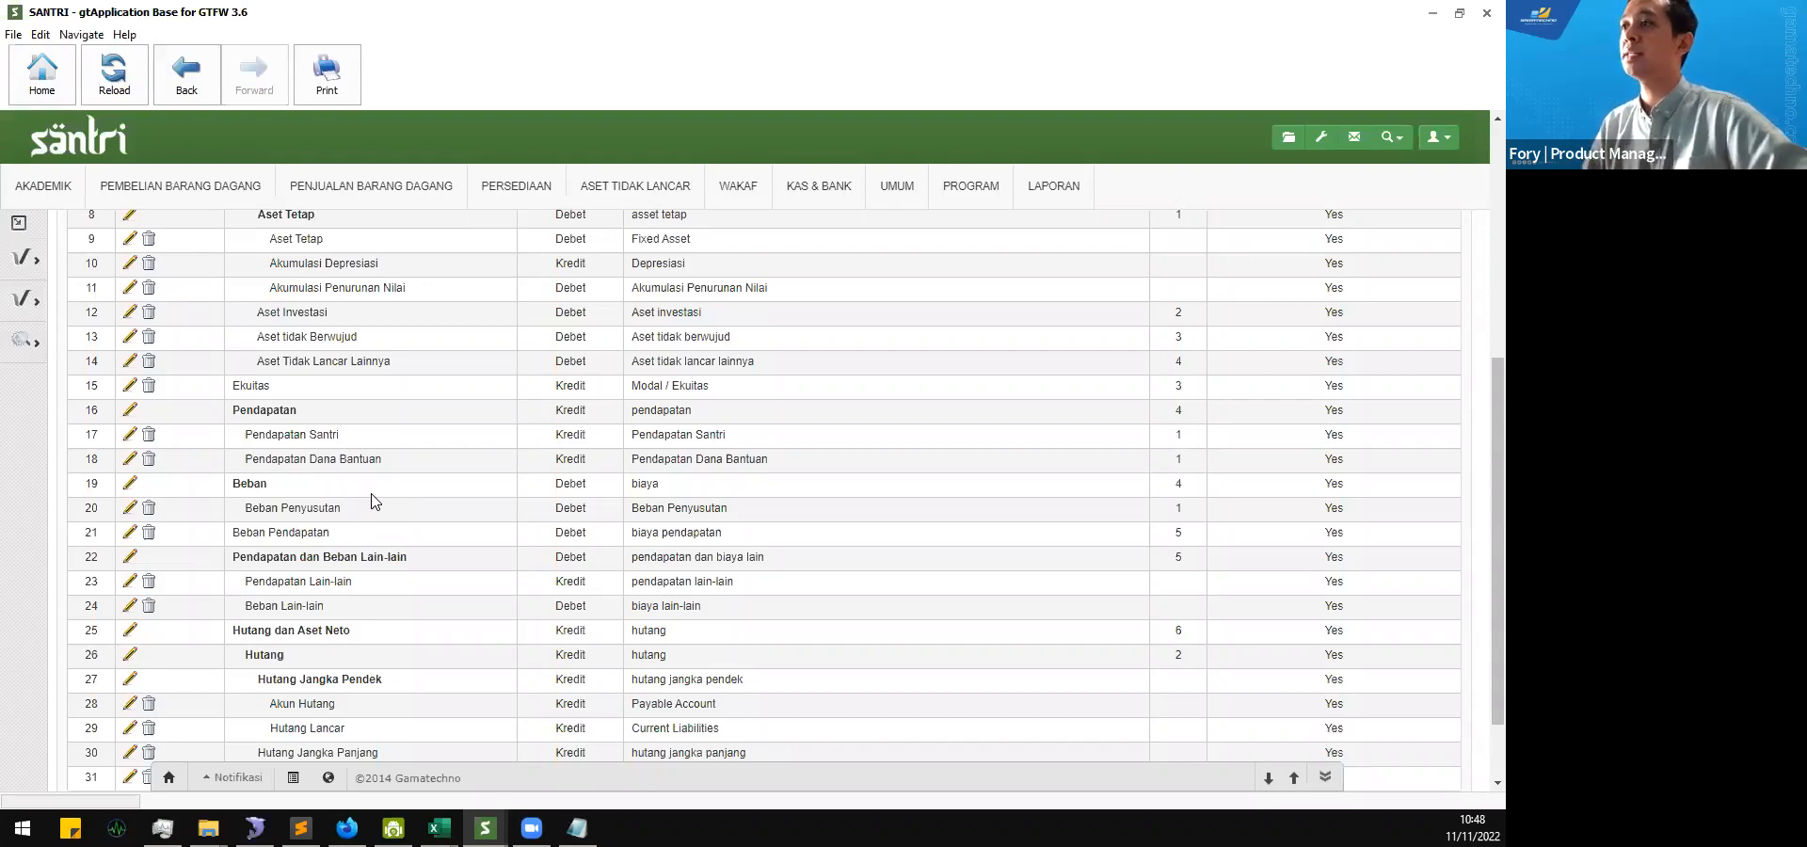
pyautogui.scroll(-2, 373, 501)
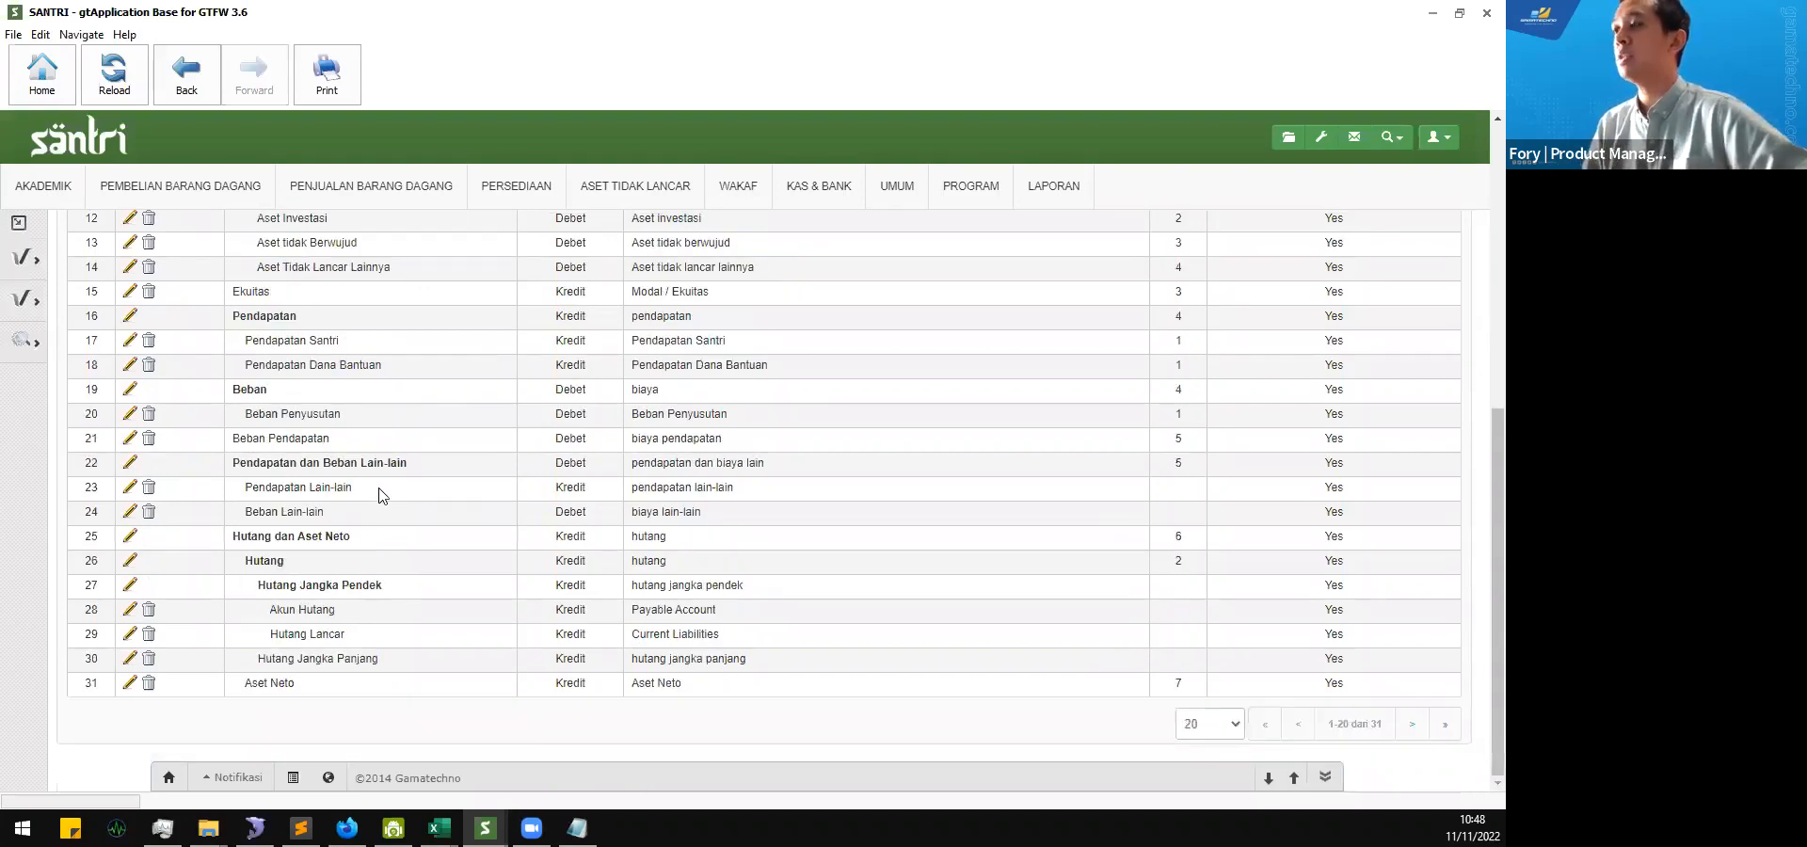
# Step: Examine the Pendapatan group and its subgroups Pendapatan Santri and Pendapatan Dana Bantuan
pyautogui.scroll(2, 245, 513)
pyautogui.moveTo(254, 411); pyautogui.dragTo(367, 438)
pyautogui.click(561, 450)
pyautogui.click(403, 448)
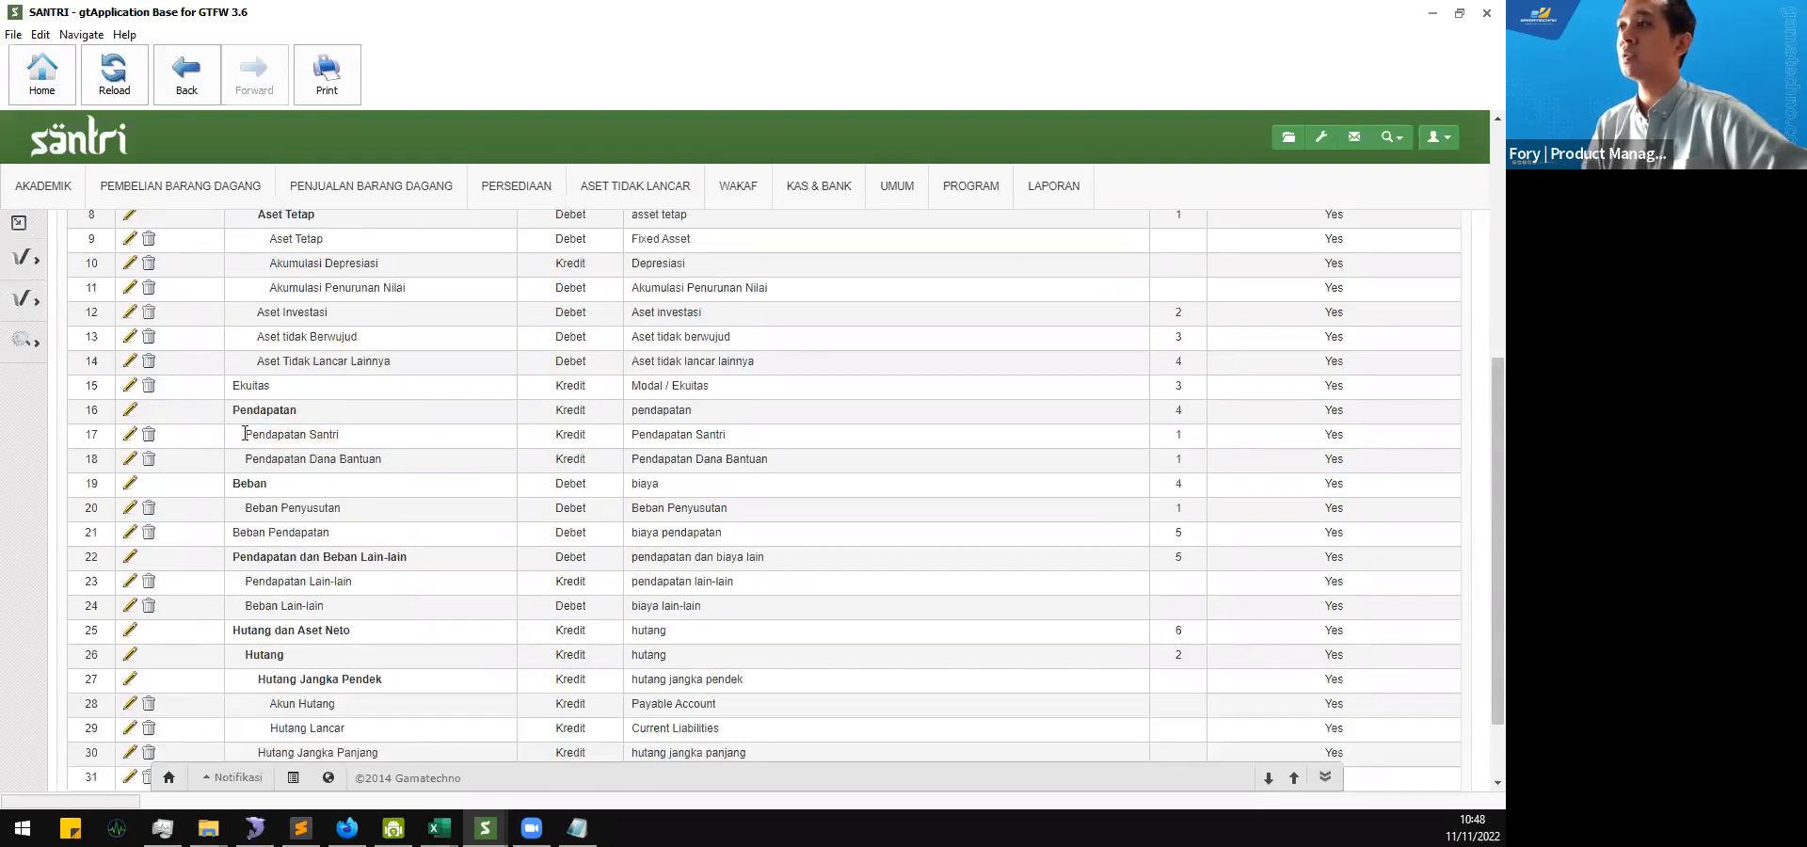
pyautogui.moveTo(243, 435); pyautogui.dragTo(380, 440)
pyautogui.click(404, 434)
pyautogui.moveTo(253, 459); pyautogui.dragTo(375, 458)
pyautogui.click(391, 459)
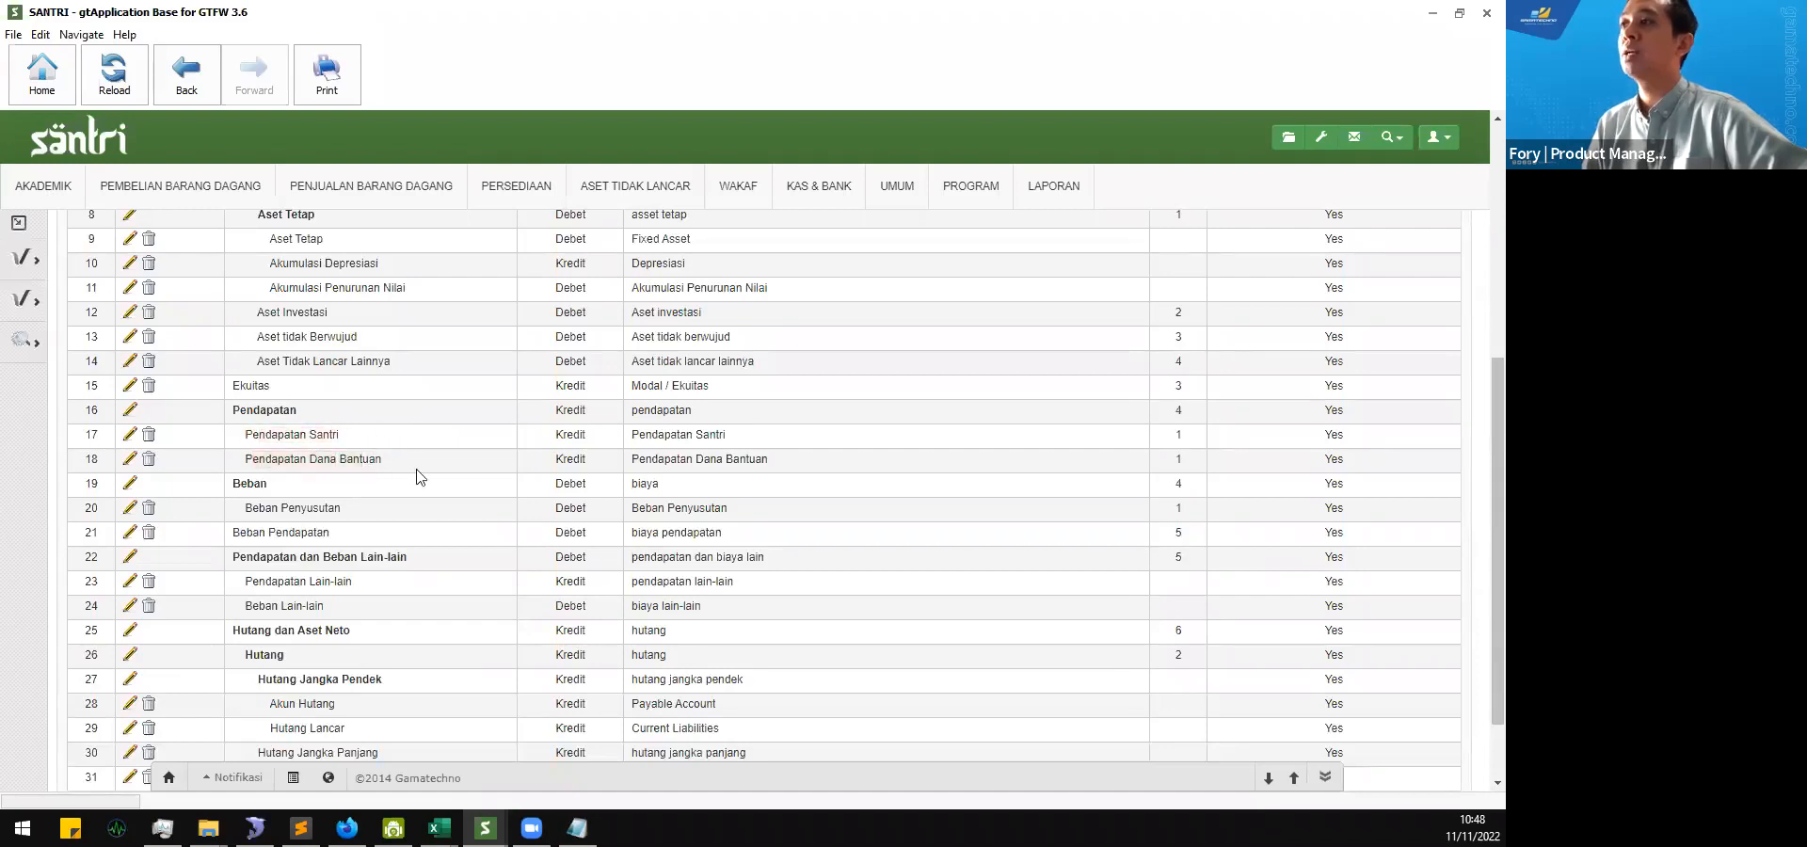
# Step: Open the form for adding a new account group from the Coa Group list
pyautogui.scroll(1, 416, 488)
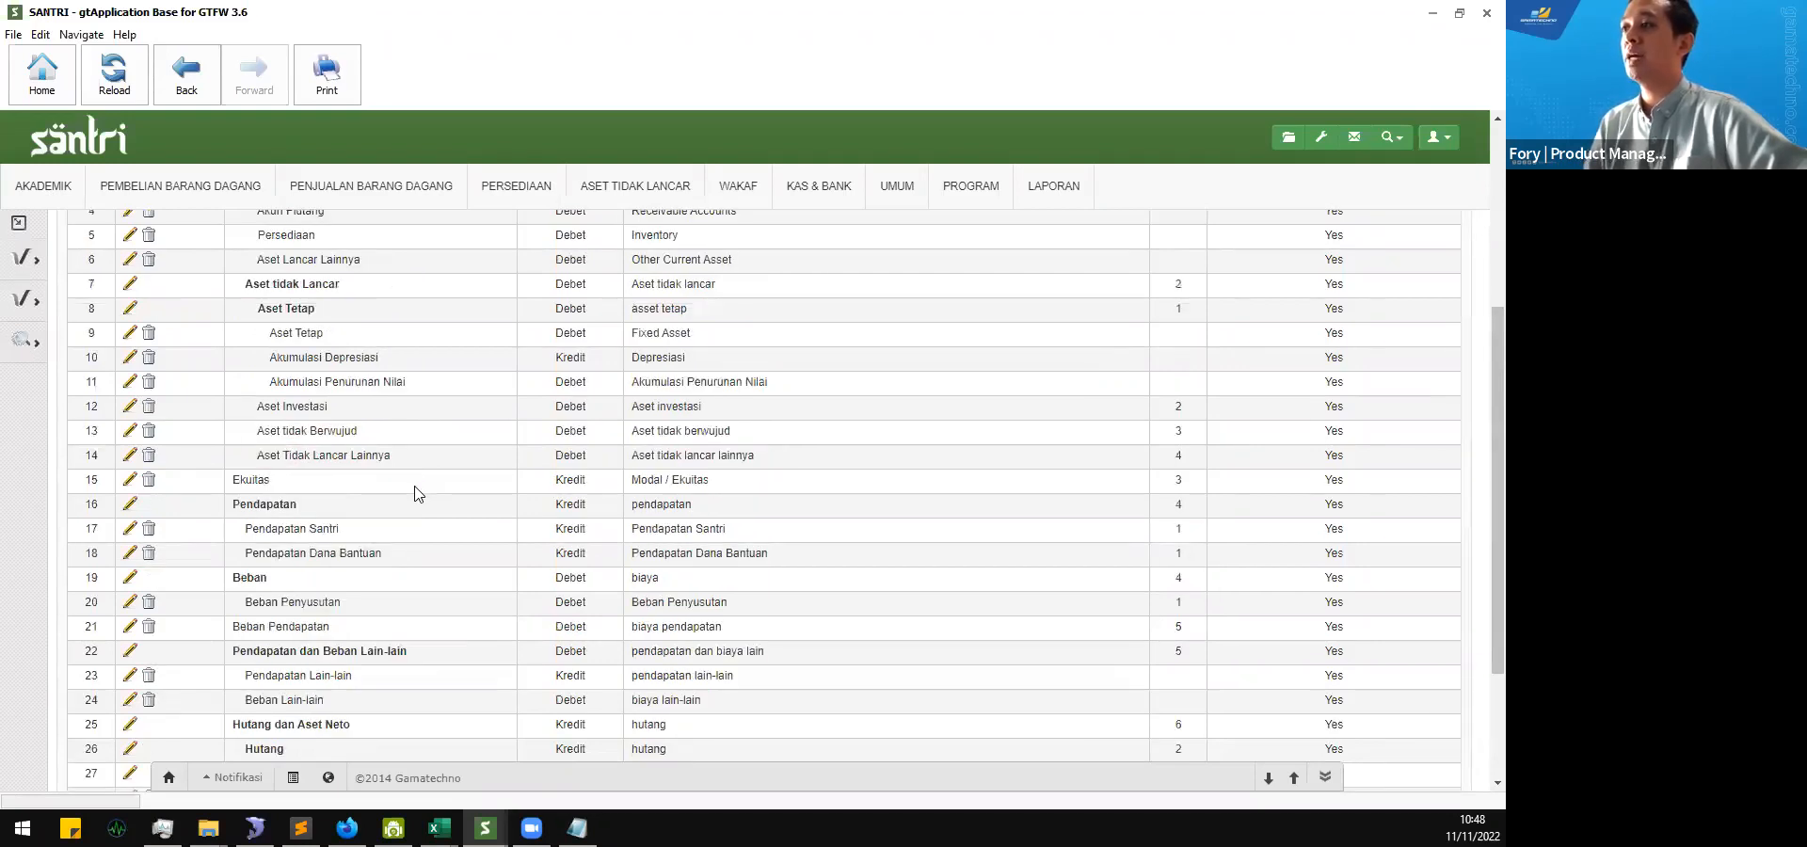
pyautogui.scroll(-2, 418, 494)
pyautogui.scroll(3, 417, 493)
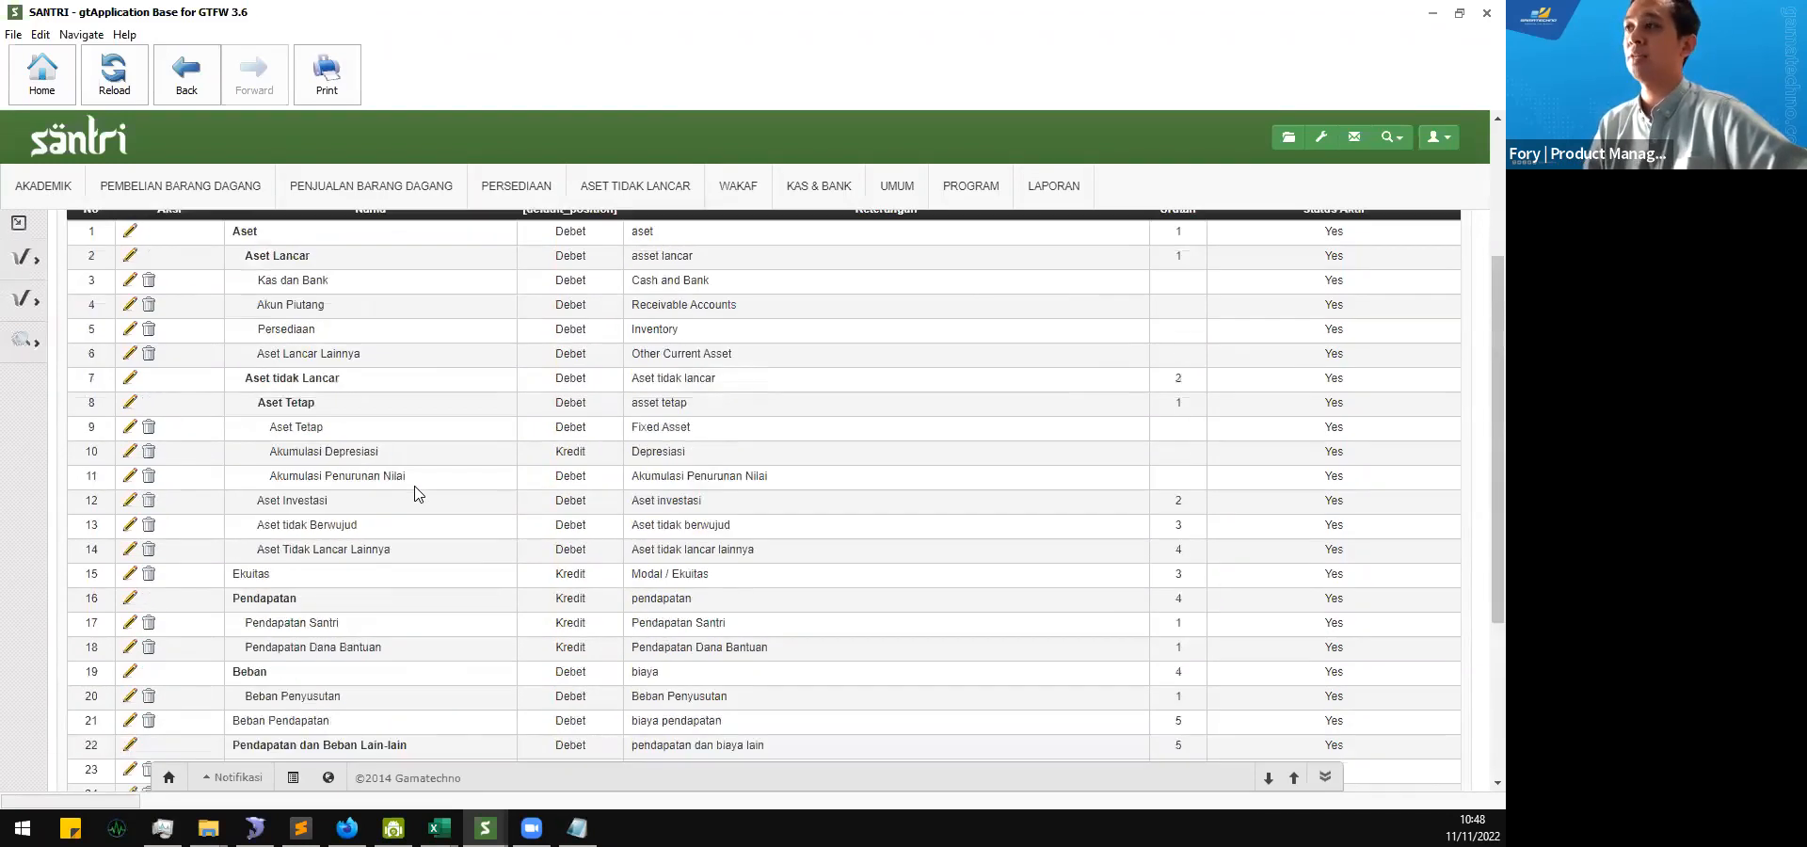
pyautogui.scroll(3, 418, 493)
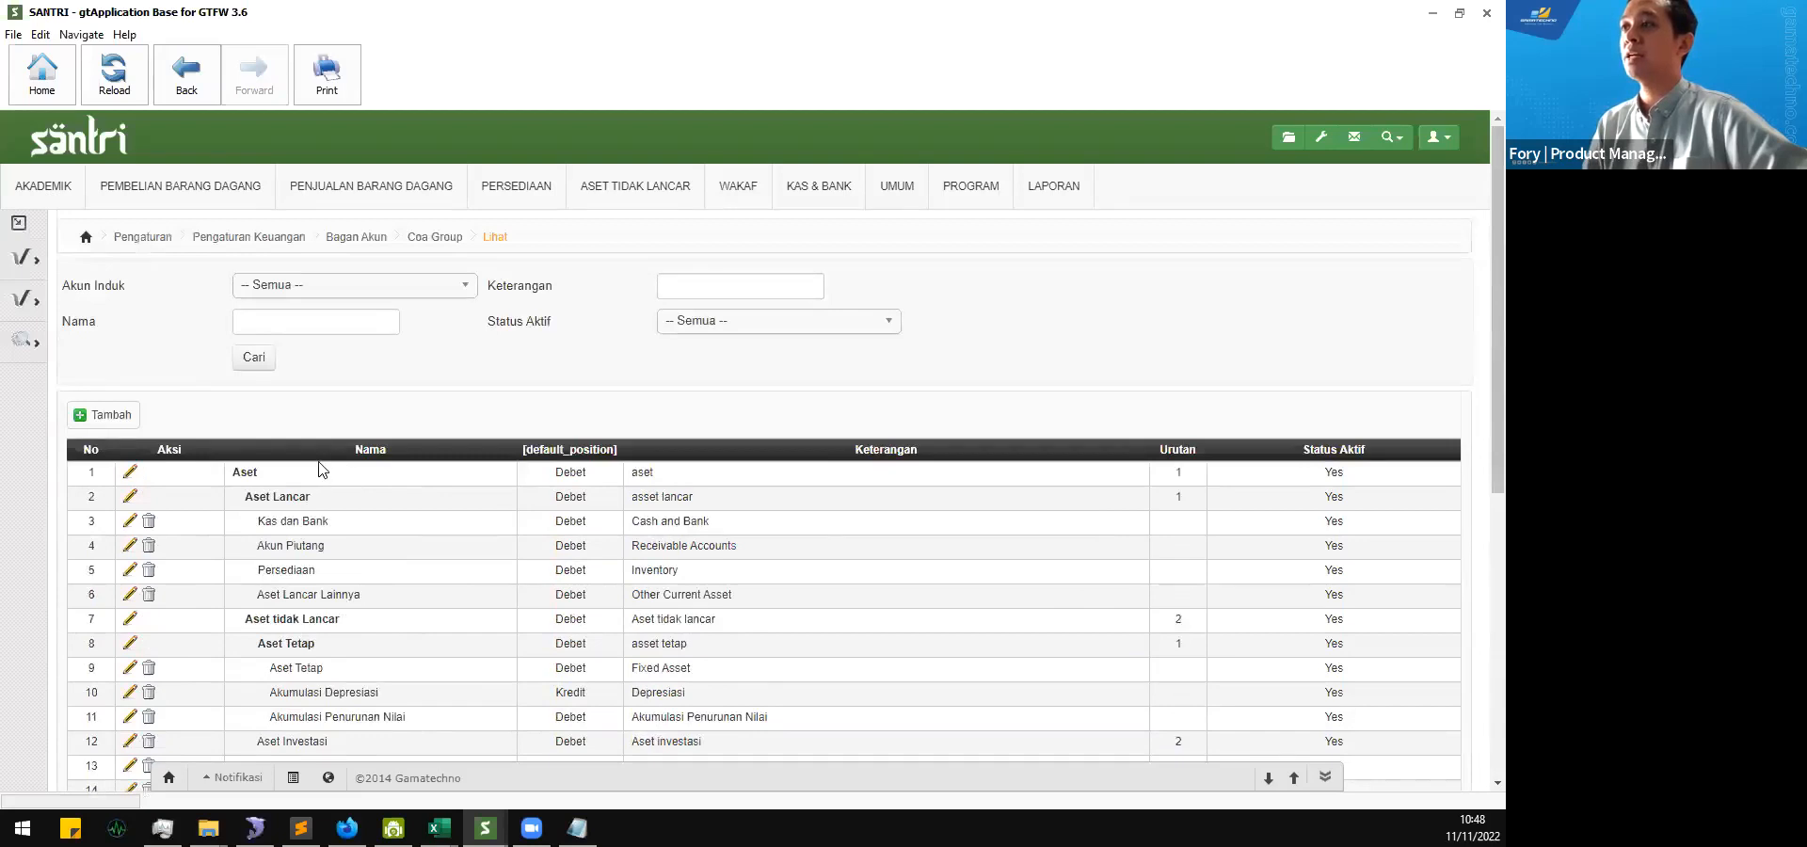
pyautogui.scroll(-3, 320, 471)
pyautogui.scroll(3, 320, 471)
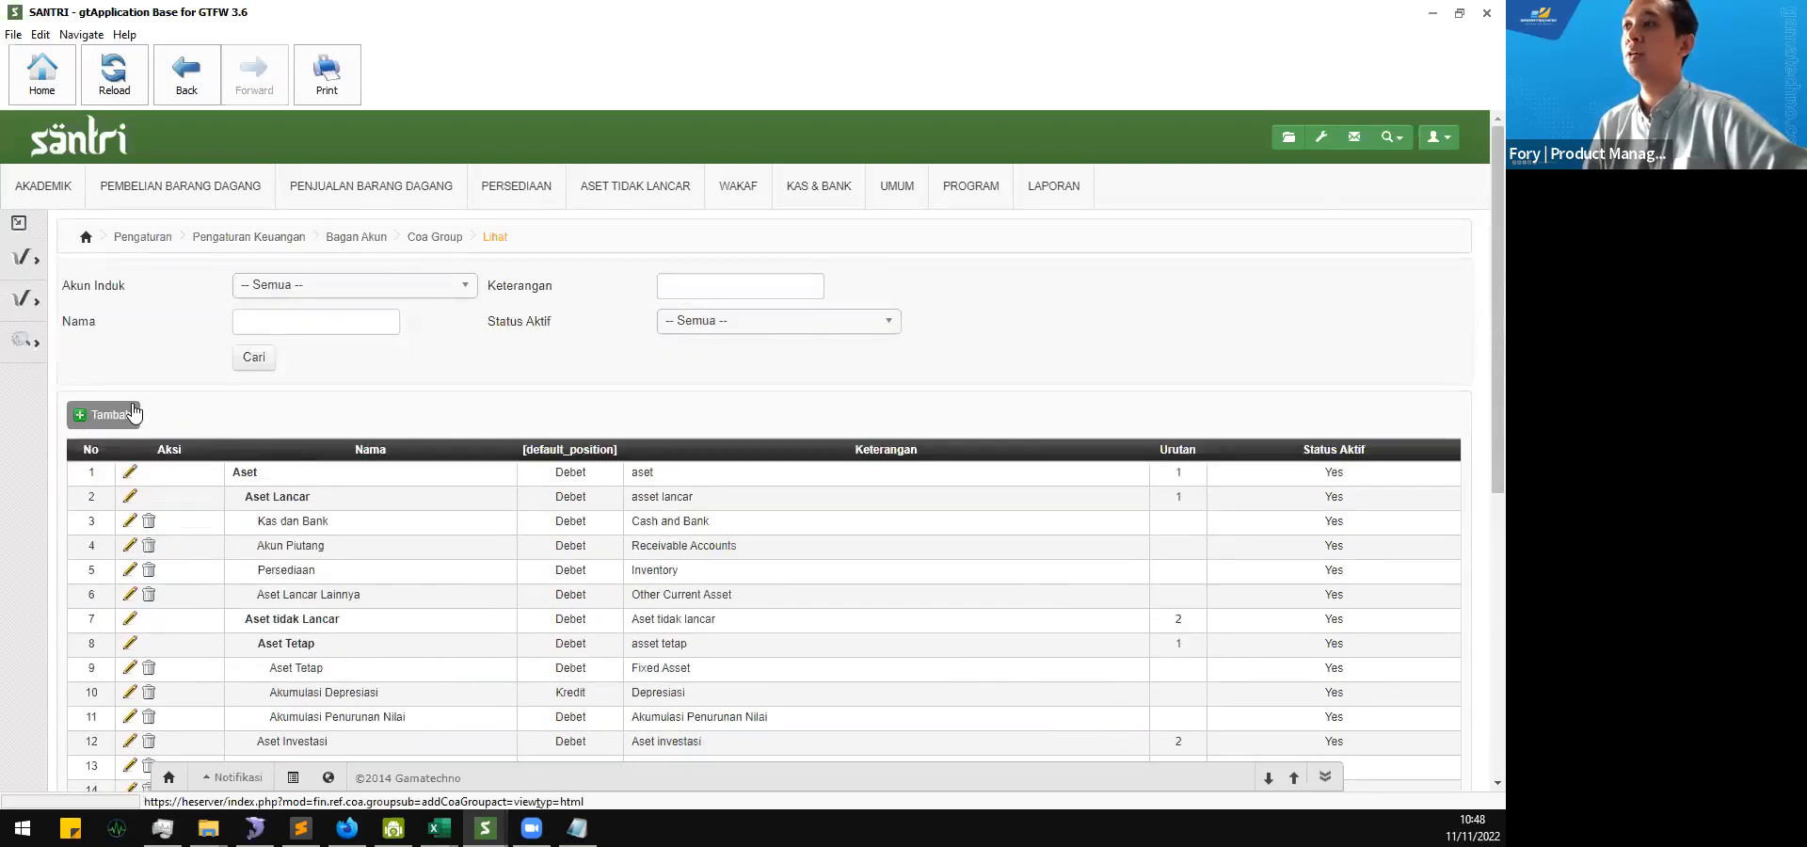
pyautogui.click(131, 413)
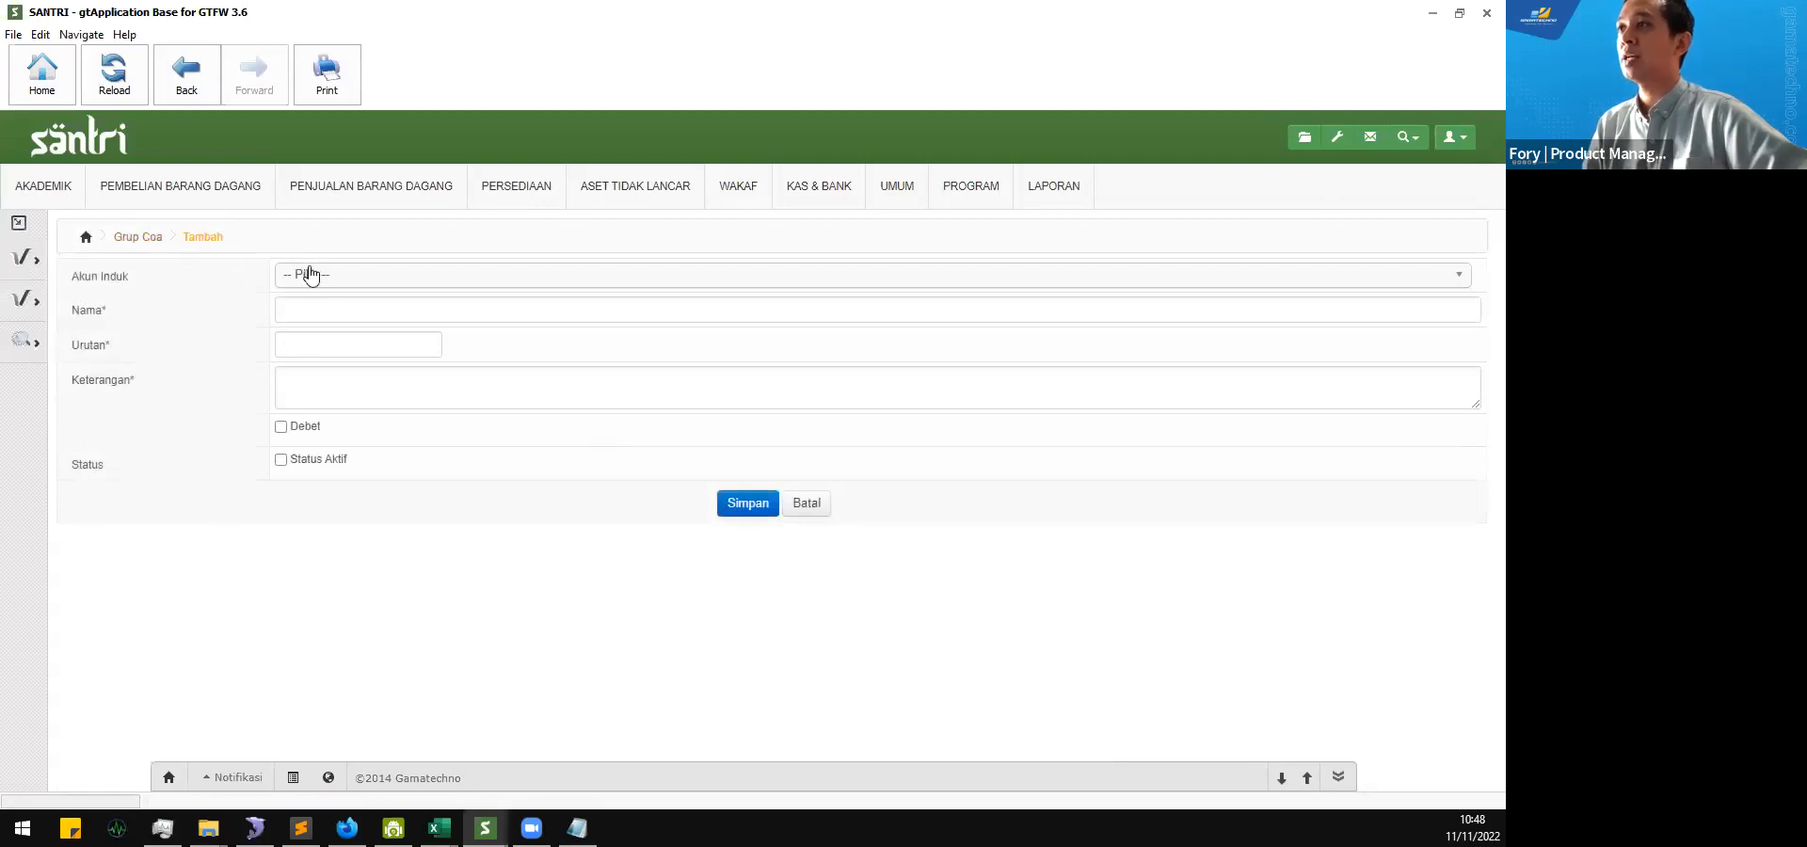
# Step: Switch to the second application window and open the Coa Group list there for reference
pyautogui.click(485, 829)
pyautogui.click(585, 744)
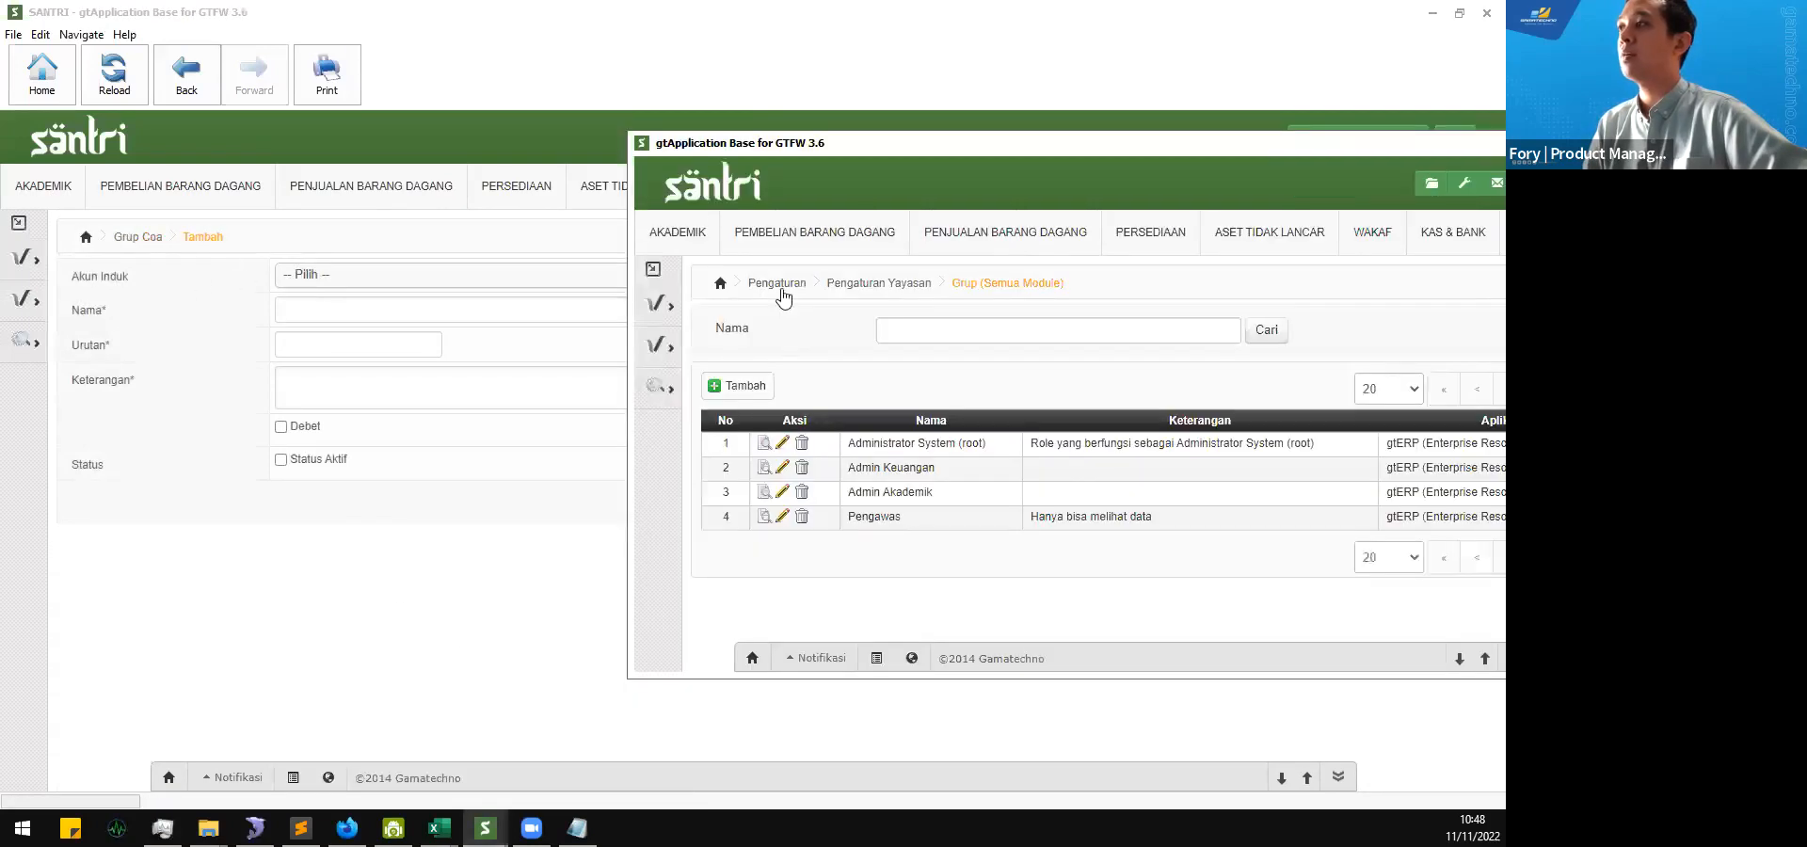
pyautogui.moveTo(657, 342)
pyautogui.moveTo(811, 389)
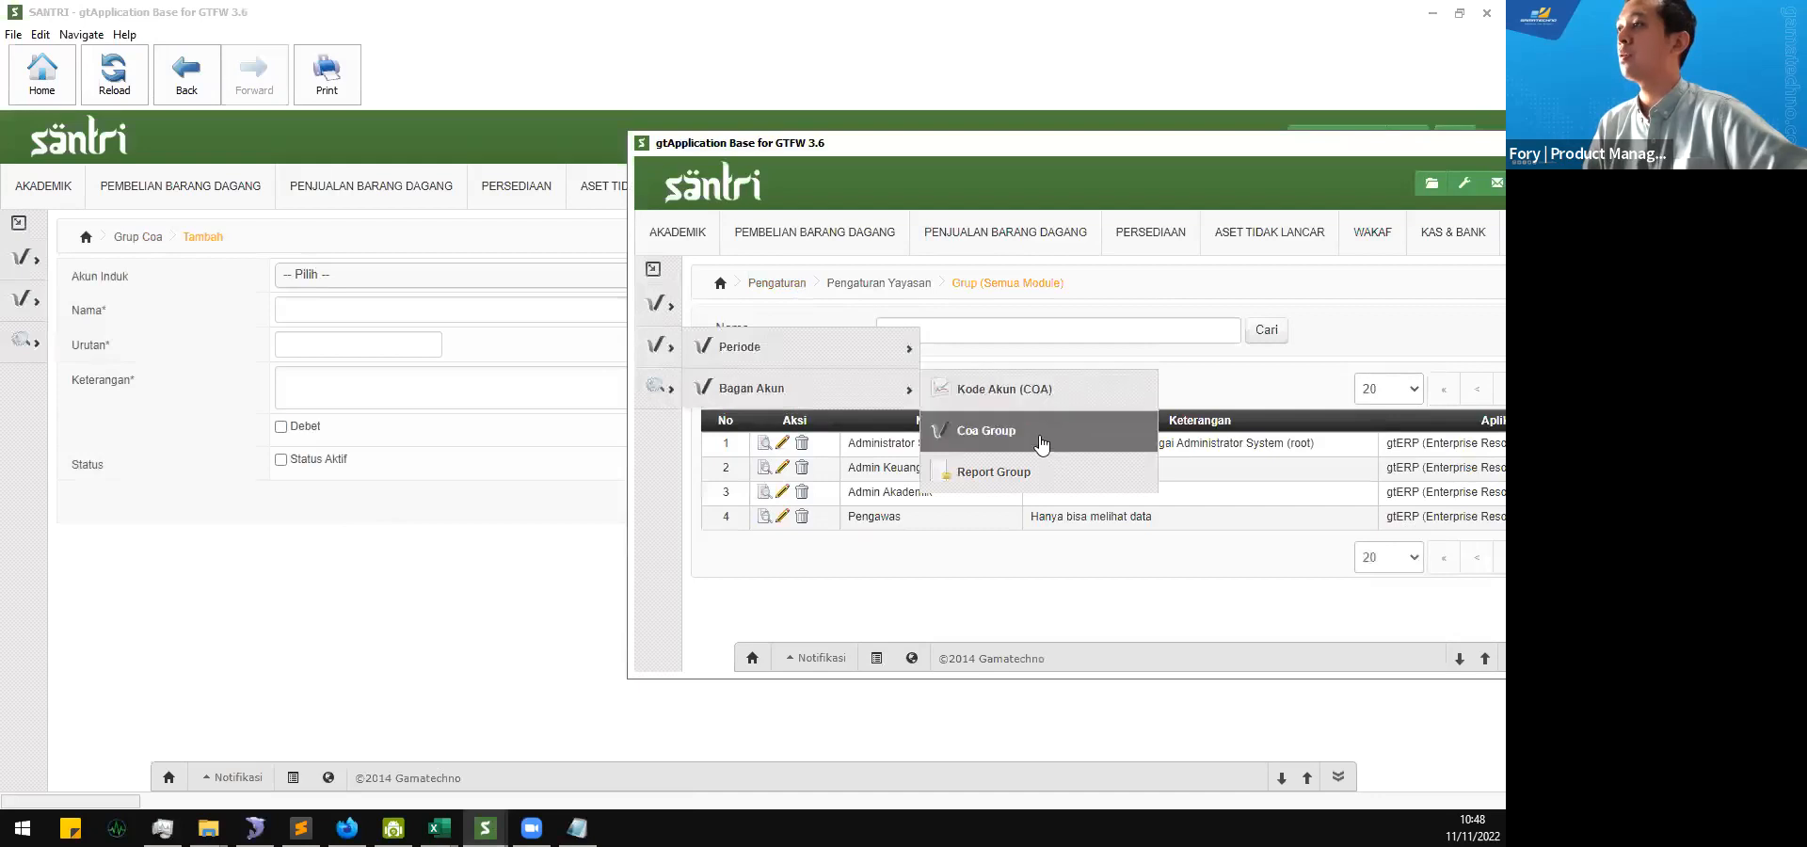
pyautogui.click(1041, 443)
# Step: Review the Pendapatan group and its subgroups in the second window's Coa Group list
pyautogui.scroll(-3, 965, 455)
pyautogui.scroll(-2, 964, 456)
pyautogui.scroll(5, 979, 455)
pyautogui.scroll(-3, 1016, 400)
pyautogui.scroll(-3, 1016, 400)
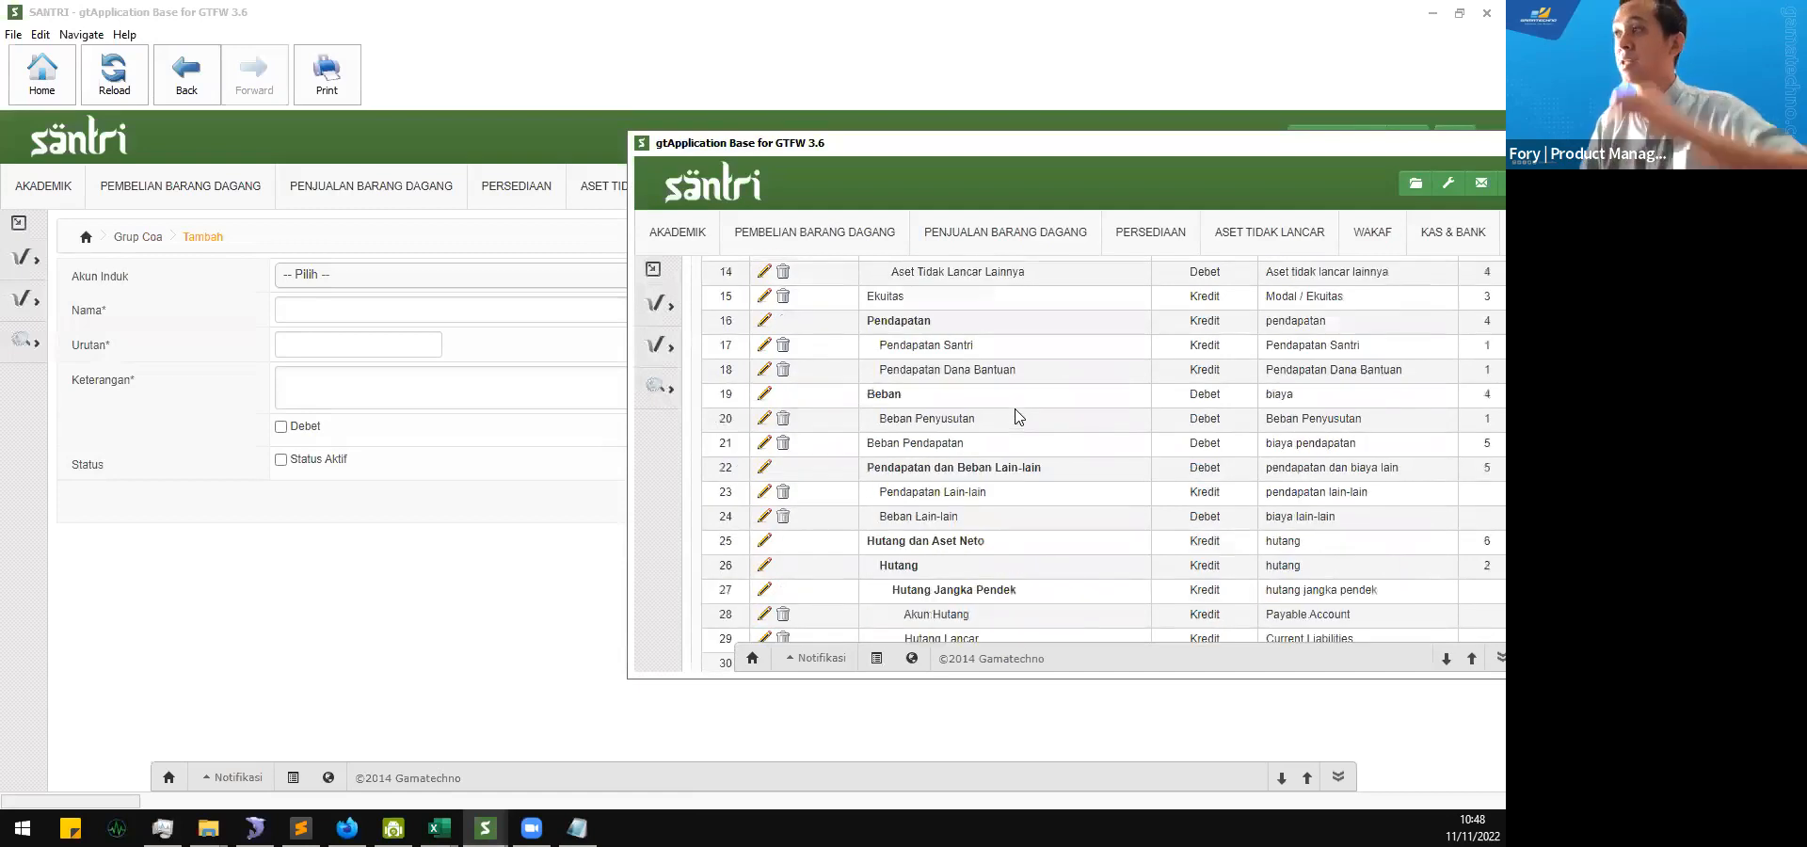
pyautogui.doubleClick(885, 321)
pyautogui.doubleClick(911, 345)
pyautogui.doubleClick(922, 369)
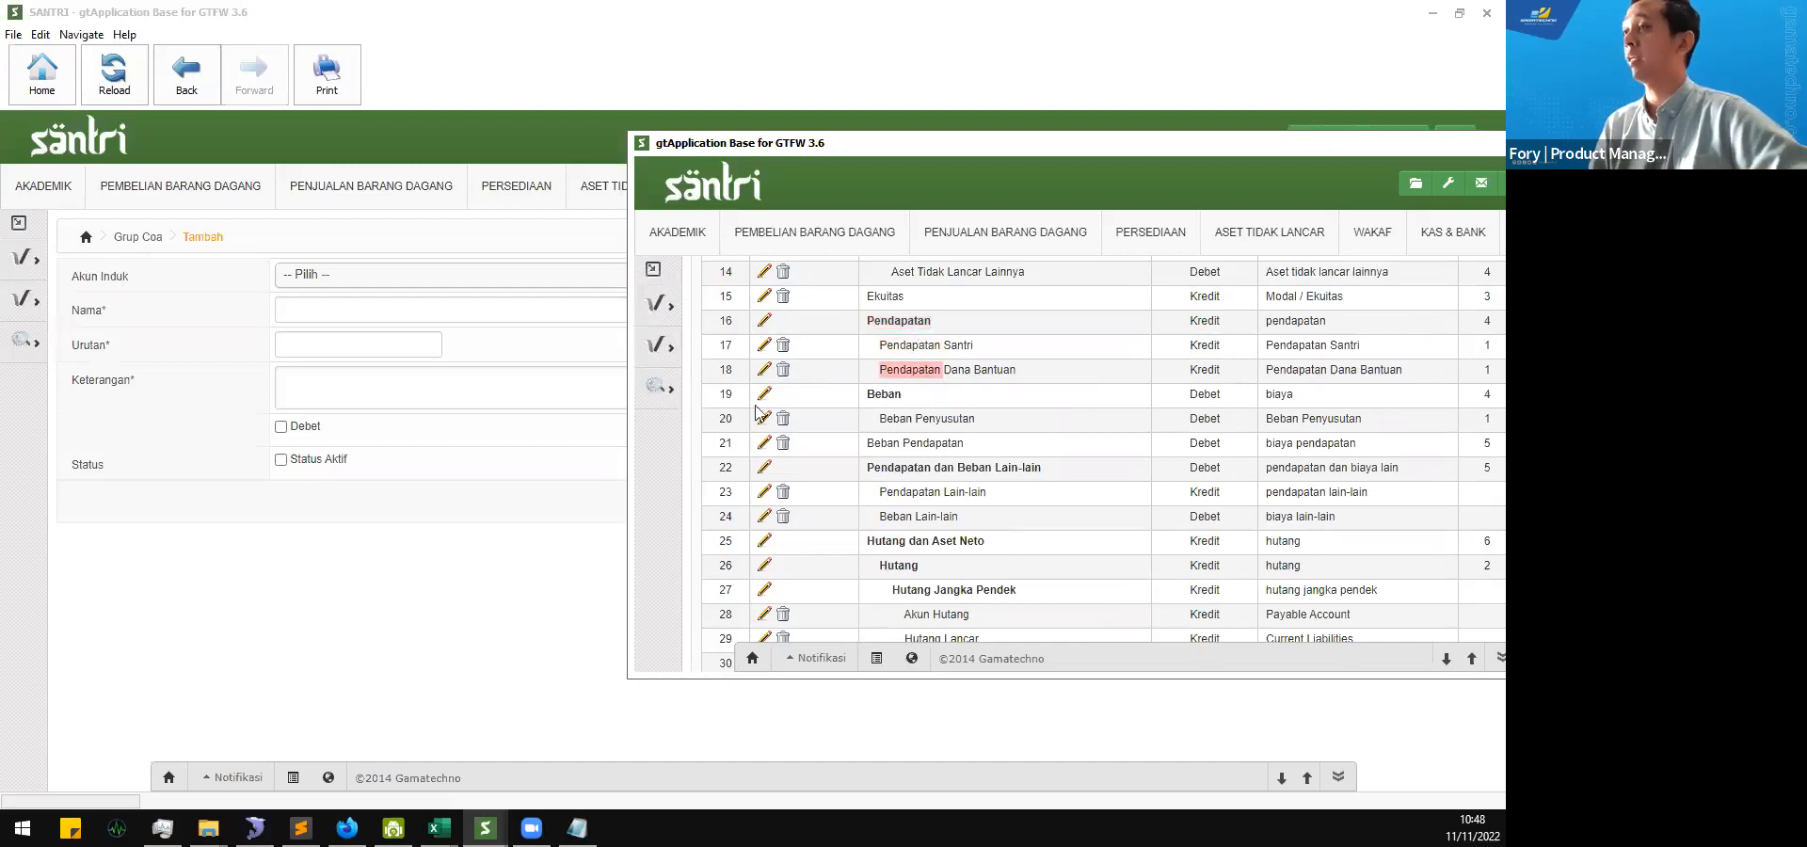
# Step: Return to the new account group form and set Akun Induk to Pendapatan
pyautogui.click(496, 493)
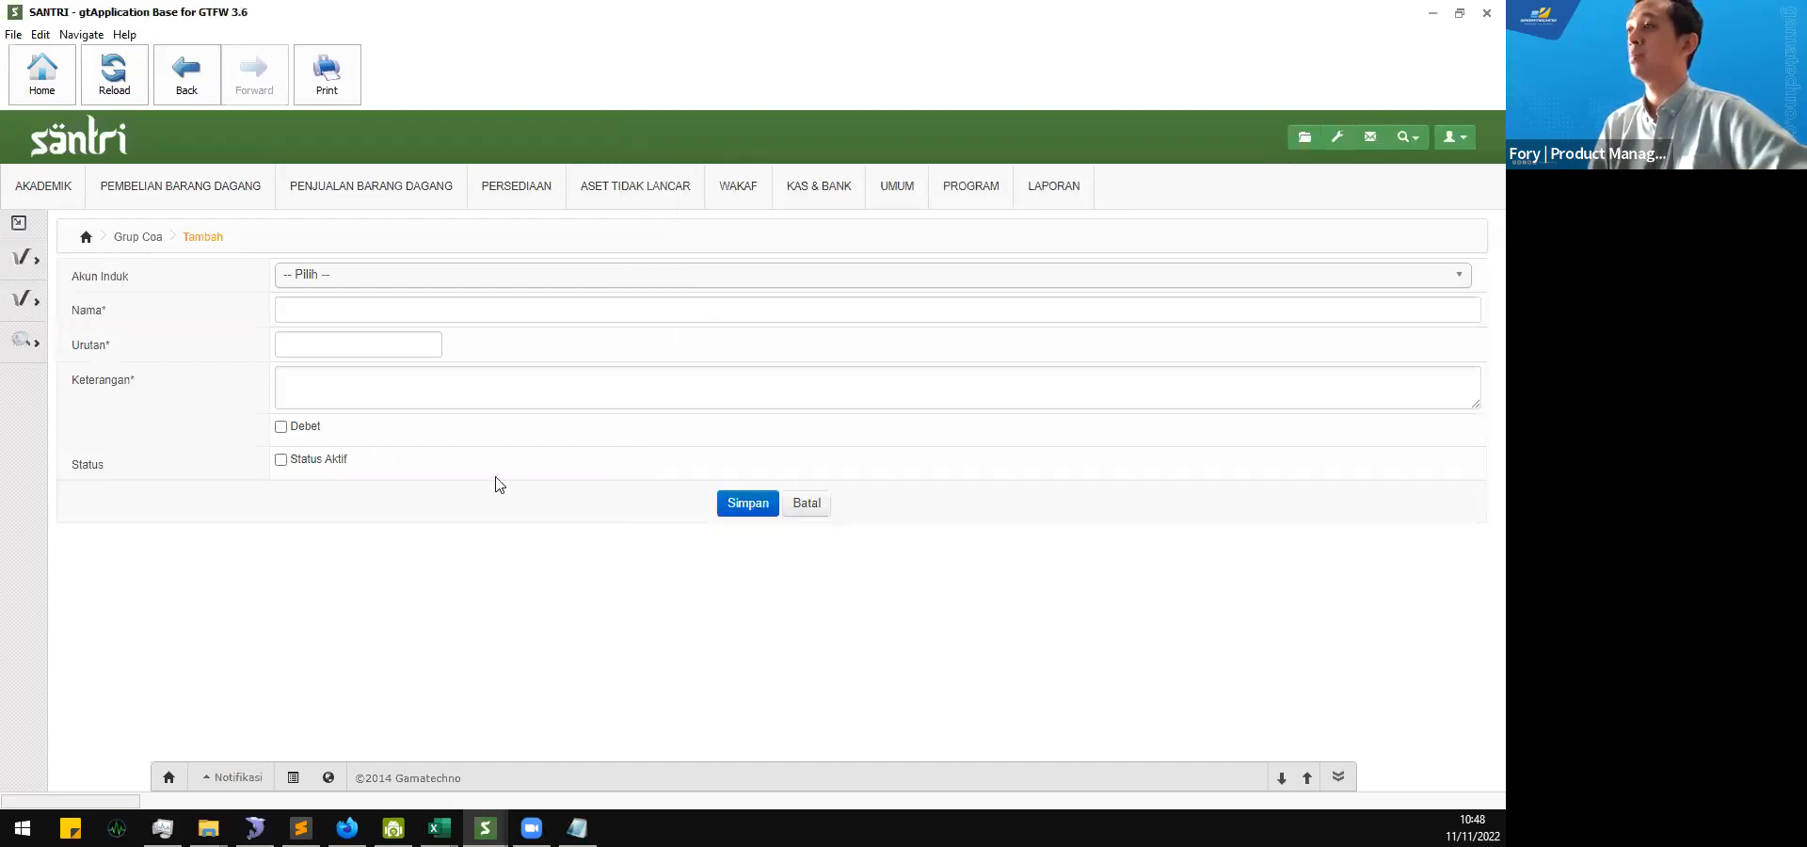
pyautogui.click(481, 294)
pyautogui.scroll(-10, 429, 403)
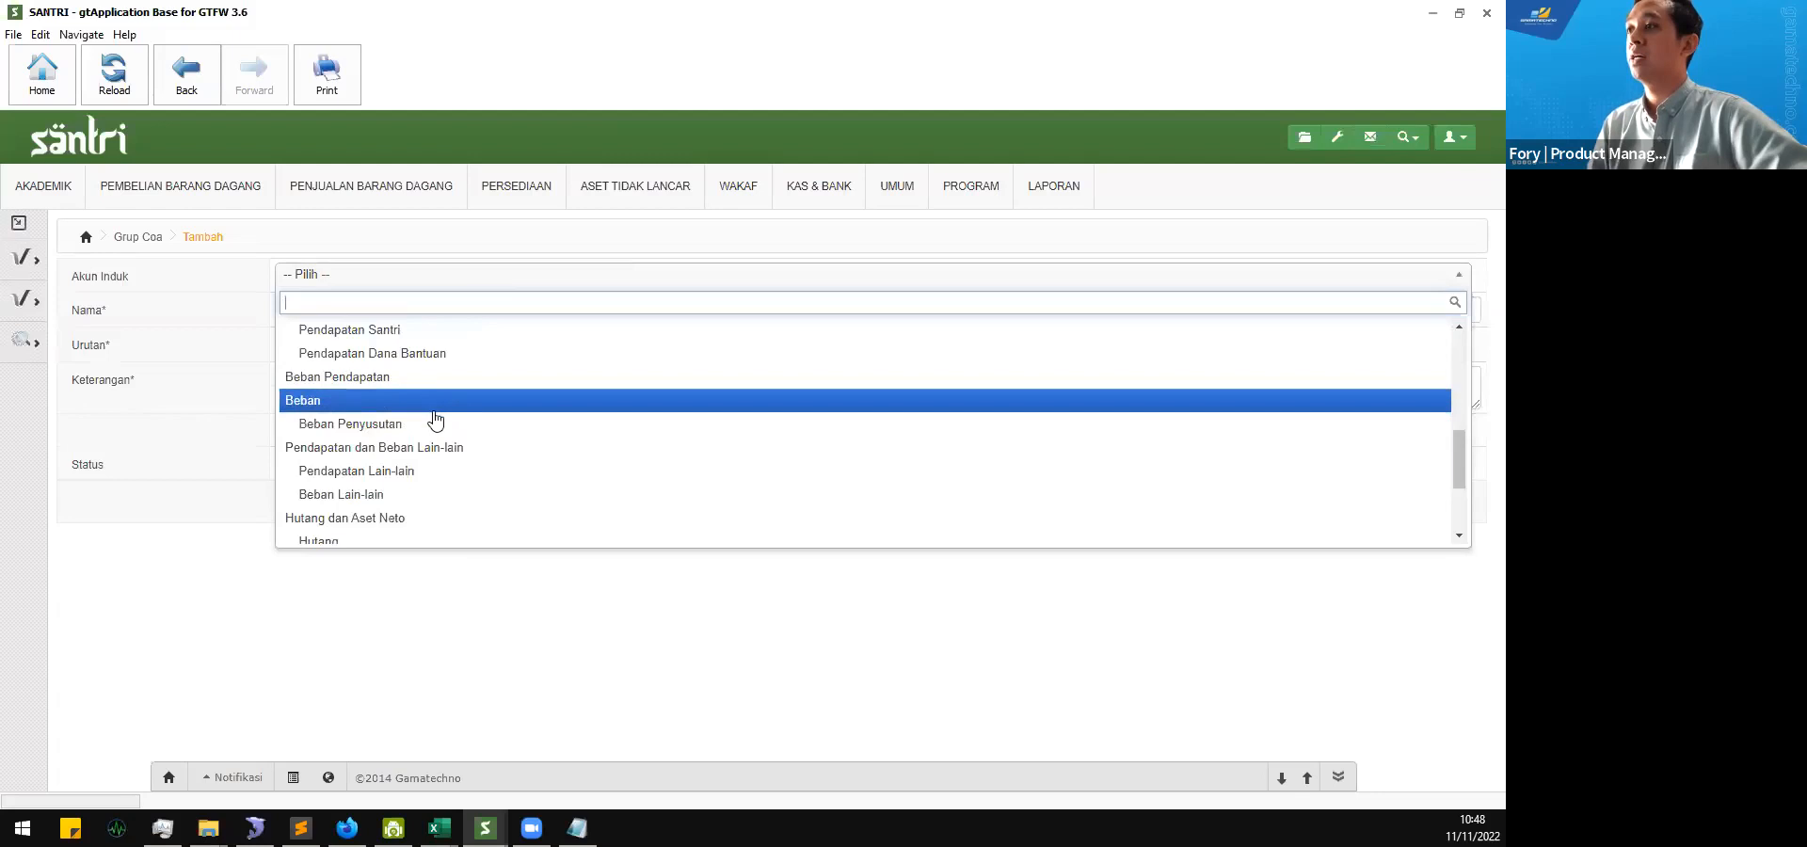
pyautogui.scroll(-2, 437, 448)
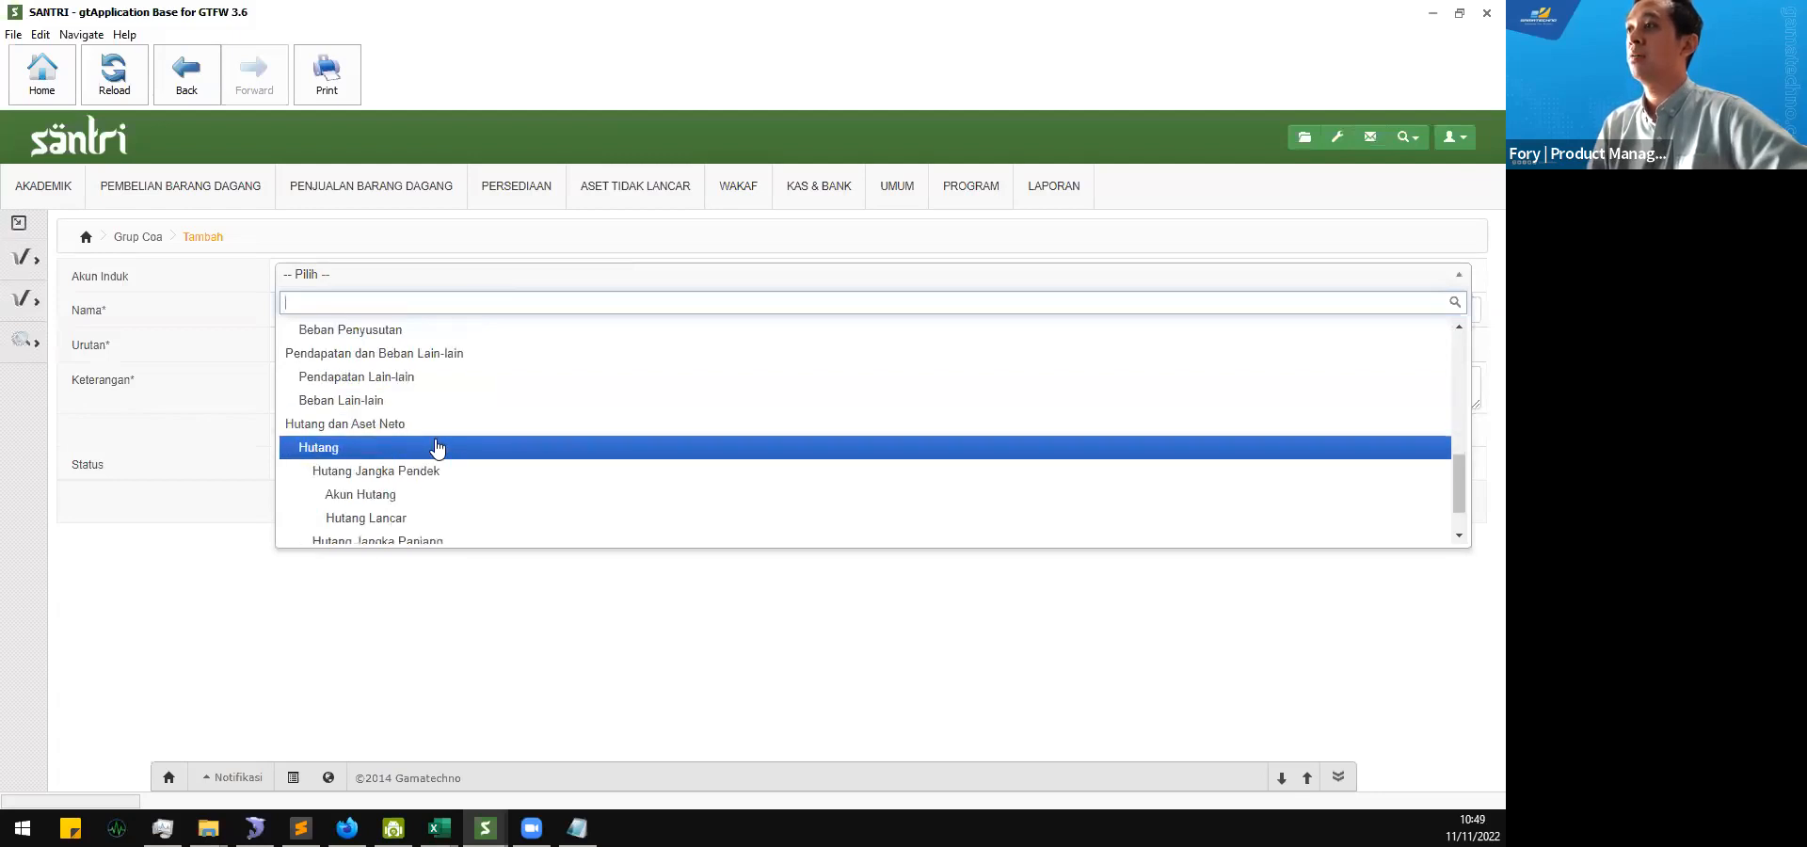
pyautogui.scroll(-1, 438, 448)
pyautogui.scroll(4, 438, 448)
pyautogui.scroll(2, 438, 448)
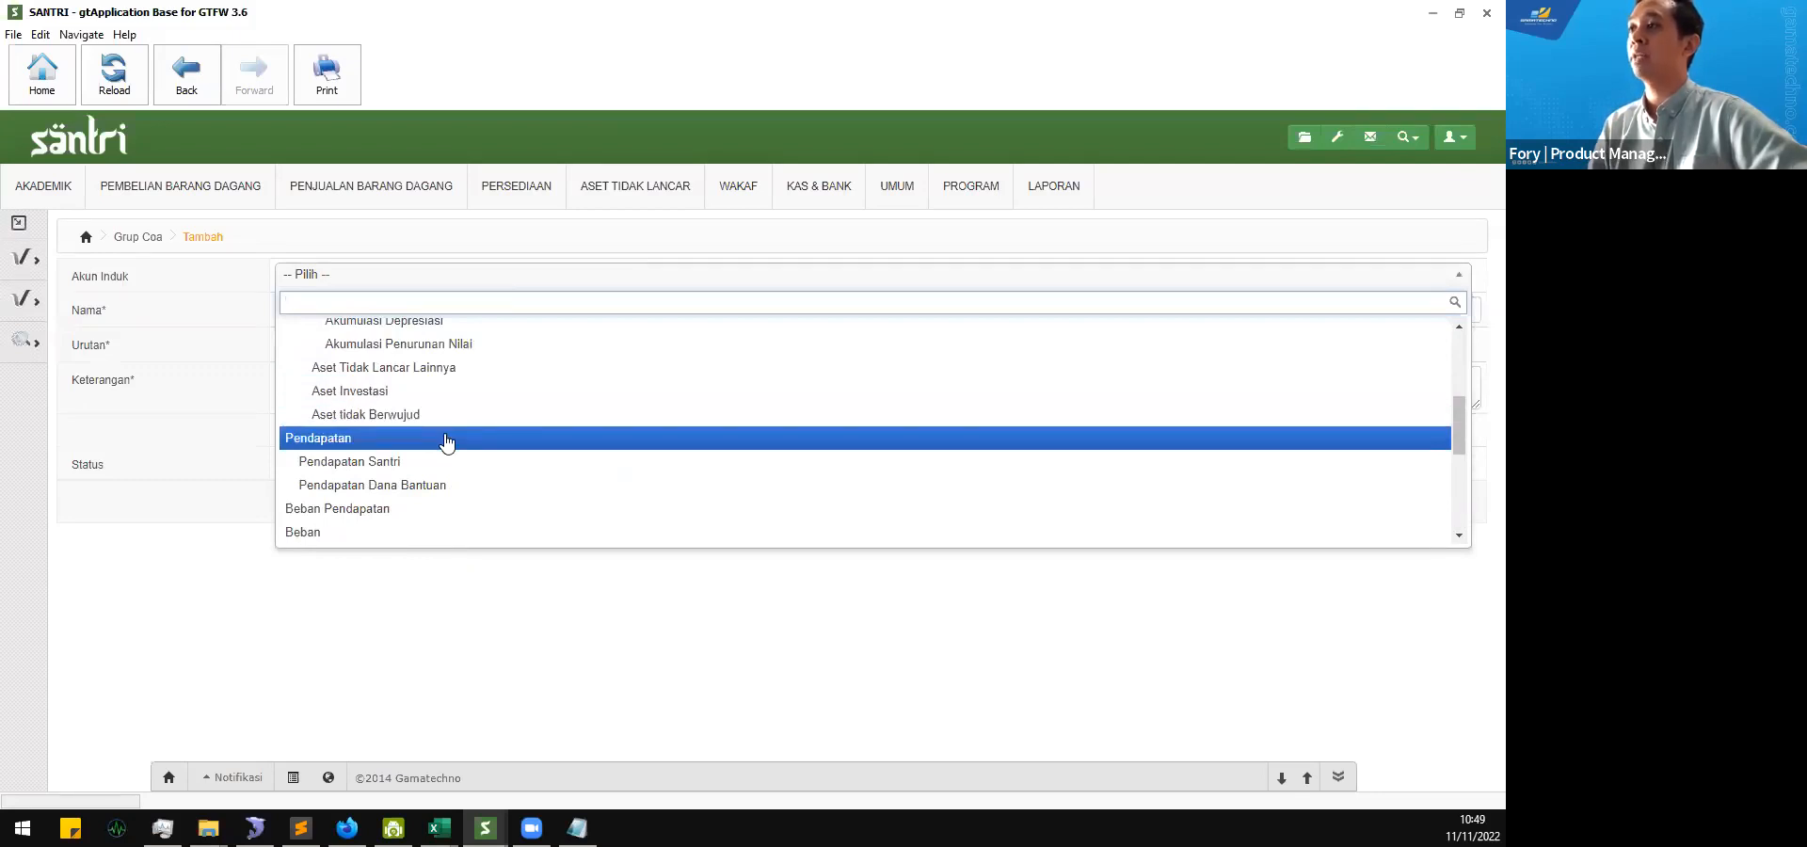
pyautogui.click(446, 440)
# Step: Enter "Pendapatan Usaha" as the new account group's Nama
pyautogui.click(439, 307)
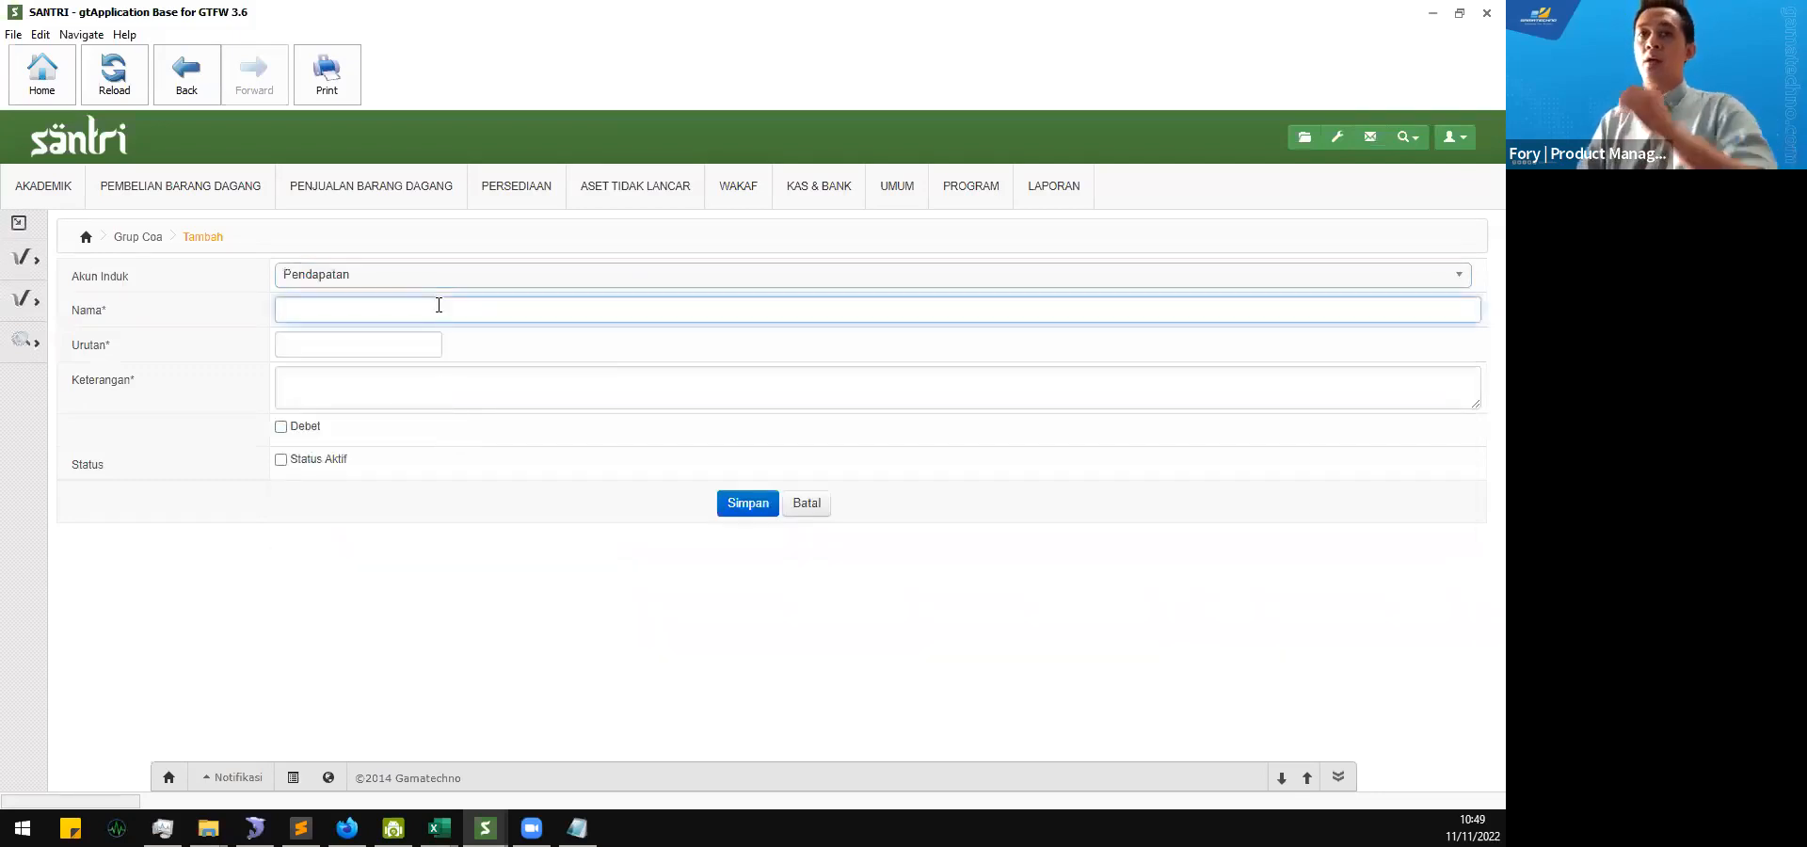
pyautogui.write('Pendapatan')
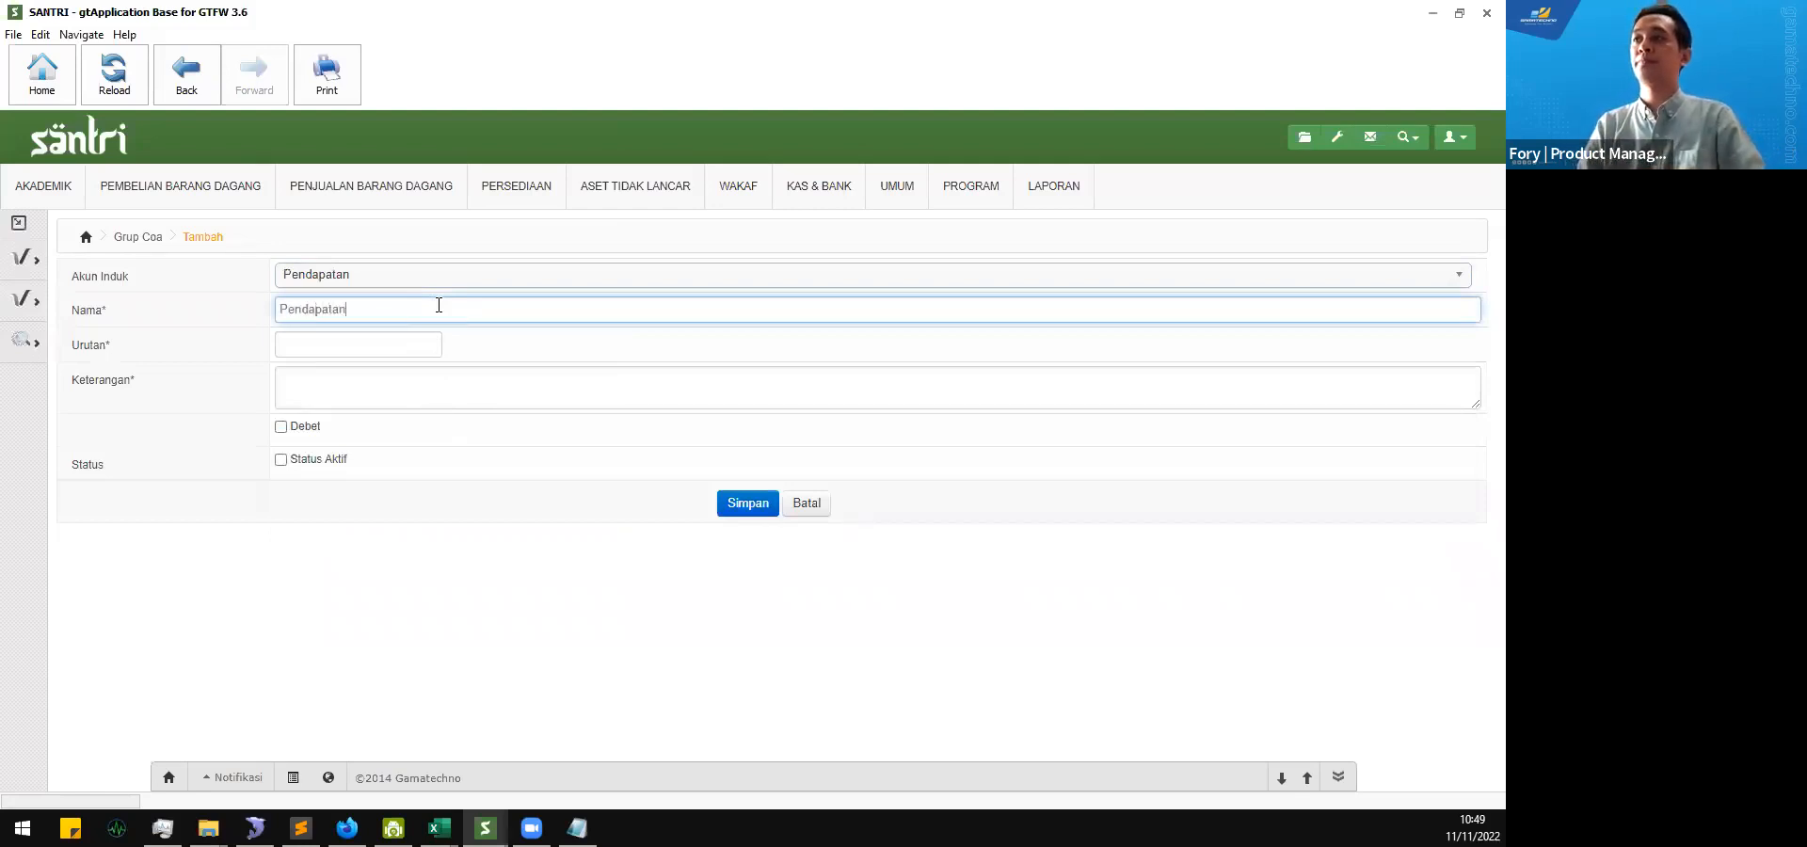
pyautogui.write(' Usaha')
pyautogui.press('Tab')
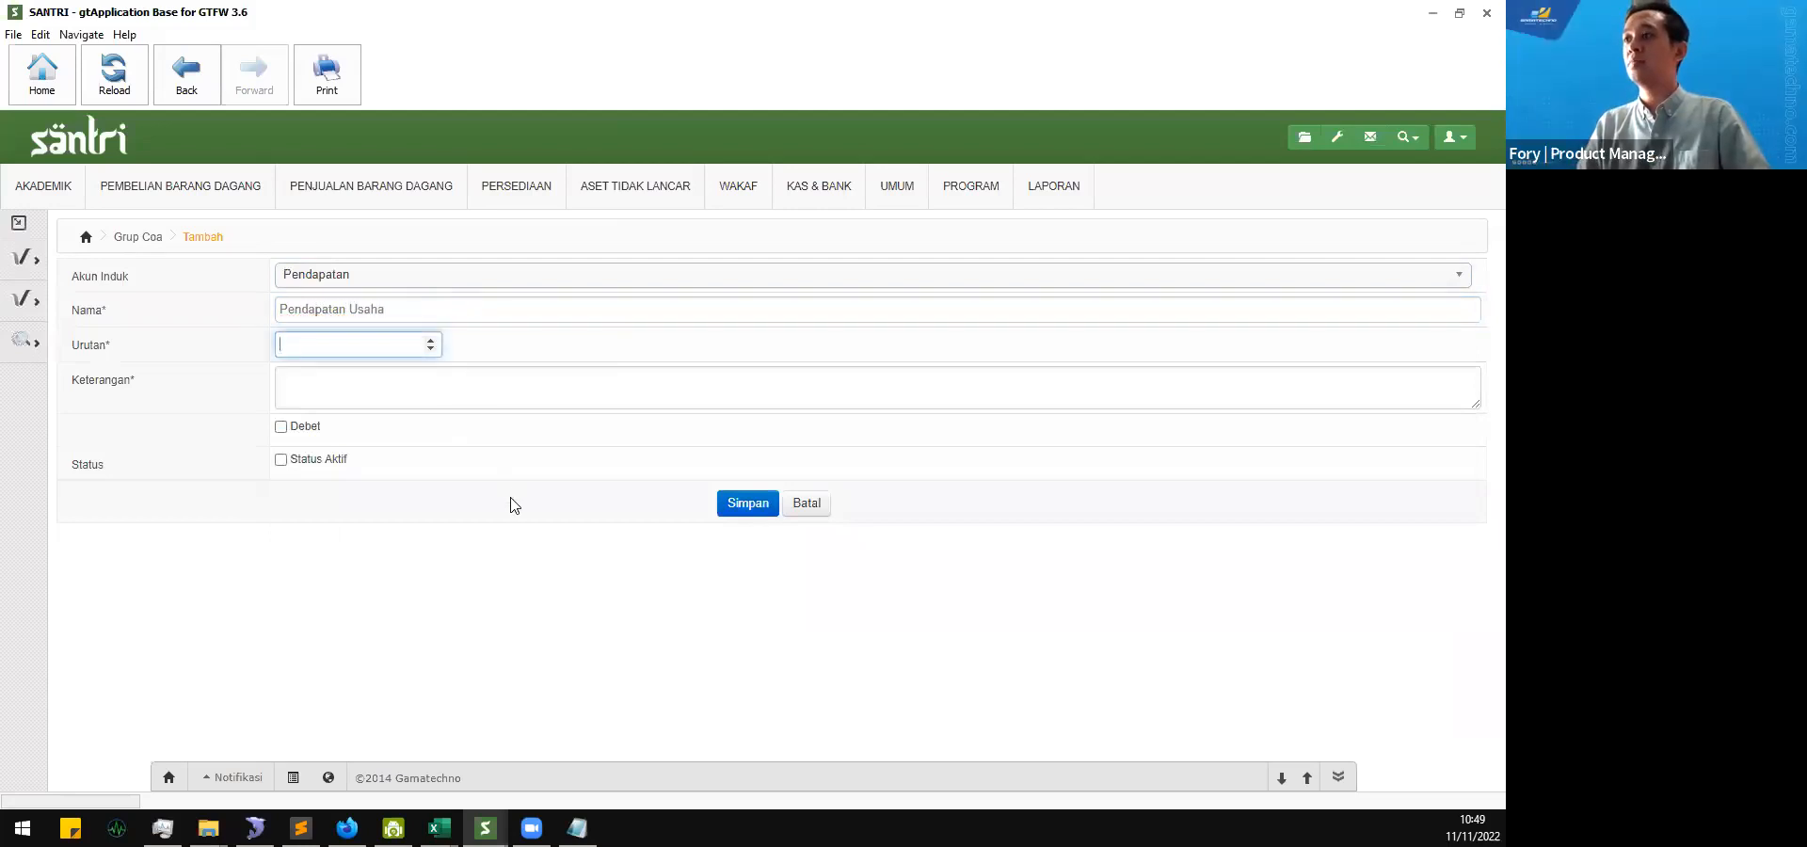
# Step: Check the existing groups' order in the second window and set the new group's Urutan to 3
pyautogui.click(486, 830)
pyautogui.click(590, 744)
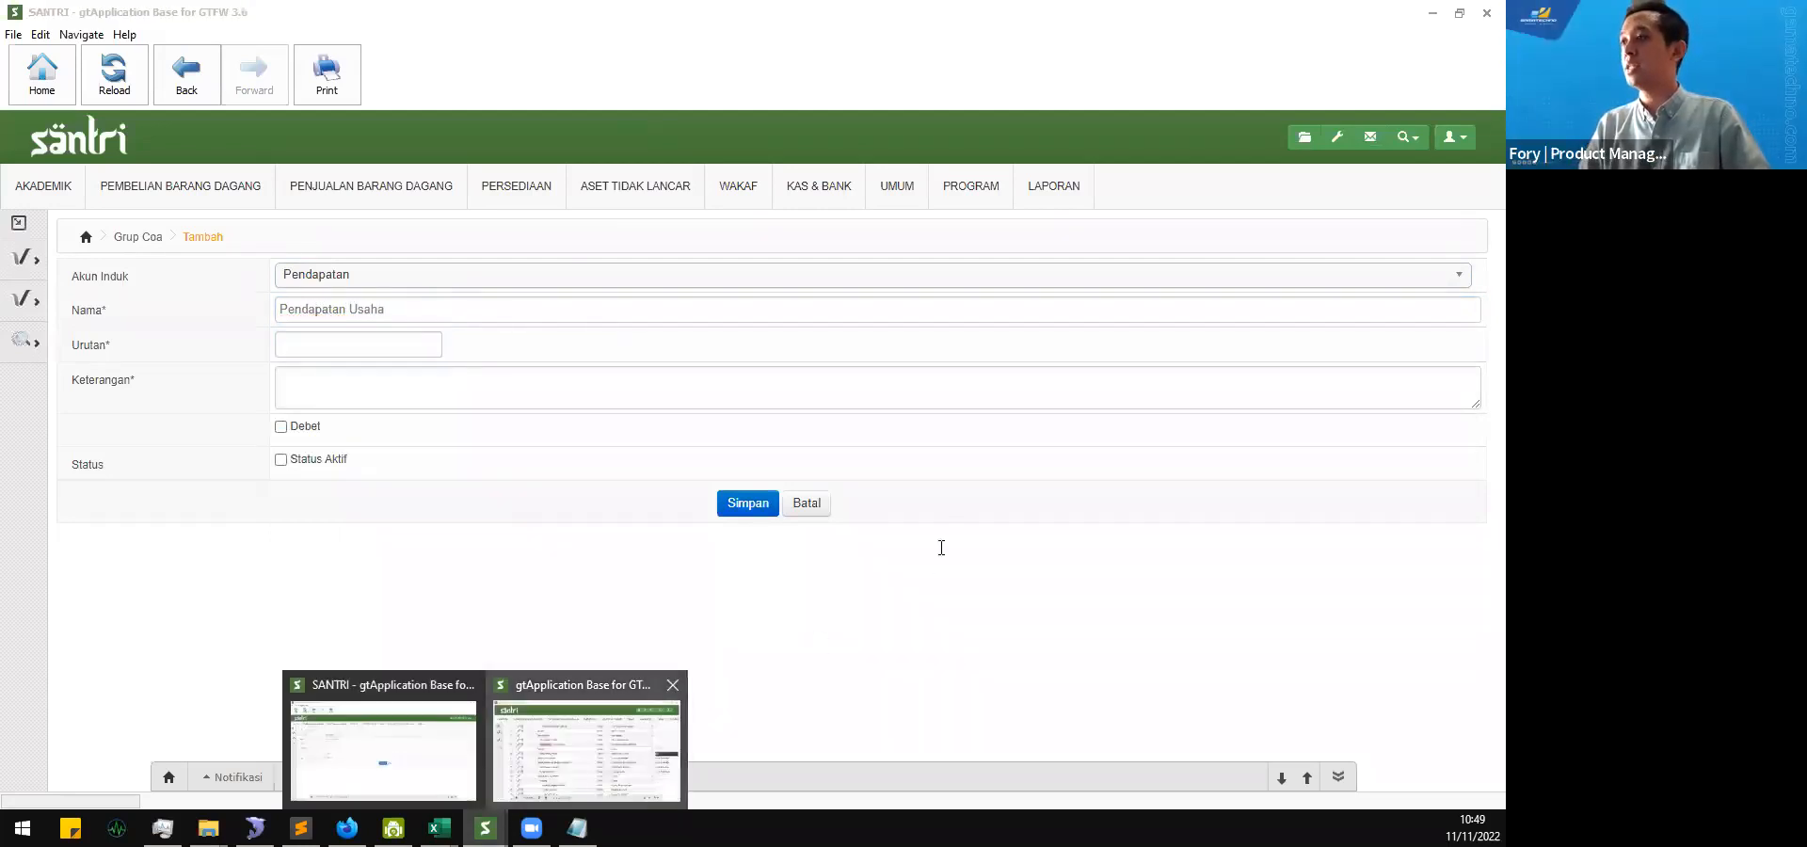
pyautogui.click(961, 380)
pyautogui.click(480, 602)
pyautogui.click(392, 344)
pyautogui.write('3')
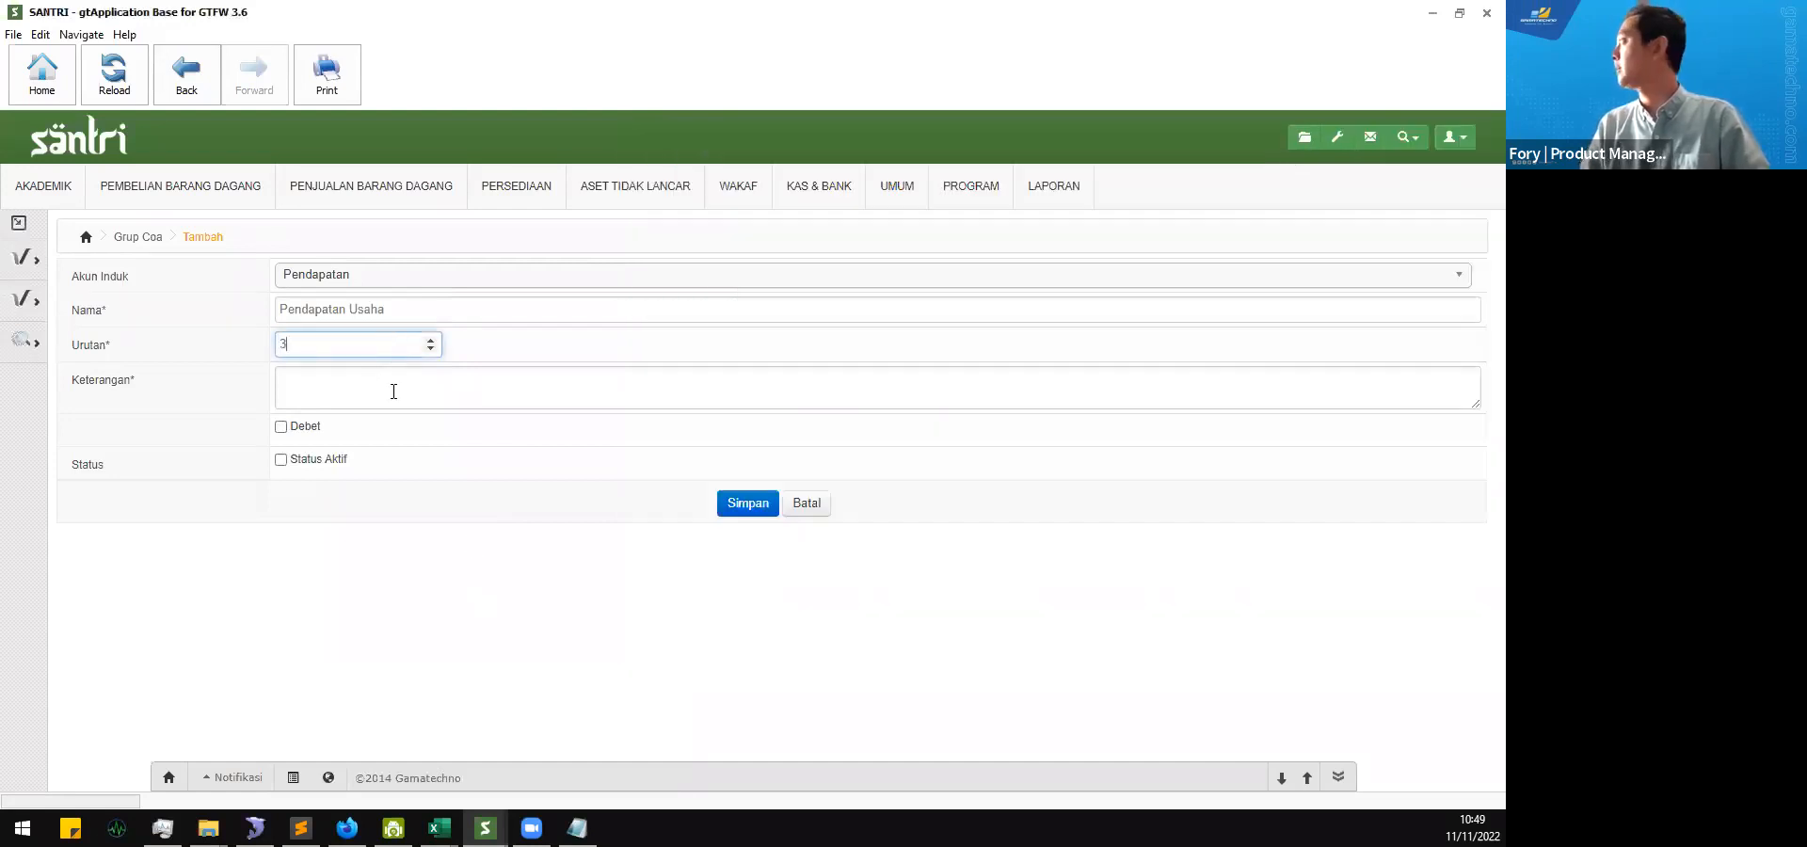
# Step: Copy the group name "Pendapatan Usaha" into the Keterangan field
pyautogui.click(394, 392)
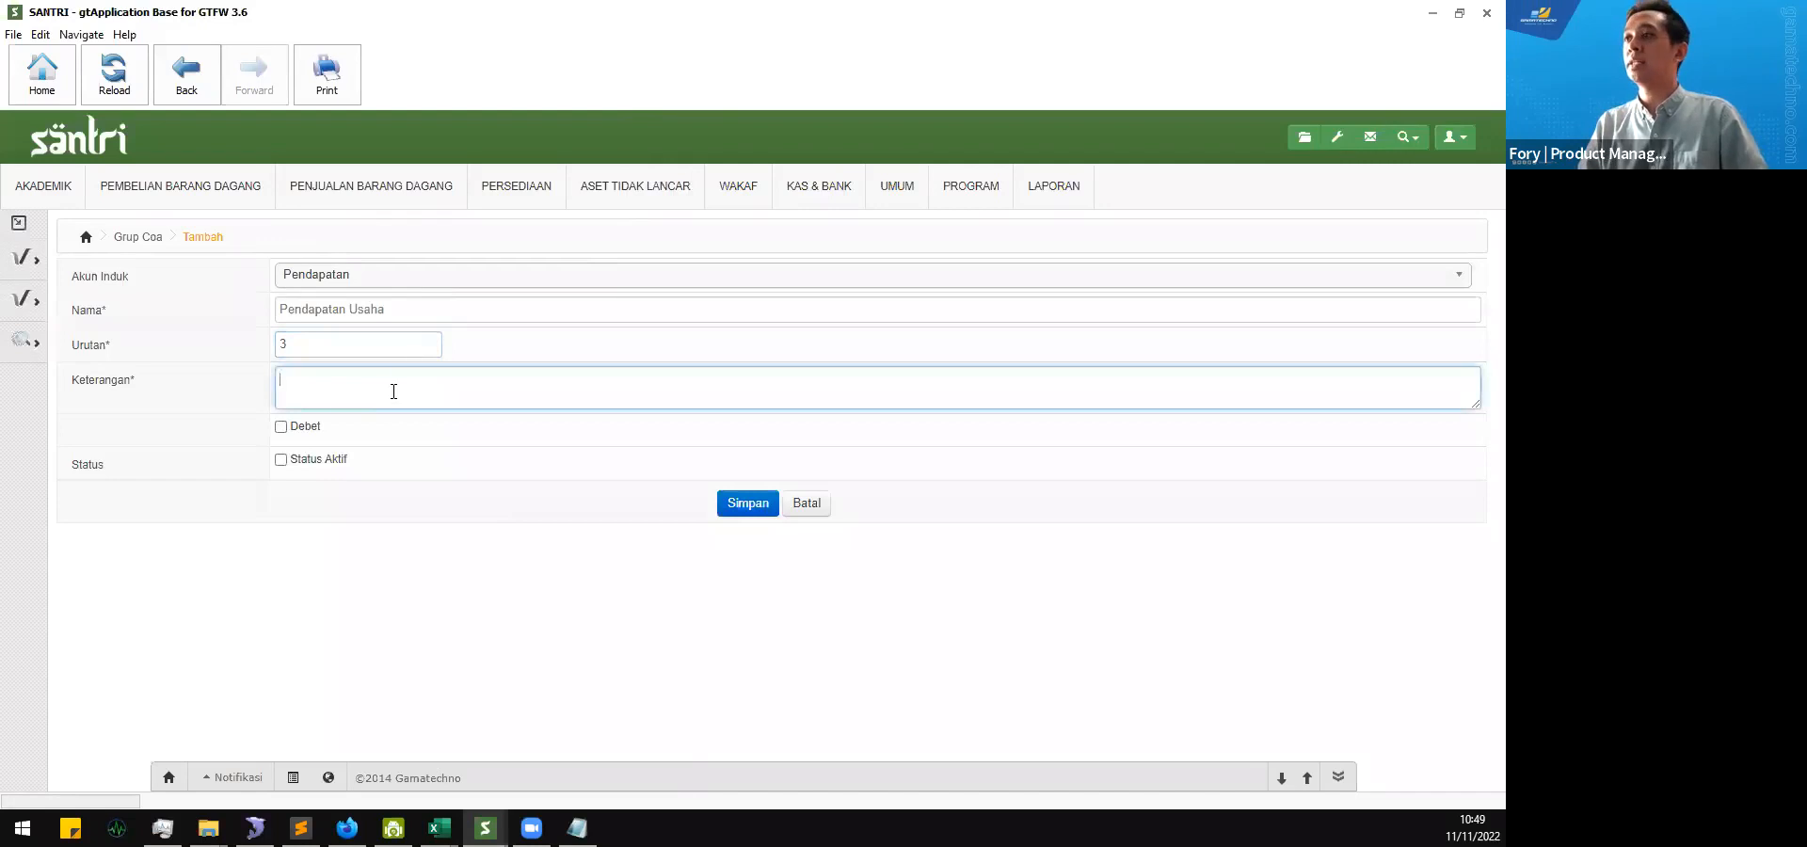
pyautogui.tripleClick(412, 310)
pyautogui.hotkey('ctrl', 'c')
pyautogui.click(409, 380)
pyautogui.hotkey('ctrl', 'v')
pyautogui.click(226, 458)
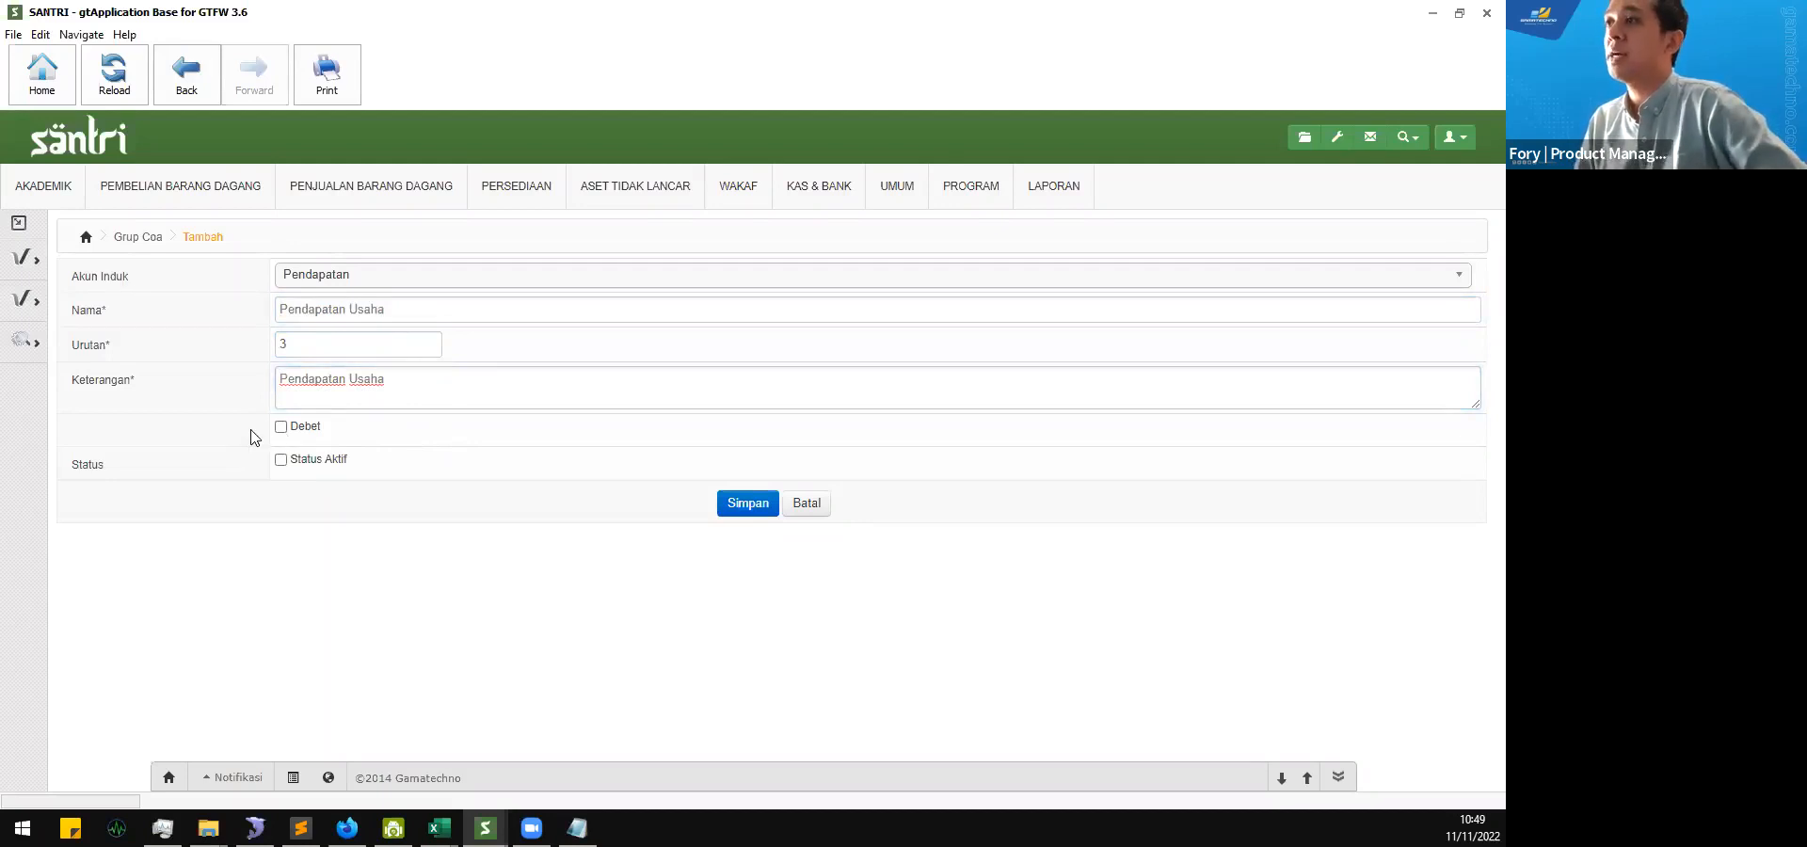
# Step: Leave Debet unchecked and enable Status Aktif for the new account group
pyautogui.click(280, 429)
pyautogui.click(281, 428)
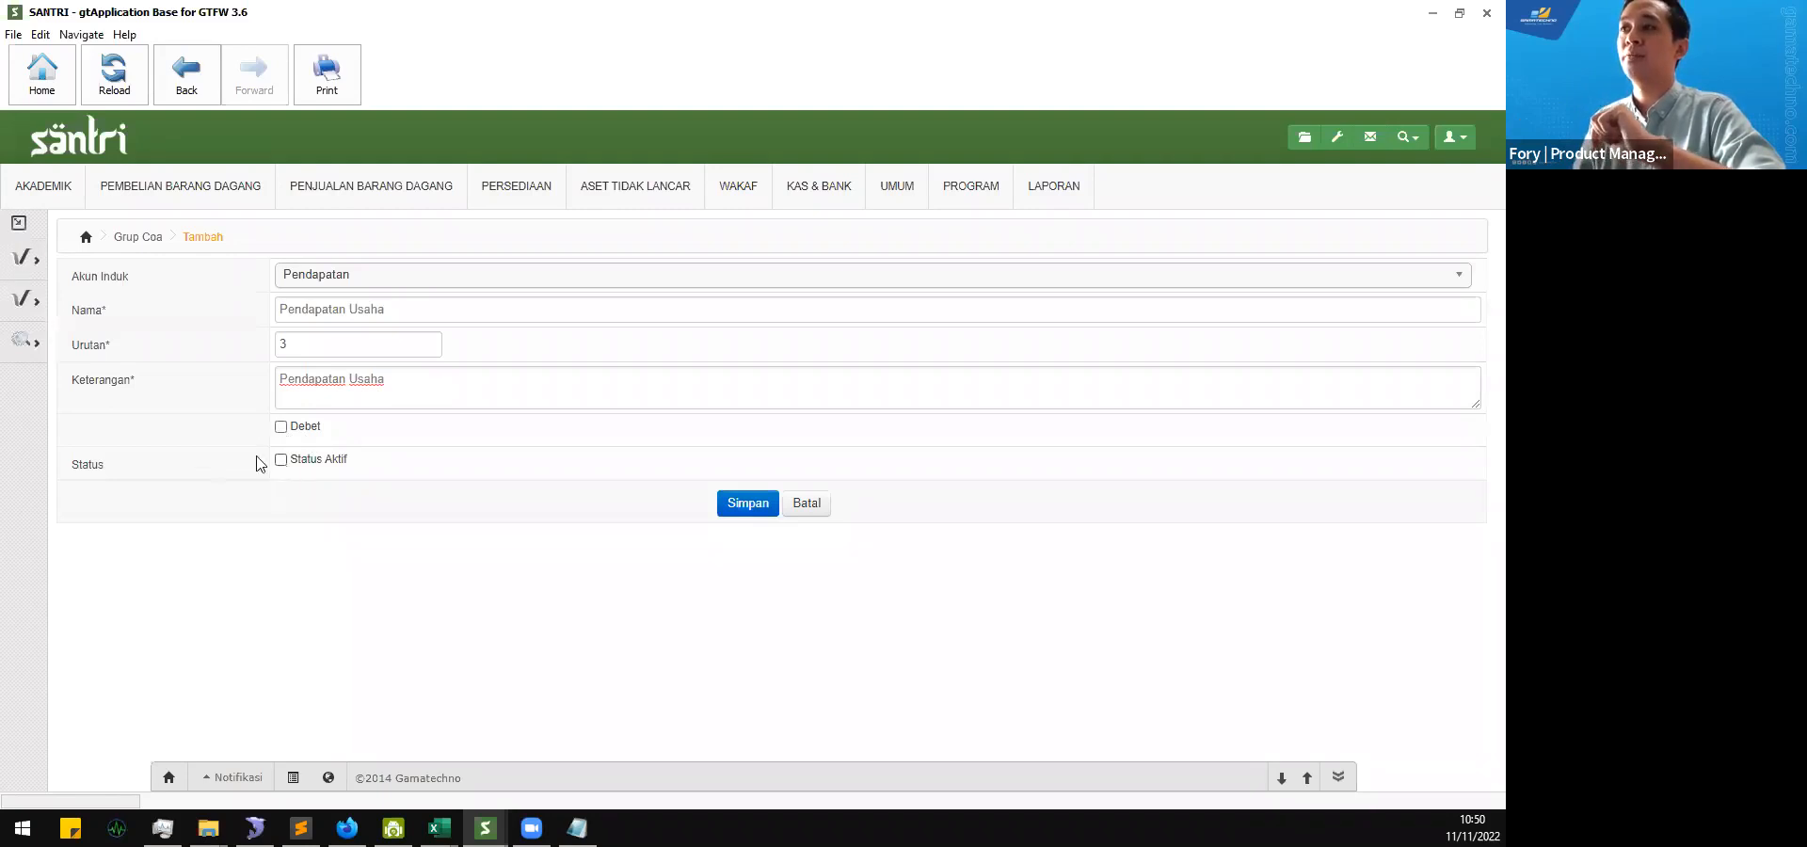
pyautogui.doubleClick(87, 464)
pyautogui.click(282, 460)
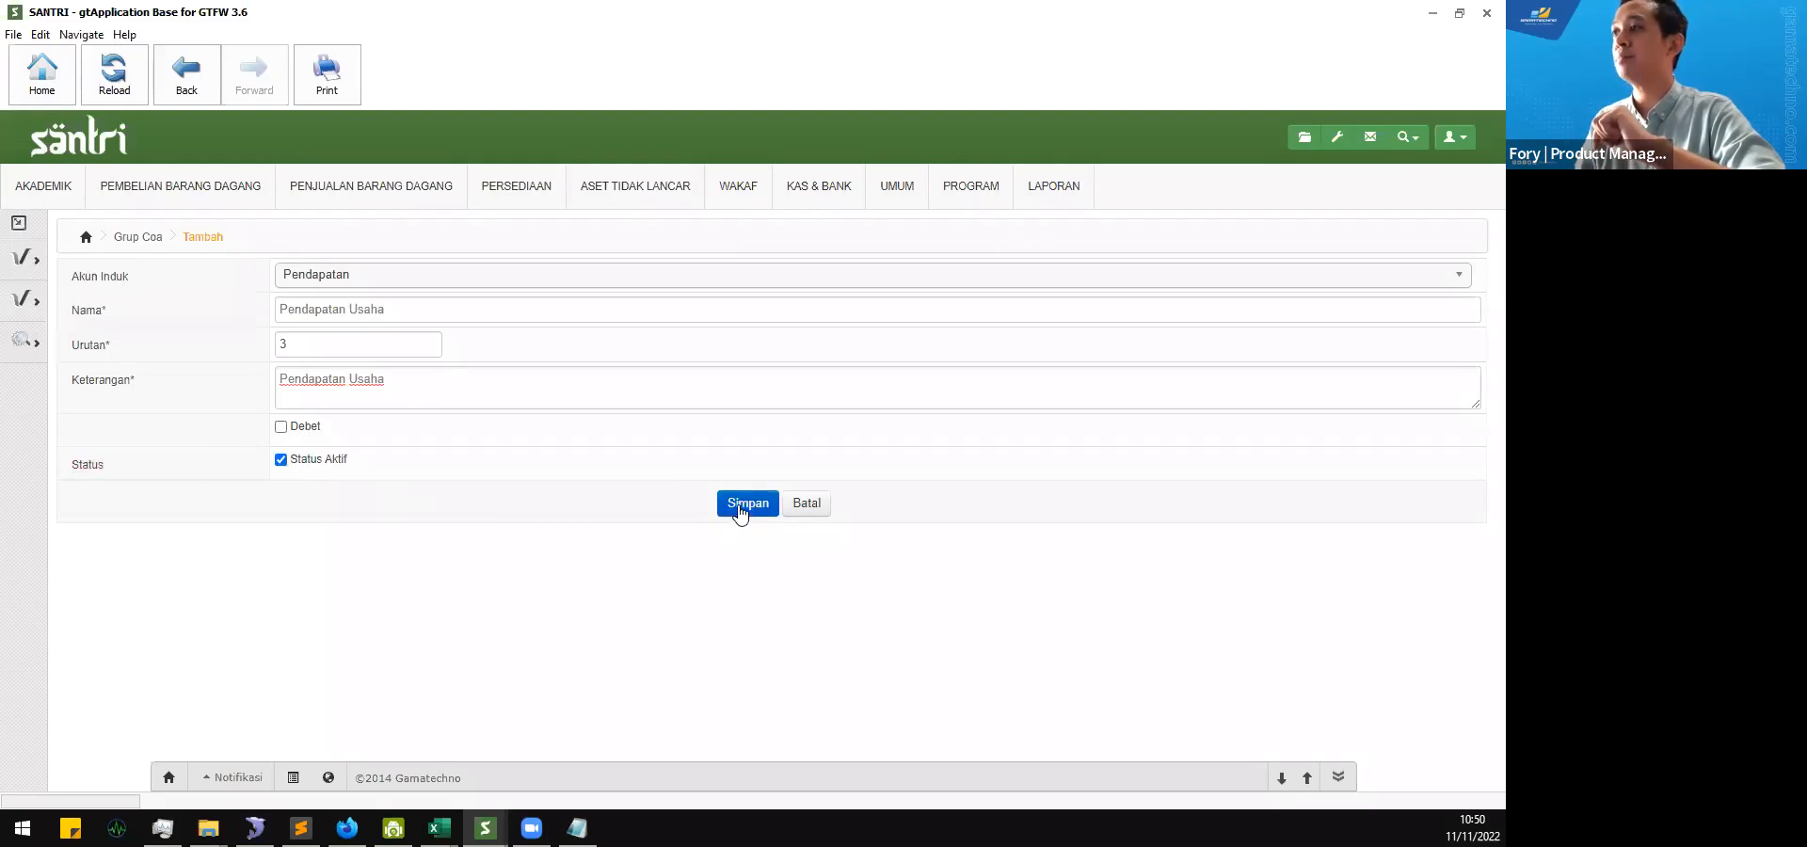
# Step: Recheck the new account group's Akun Induk, Nama and Keterangan, and save it
pyautogui.click(401, 310)
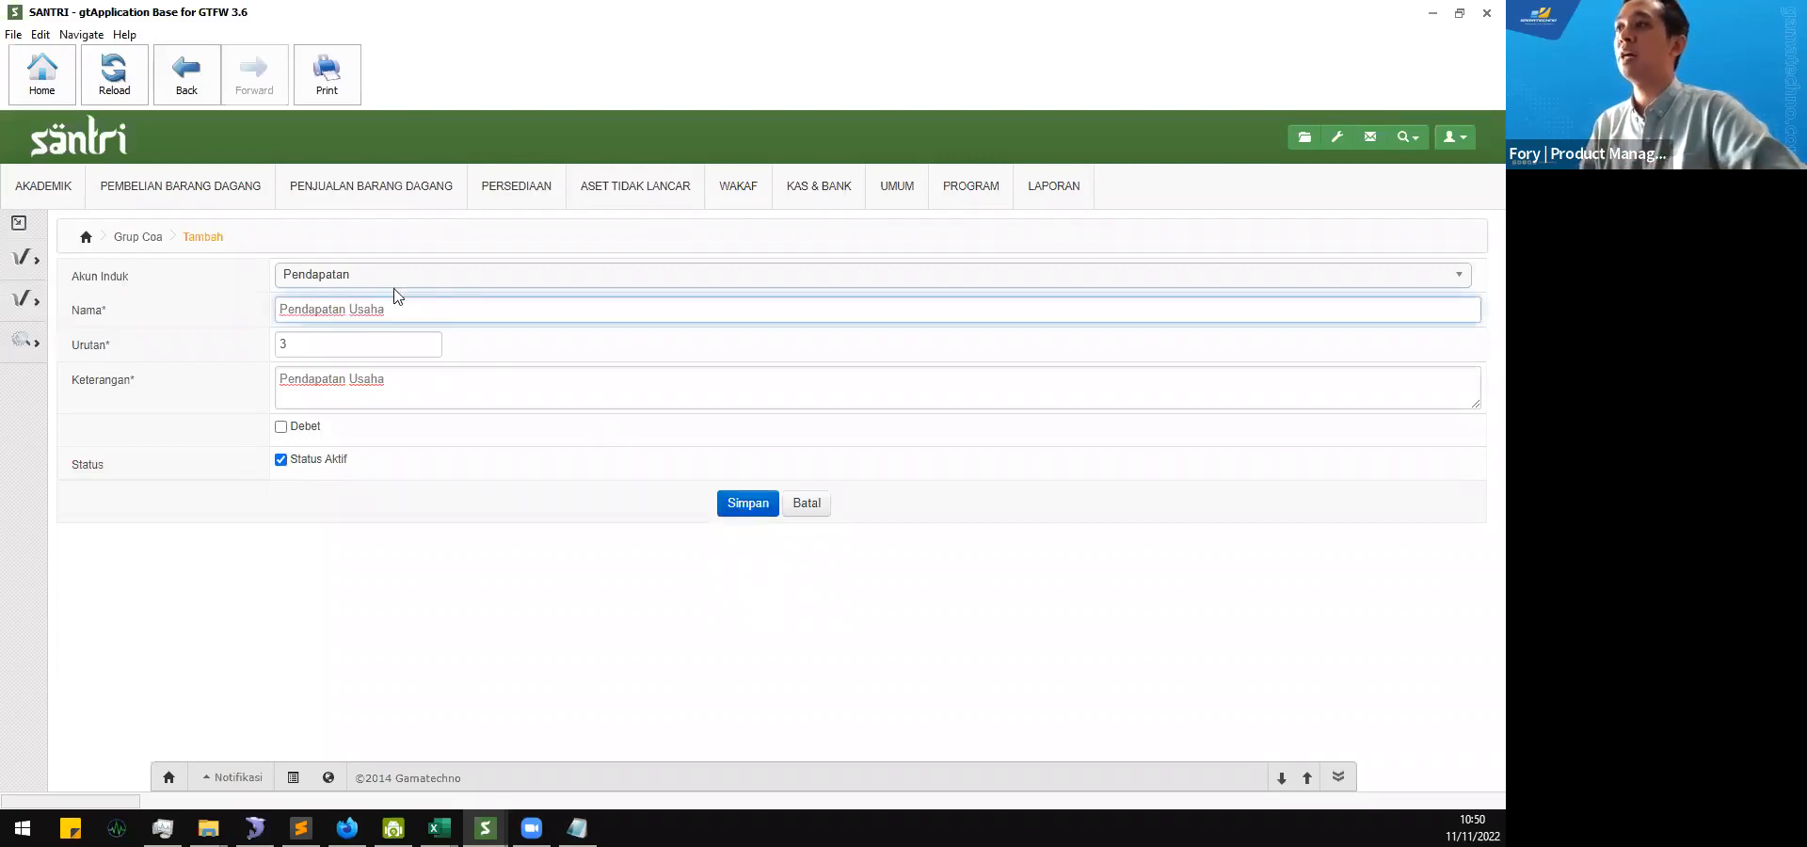
pyautogui.click(386, 275)
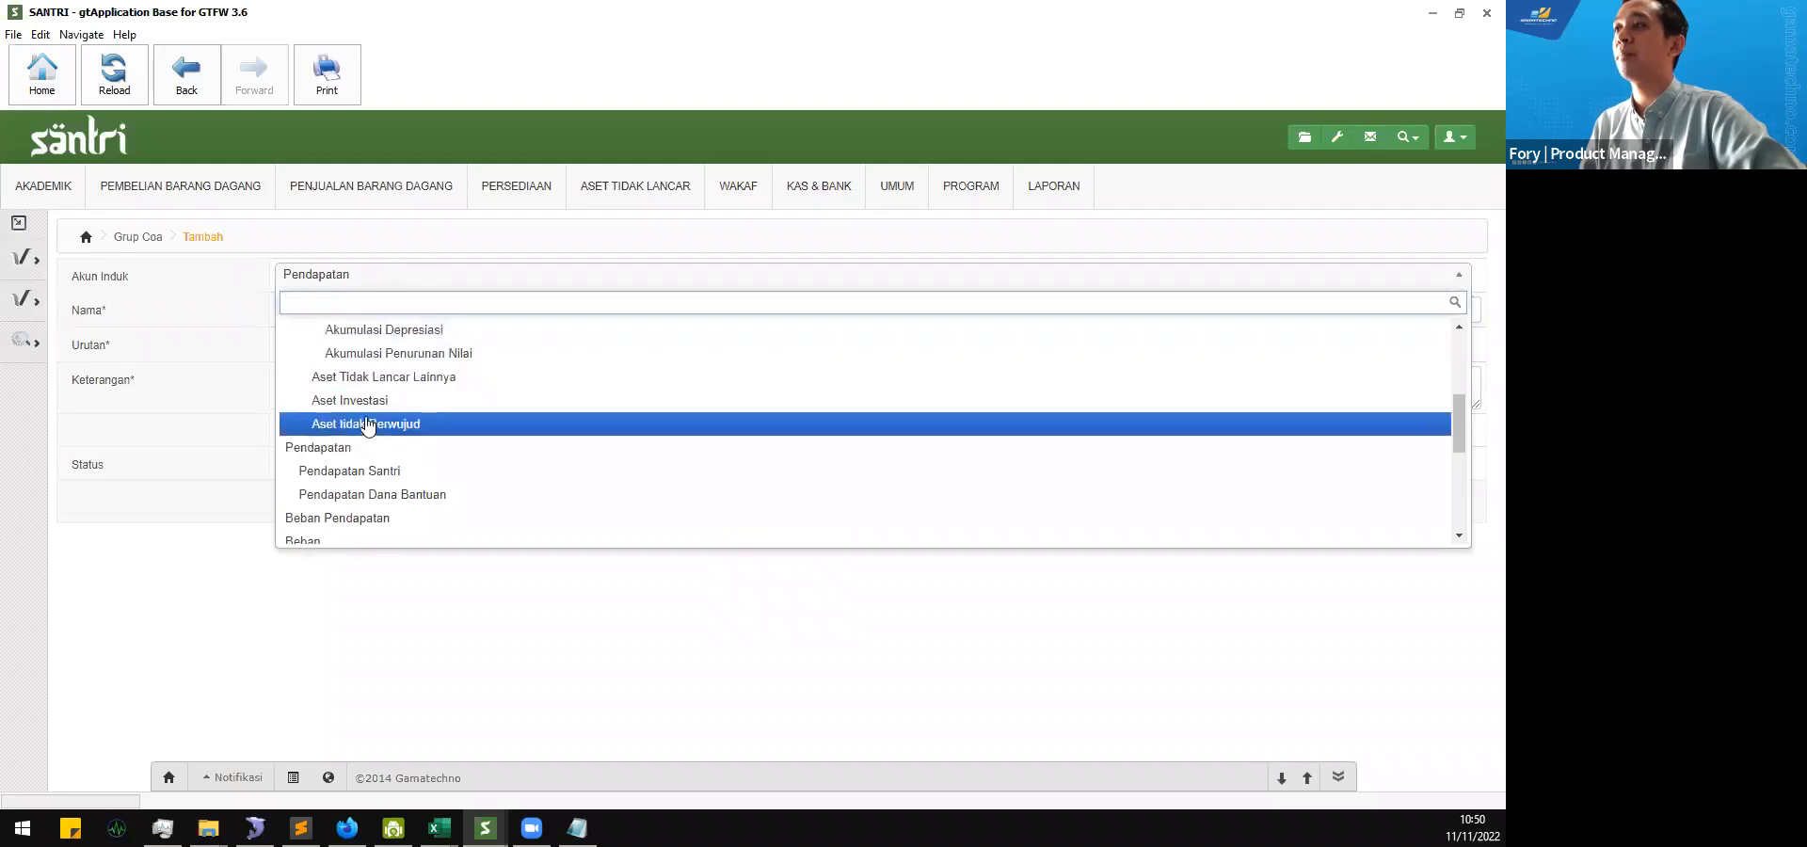
pyautogui.click(146, 426)
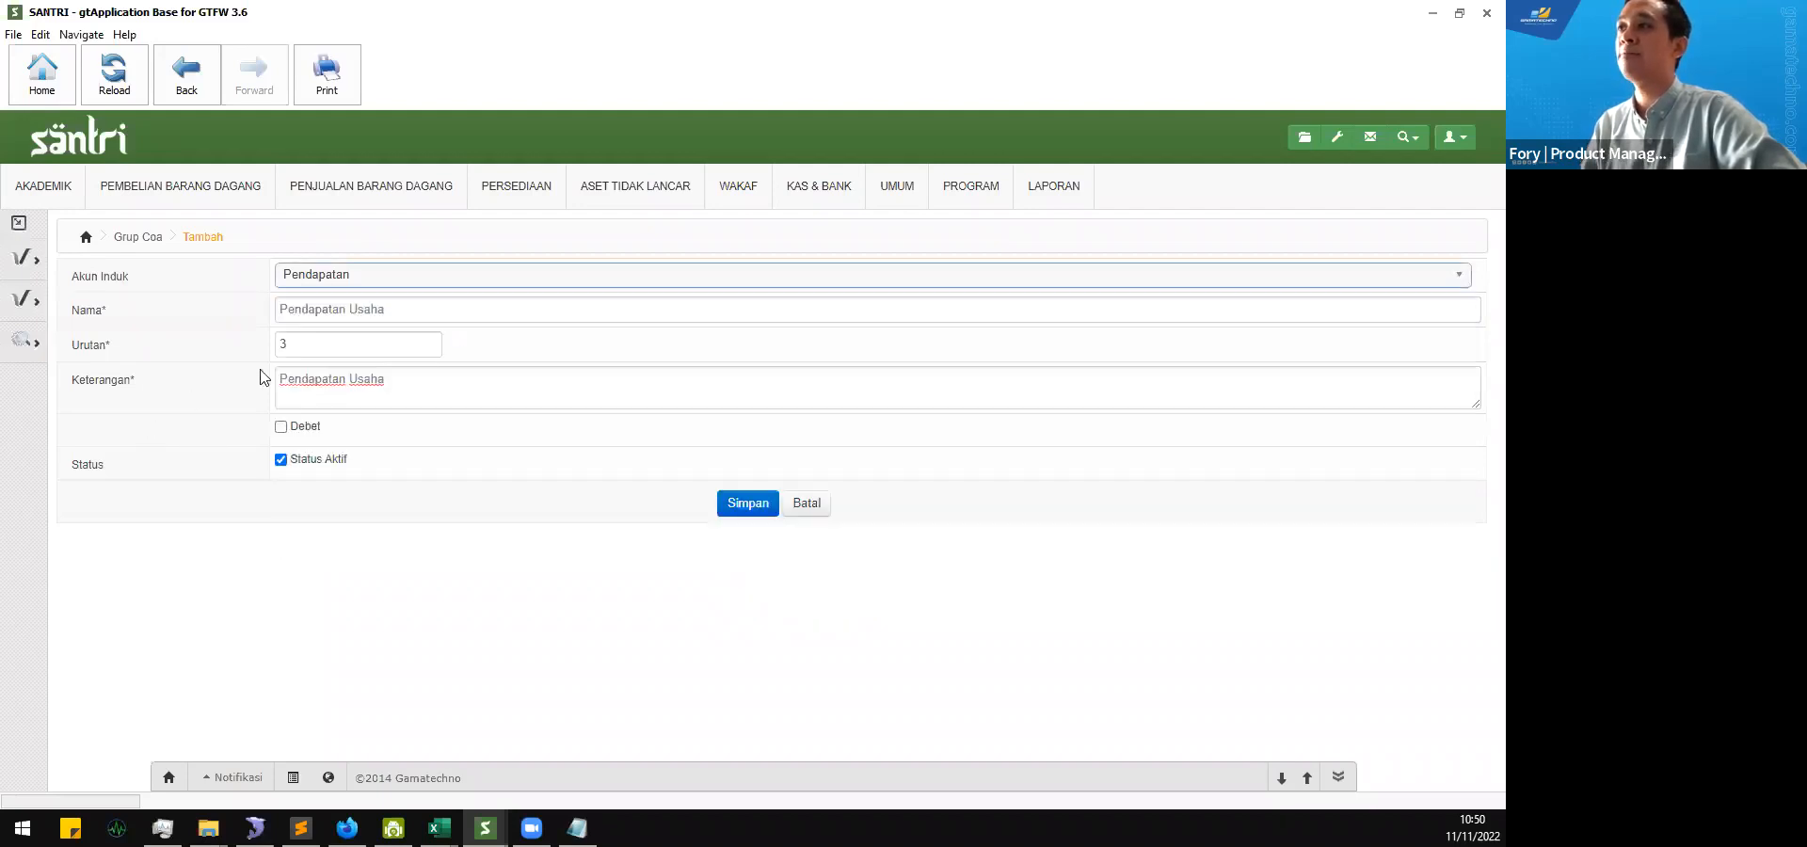
pyautogui.moveTo(396, 384); pyautogui.dragTo(199, 409)
pyautogui.click(200, 408)
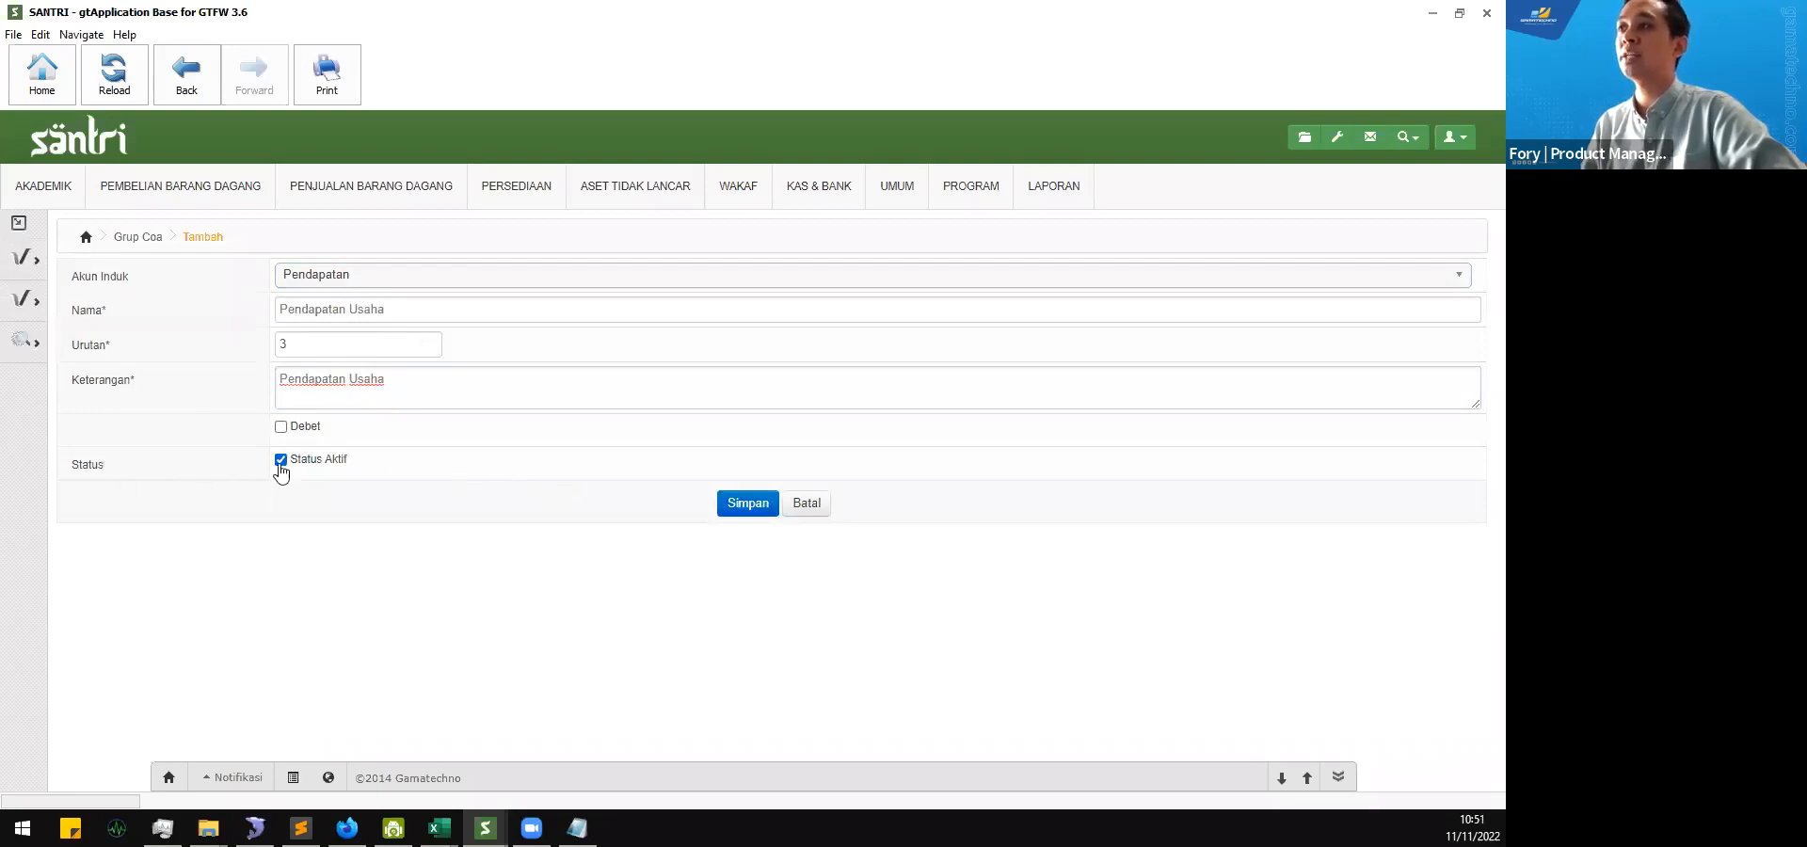
pyautogui.click(748, 506)
pyautogui.click(748, 504)
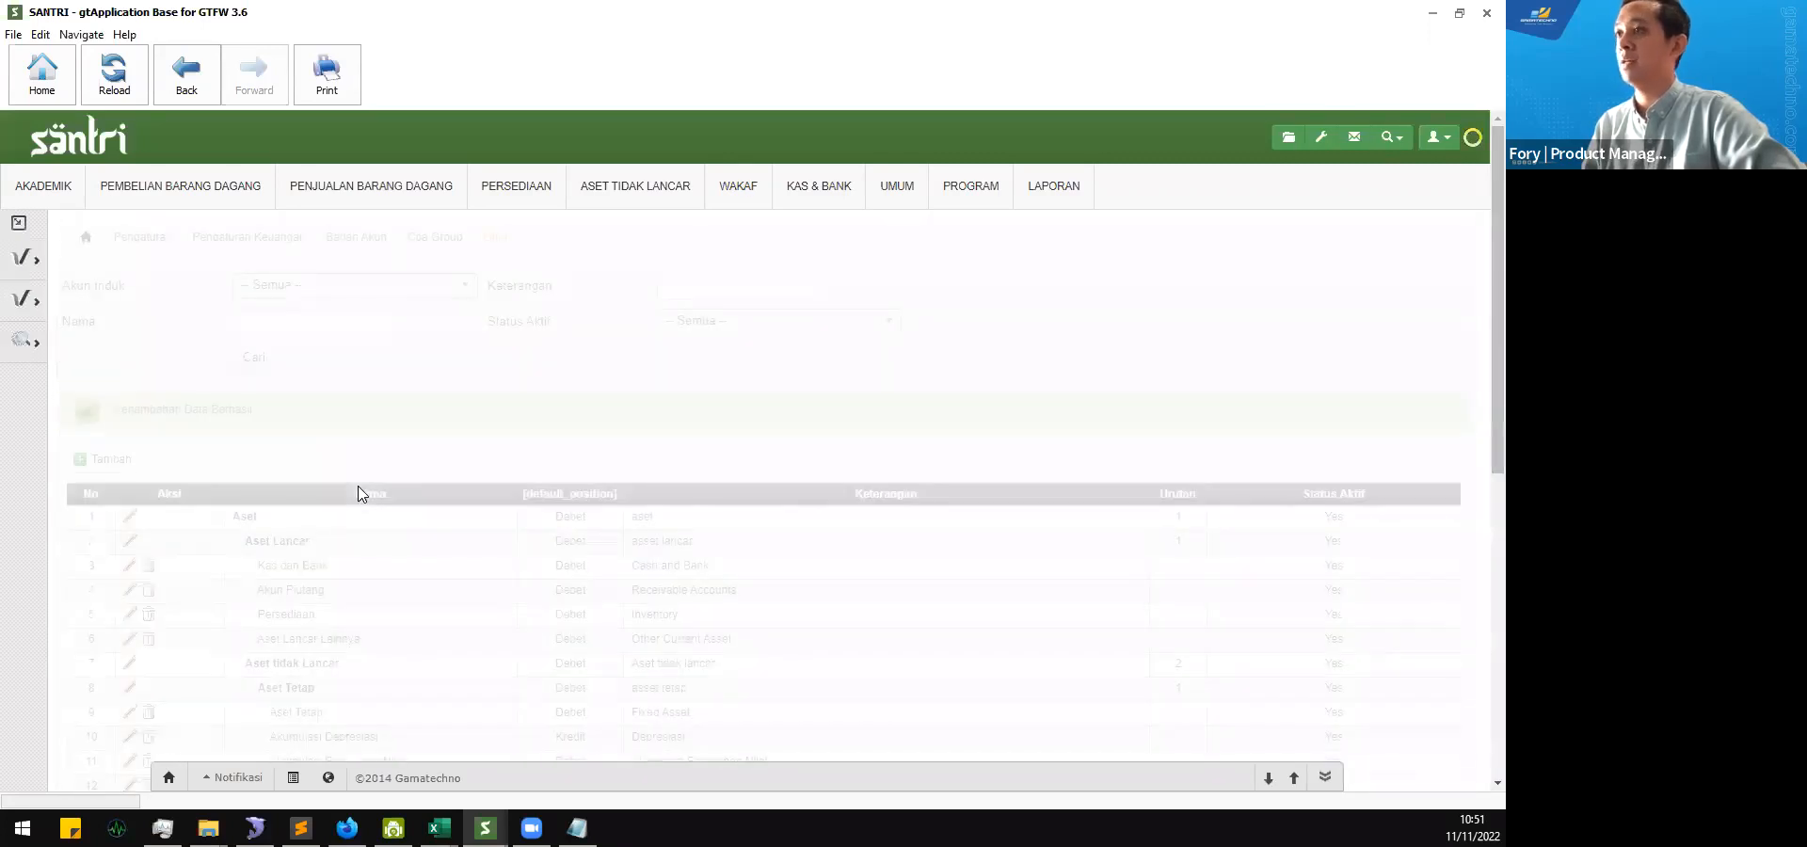
# Step: Locate Pendapatan Usaha under Pendapatan in the group list and check its default position and Keterangan
pyautogui.scroll(-4, 356, 489)
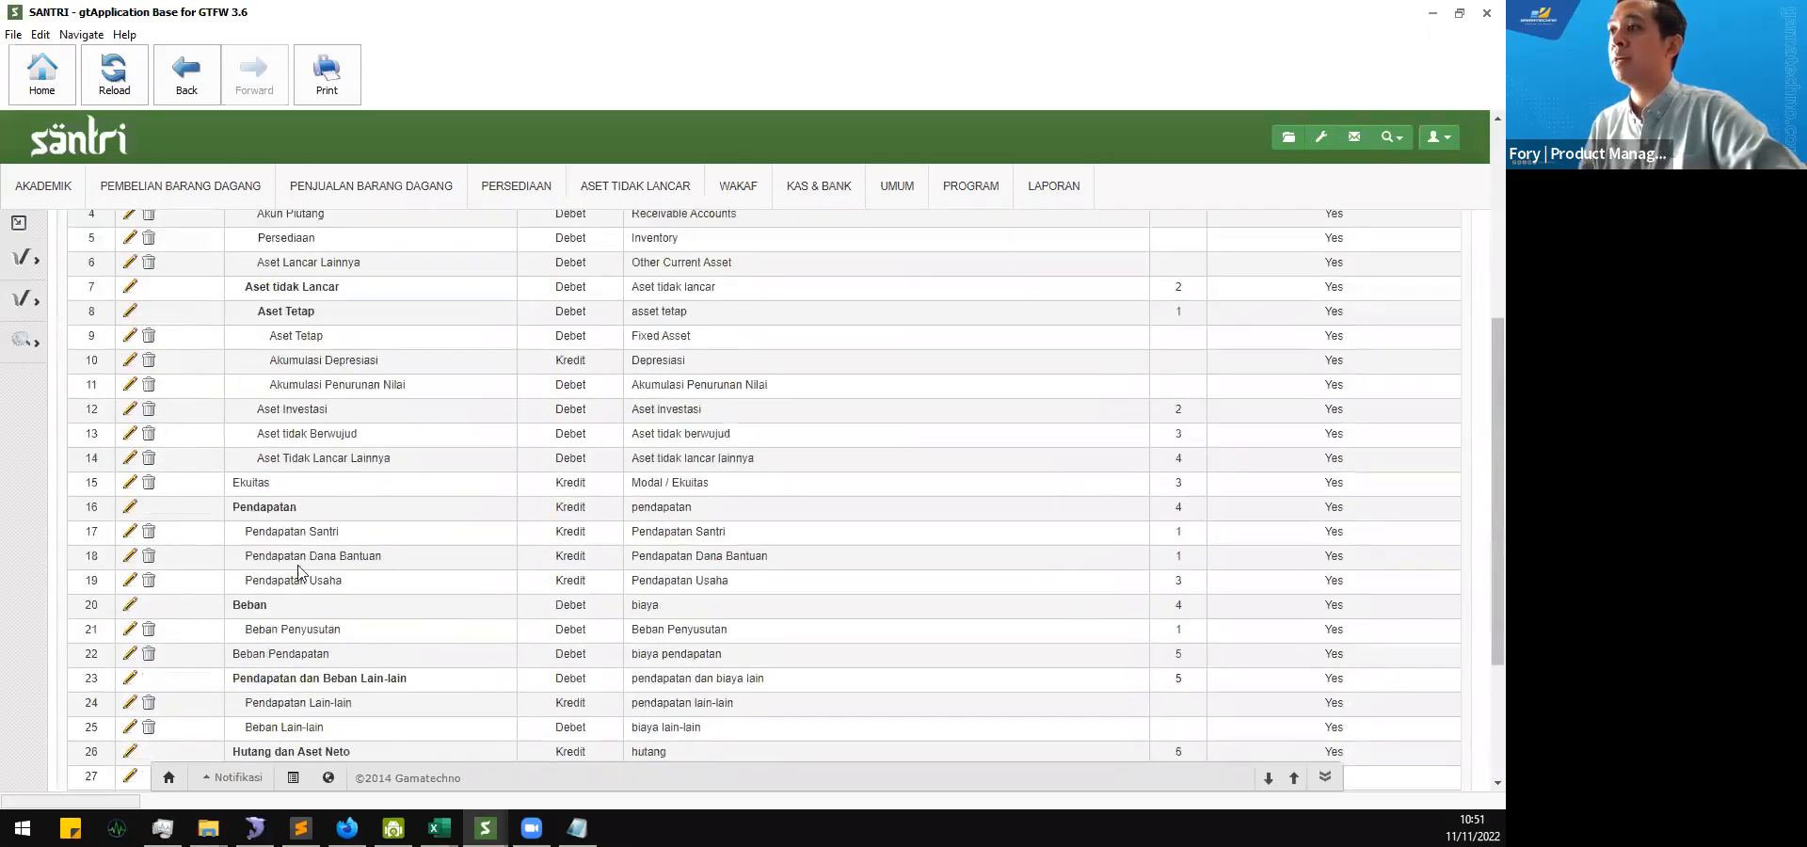
pyautogui.moveTo(281, 582); pyautogui.dragTo(348, 593)
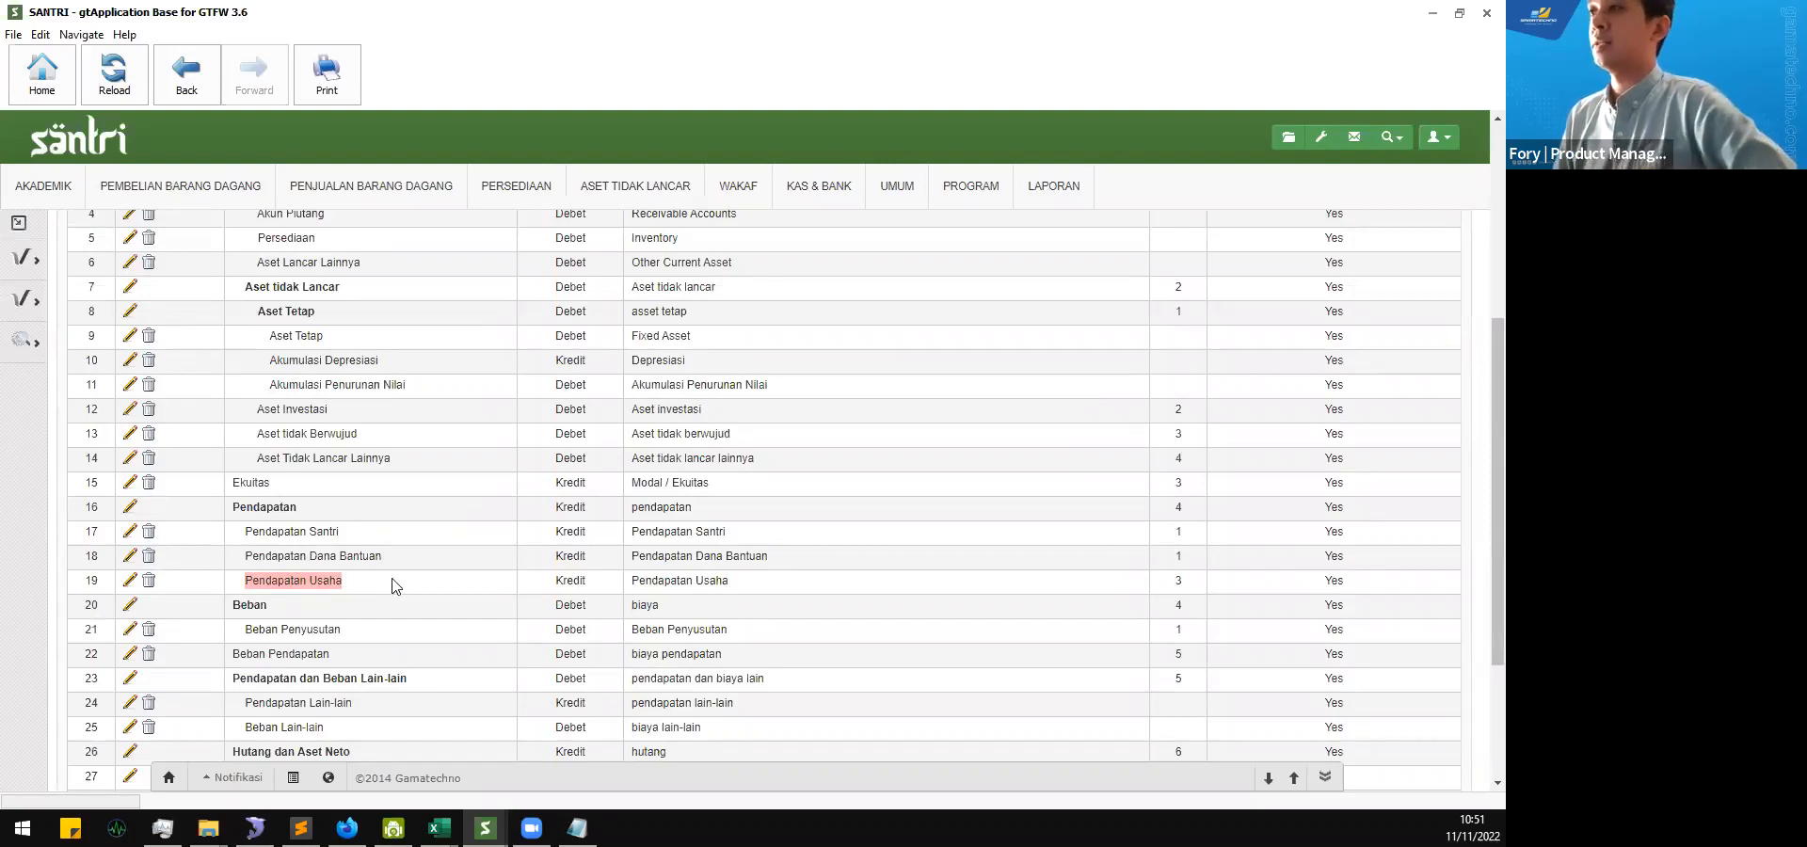
pyautogui.click(365, 584)
pyautogui.moveTo(260, 583); pyautogui.dragTo(756, 590)
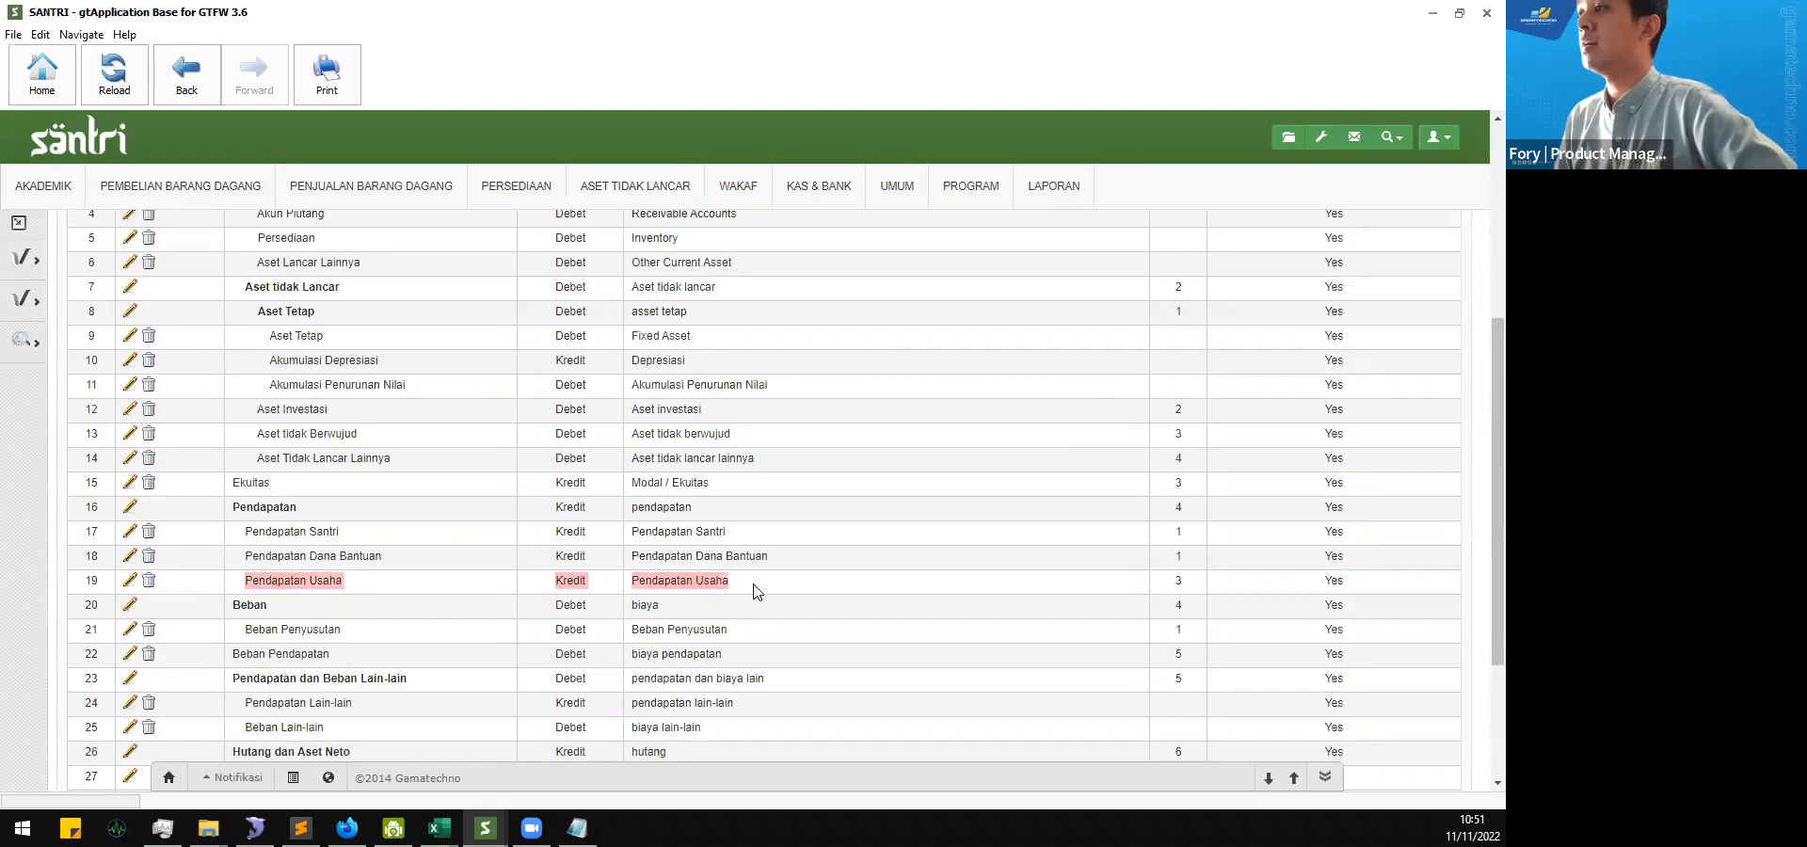
pyautogui.doubleClick(580, 585)
pyautogui.scroll(4, 580, 584)
pyautogui.scroll(-5, 580, 584)
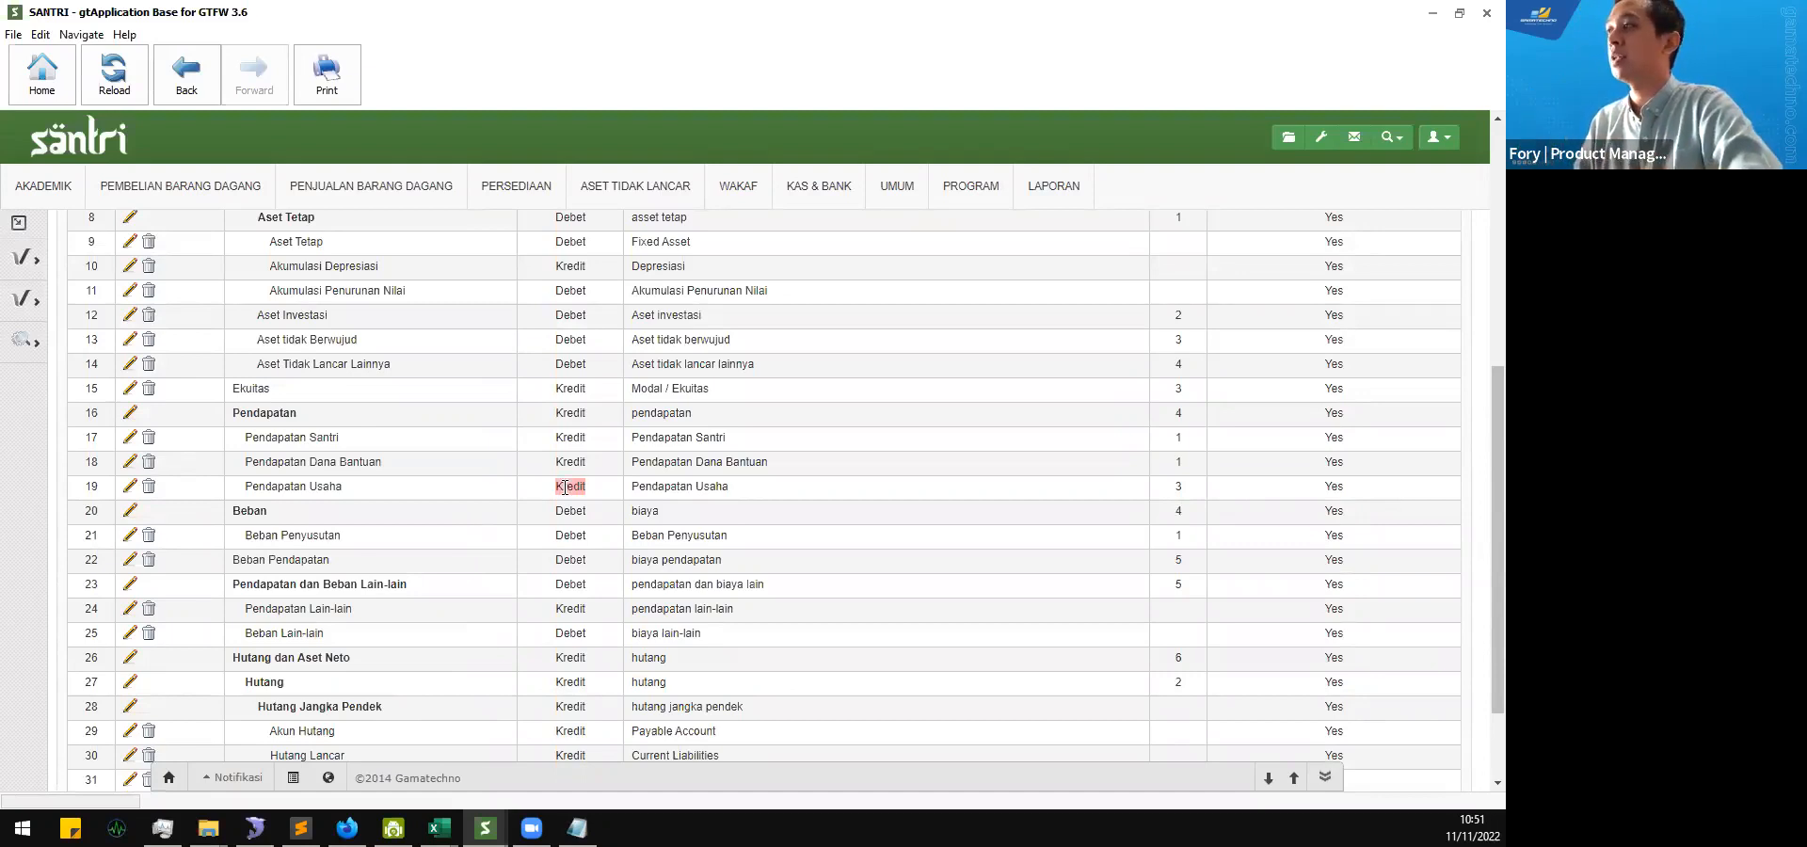
pyautogui.scroll(5, 1332, 504)
pyautogui.scroll(-5, 1336, 472)
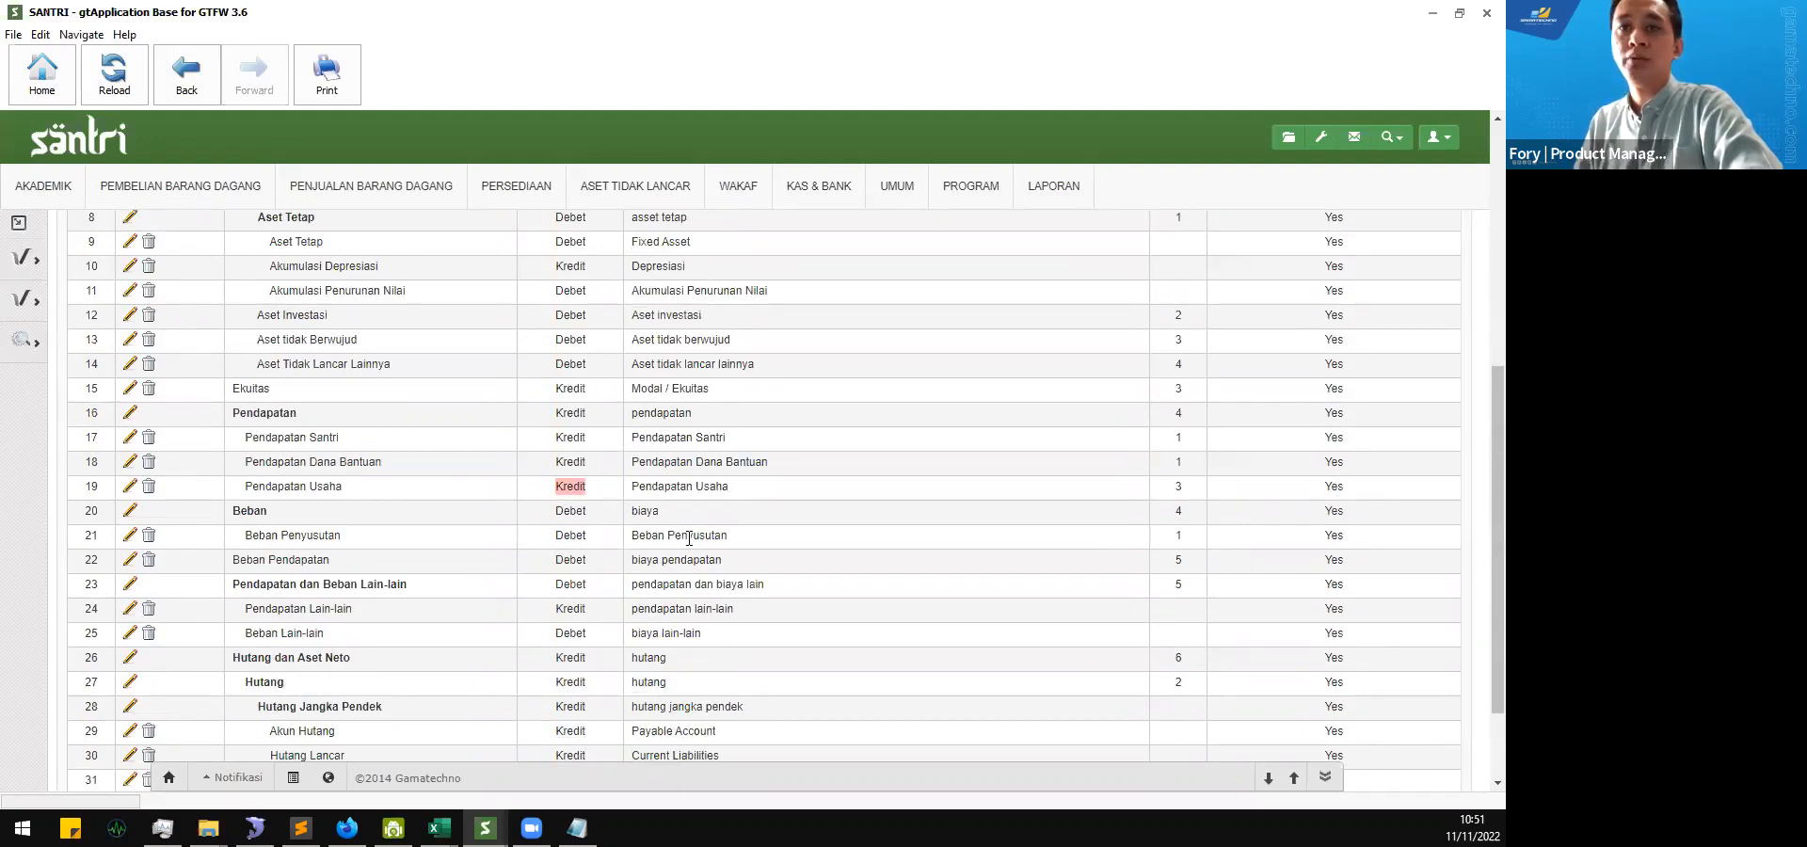
# Step: Examine the hierarchy of the whole Coa Group list, from the Aset groups down to Hutang dan Aset Neto
pyautogui.scroll(5, 687, 537)
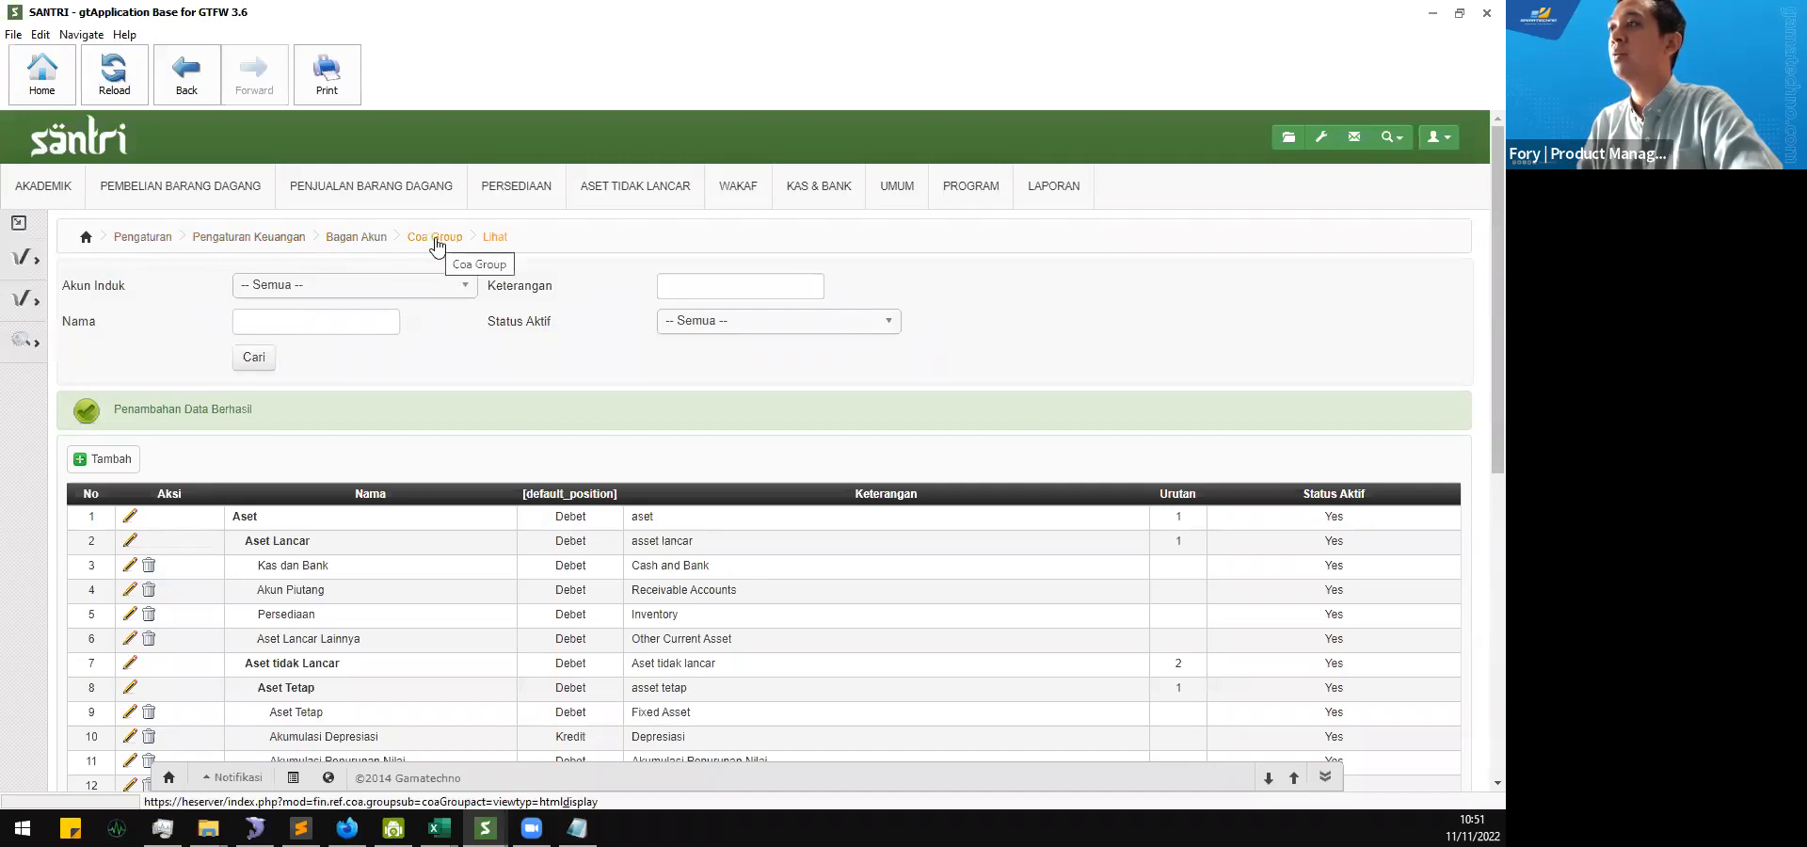
pyautogui.scroll(-3, 447, 563)
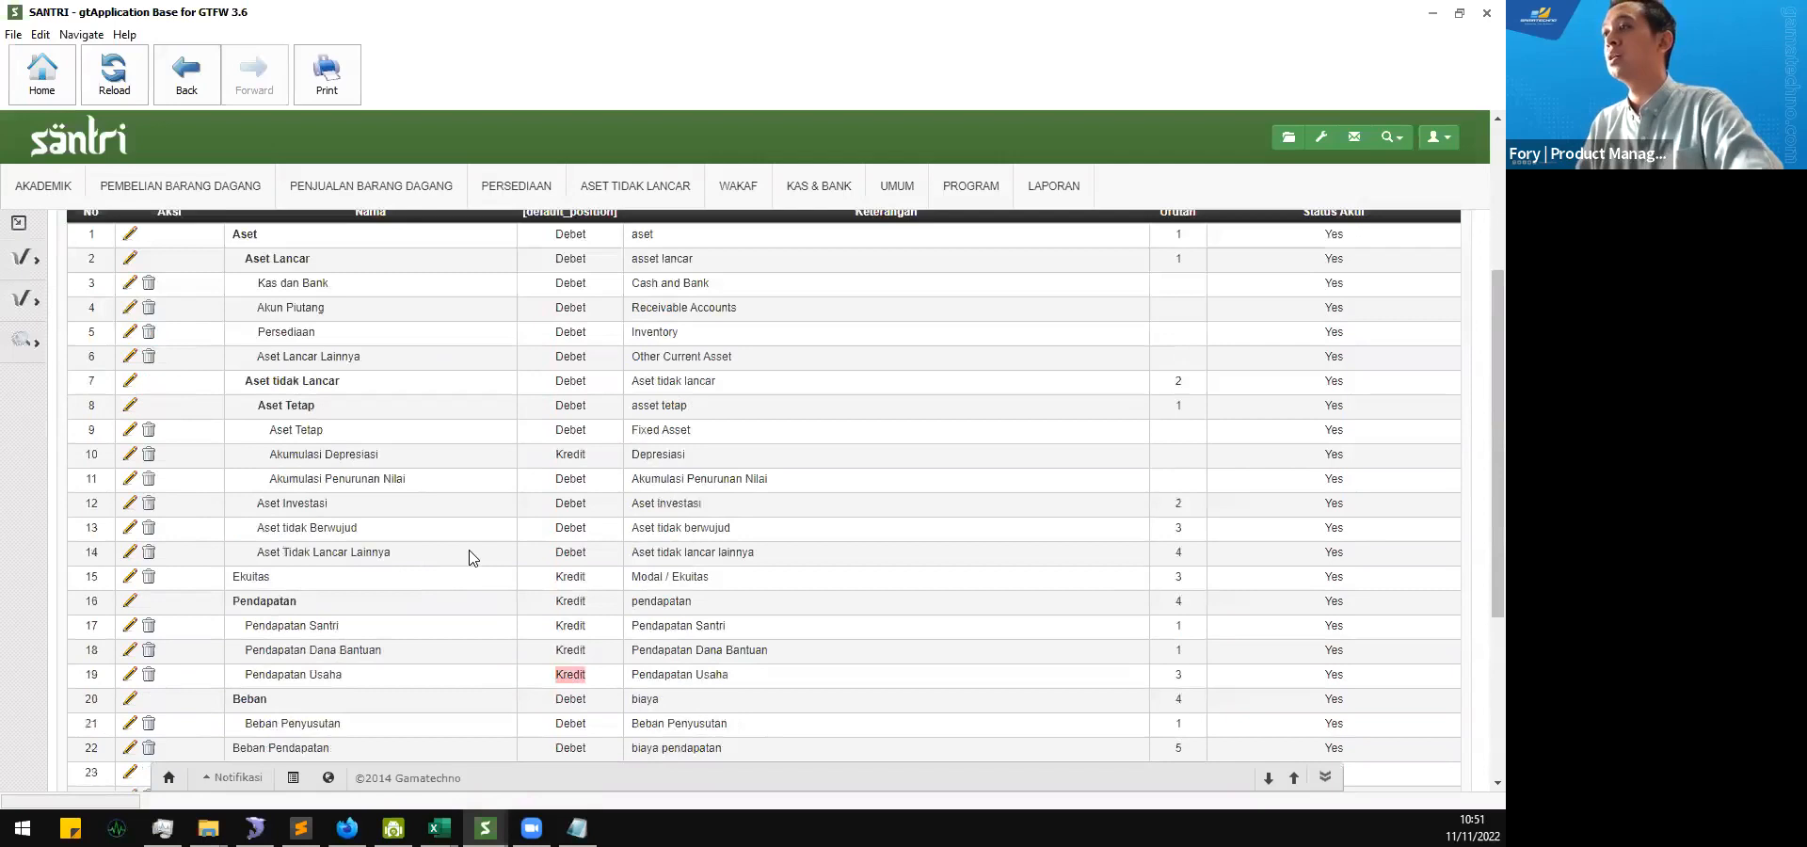
pyautogui.scroll(-2, 471, 558)
pyautogui.scroll(2, 471, 558)
pyautogui.scroll(-1, 471, 558)
pyautogui.scroll(4, 471, 558)
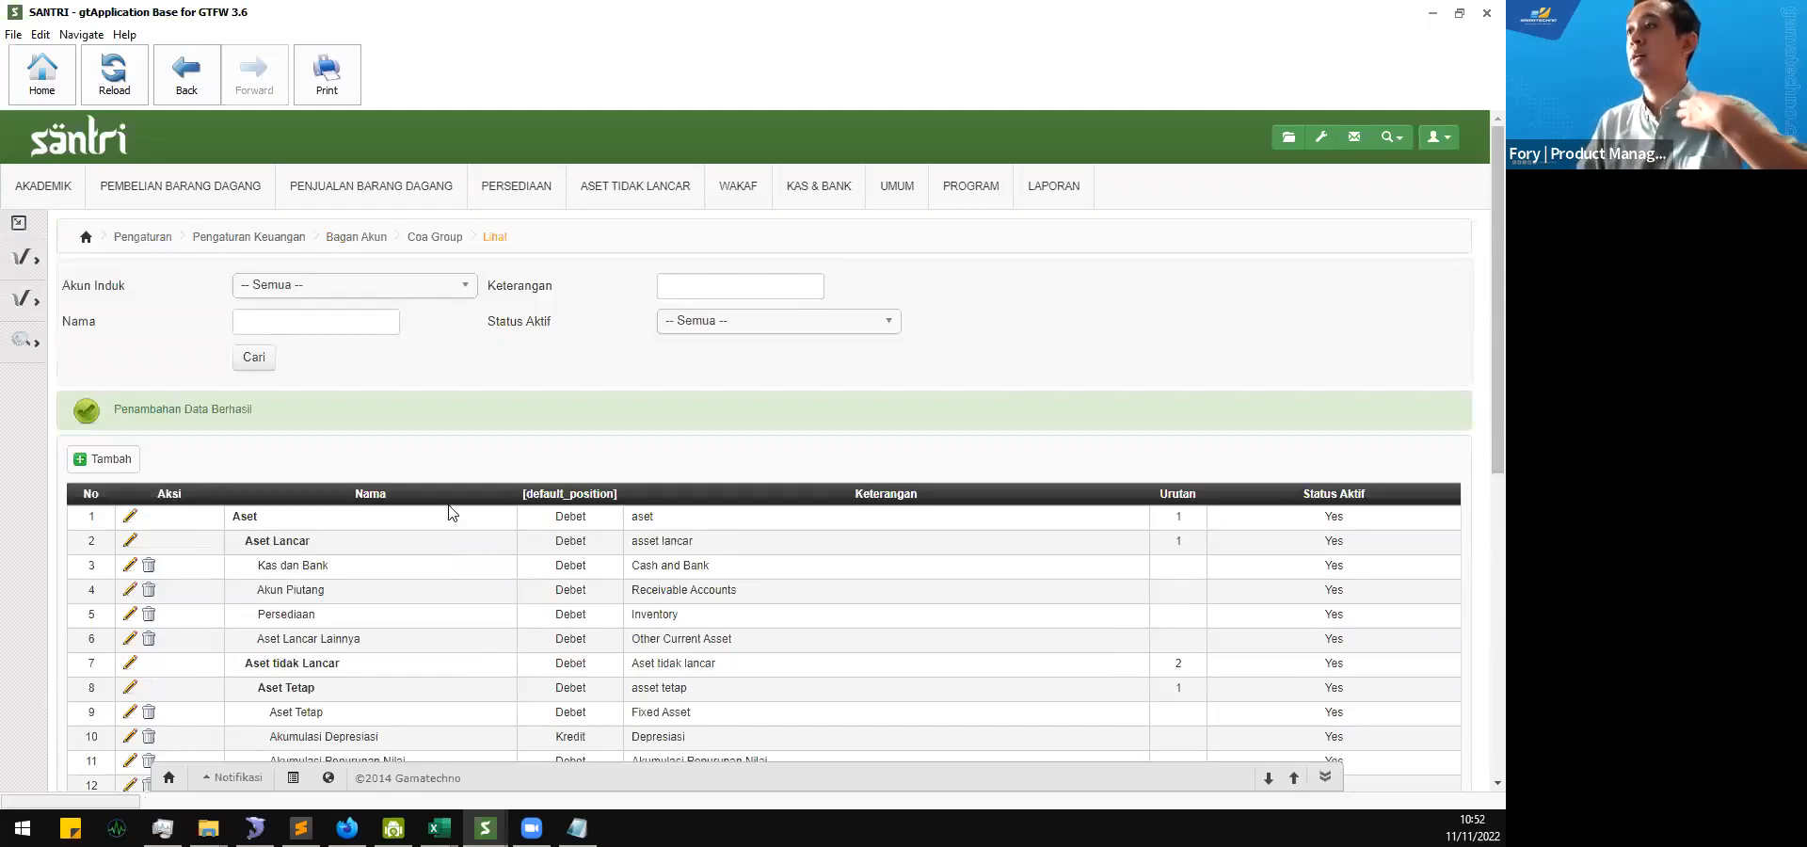
pyautogui.scroll(-2, 452, 513)
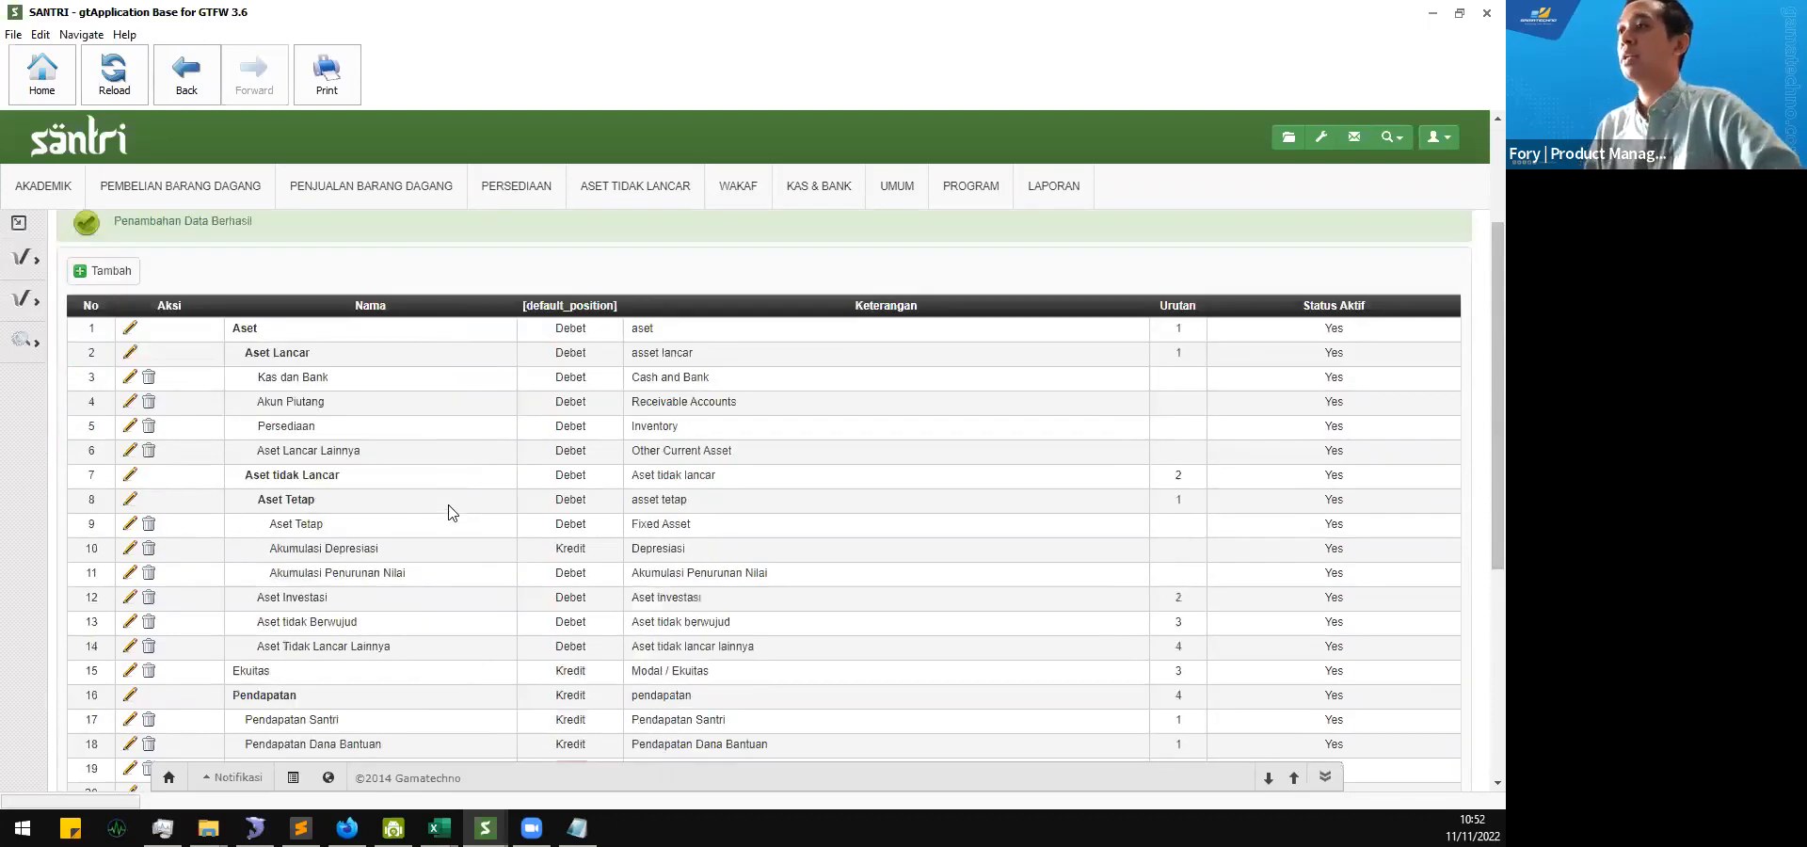
pyautogui.scroll(-2, 448, 513)
pyautogui.scroll(1, 302, 424)
pyautogui.scroll(1, 267, 363)
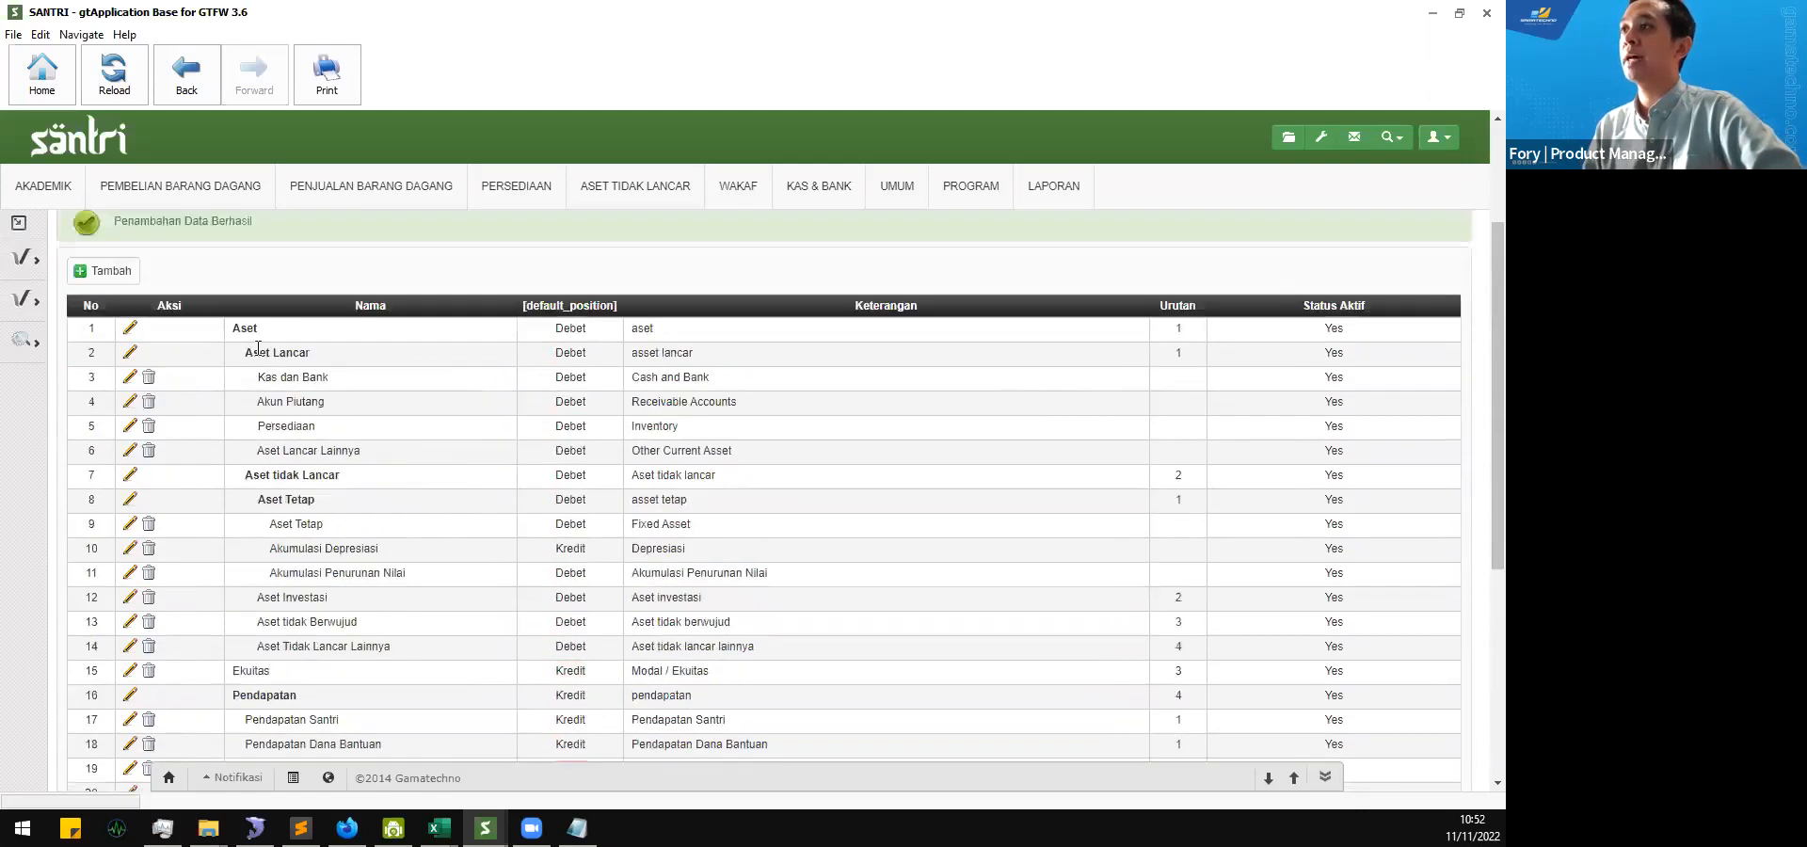
pyautogui.moveTo(234, 328); pyautogui.dragTo(815, 636)
pyautogui.click(815, 636)
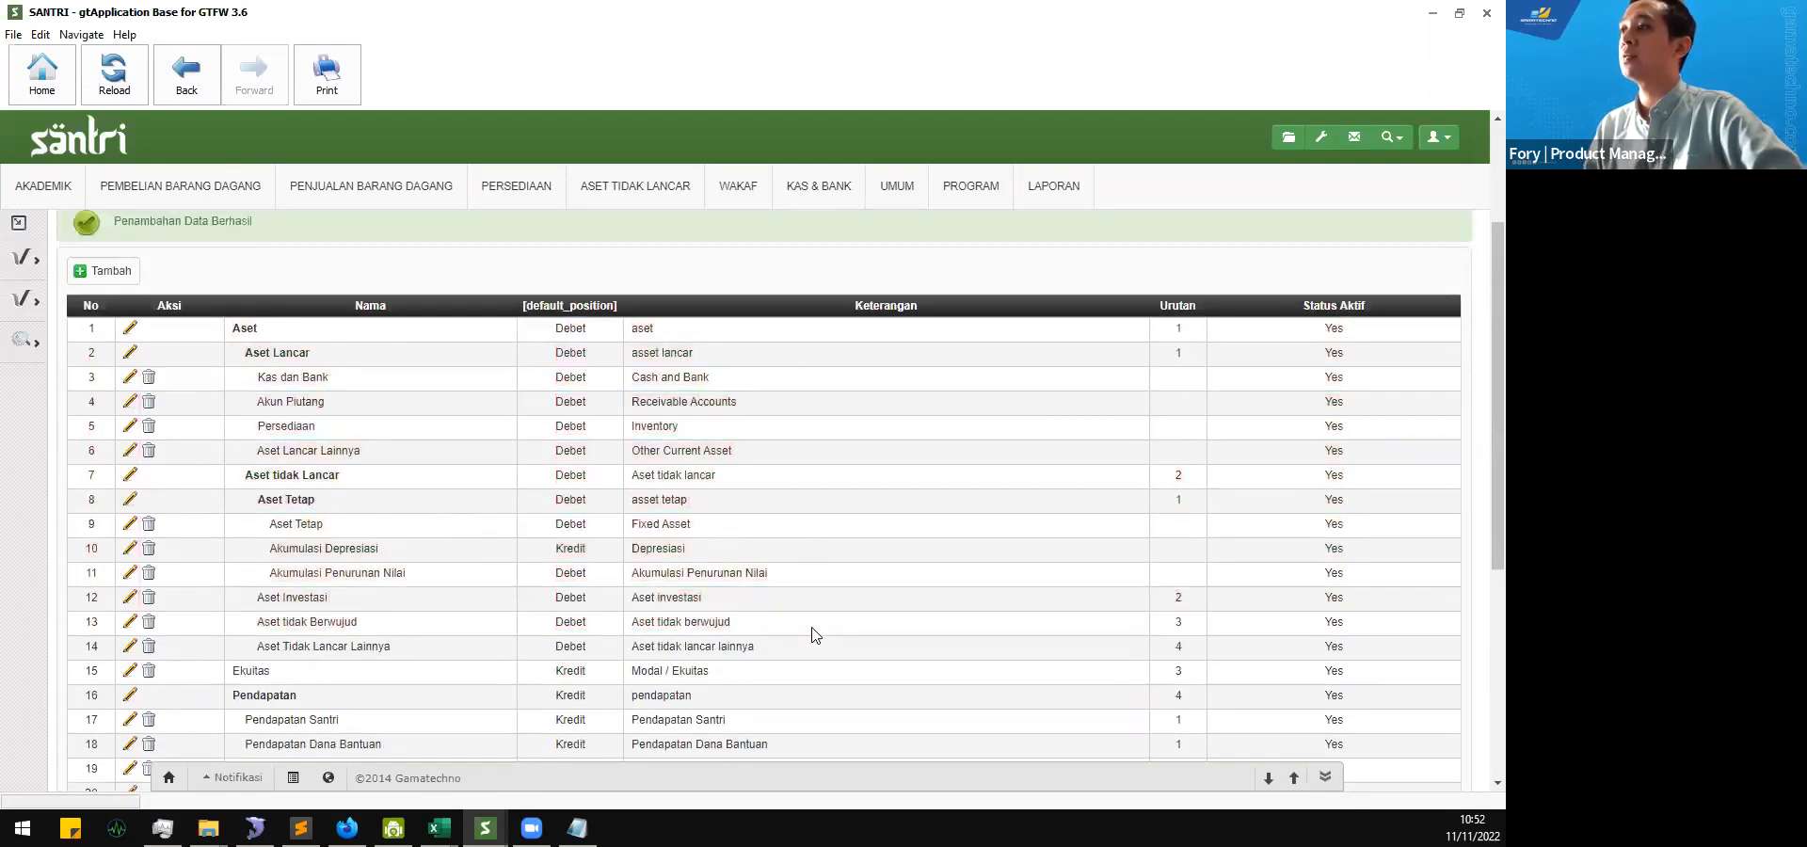
pyautogui.scroll(-4, 815, 635)
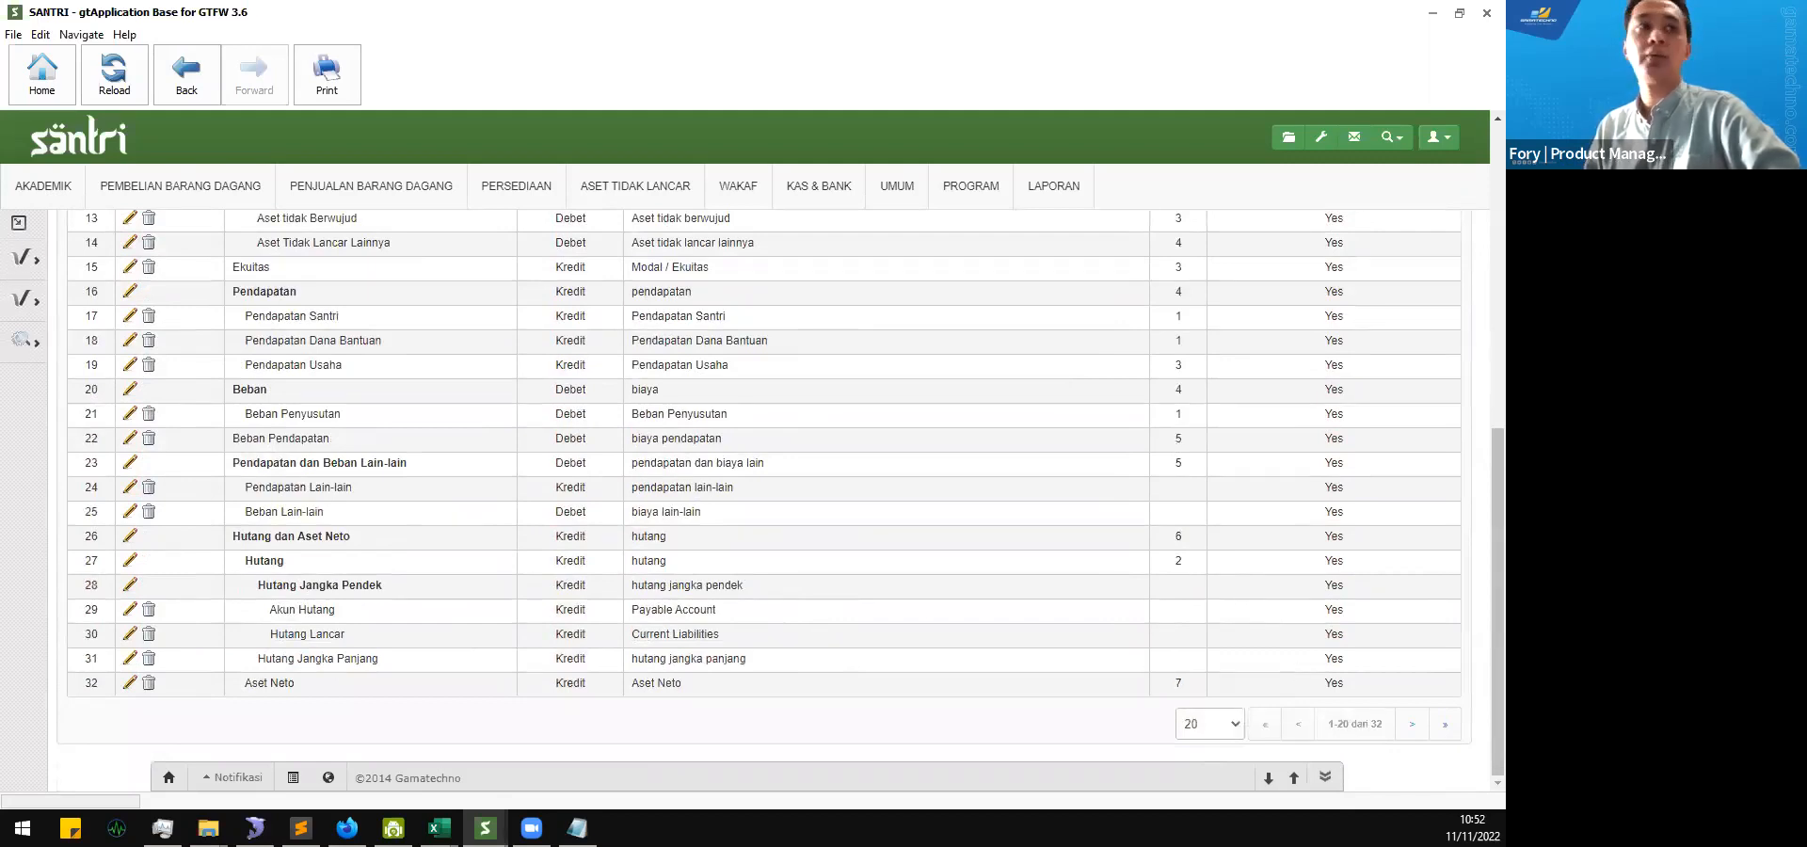
pyautogui.hotkey('alt', 'Tab')
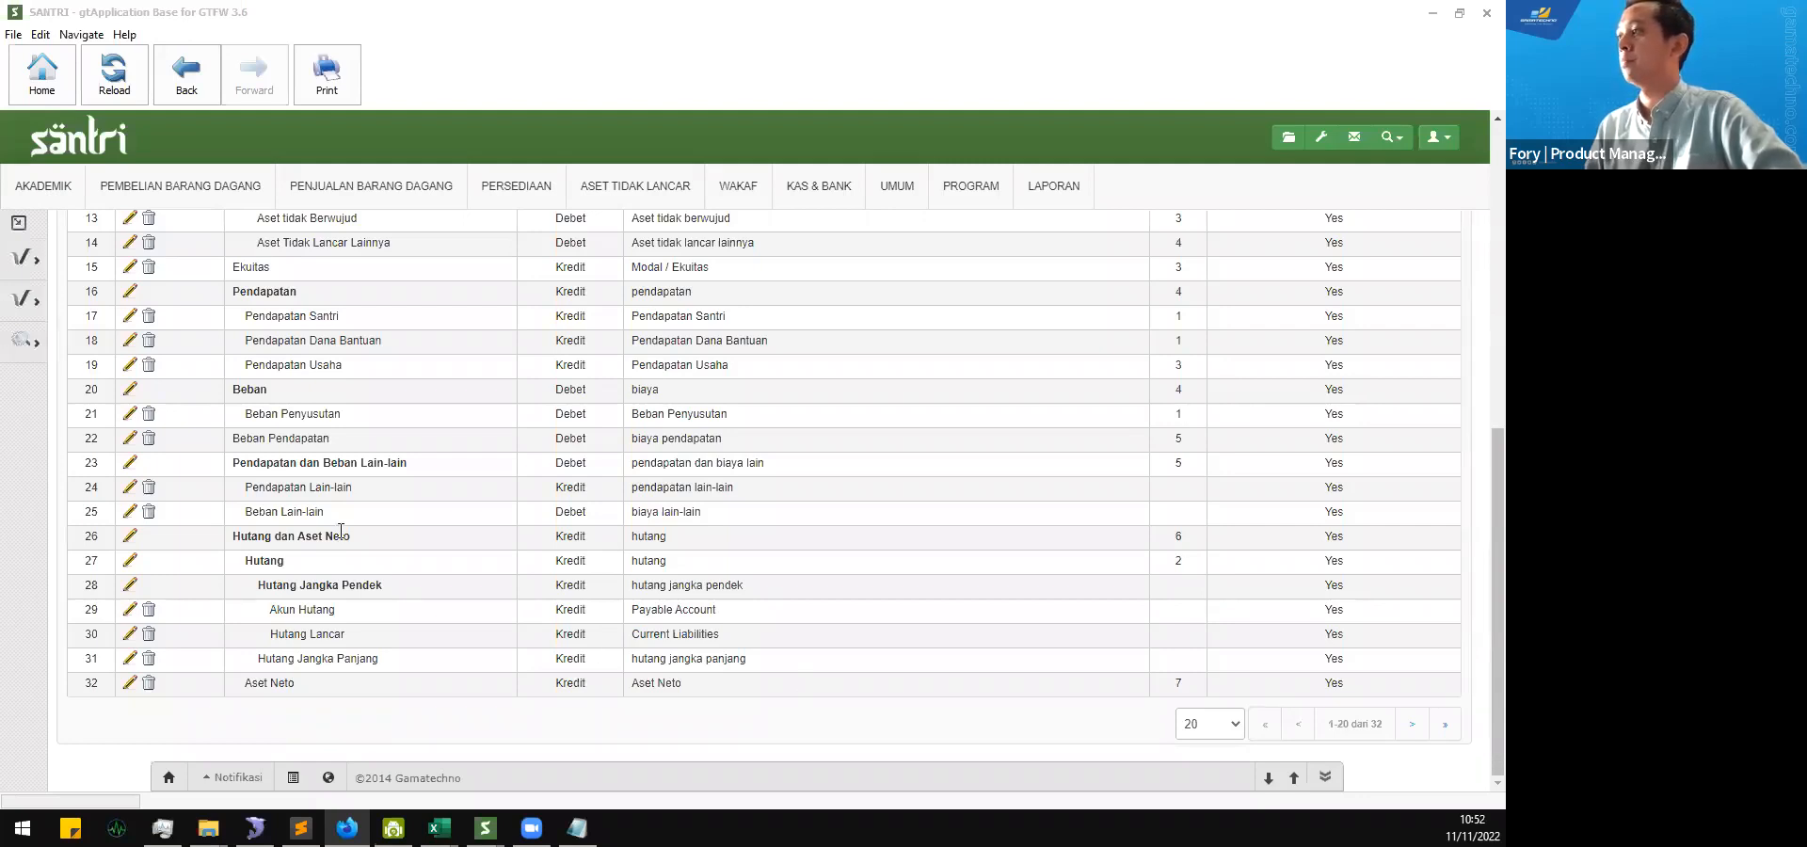
pyautogui.scroll(6, 341, 532)
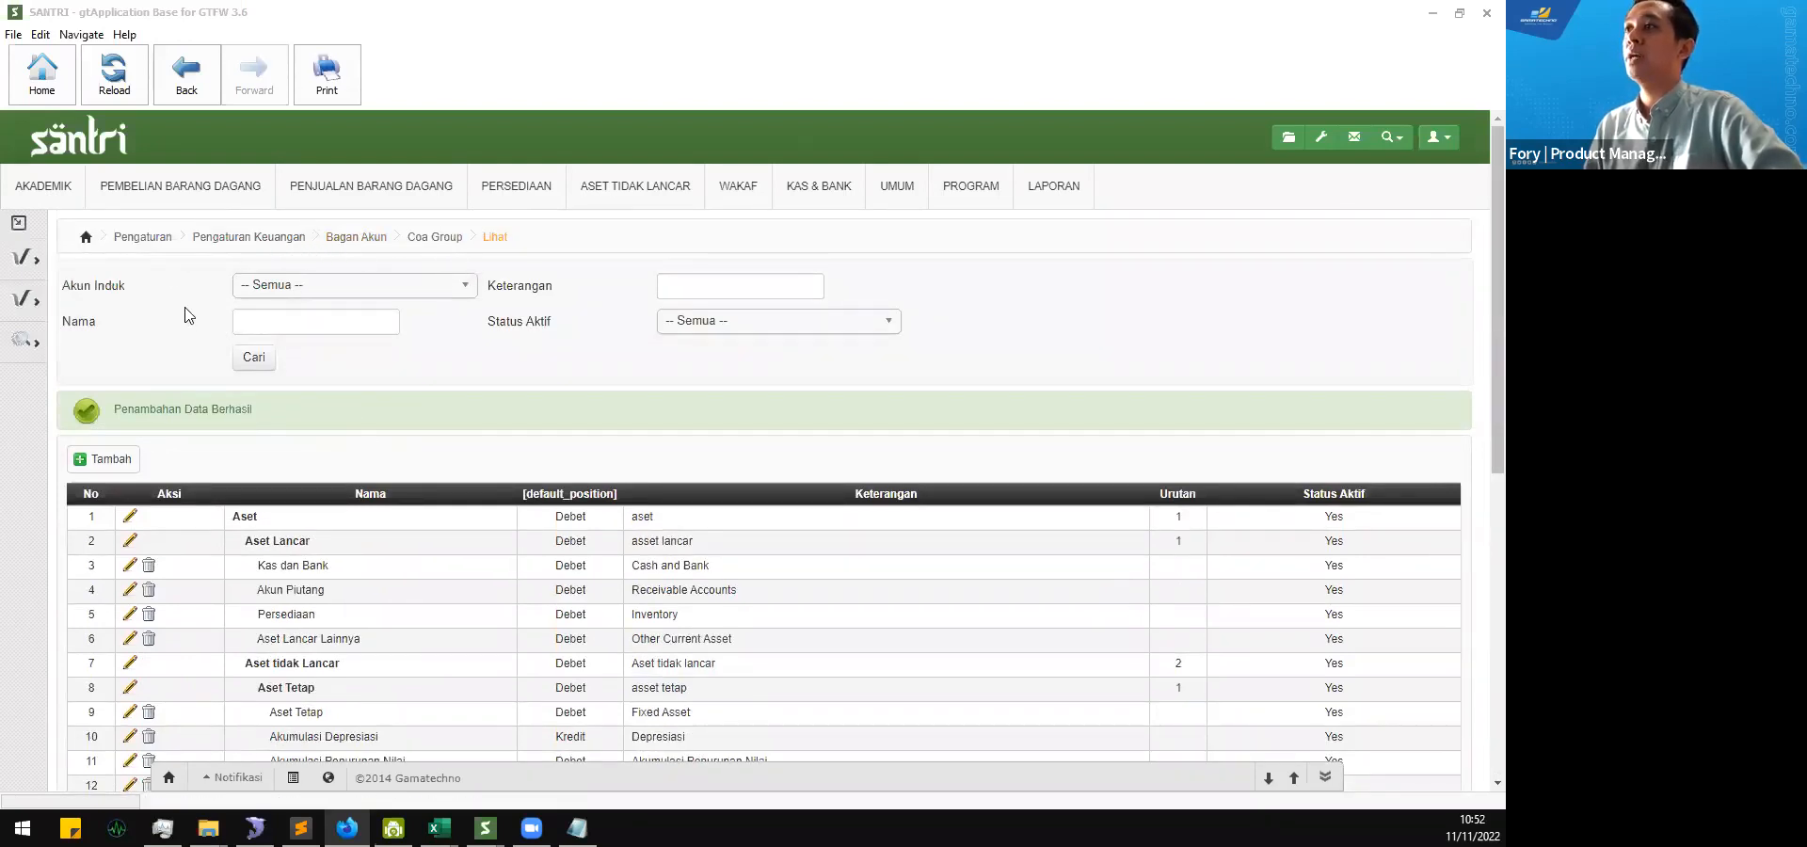
# Step: Open the Kode Akun (COA) list under Bagan Akun in the Pengaturan Keuangan settings
pyautogui.click(364, 241)
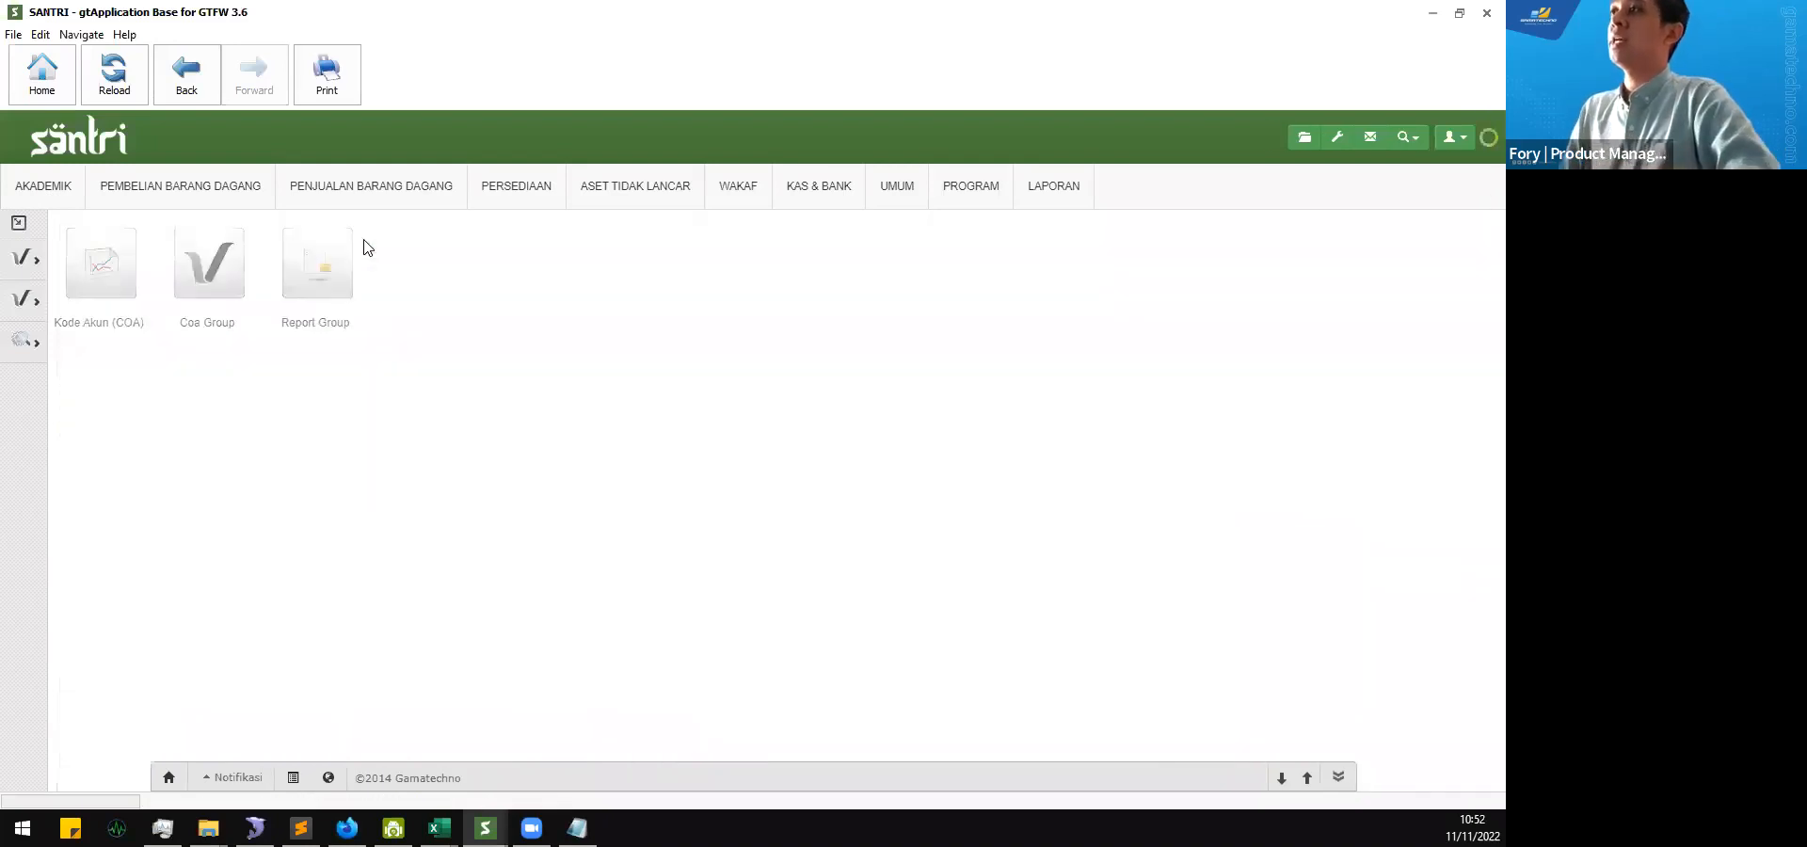
pyautogui.click(1337, 140)
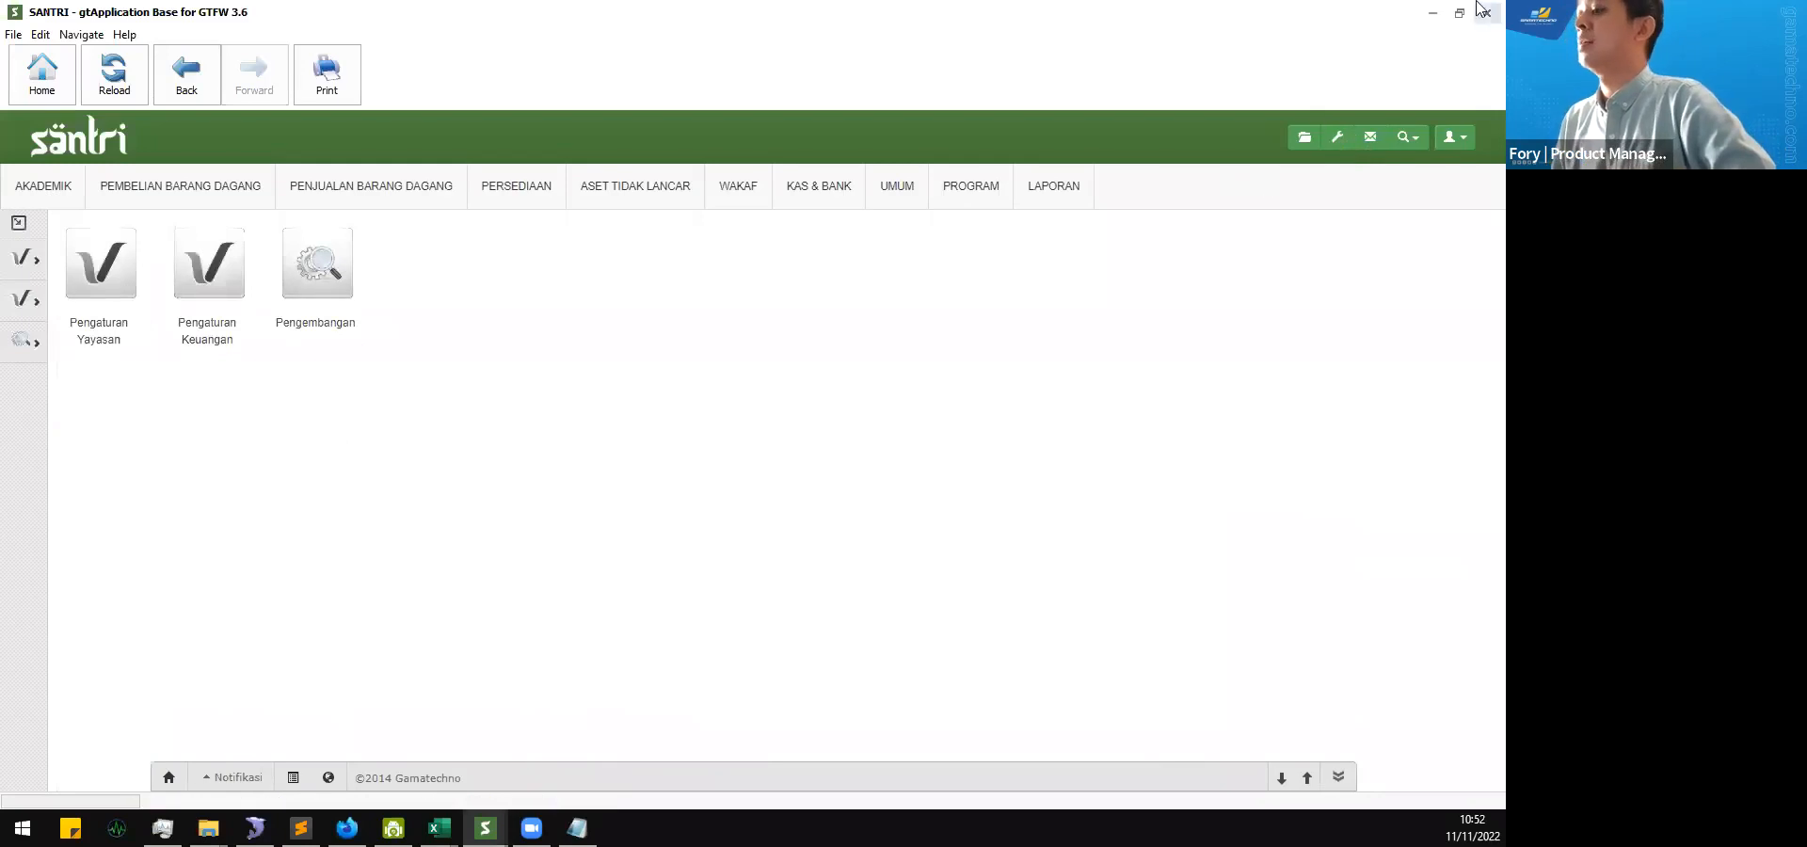
pyautogui.click(218, 350)
pyautogui.click(209, 264)
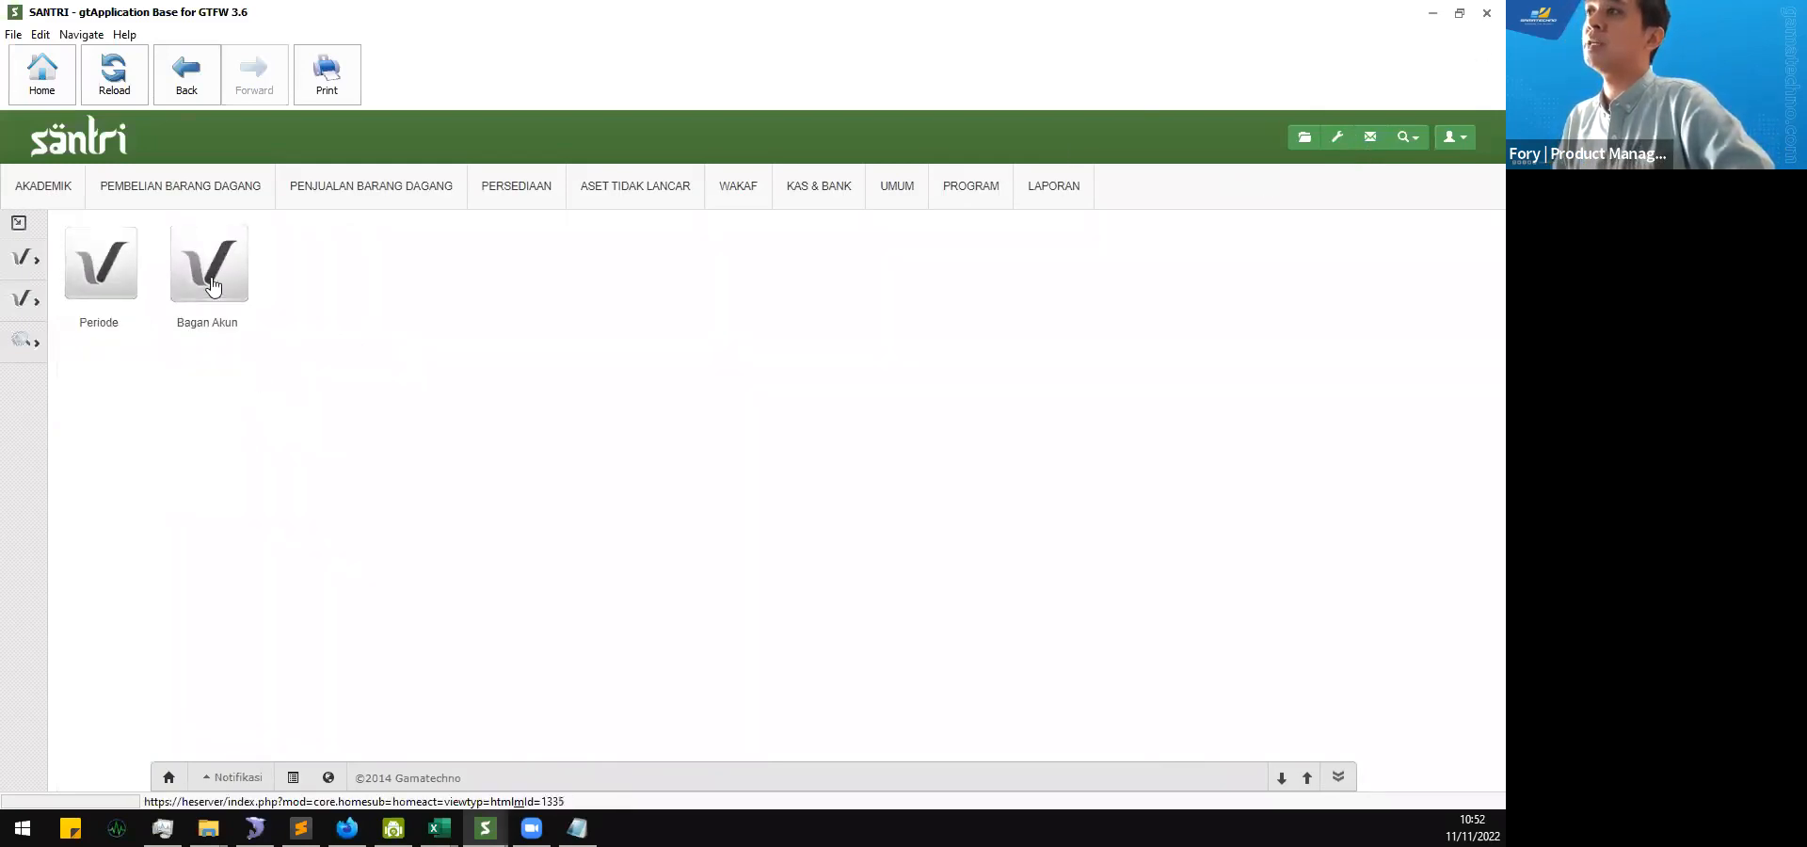
pyautogui.click(119, 292)
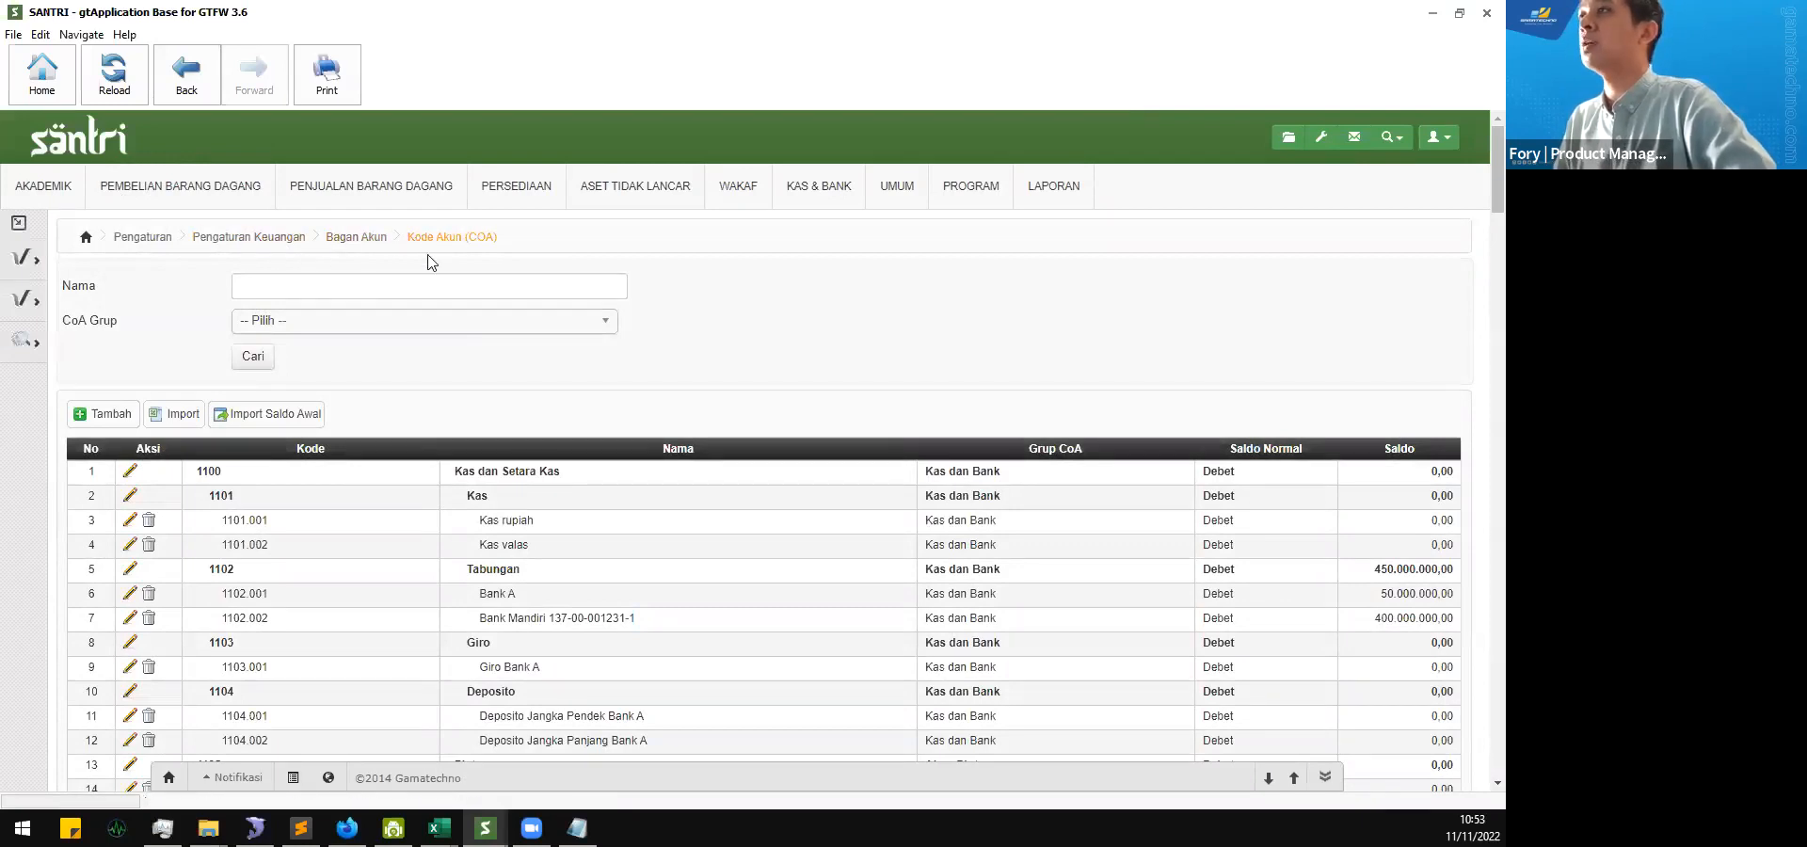
pyautogui.click(249, 242)
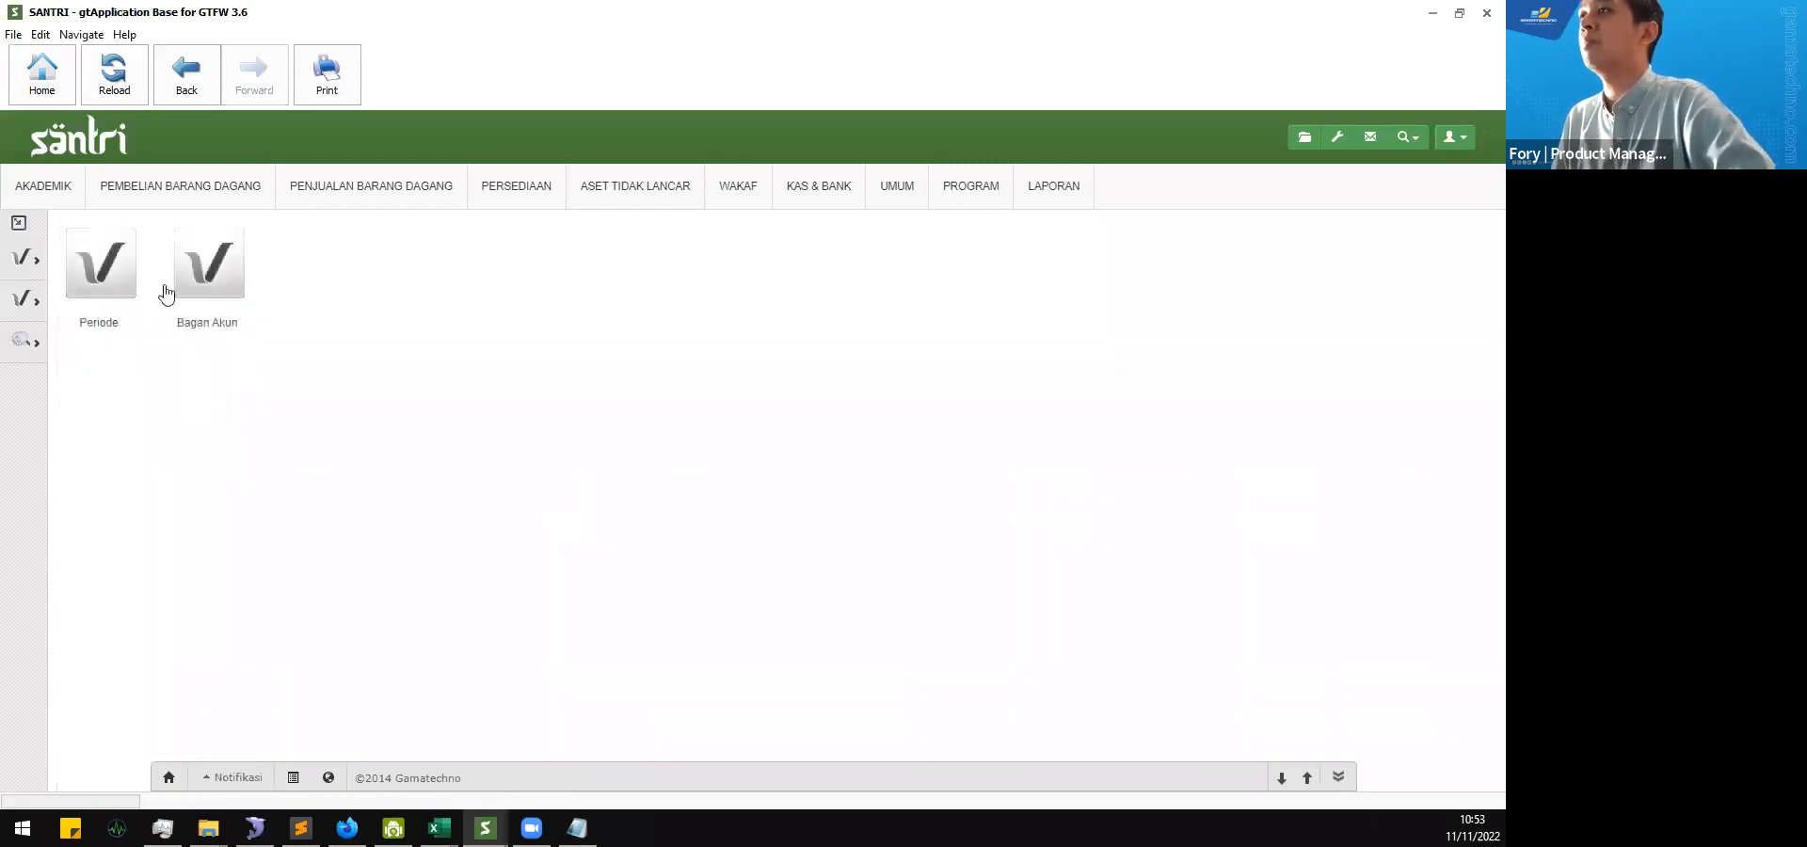
pyautogui.click(234, 272)
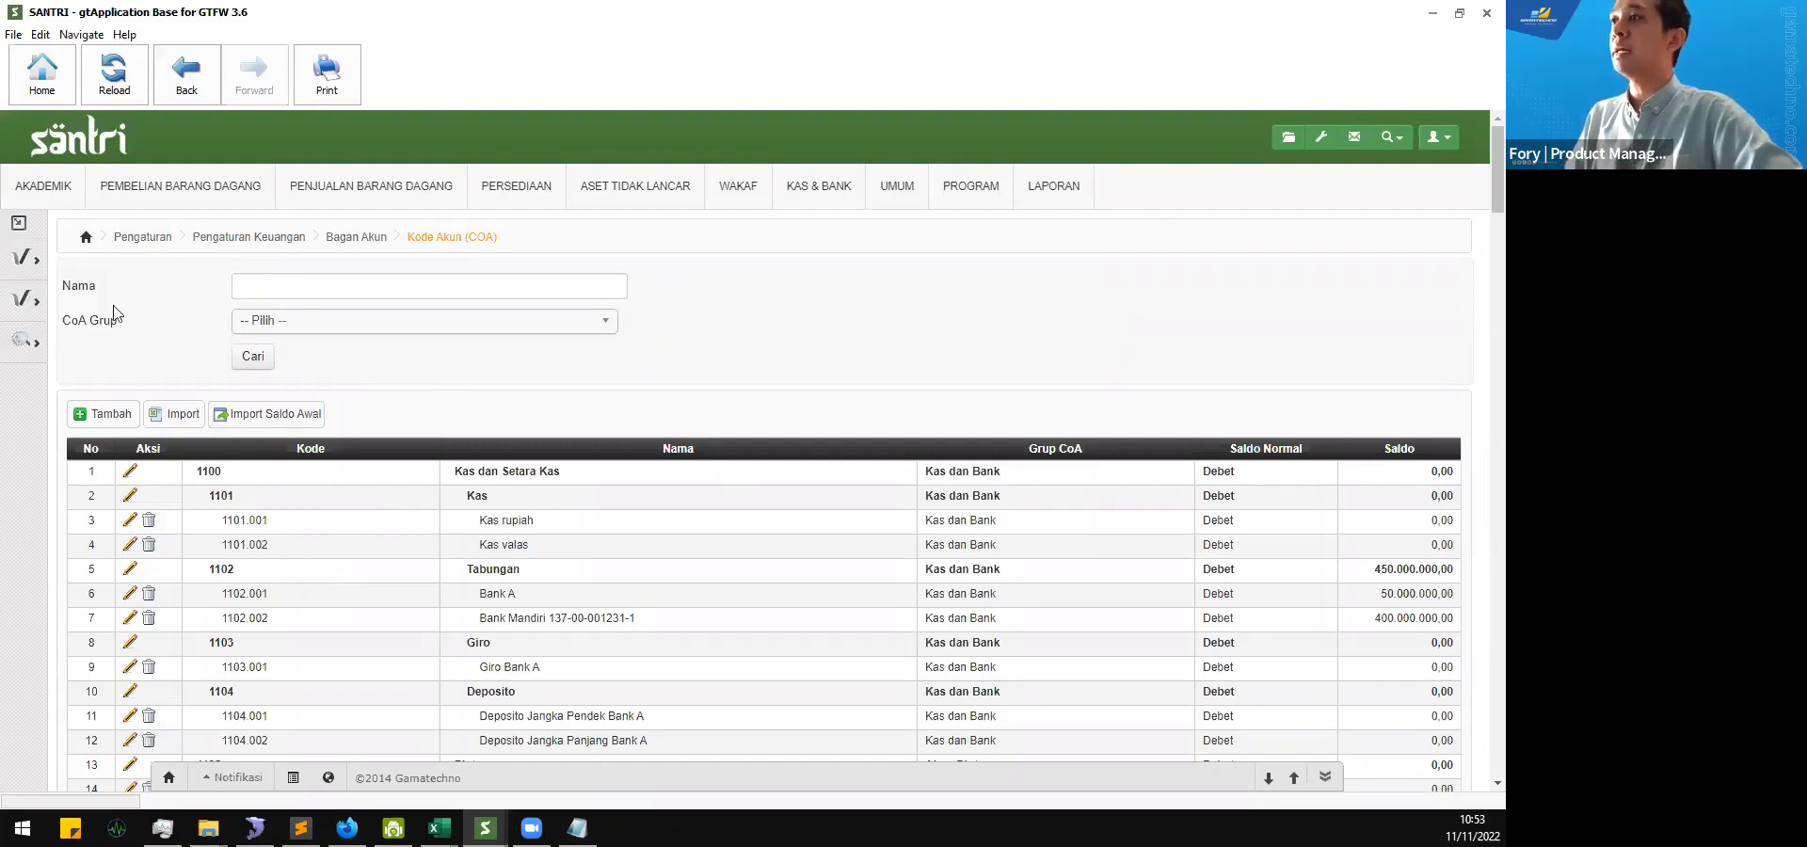
# Step: View the CoA Grup filter choices and search the account codes without selecting a group
pyautogui.click(343, 321)
pyautogui.click(753, 379)
pyautogui.click(252, 357)
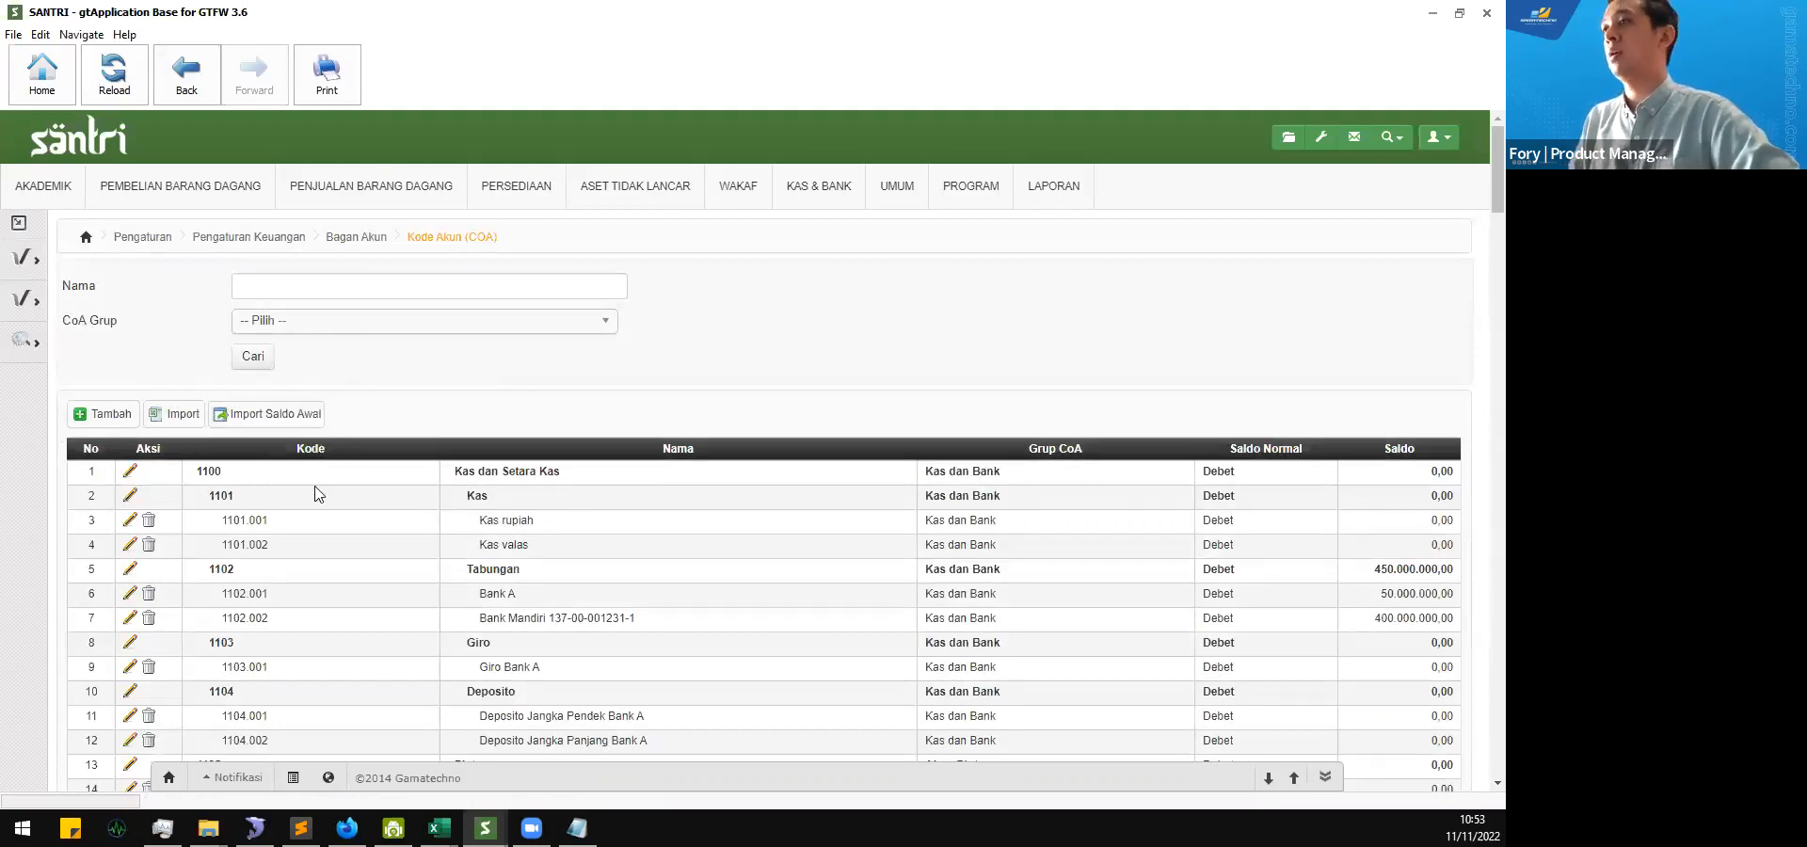
# Step: Examine the account code list from Kas dan Setara Kas to the Beban accounts, including group, Saldo Normal and Saldo
pyautogui.scroll(-3, 311, 546)
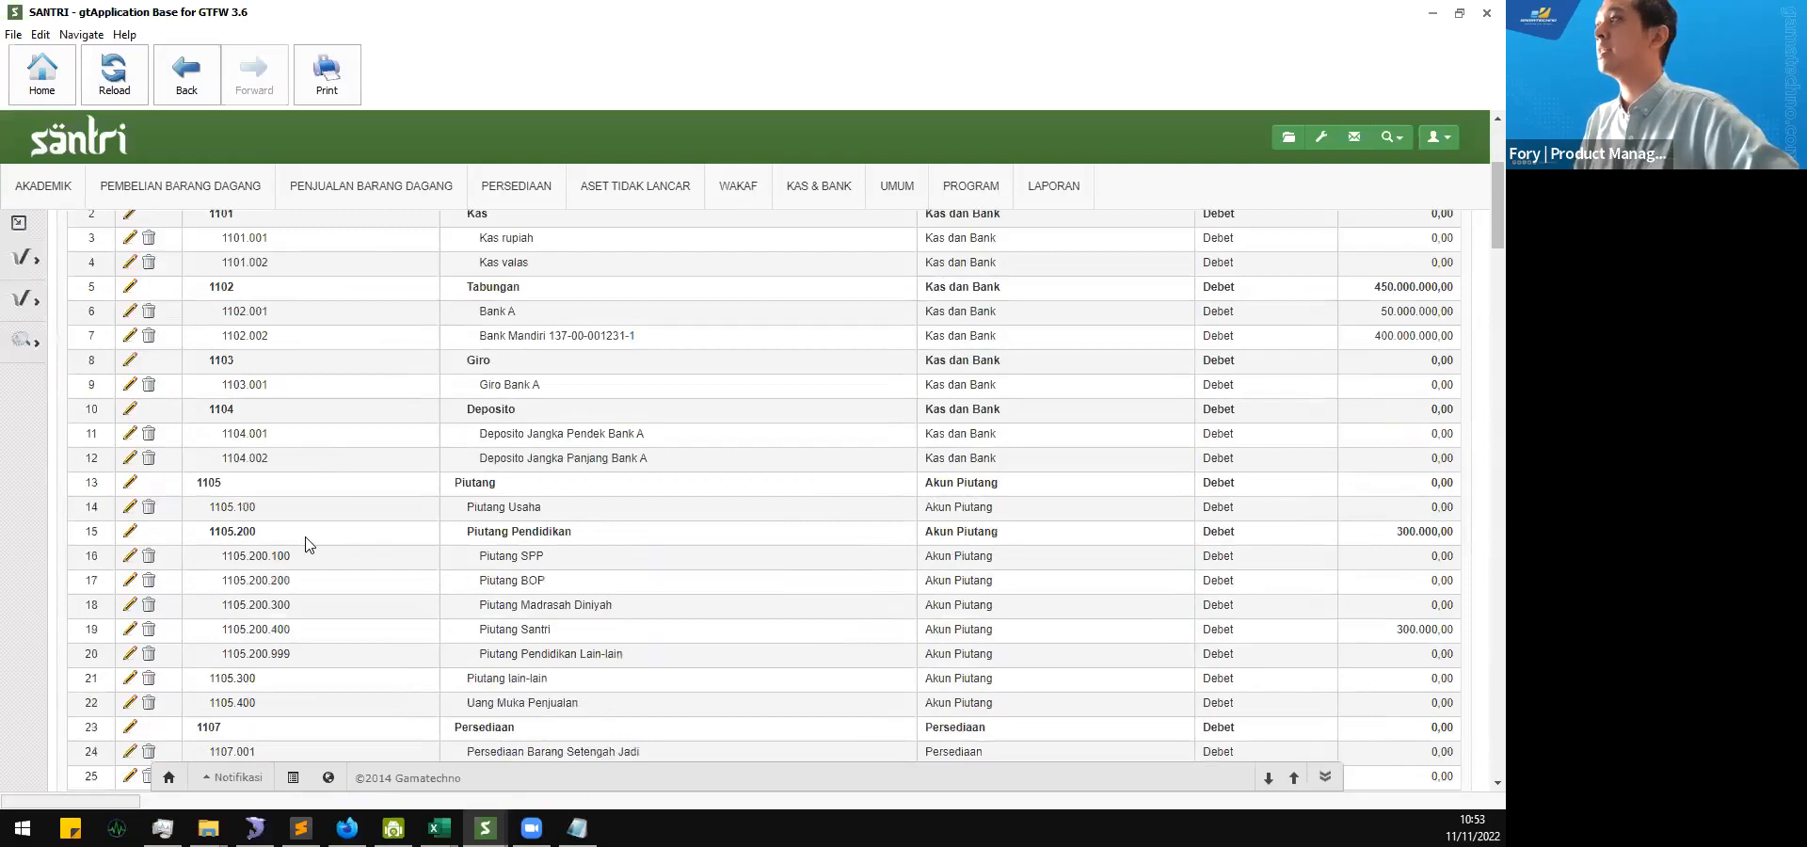
pyautogui.scroll(-20, 306, 544)
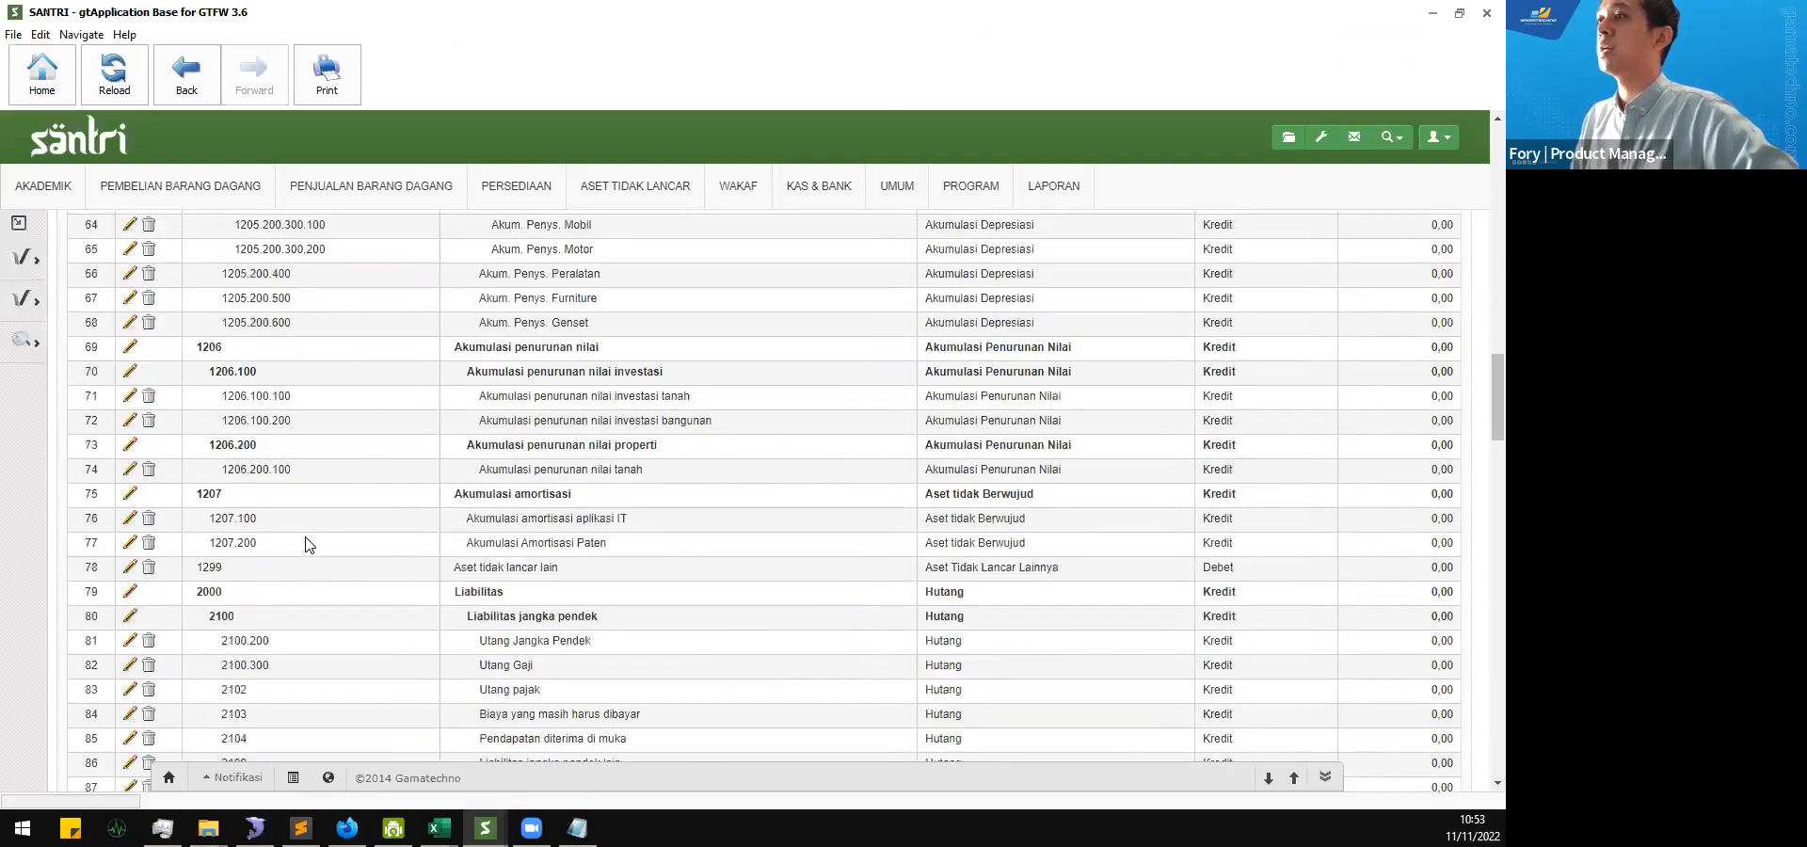
pyautogui.scroll(-20, 306, 544)
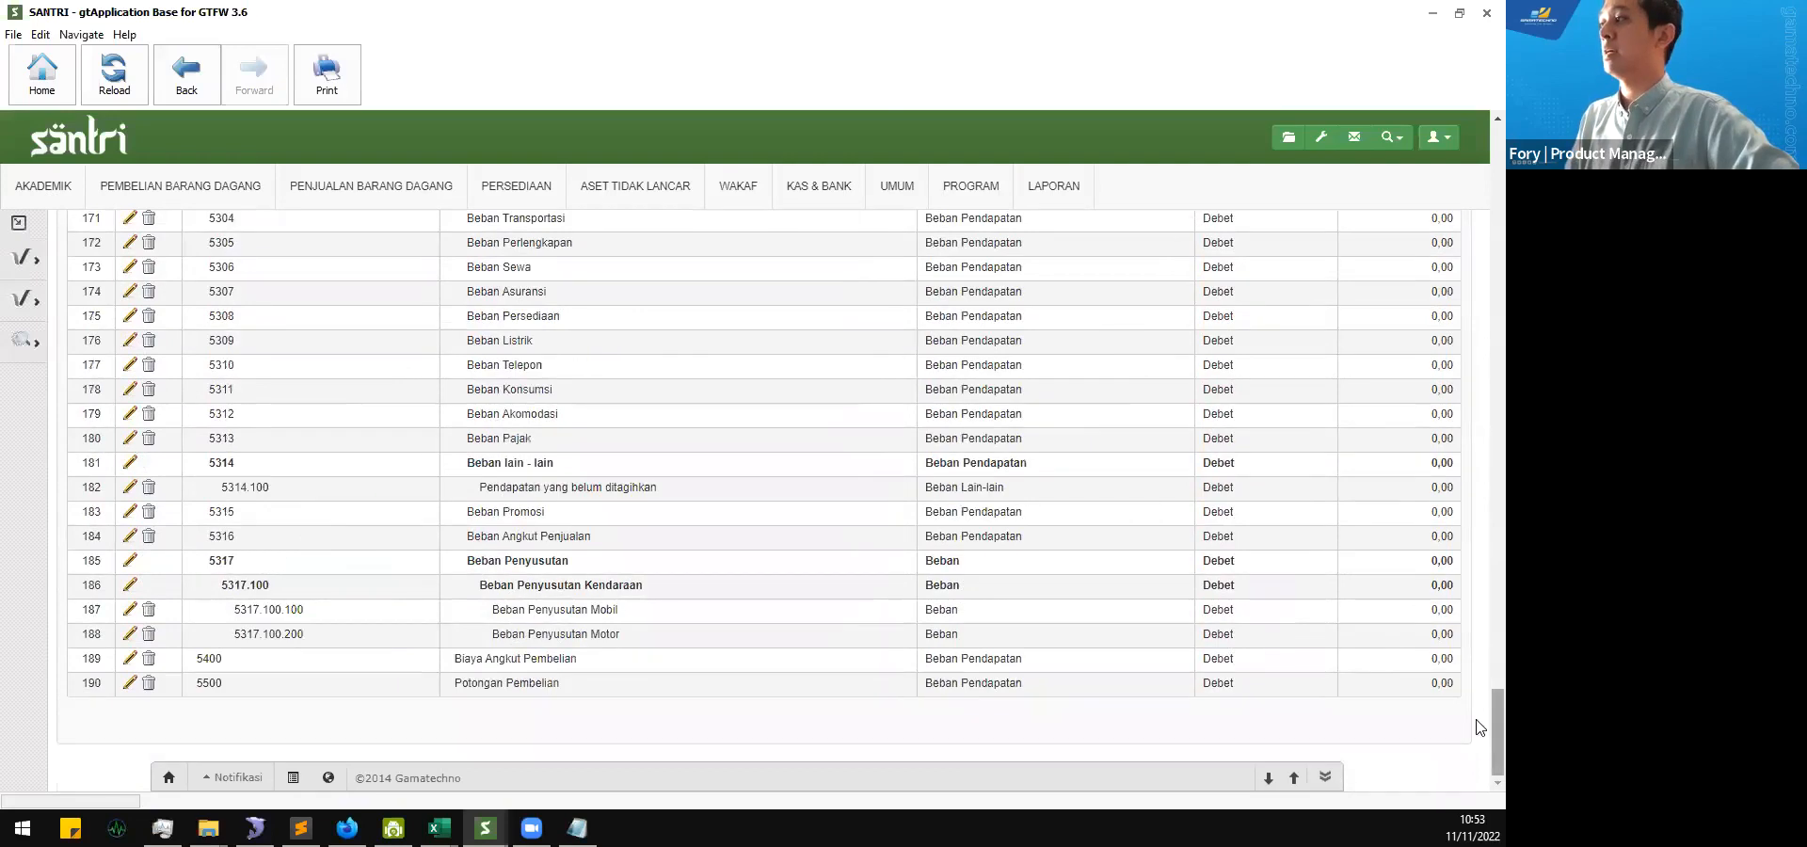
pyautogui.moveTo(1477, 720); pyautogui.dragTo(1477, 216)
pyautogui.scroll(20, 1387, 367)
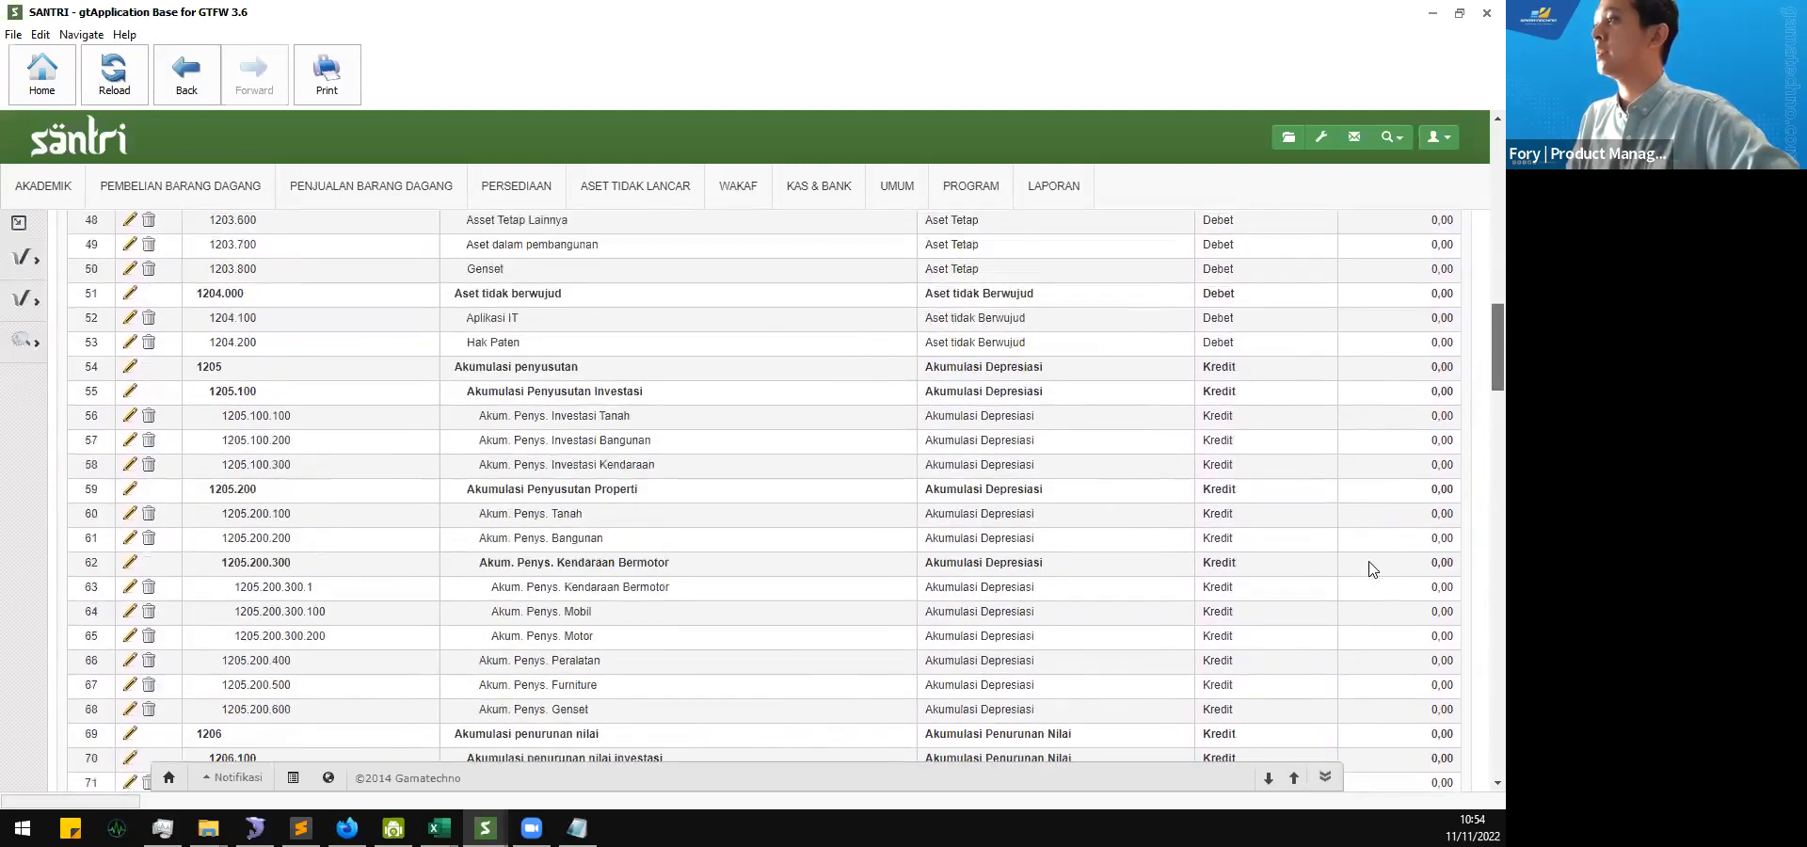
pyautogui.scroll(10, 1372, 568)
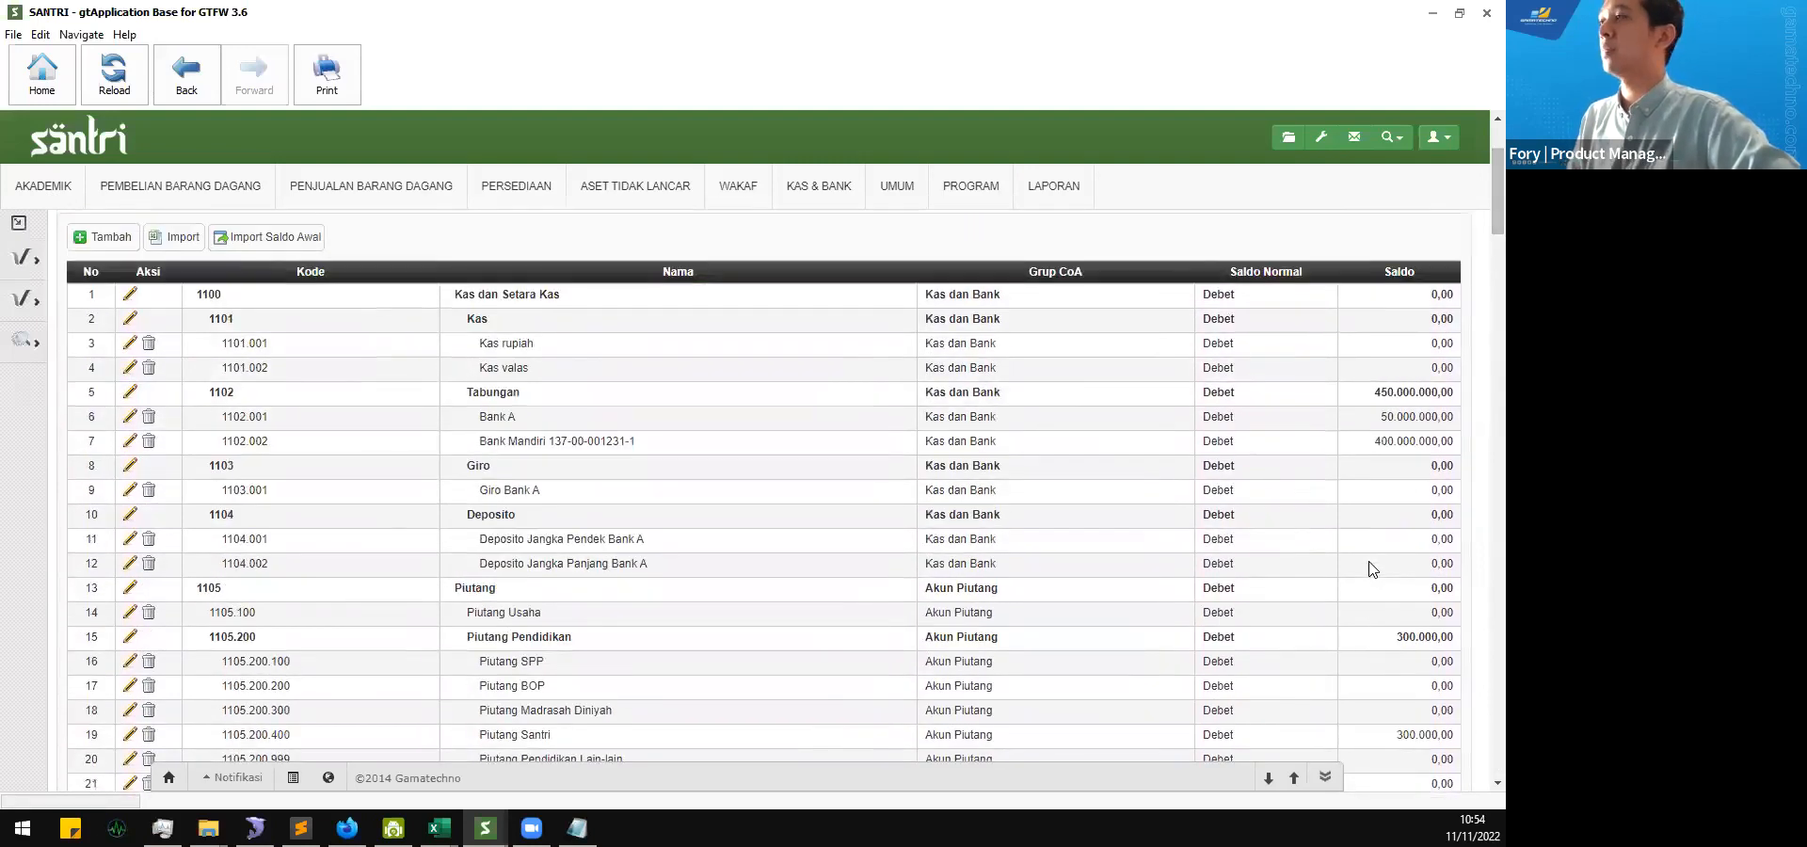
pyautogui.scroll(2, 1372, 568)
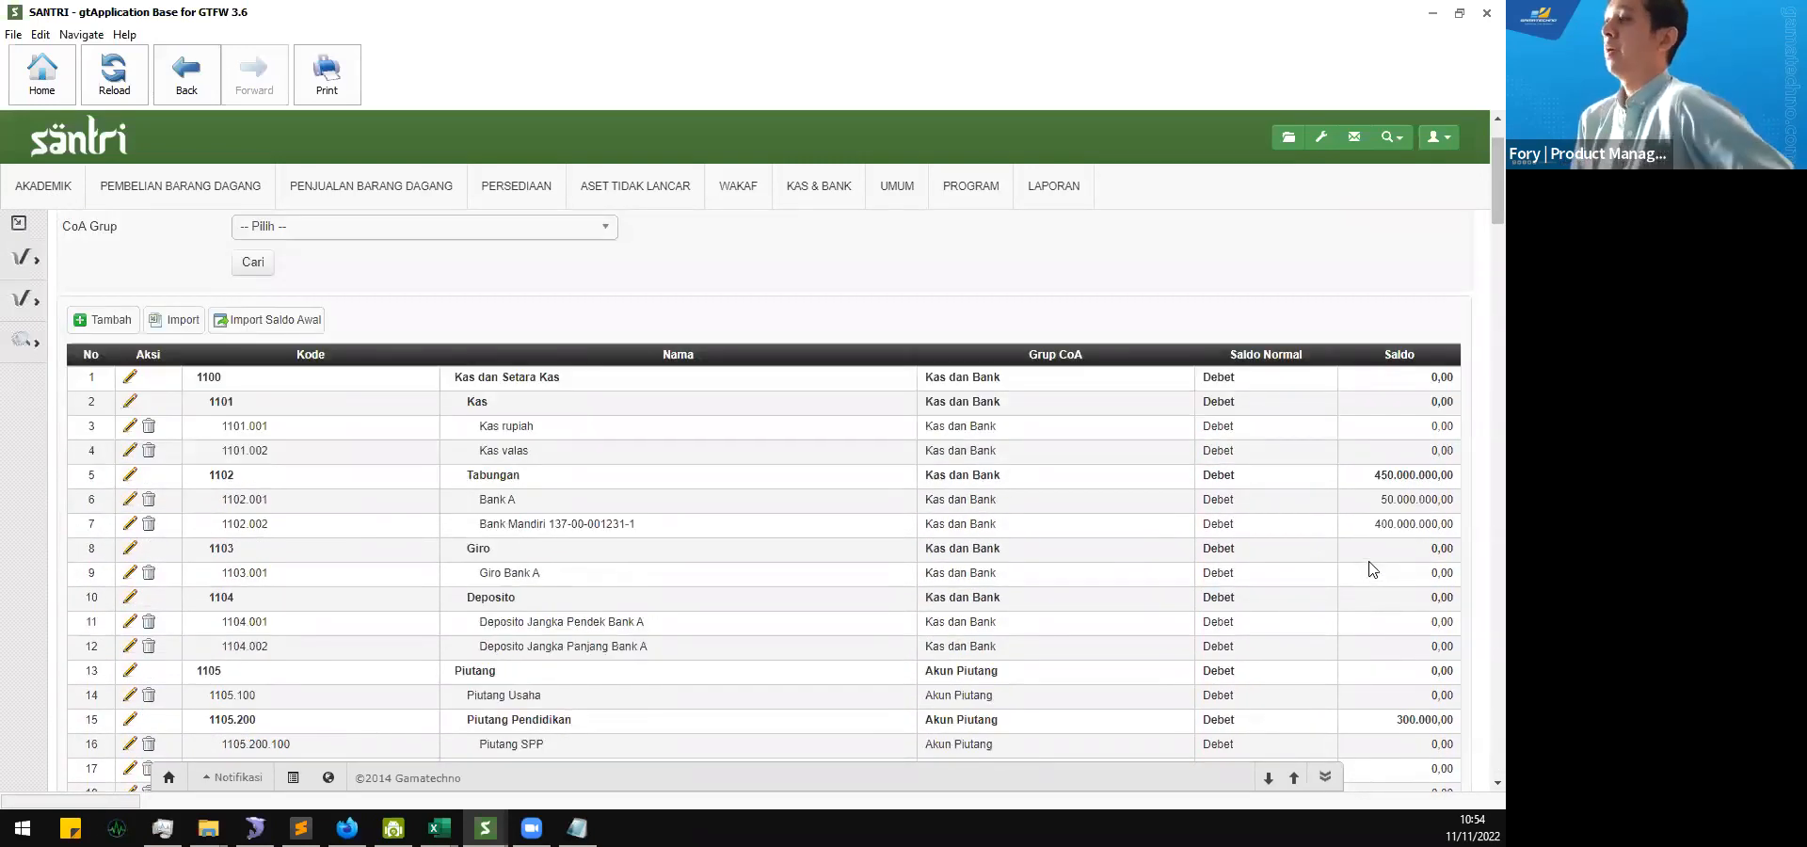
pyautogui.scroll(2, 1374, 567)
pyautogui.scroll(-2, 1386, 555)
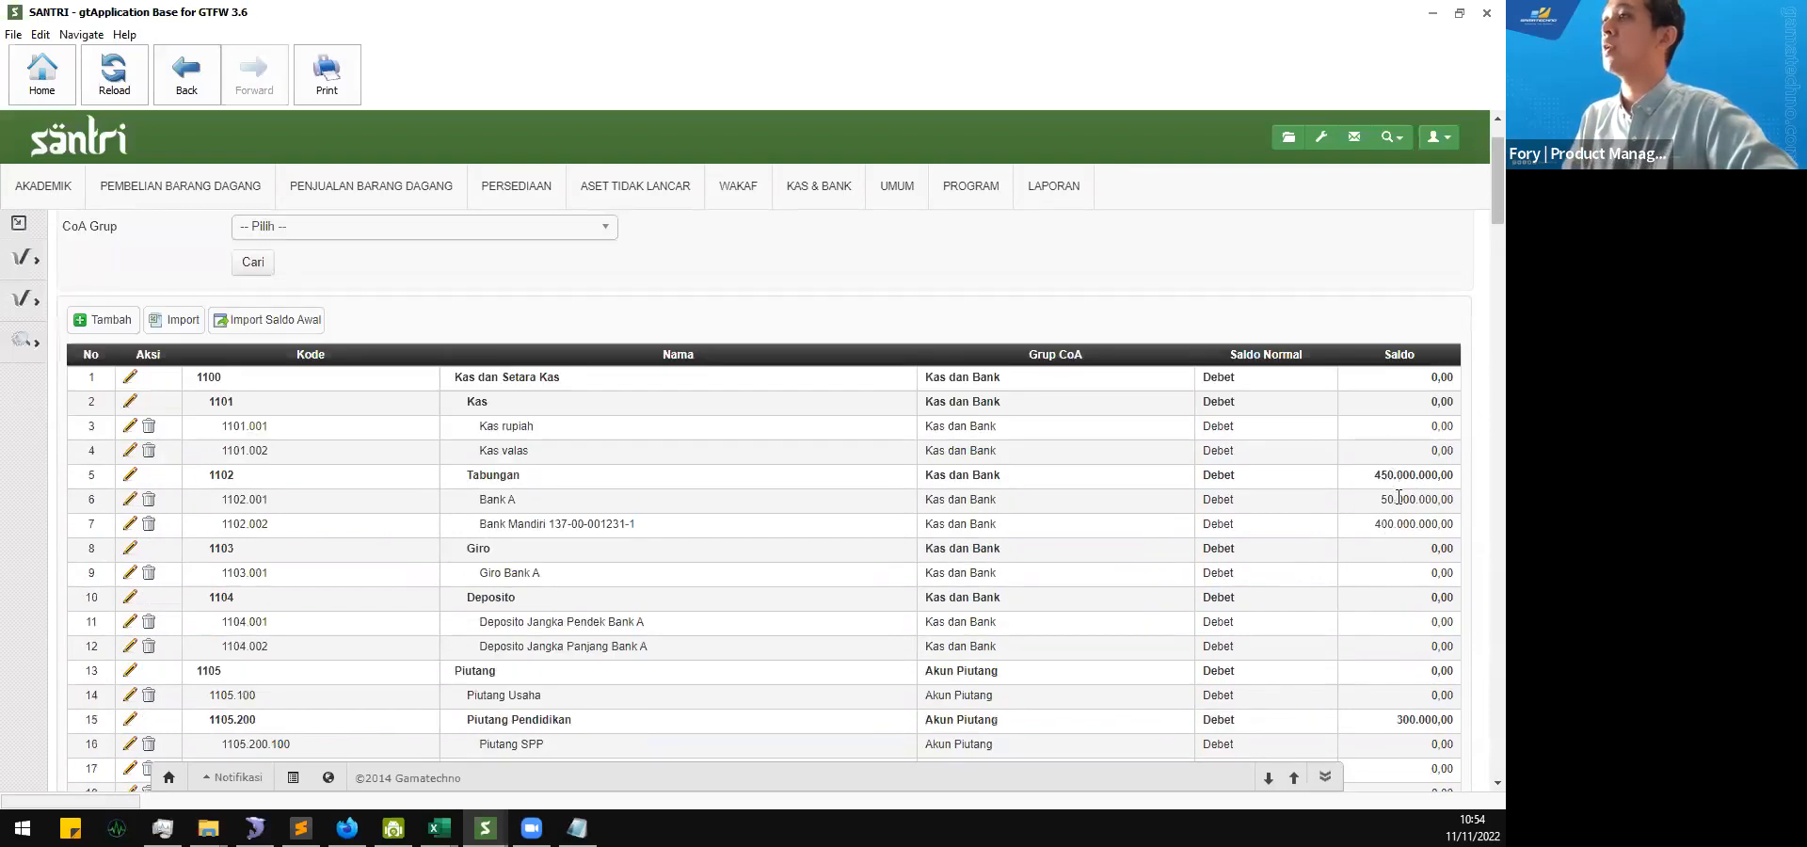
pyautogui.scroll(2, 1399, 497)
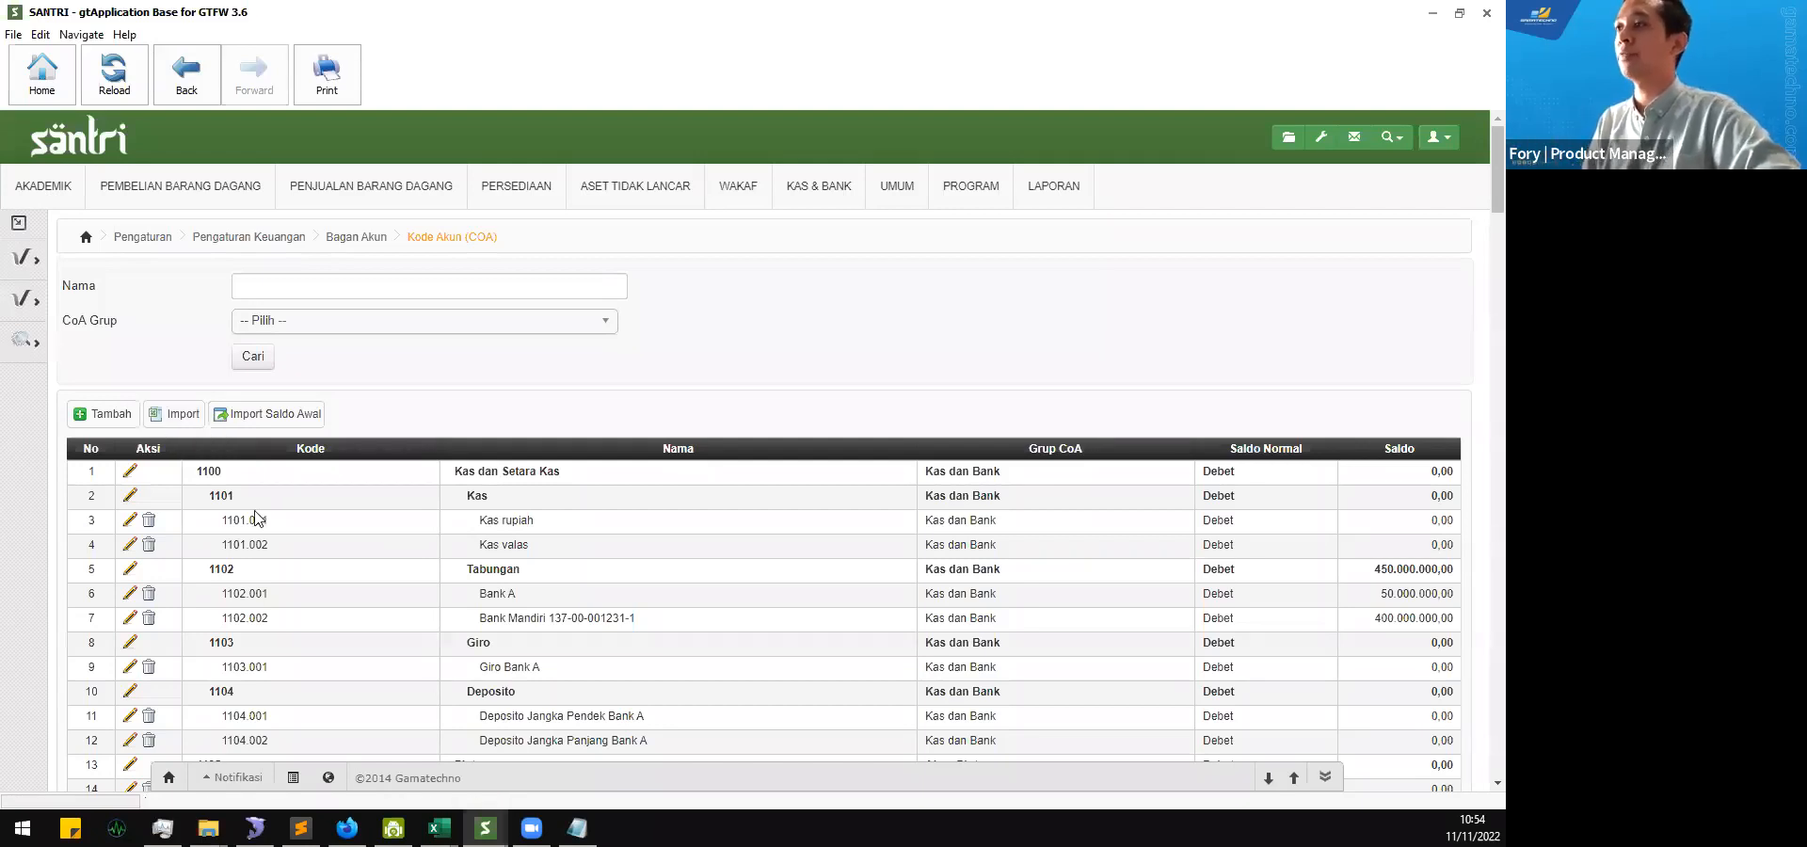
pyautogui.scroll(-1, 256, 517)
pyautogui.scroll(1, 256, 518)
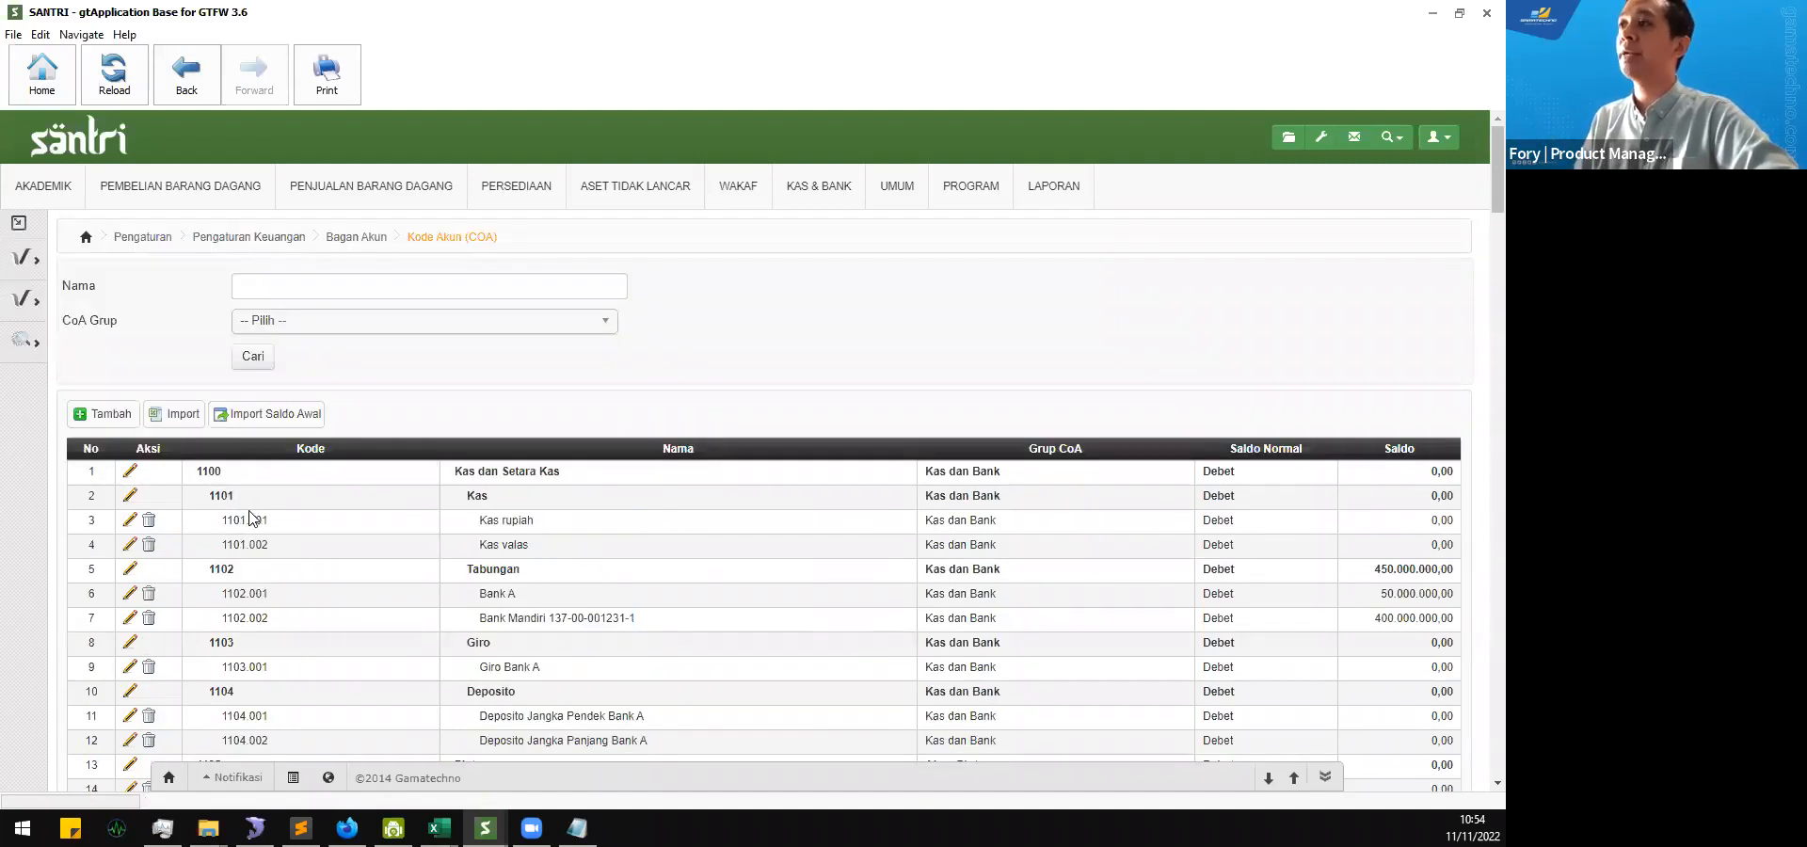
# Step: Start adding a new account code from the Kode Akun (COA) list
pyautogui.click(111, 418)
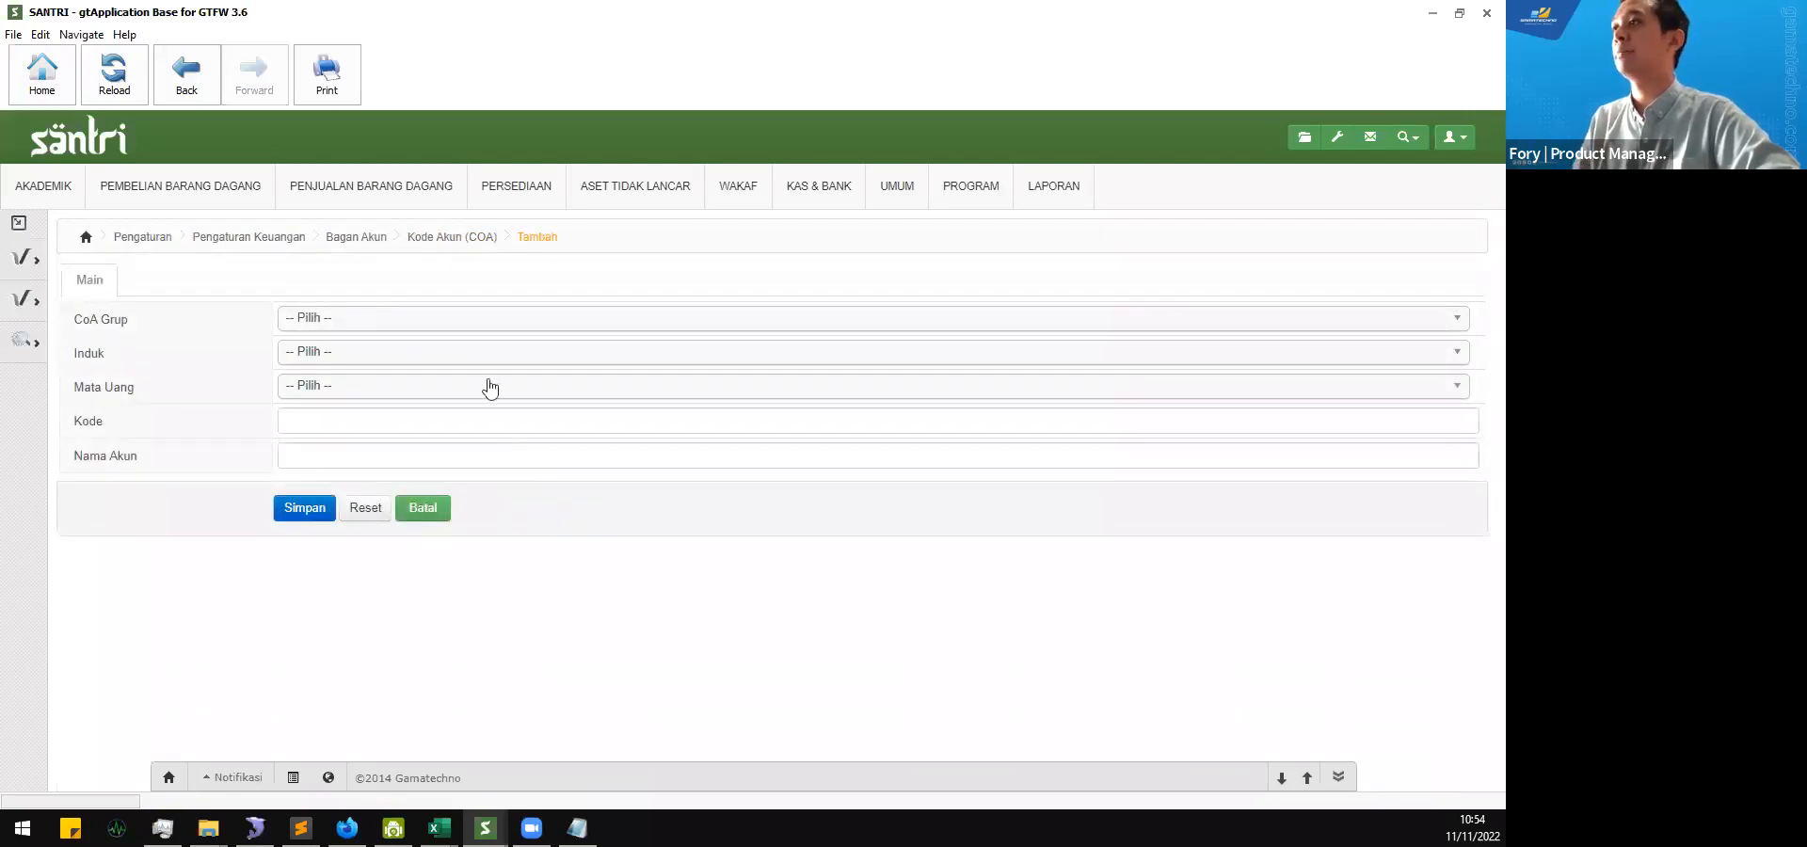
pyautogui.click(458, 237)
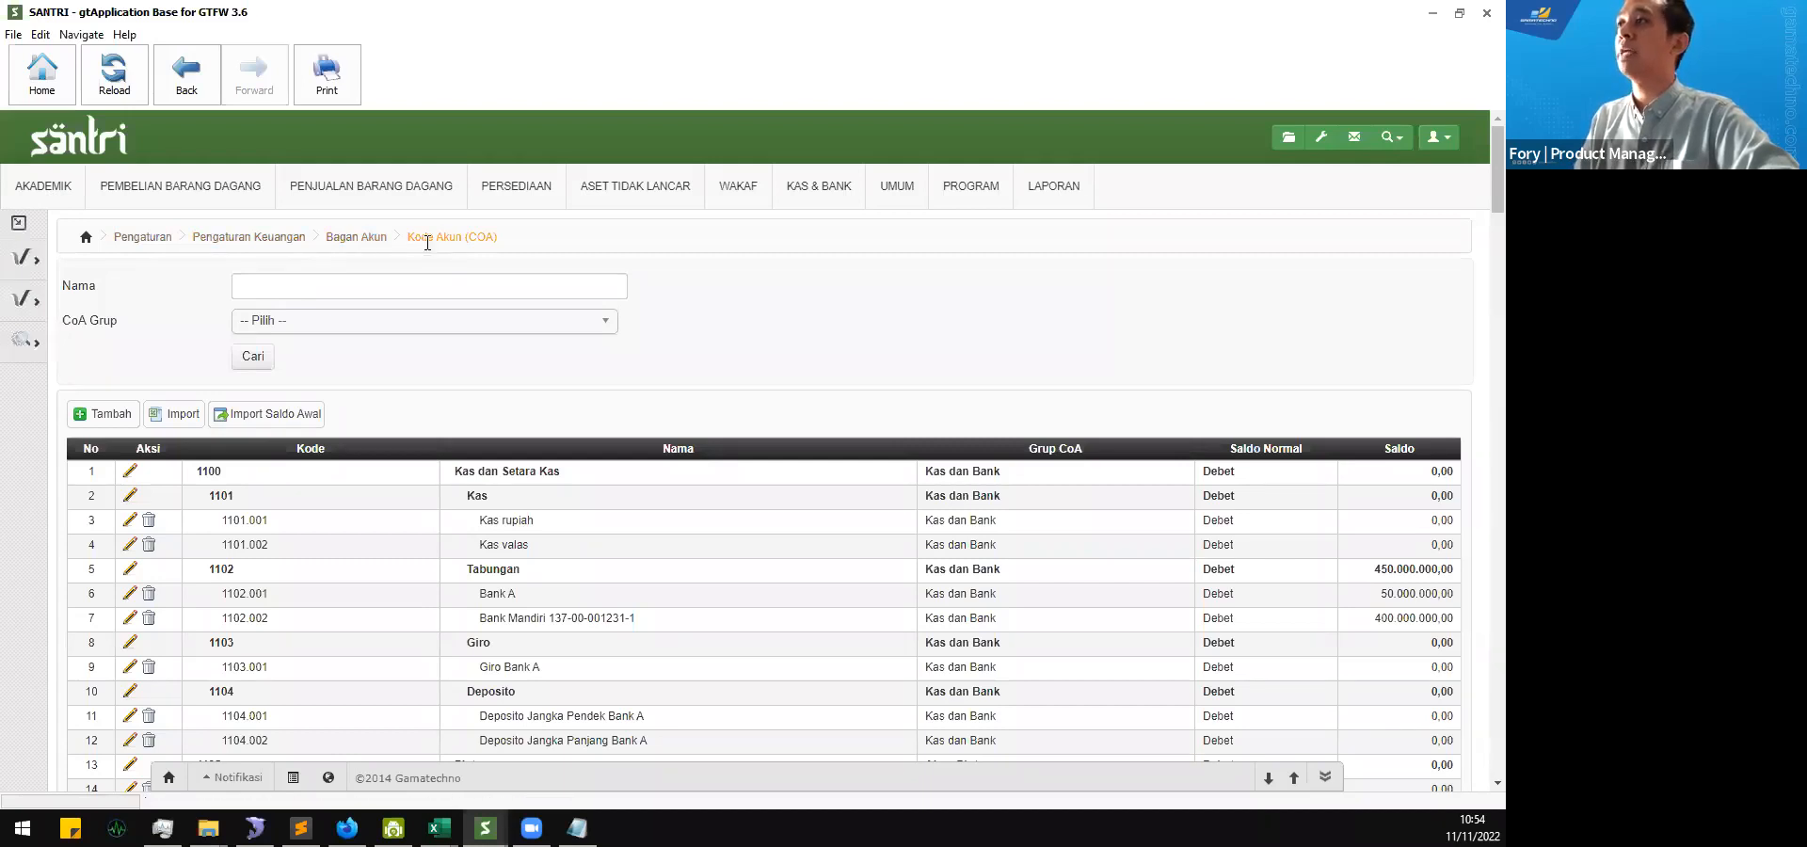
pyautogui.click(380, 237)
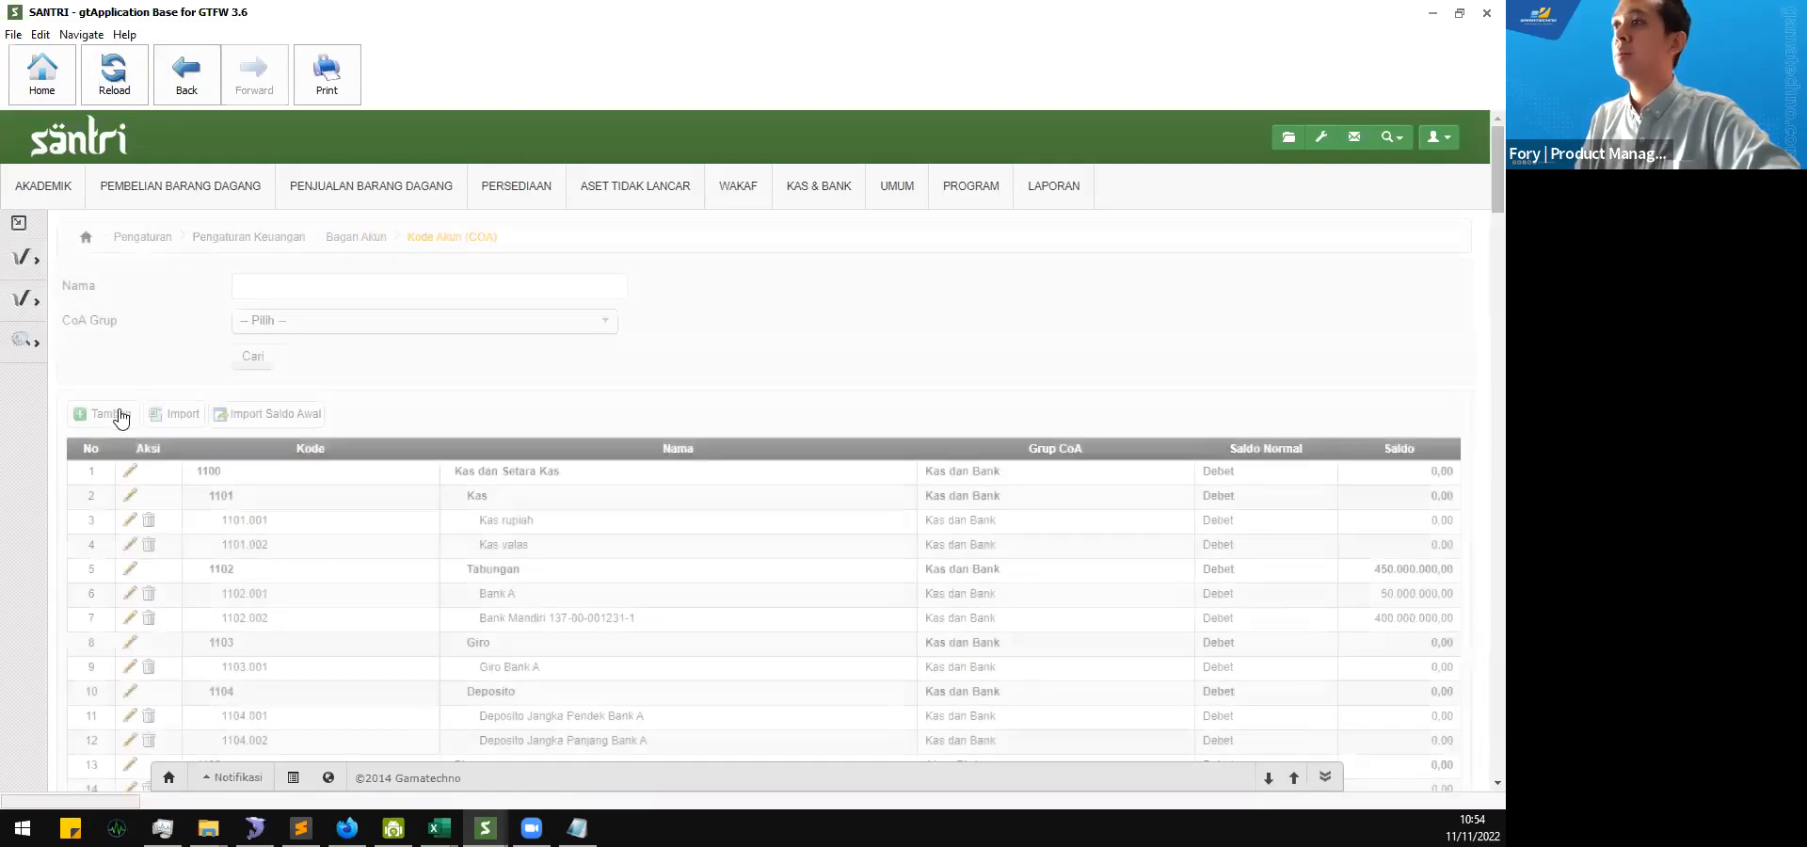
pyautogui.click(113, 419)
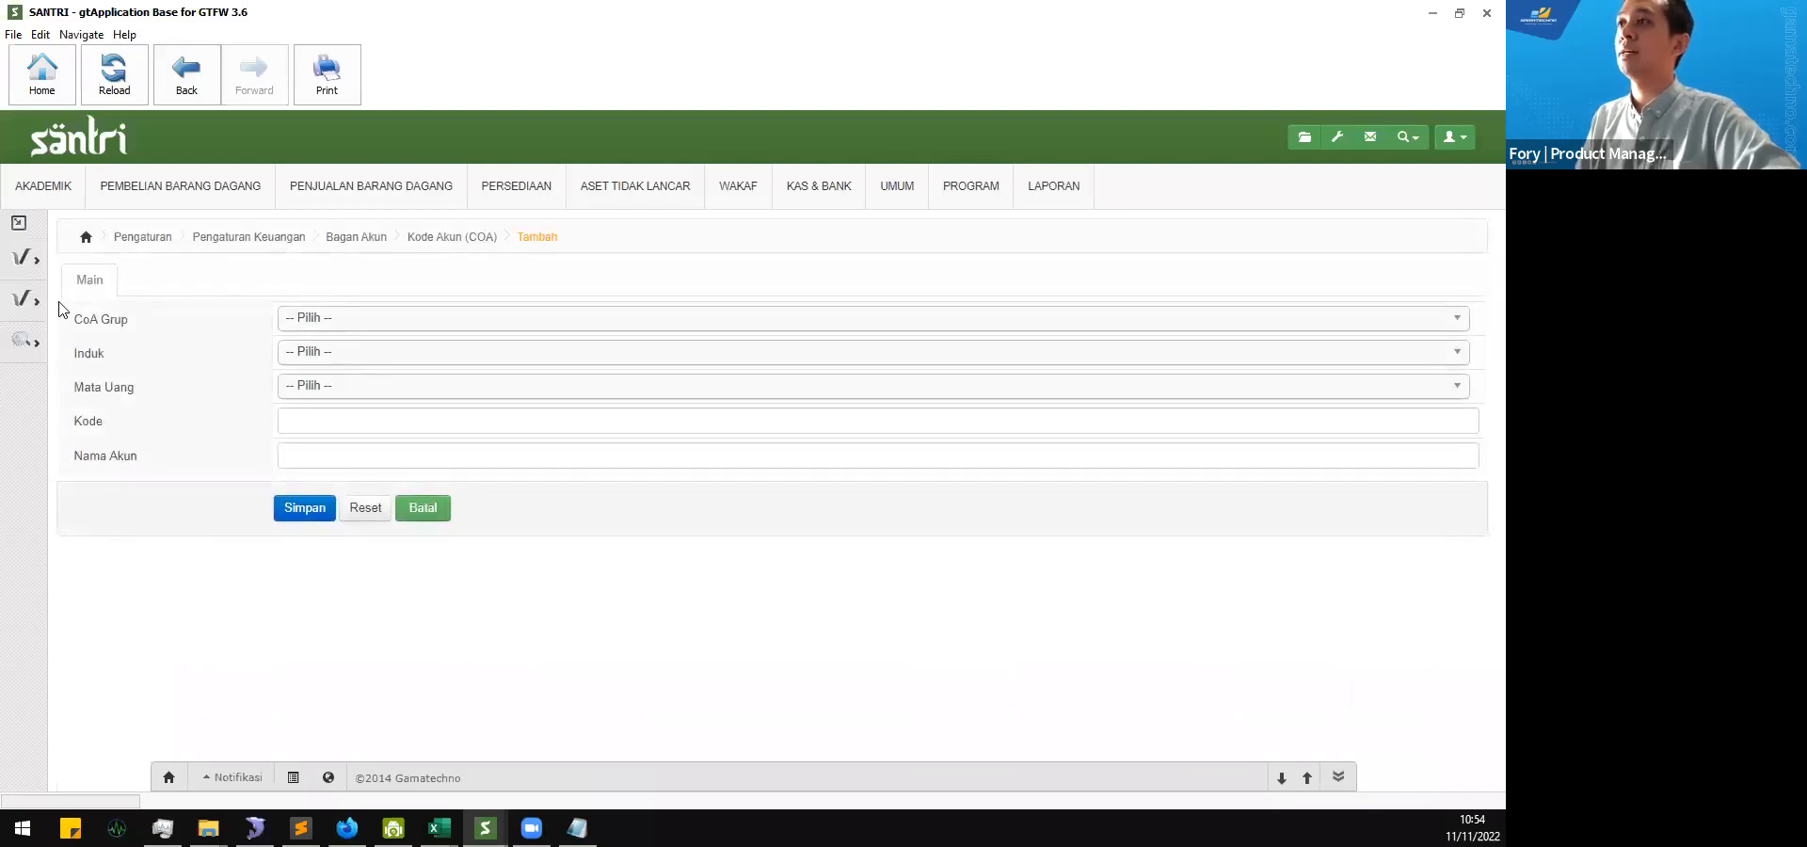
# Step: Examine the CoA Grup and Induk fields and compare them with the Coa Group list in the second SANTRI window
pyautogui.moveTo(82, 322); pyautogui.dragTo(137, 322)
pyautogui.click(233, 330)
pyautogui.doubleClick(88, 352)
pyautogui.click(155, 348)
pyautogui.moveTo(486, 814)
pyautogui.click(584, 659)
pyautogui.scroll(-2, 901, 407)
pyautogui.scroll(-5, 900, 406)
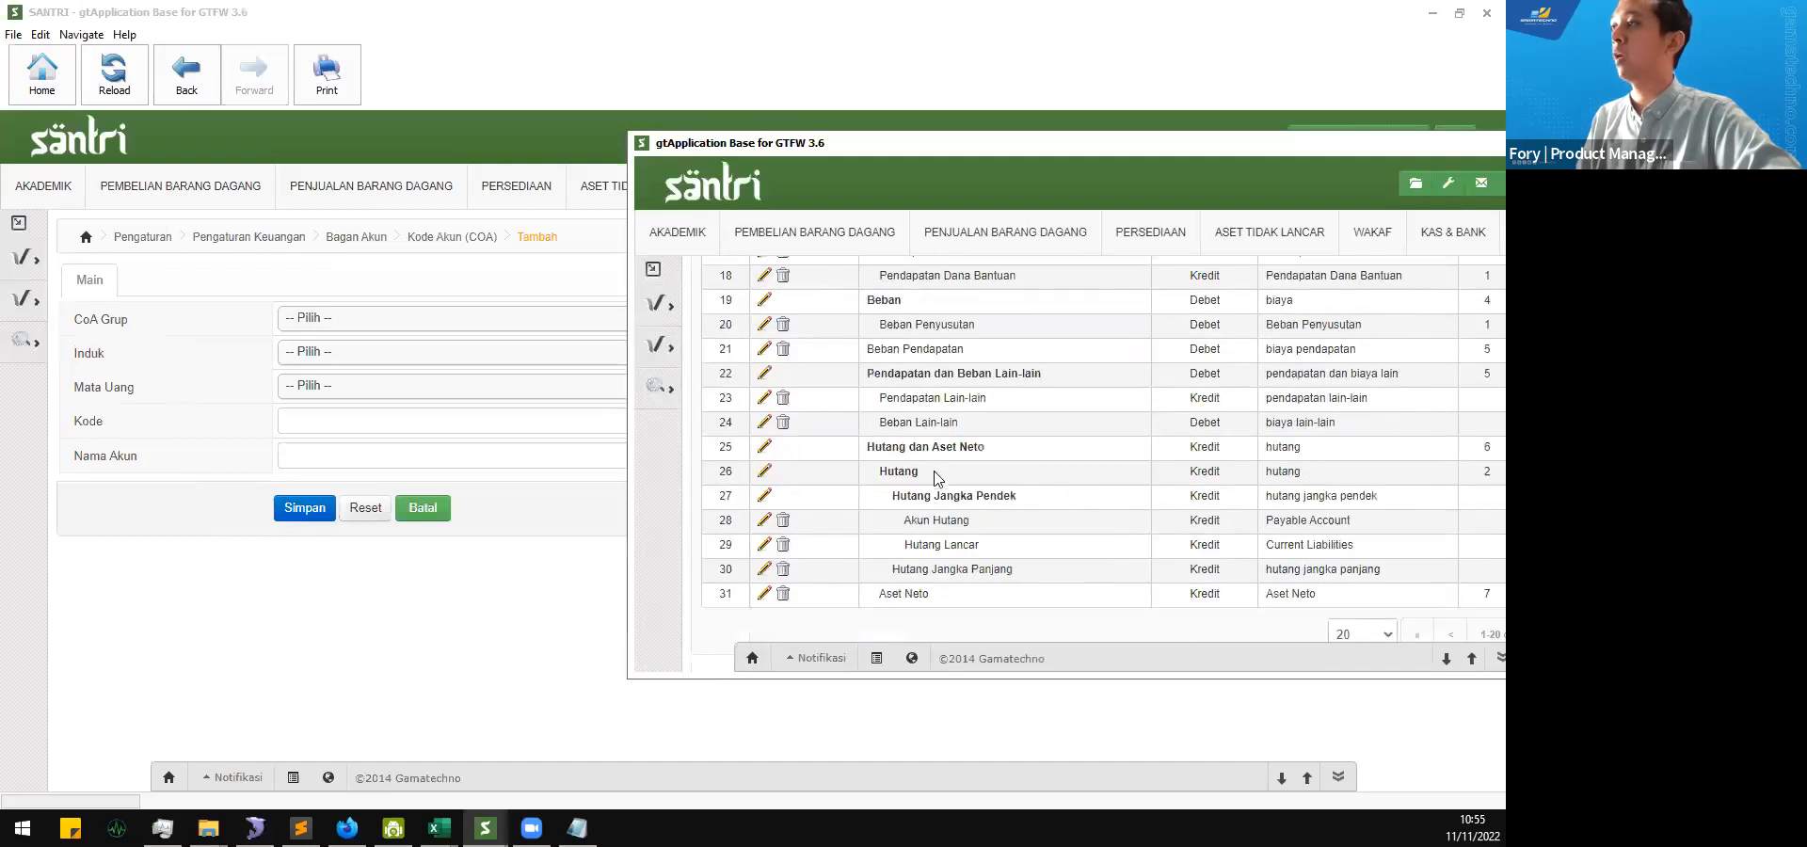
pyautogui.click(267, 644)
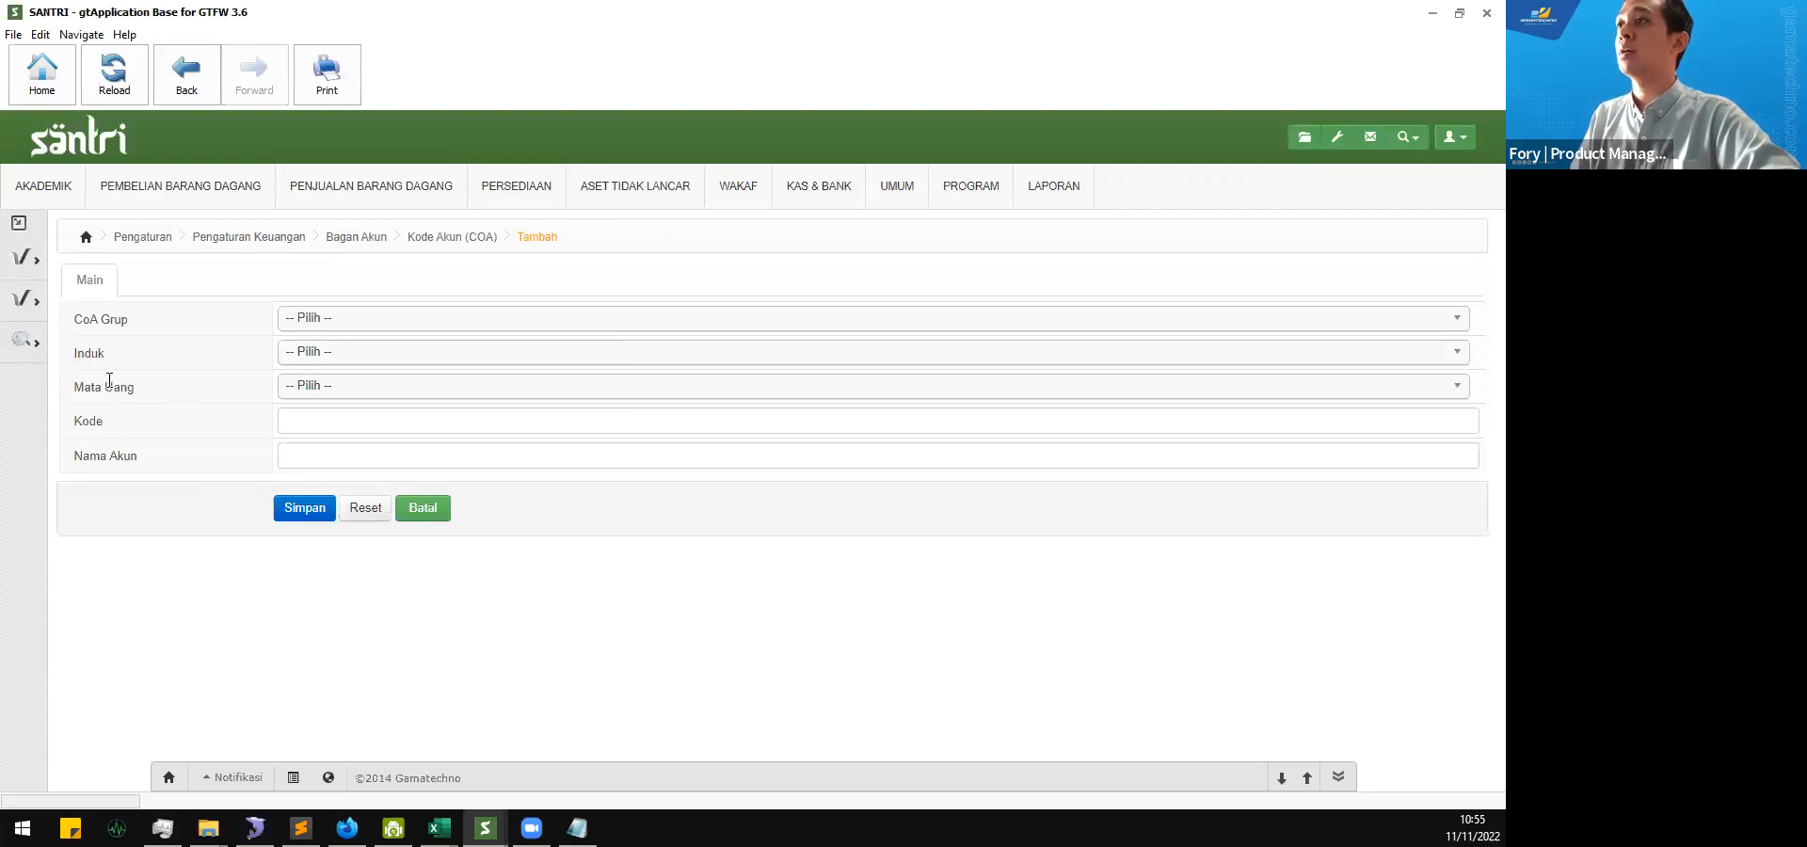
# Step: Look through the Induk account choices without selecting one, and set Mata Uang to IDR
pyautogui.click(287, 356)
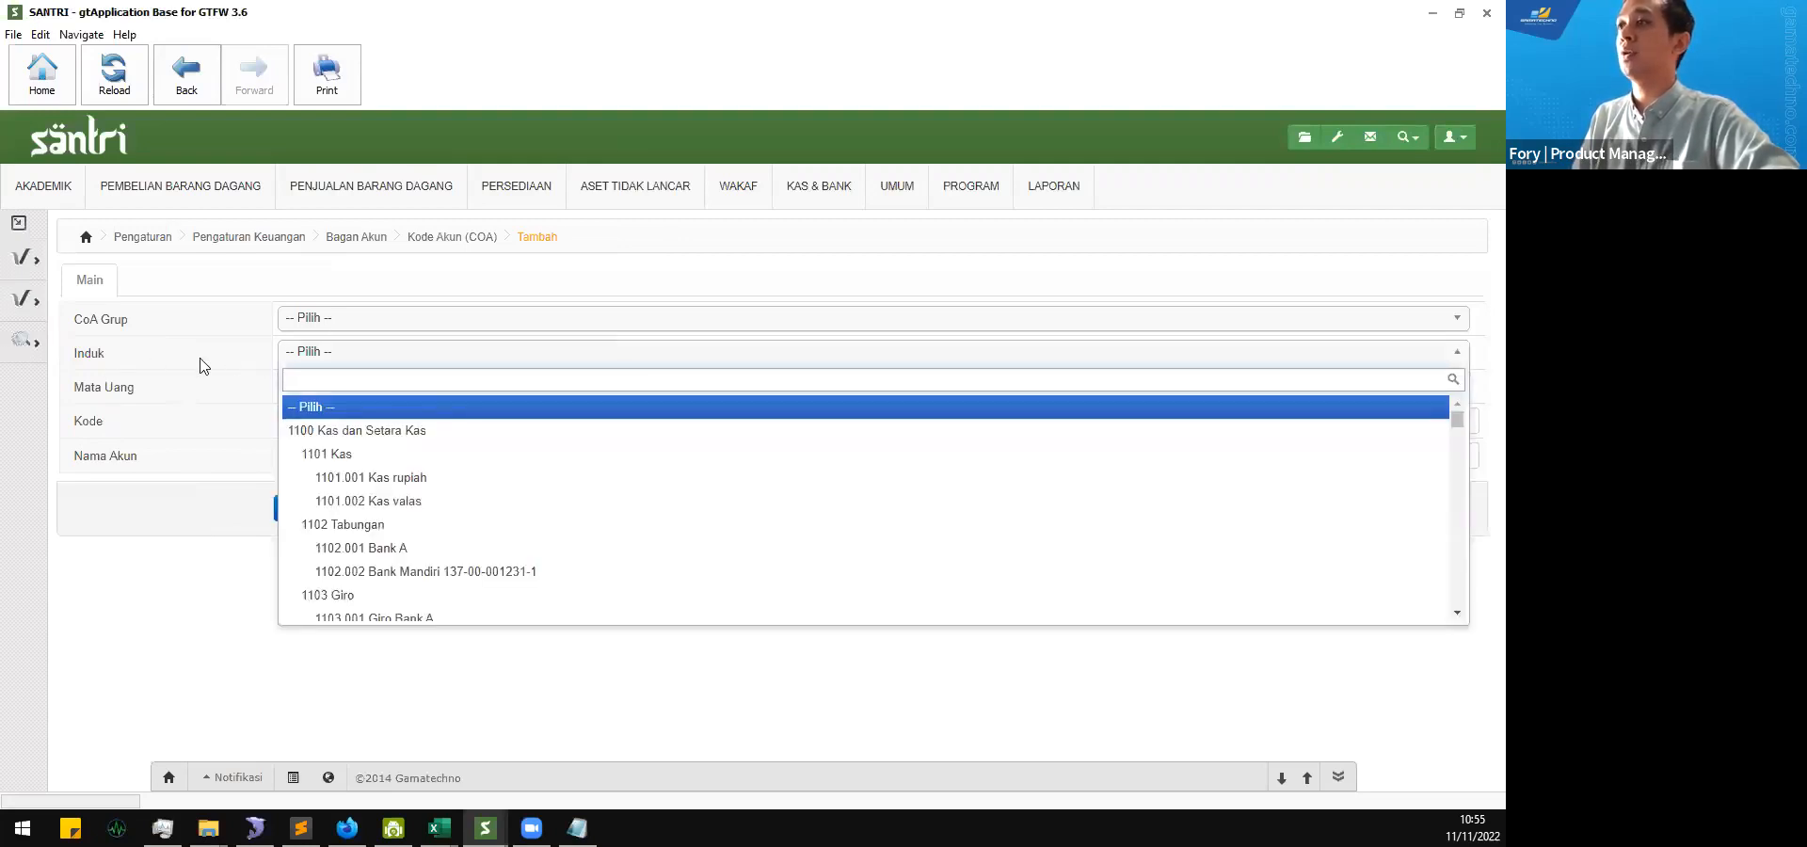
pyautogui.click(204, 365)
pyautogui.click(308, 356)
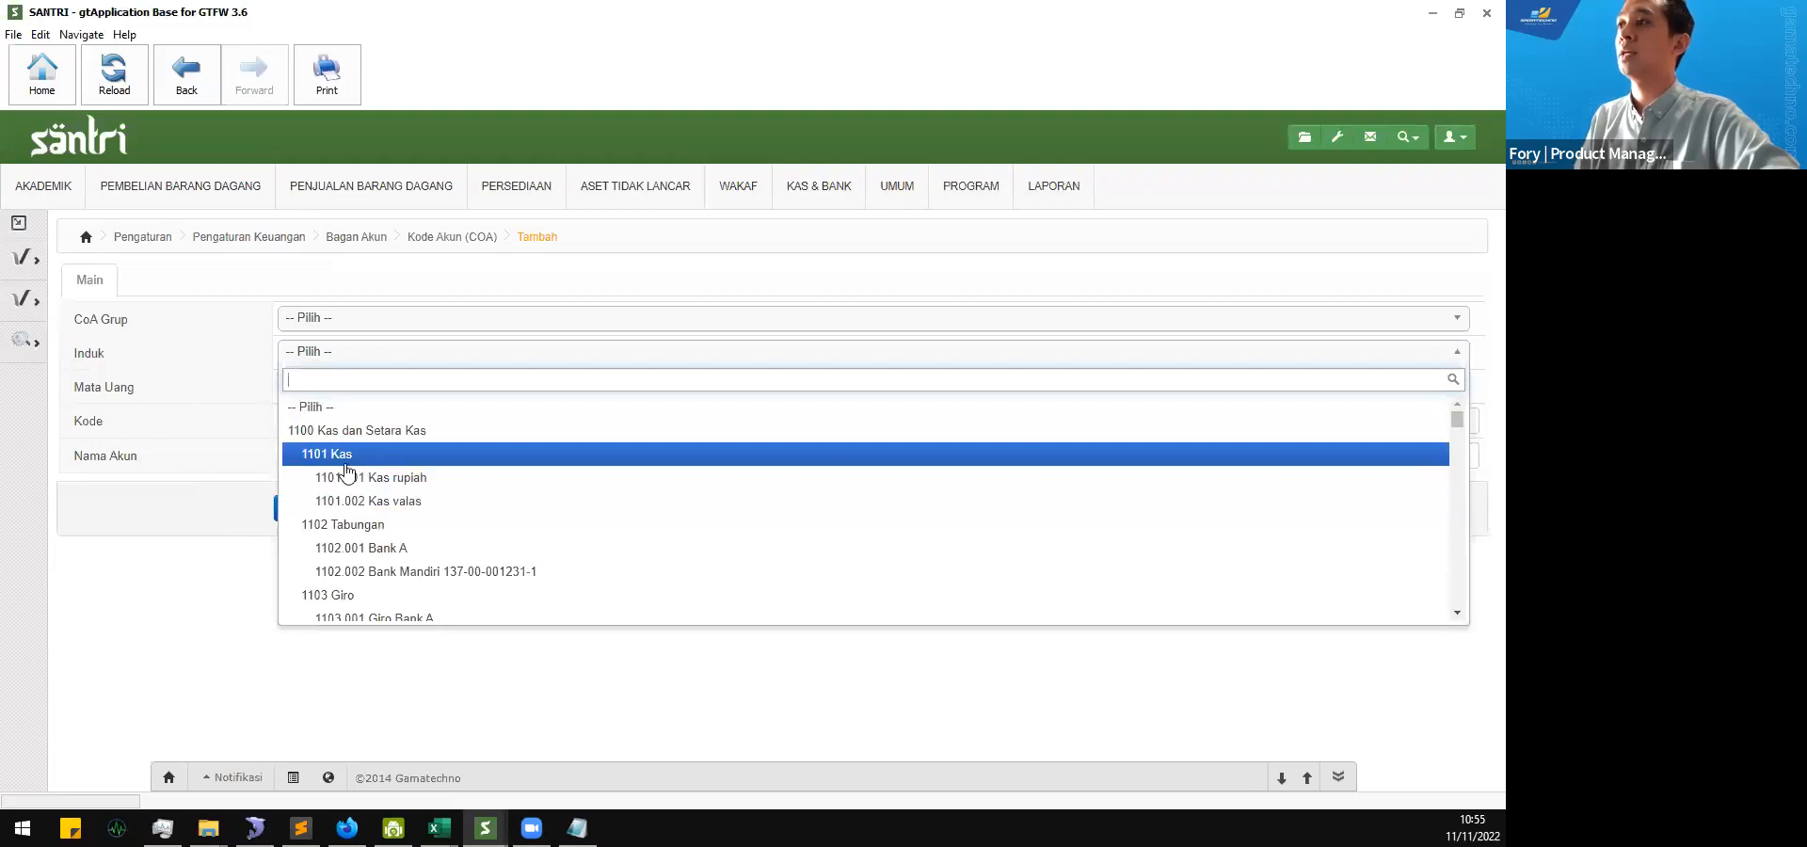
pyautogui.click(175, 339)
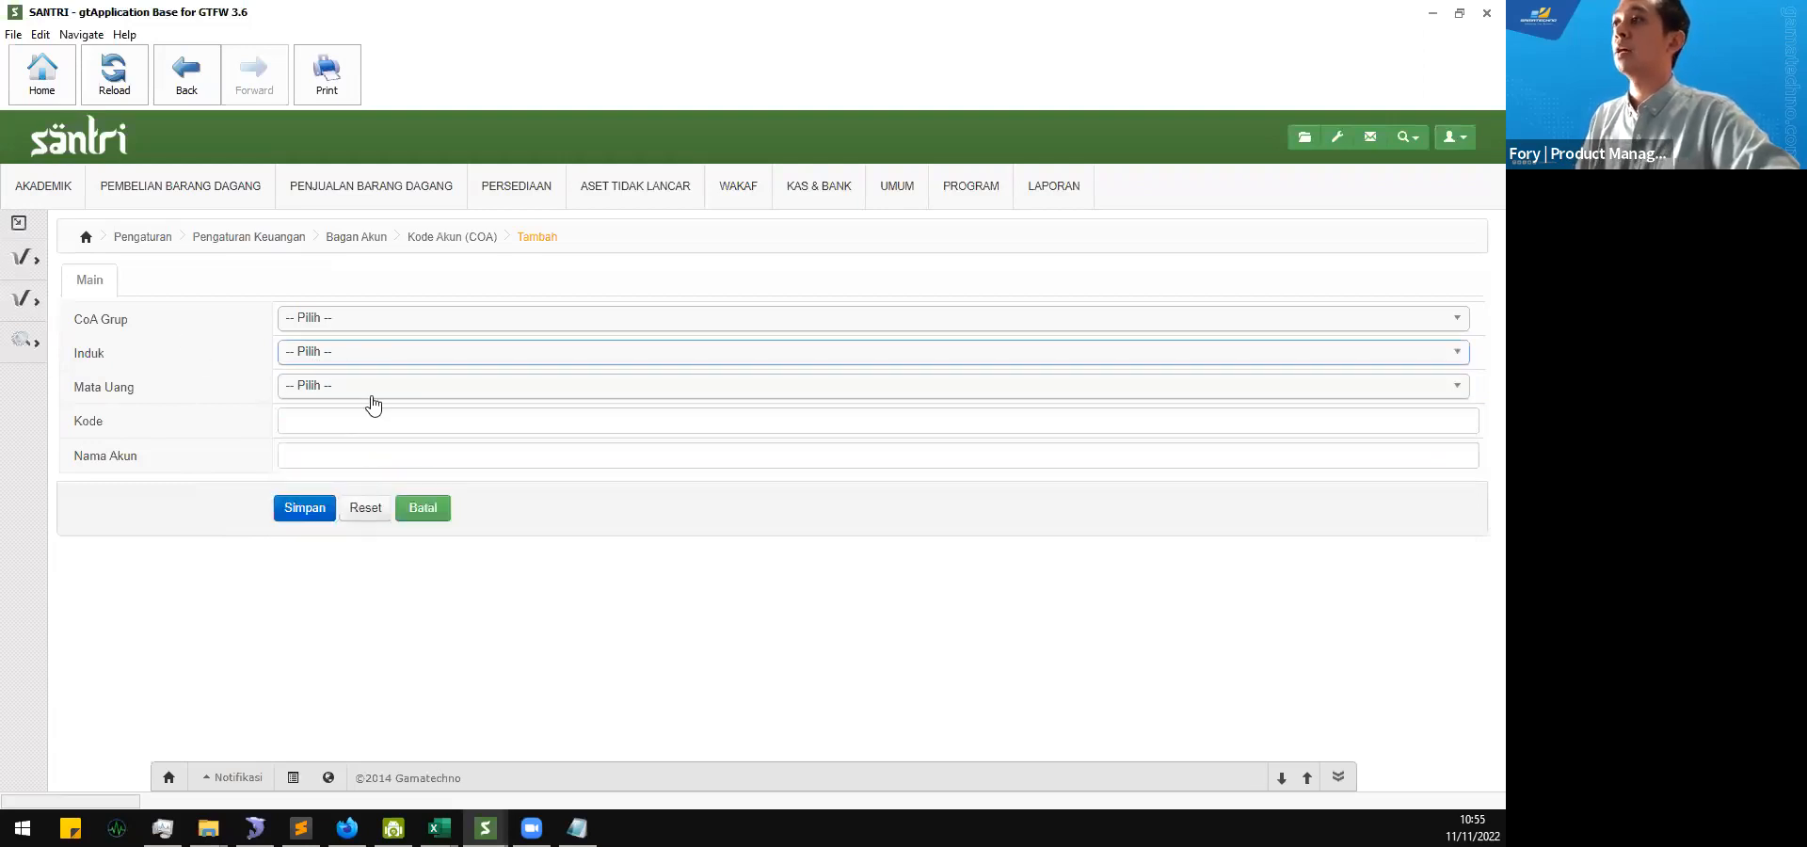
pyautogui.click(374, 405)
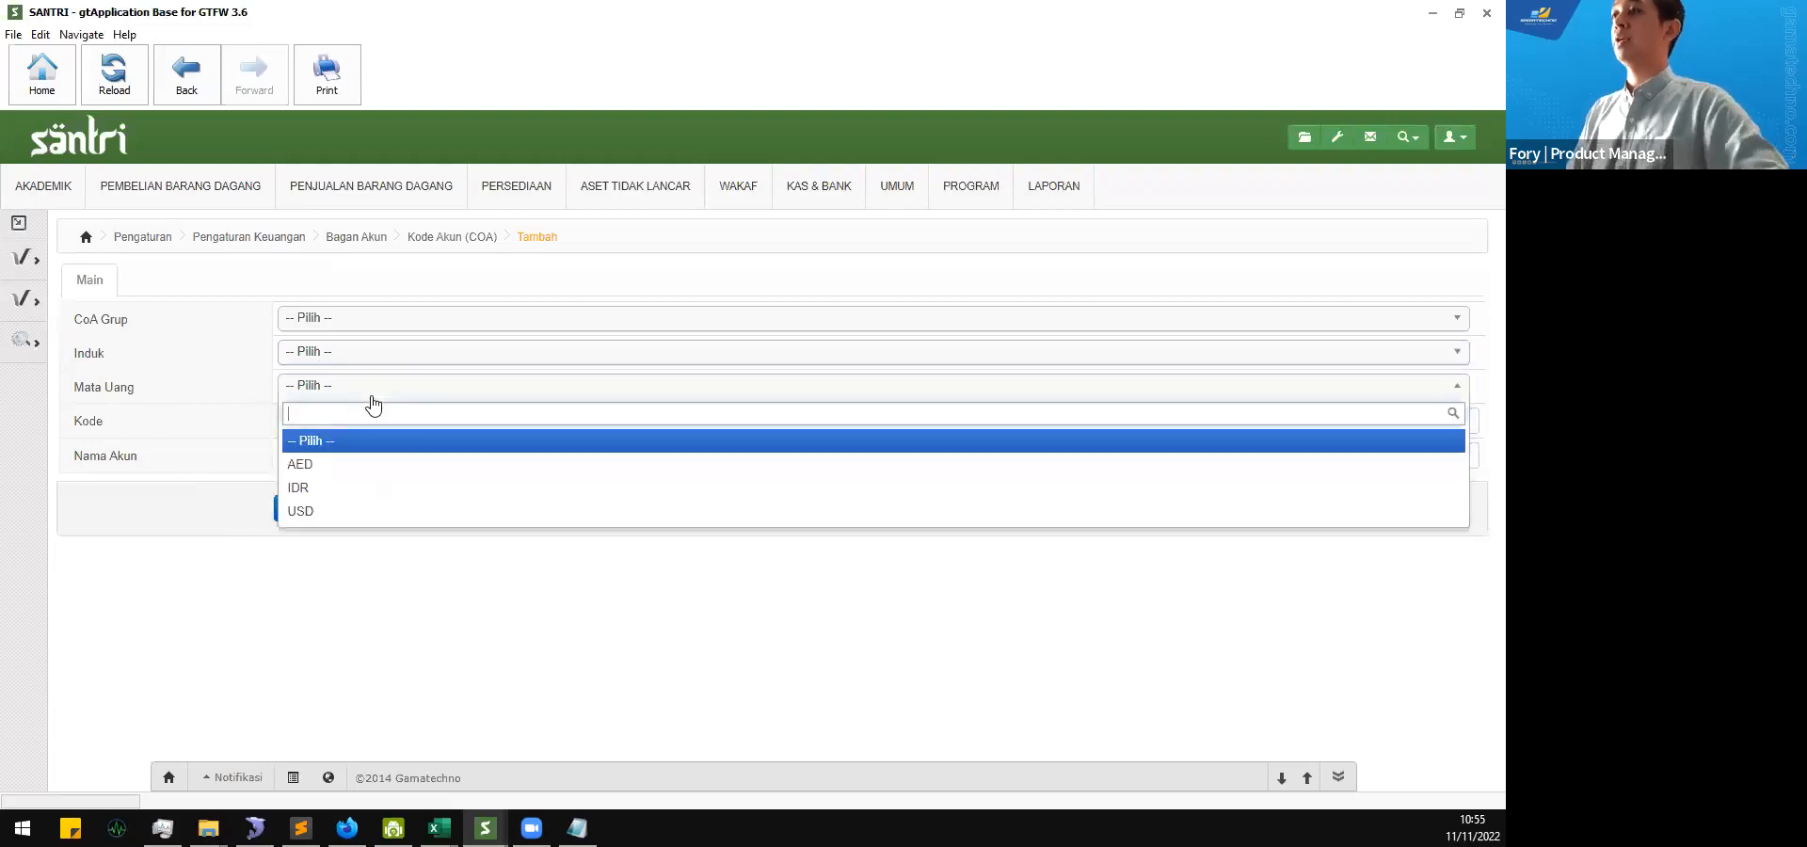
pyautogui.click(356, 494)
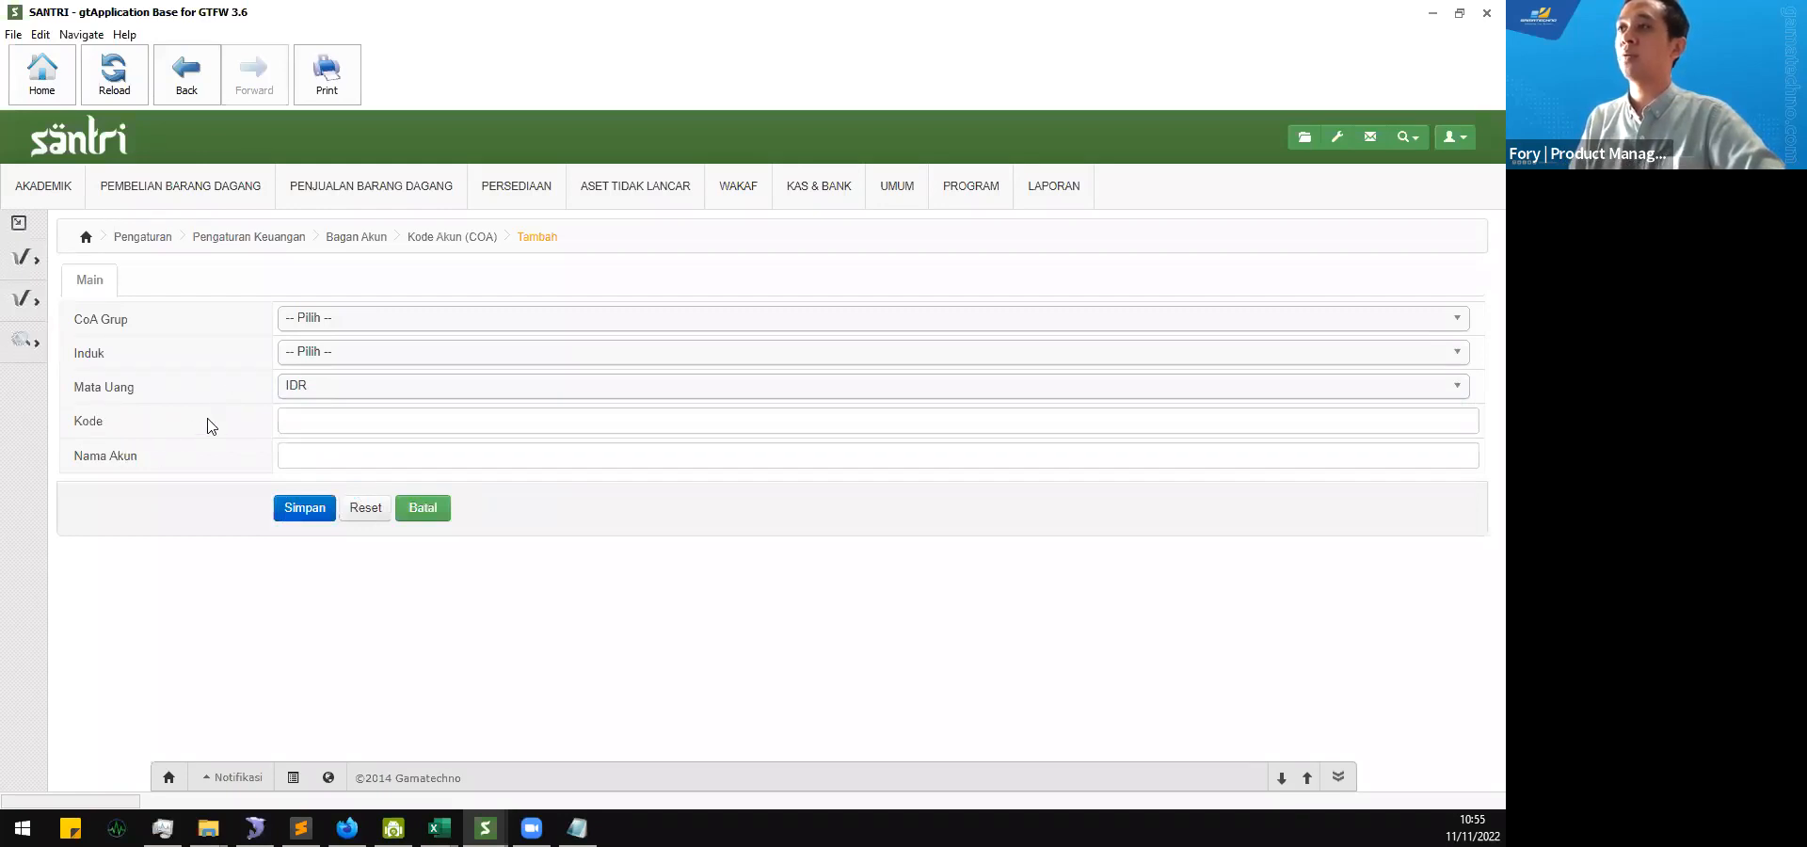
# Step: Look through the CoA Grup choices of the new account, from Aset through the Aset tidak Lancar groups, without selecting one
pyautogui.click(444, 317)
pyautogui.scroll(-2, 425, 446)
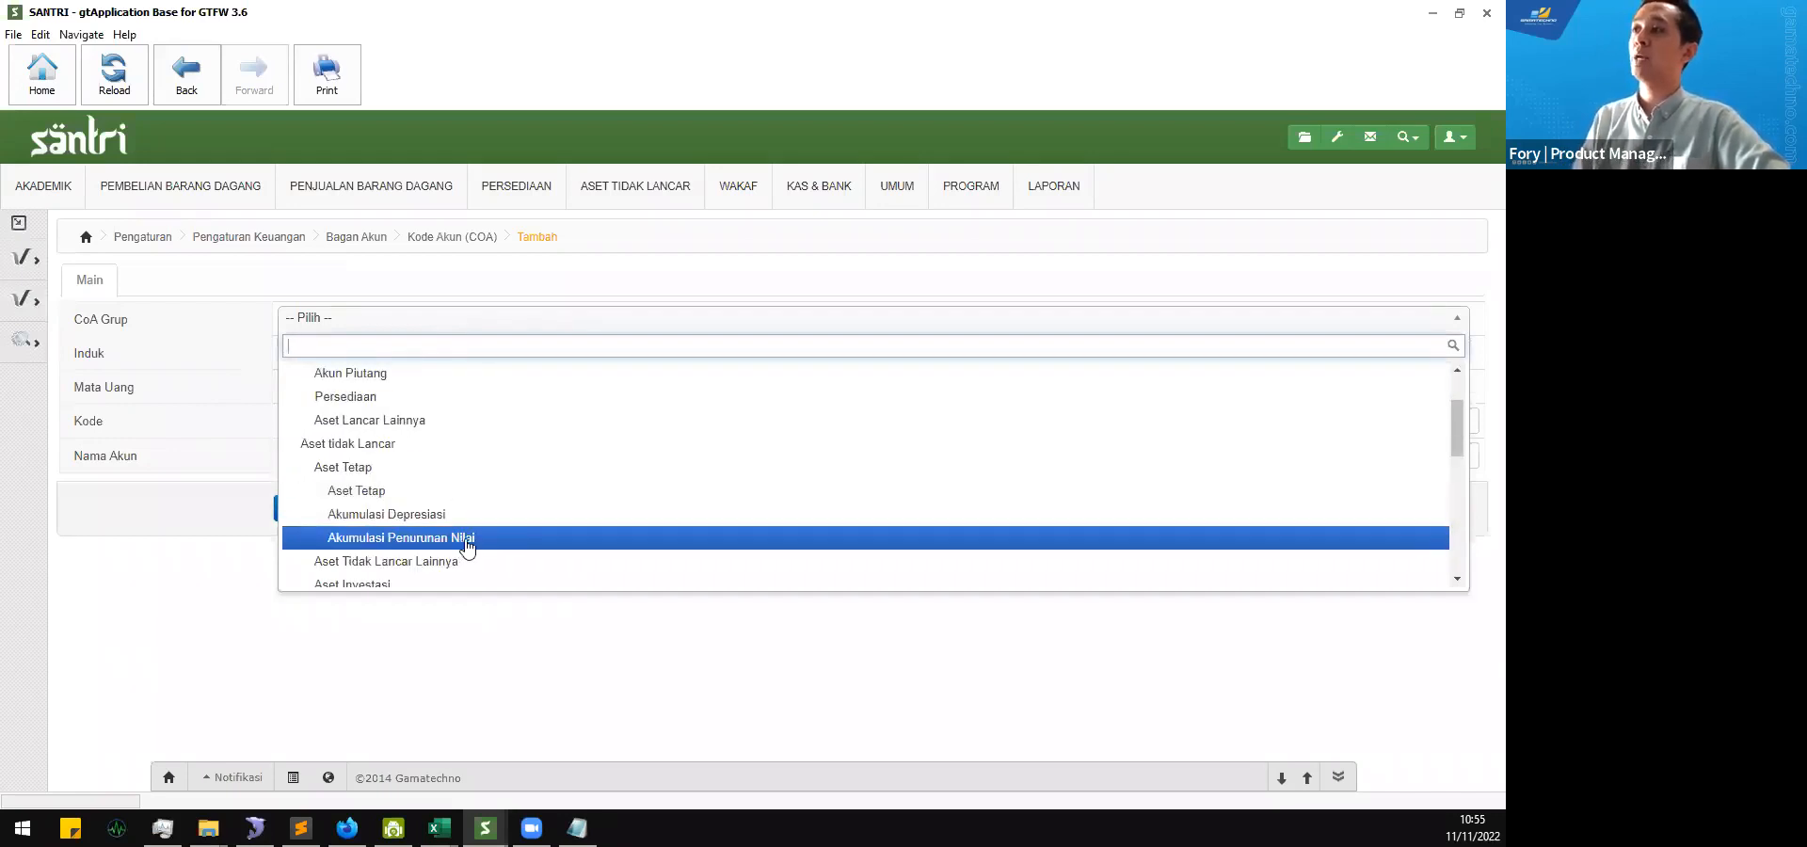
pyautogui.scroll(-4, 466, 521)
pyautogui.scroll(5, 466, 521)
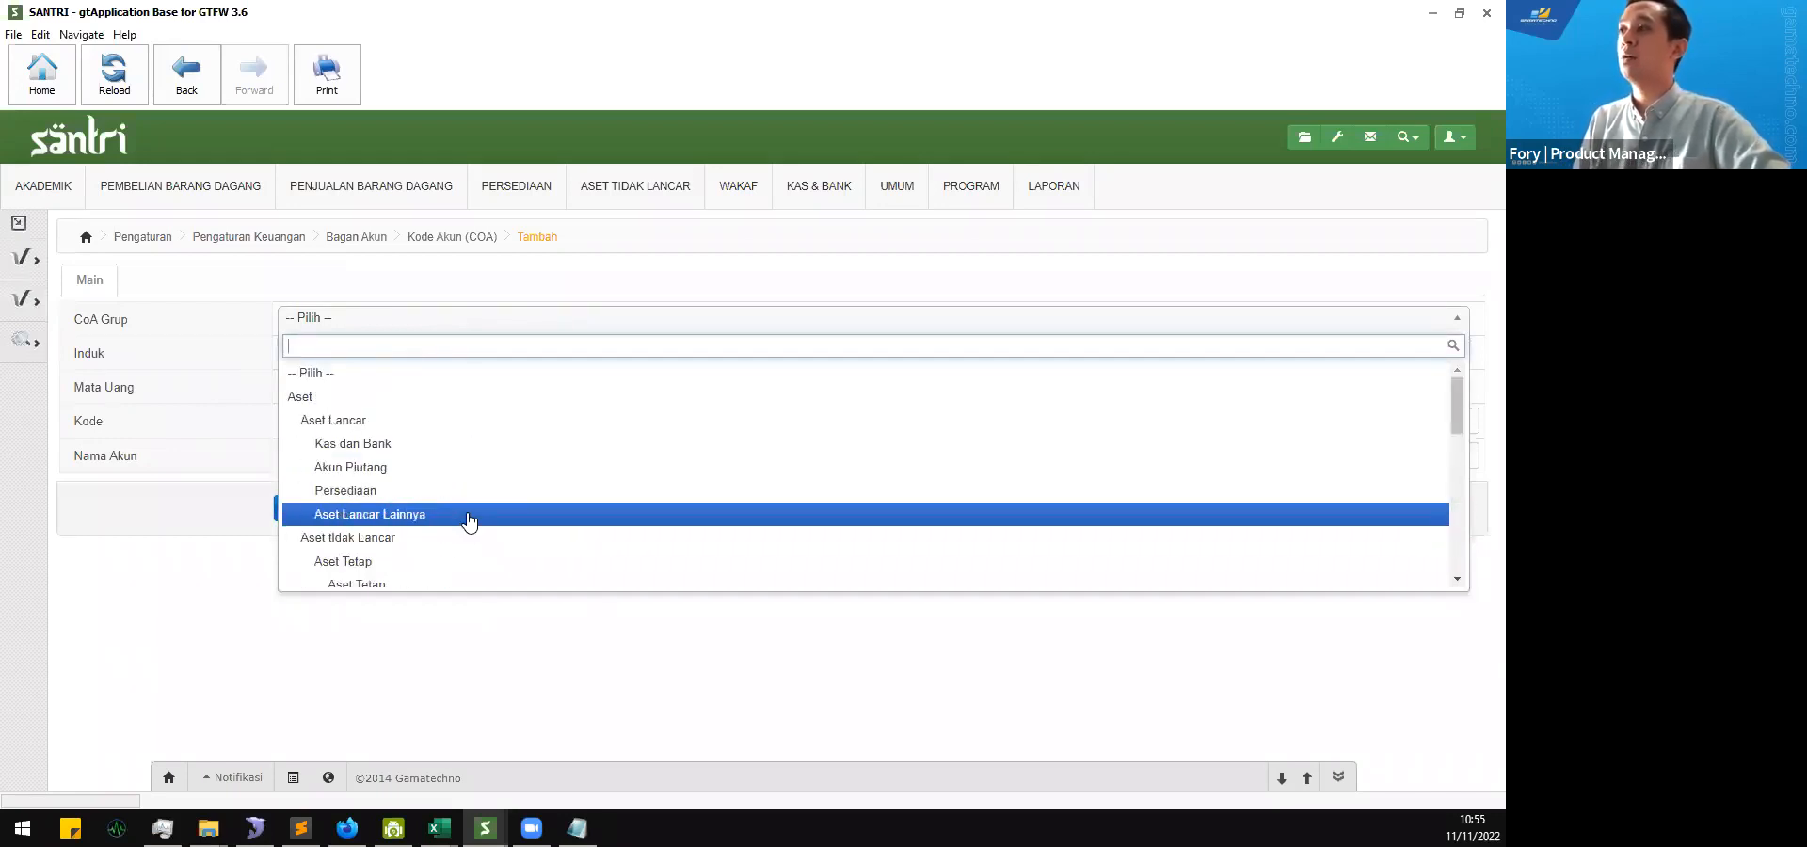
pyautogui.click(202, 387)
# Step: Open the Kode Akun (COA) list in the second SANTRI window and examine the Bank Mandiri account, code 1102.002
pyautogui.click(486, 829)
pyautogui.click(575, 749)
pyautogui.scroll(7, 977, 387)
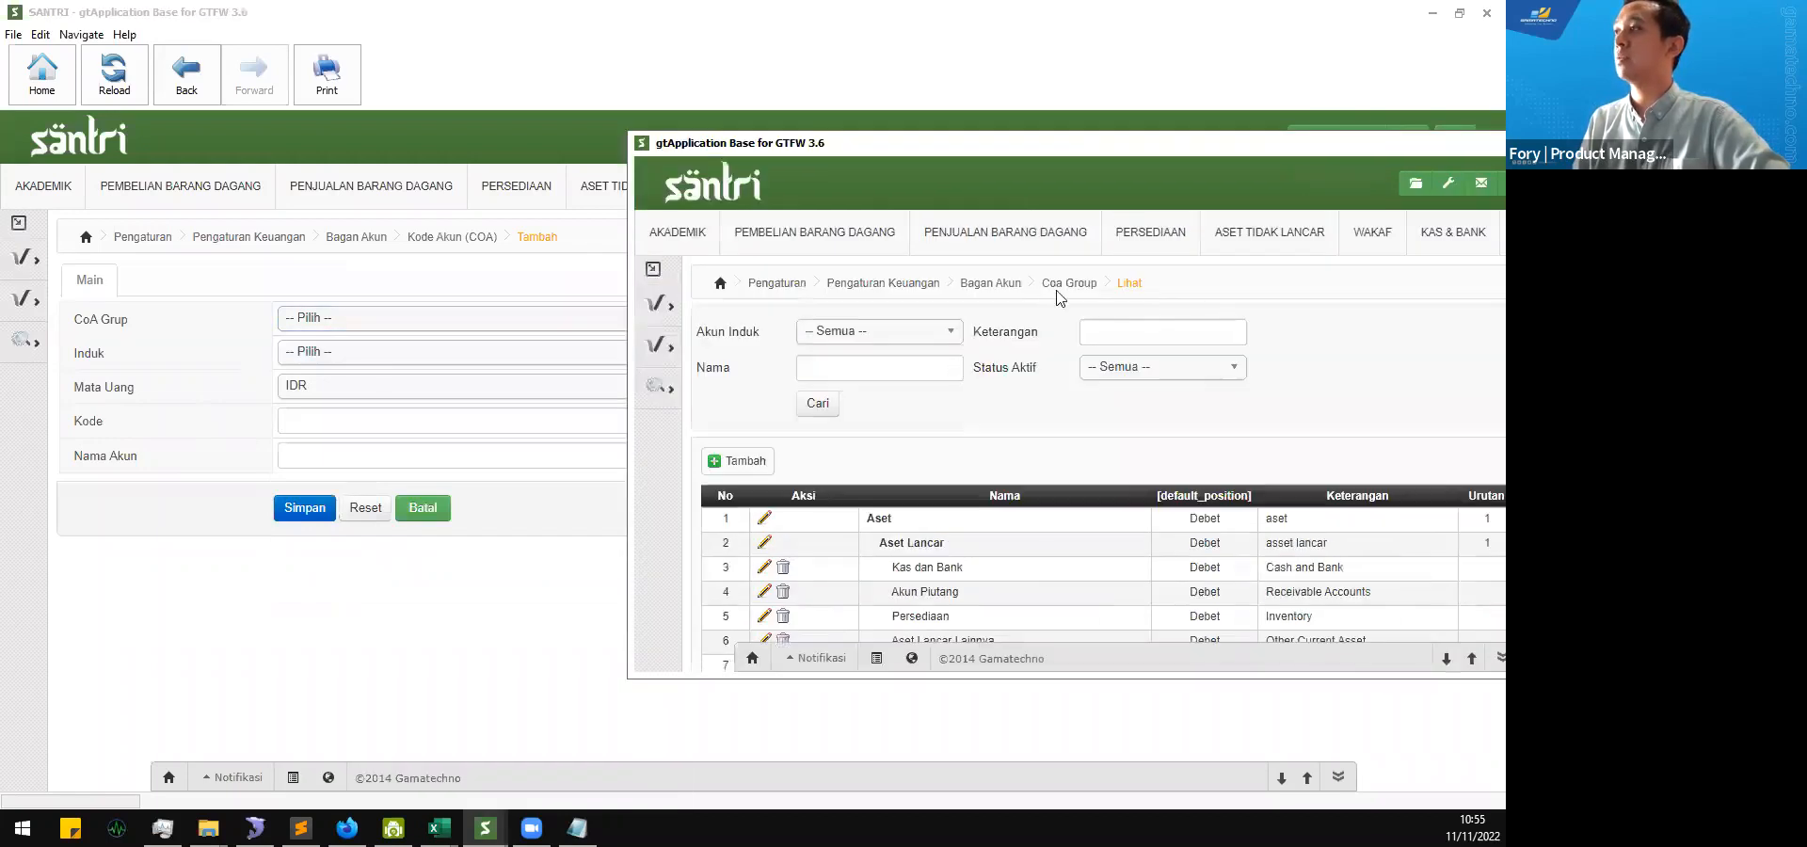
pyautogui.click(1003, 286)
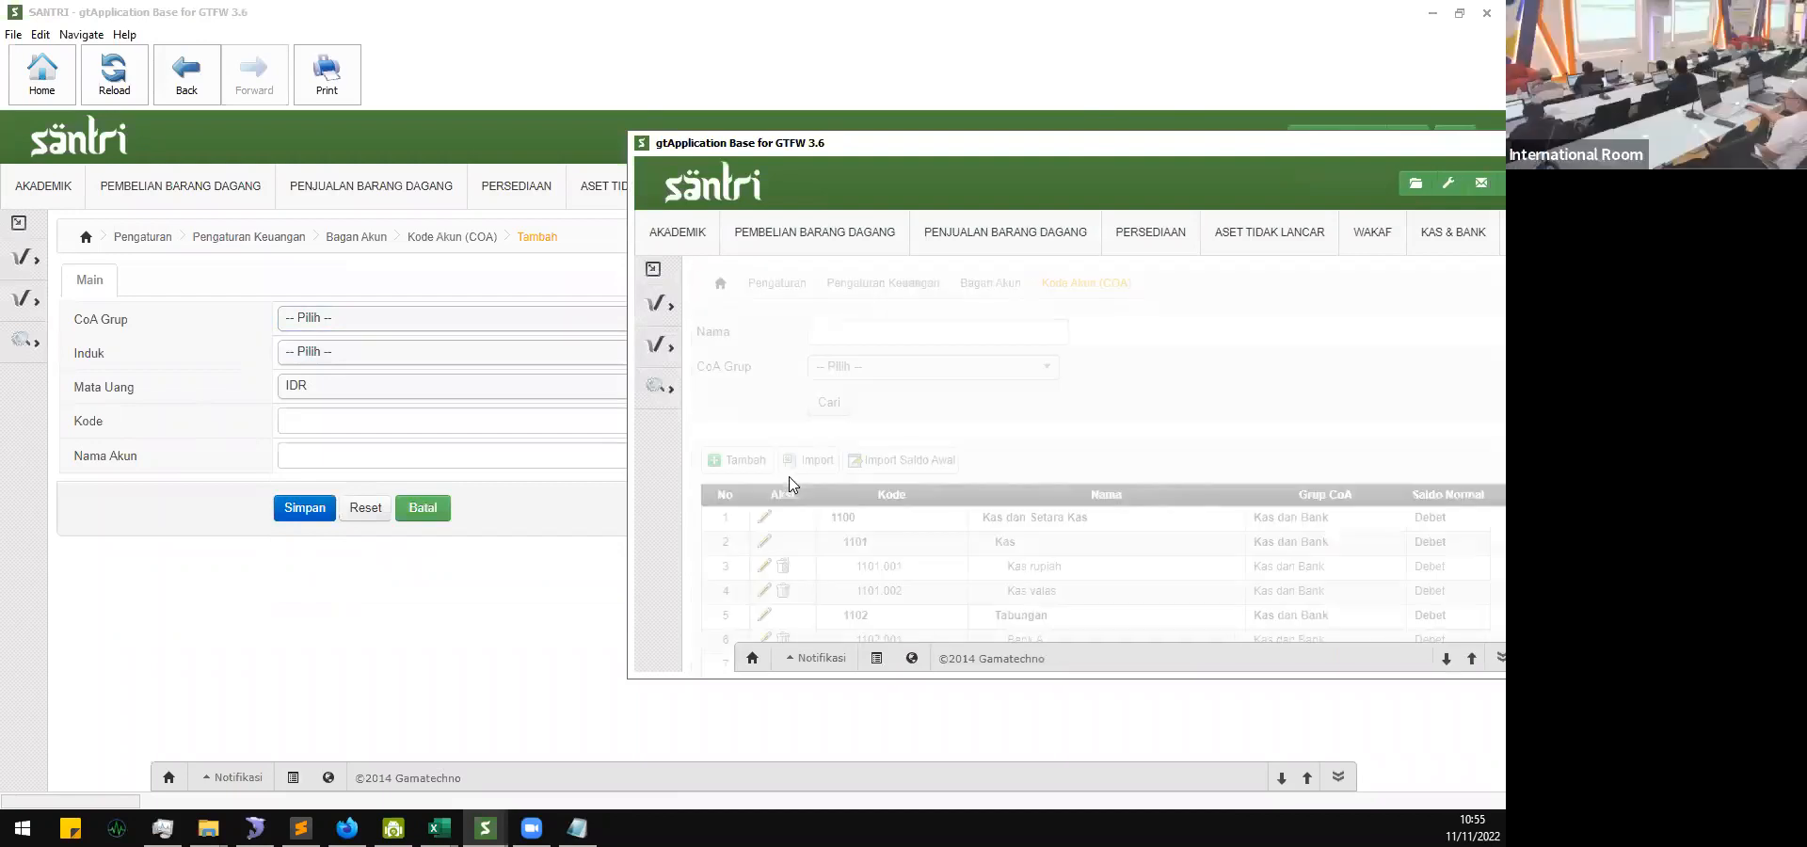
pyautogui.scroll(-2, 903, 509)
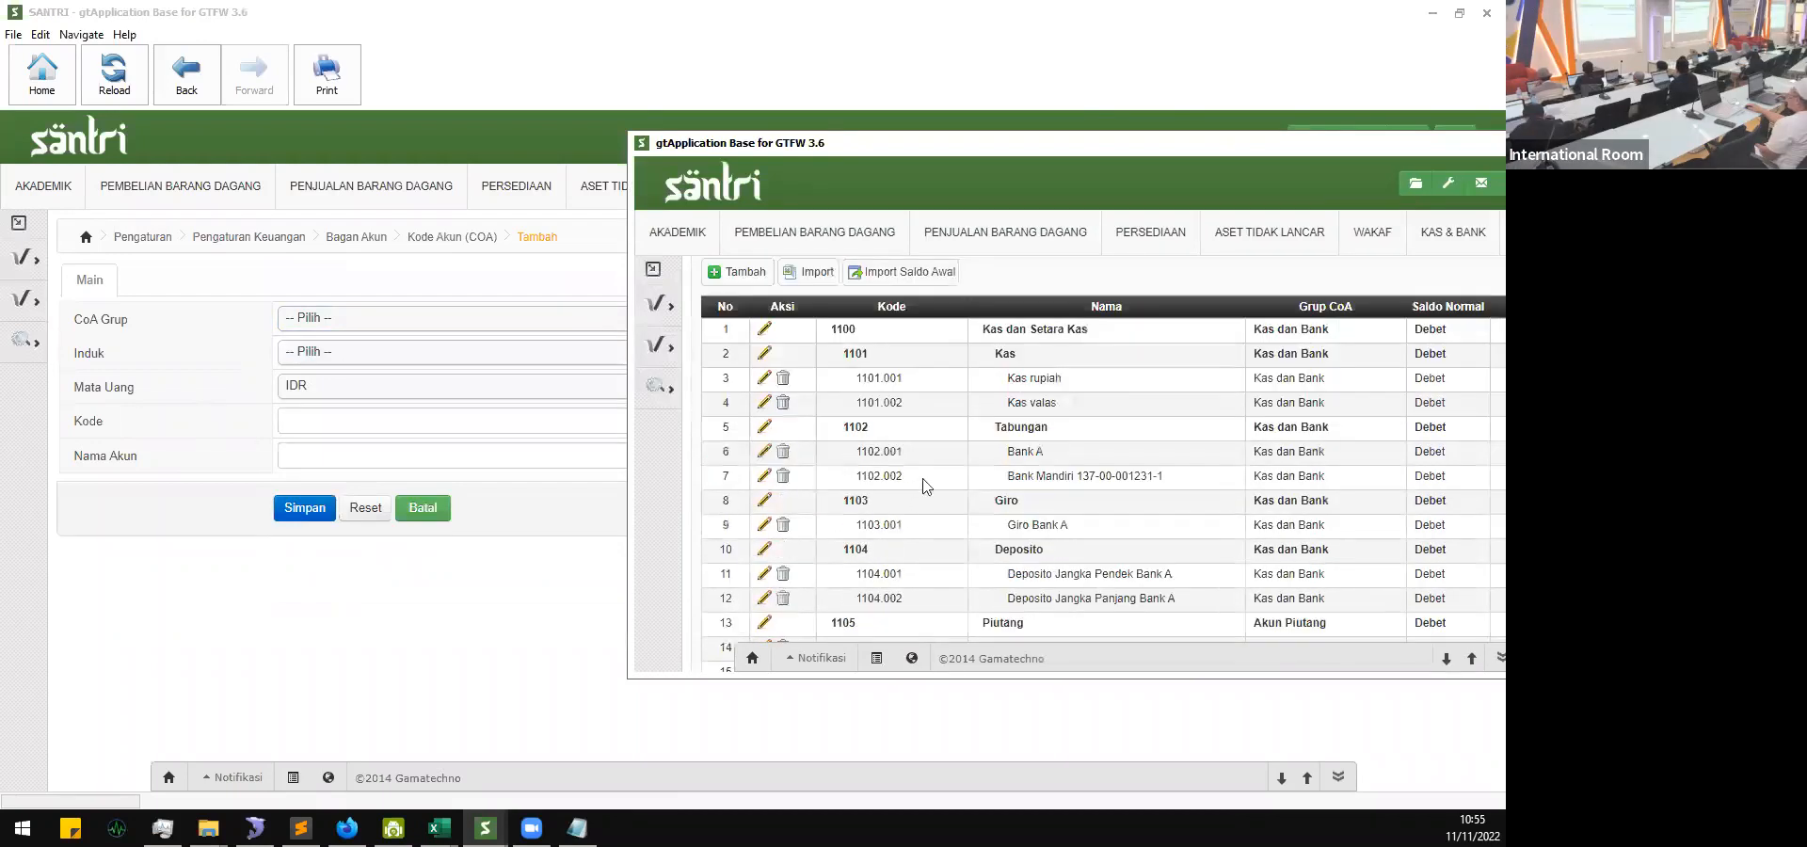
pyautogui.moveTo(872, 478); pyautogui.dragTo(1177, 480)
pyautogui.click(1184, 484)
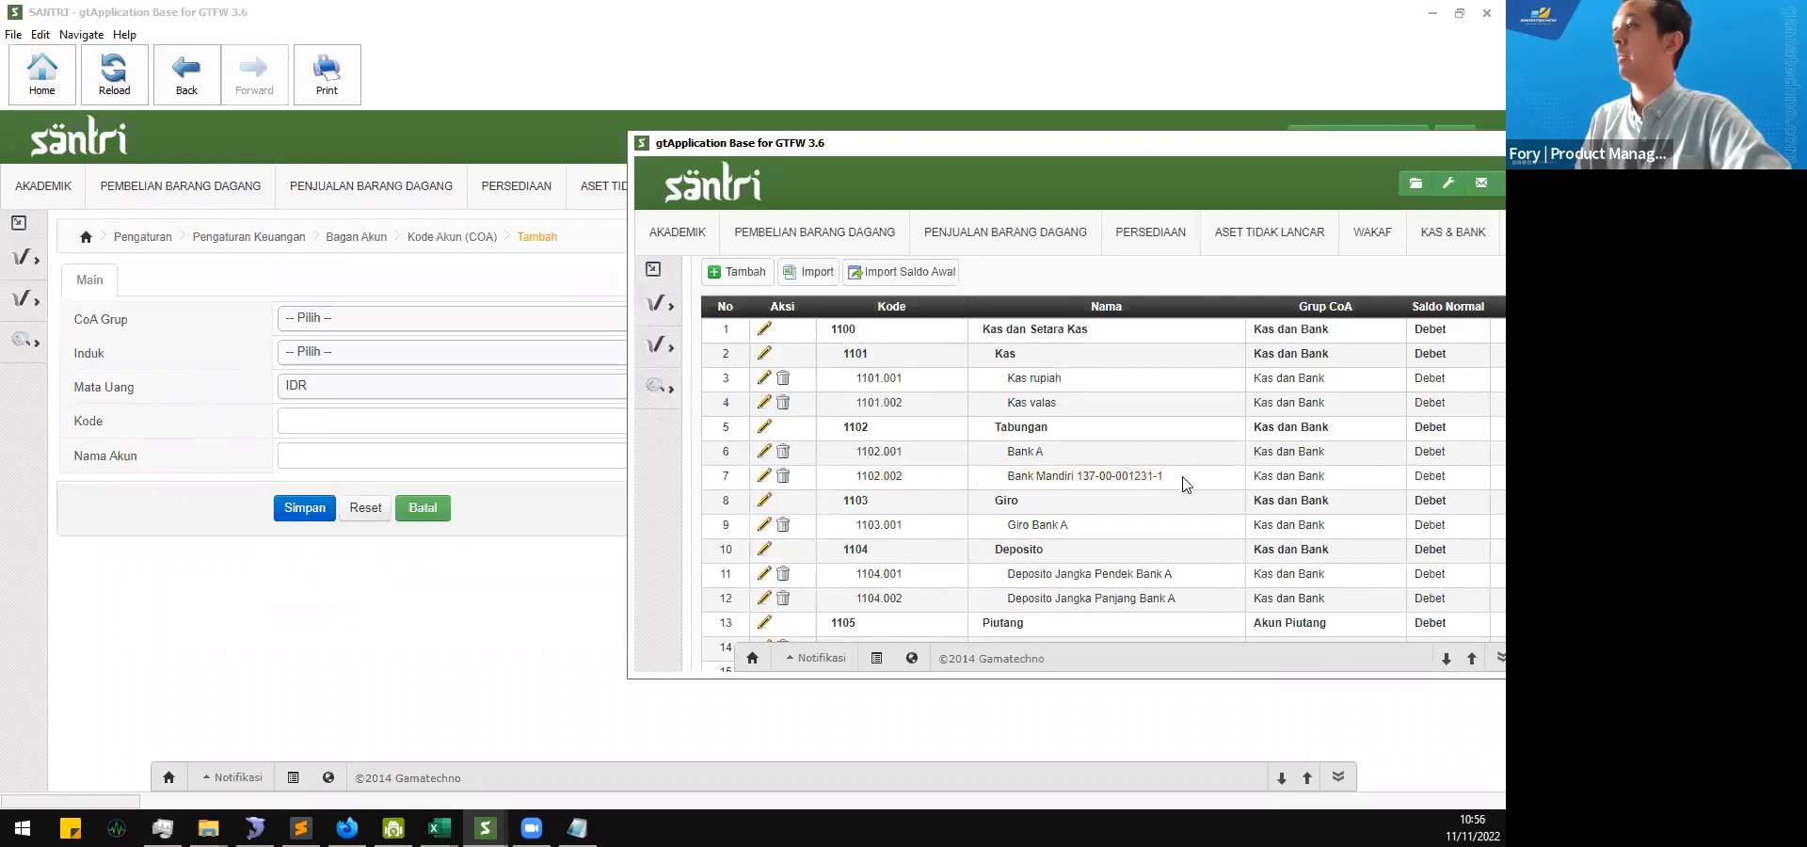
# Step: Set the new account's CoA Grup to Kas dan Bank, matching the Bank Mandiri account, and its Induk to 1102 Tabungan
pyautogui.click(382, 315)
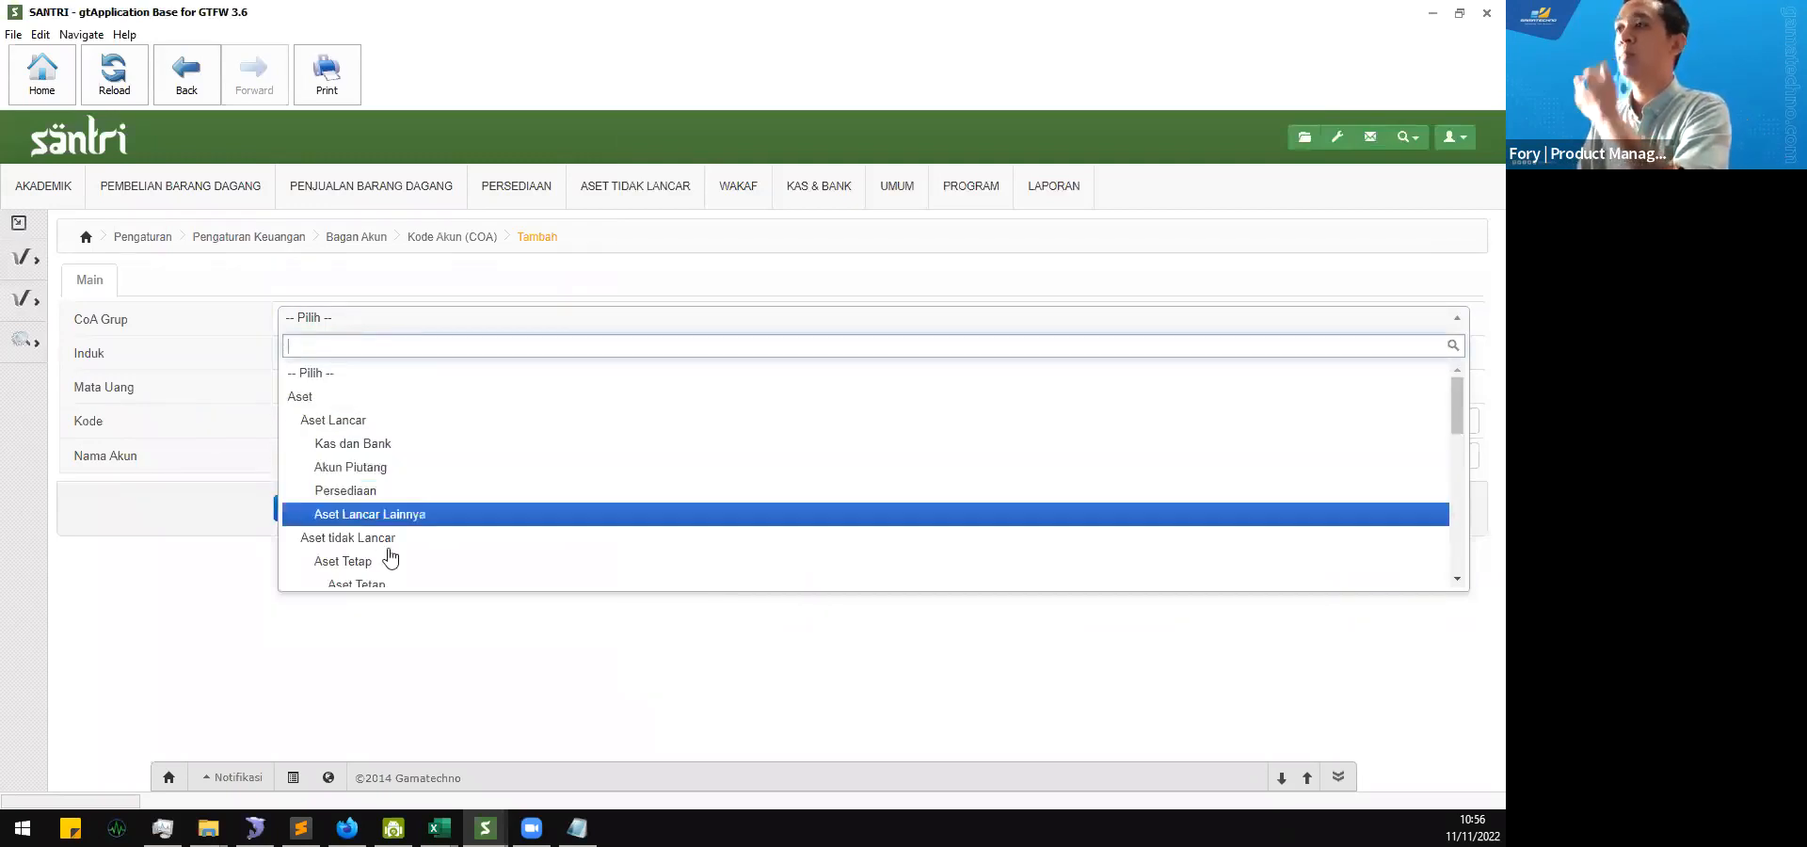
pyautogui.click(478, 686)
pyautogui.moveTo(485, 828)
pyautogui.click(565, 730)
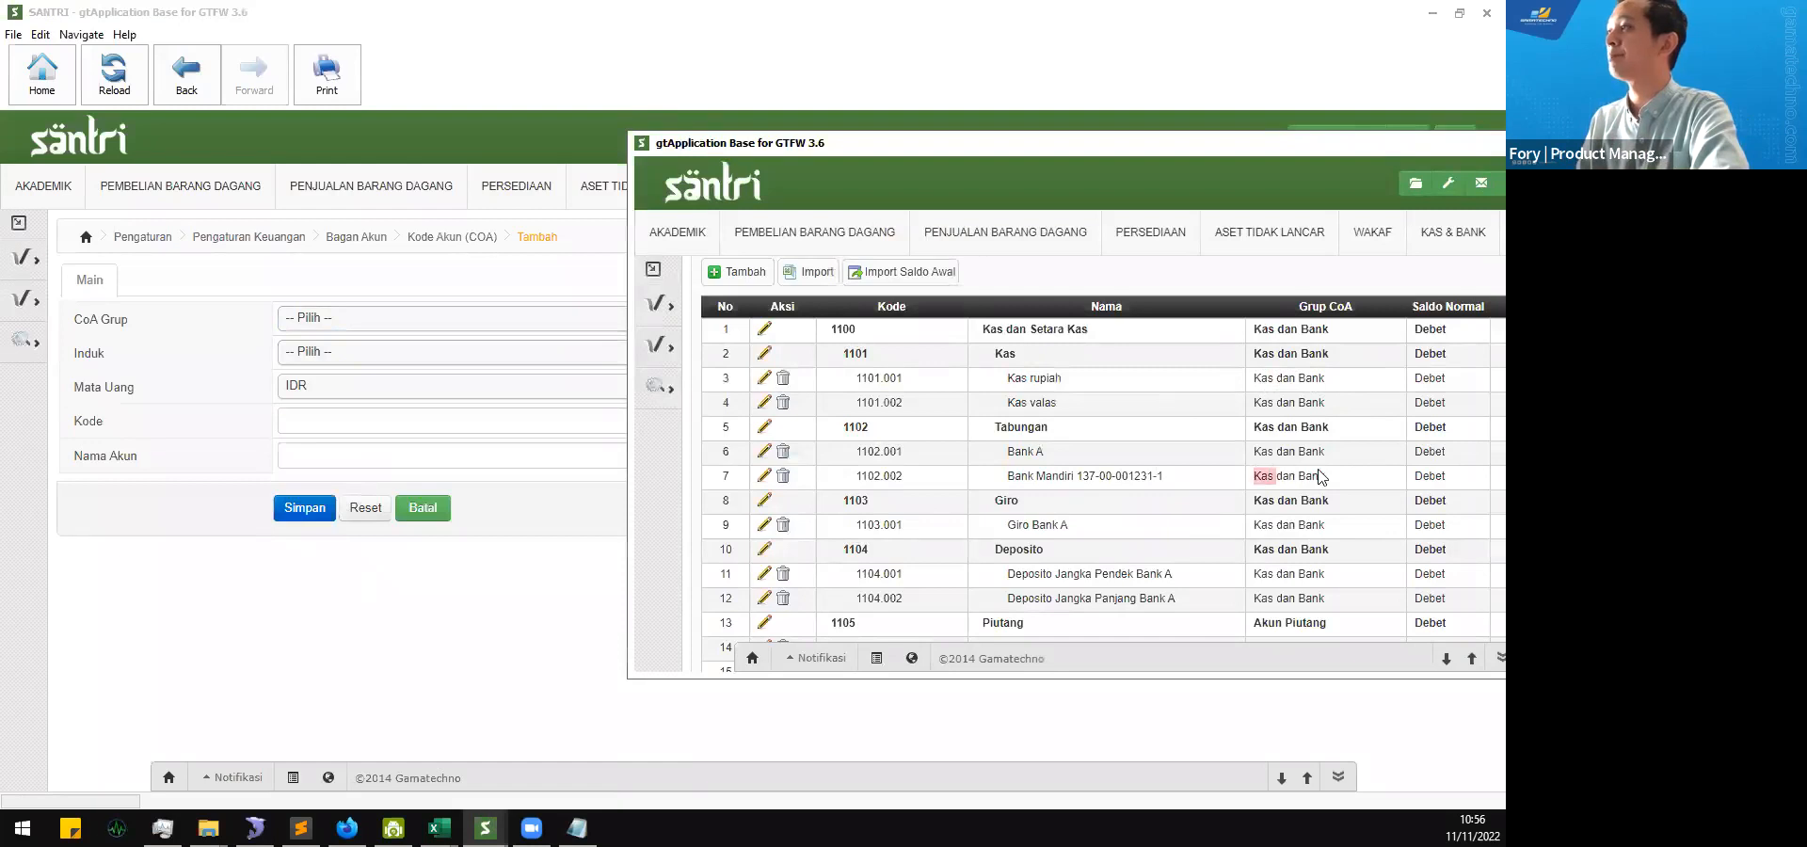
pyautogui.click(388, 320)
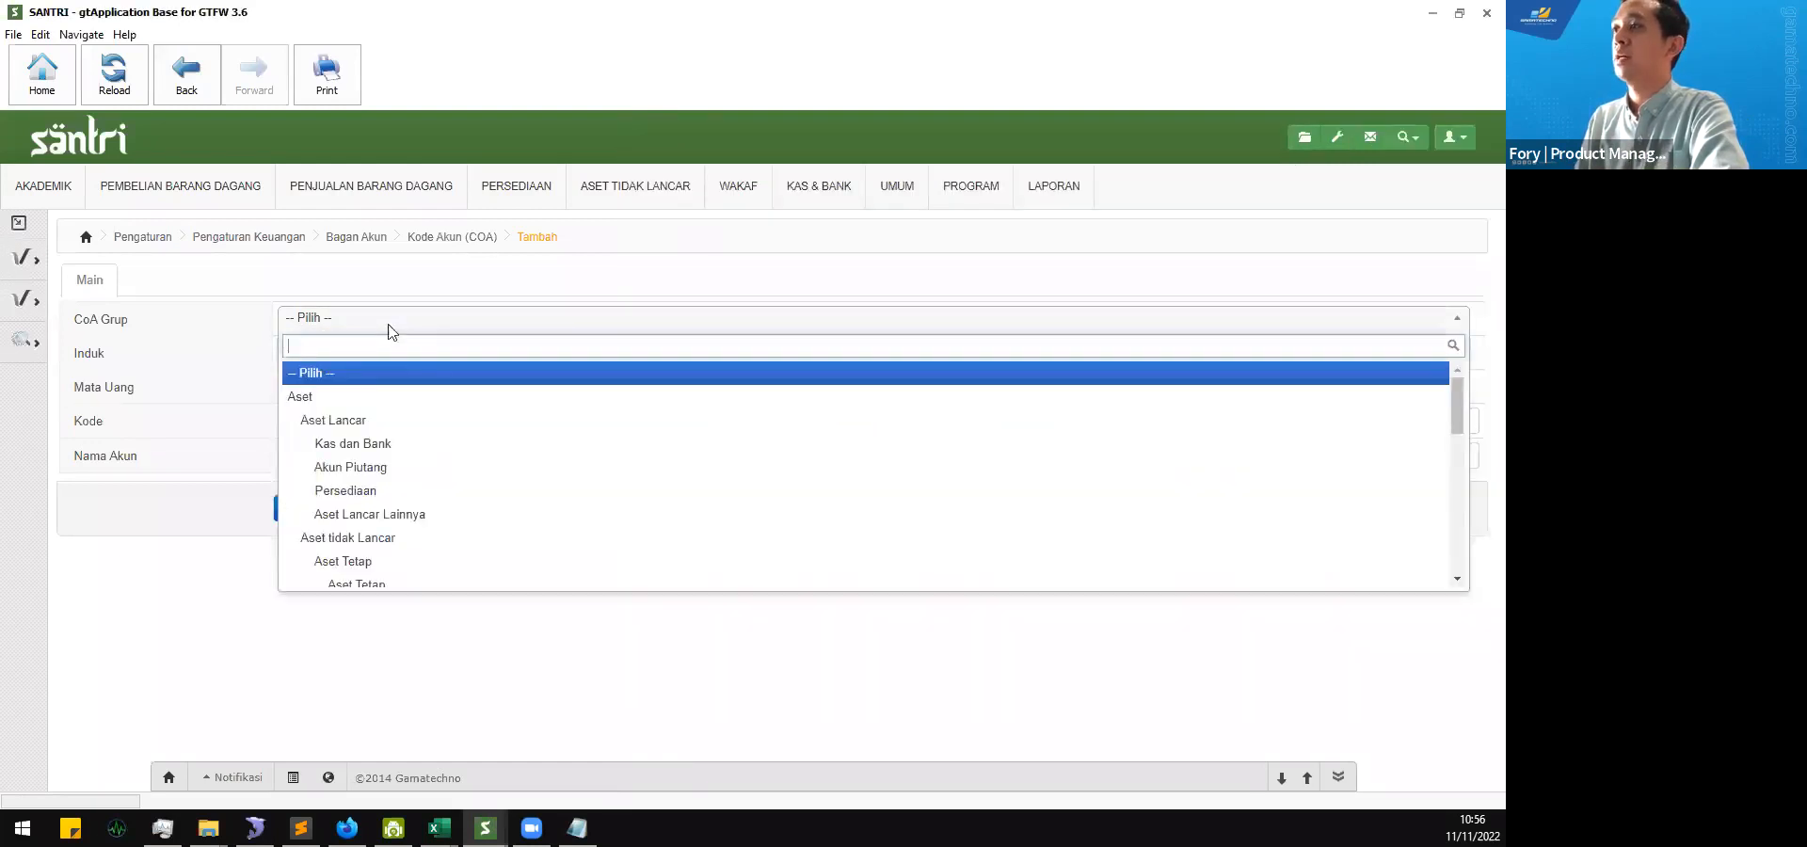
pyautogui.click(380, 450)
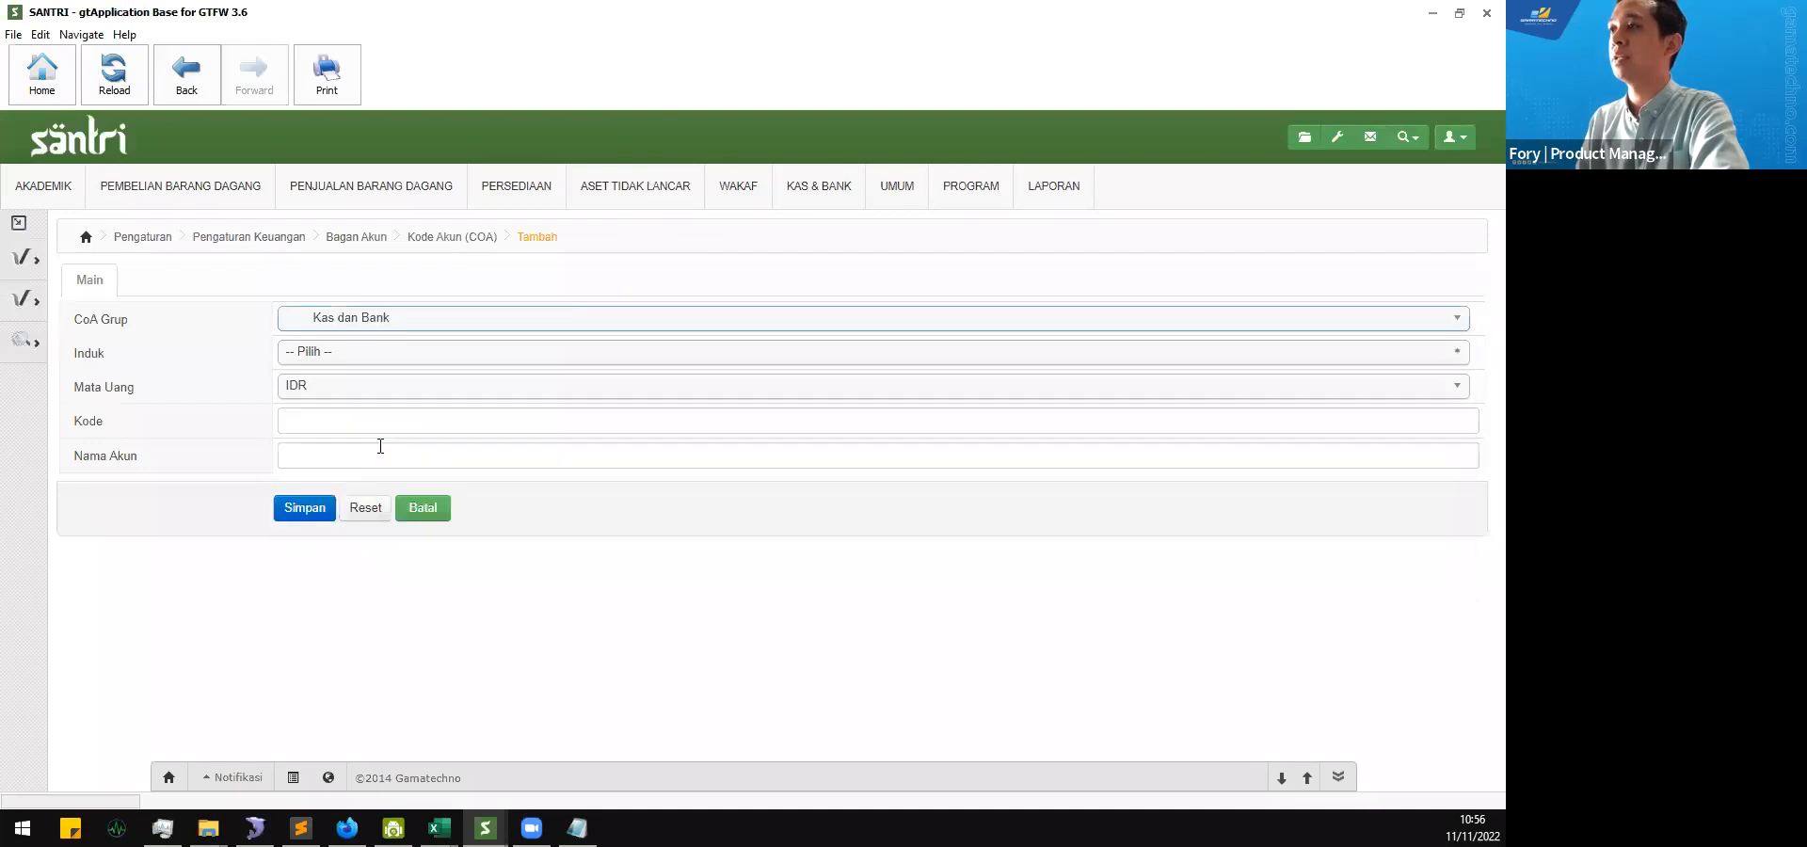
pyautogui.click(412, 362)
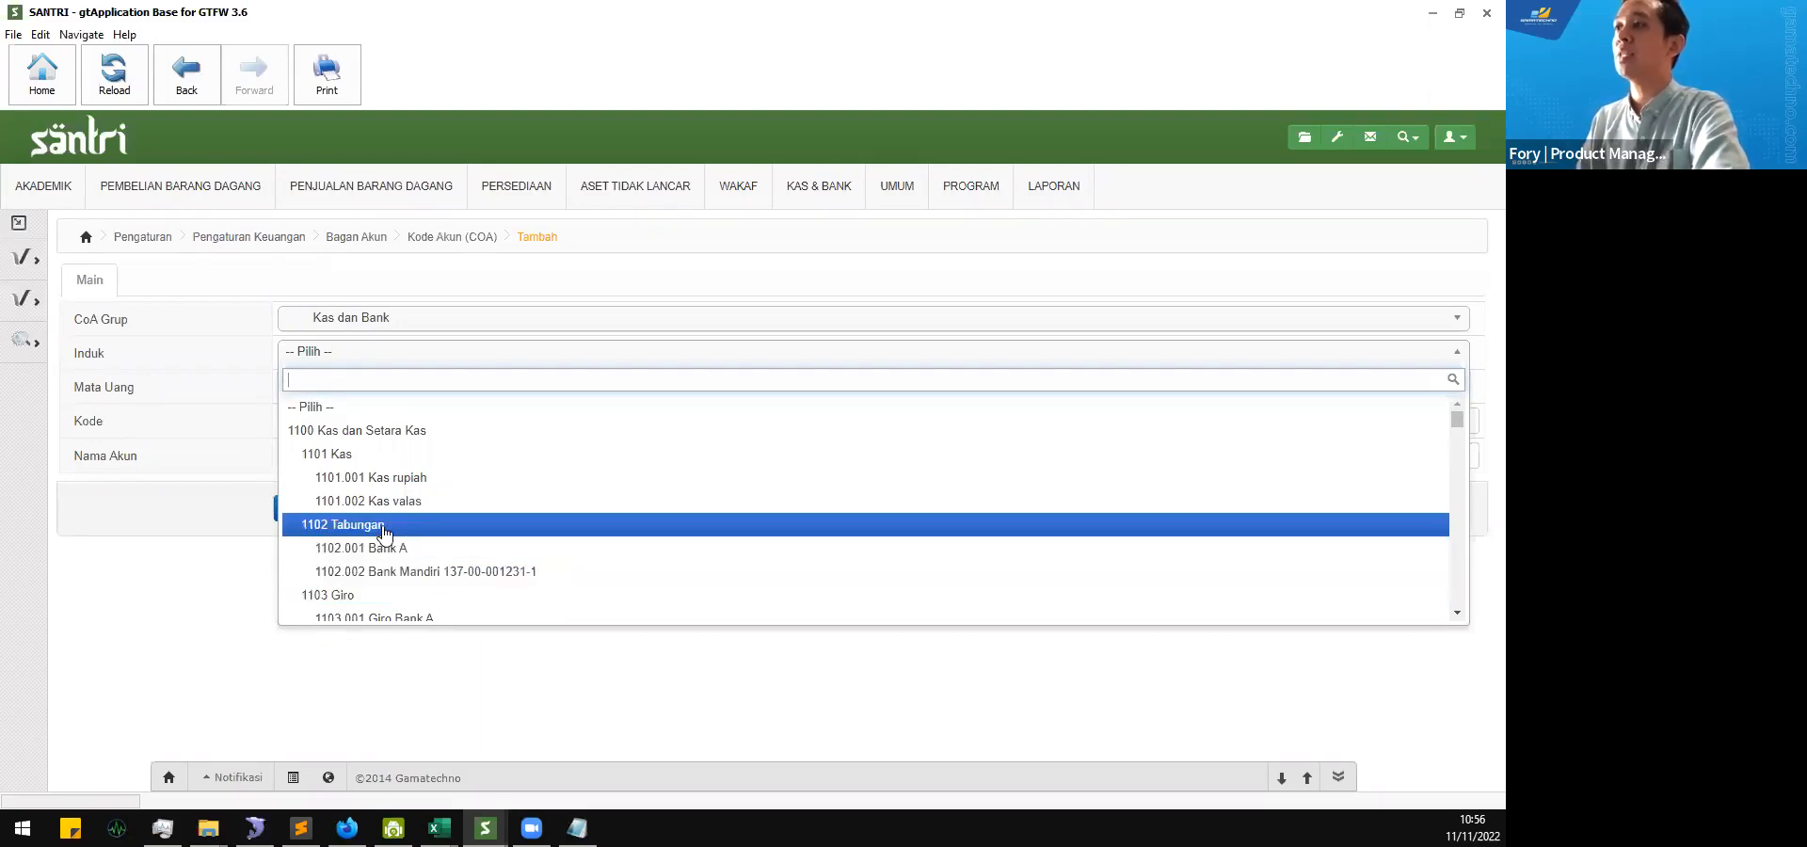
pyautogui.click(329, 534)
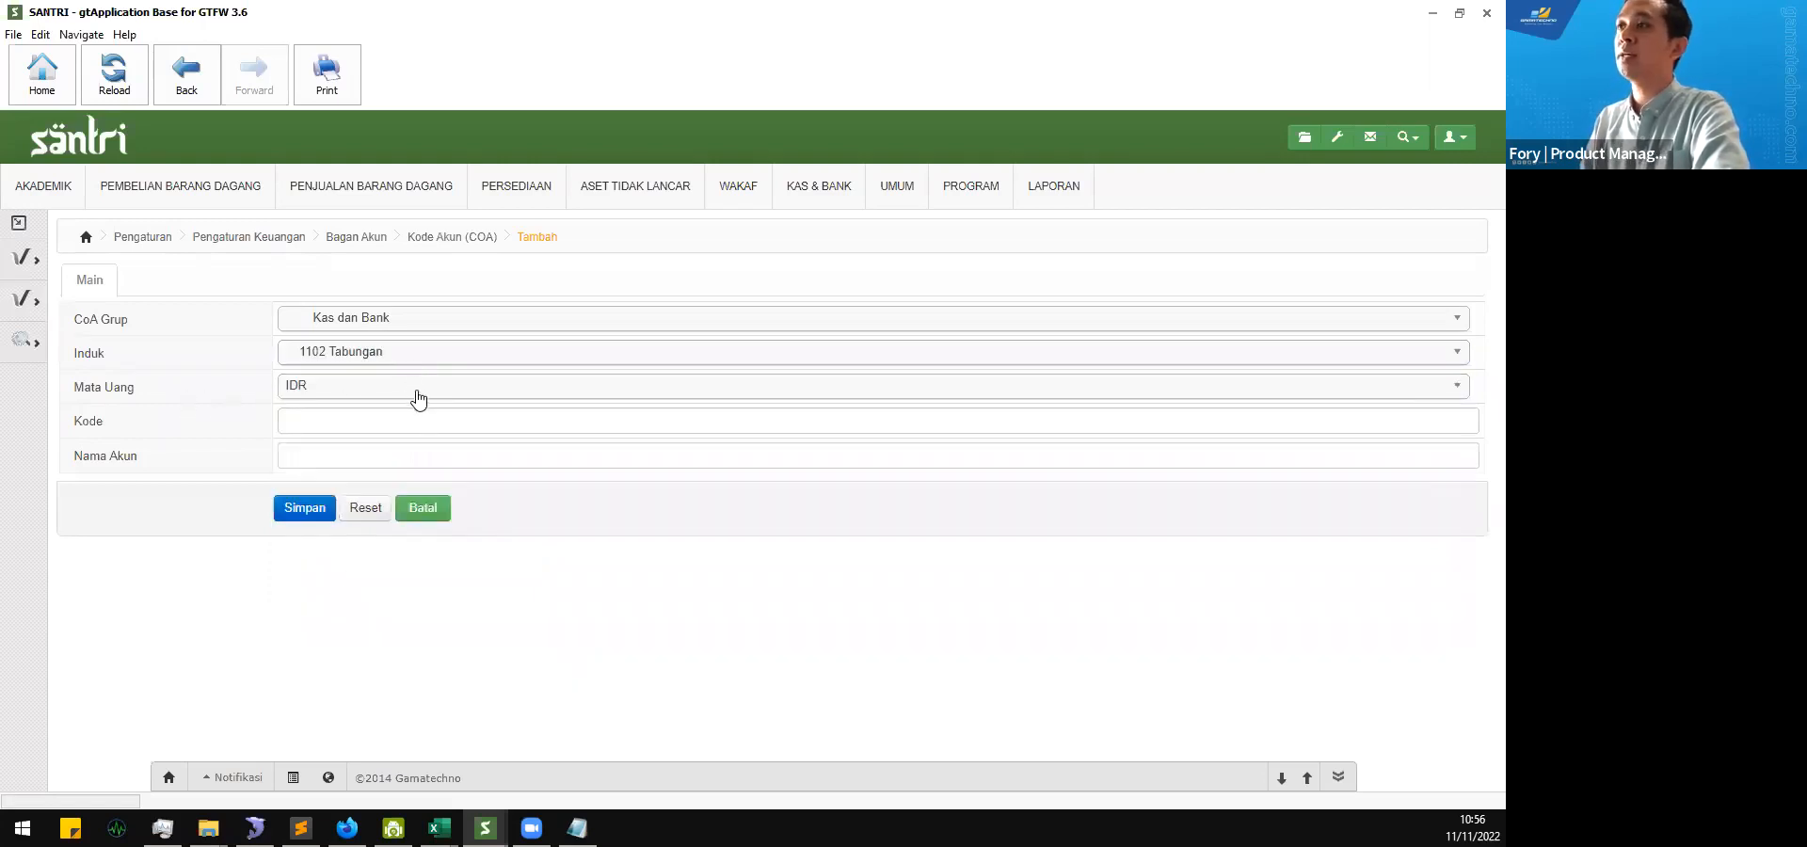
# Step: Copy code 1102.002 from the account list in the second window and adapt it to 1102.003 as the new account's Kode
pyautogui.click(360, 418)
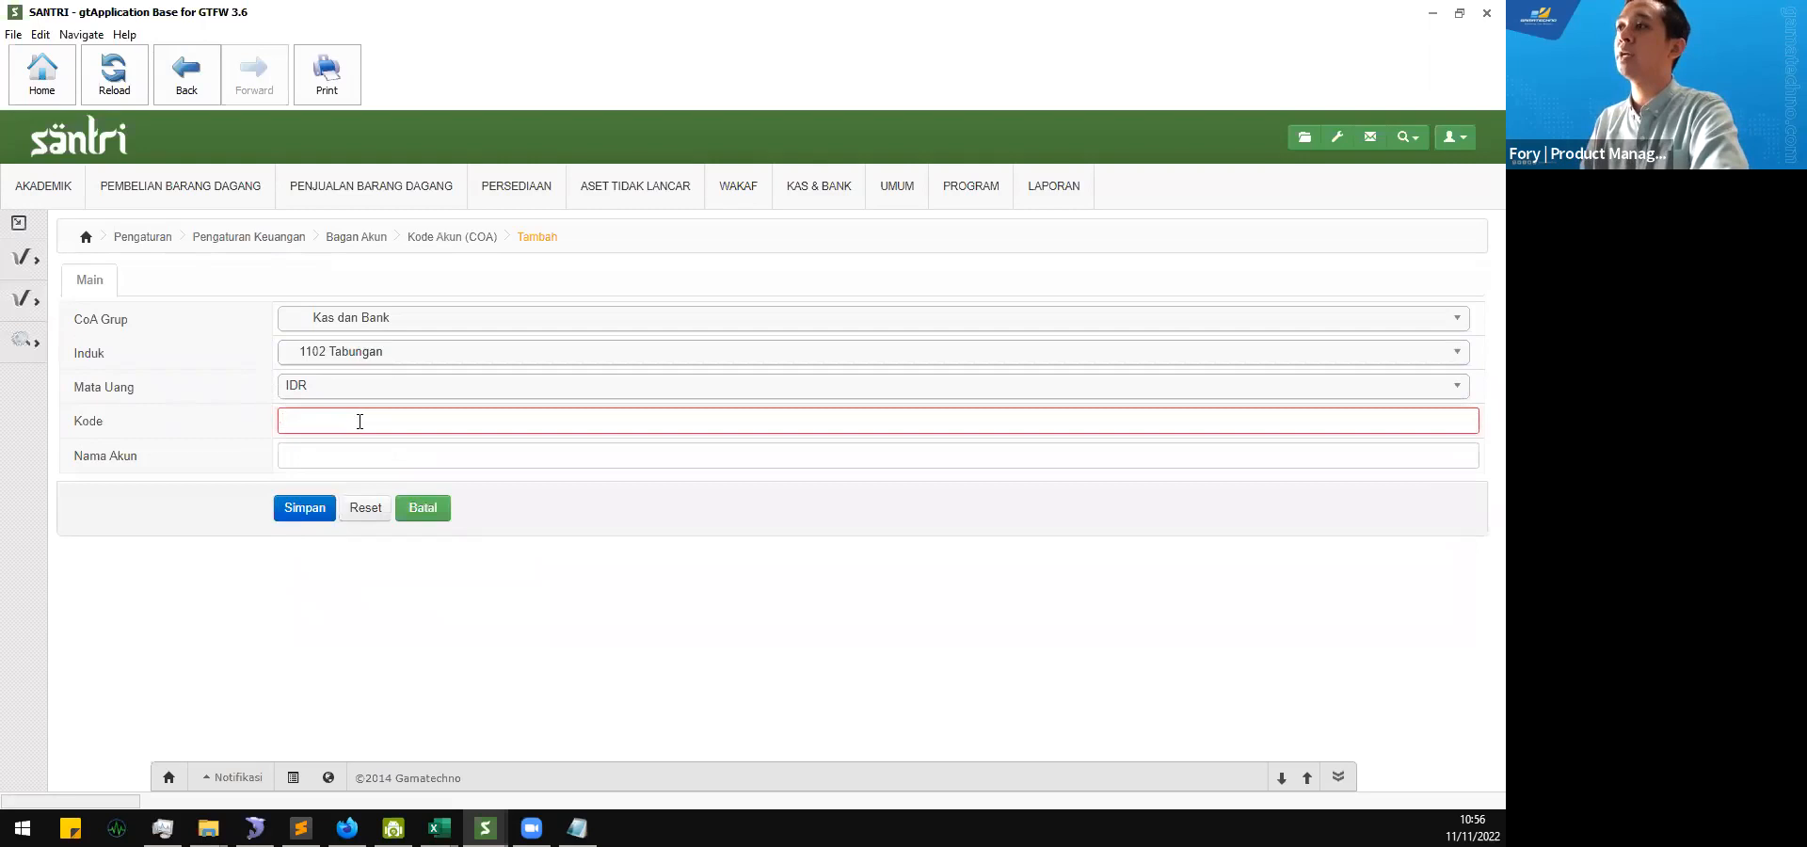
pyautogui.moveTo(486, 828)
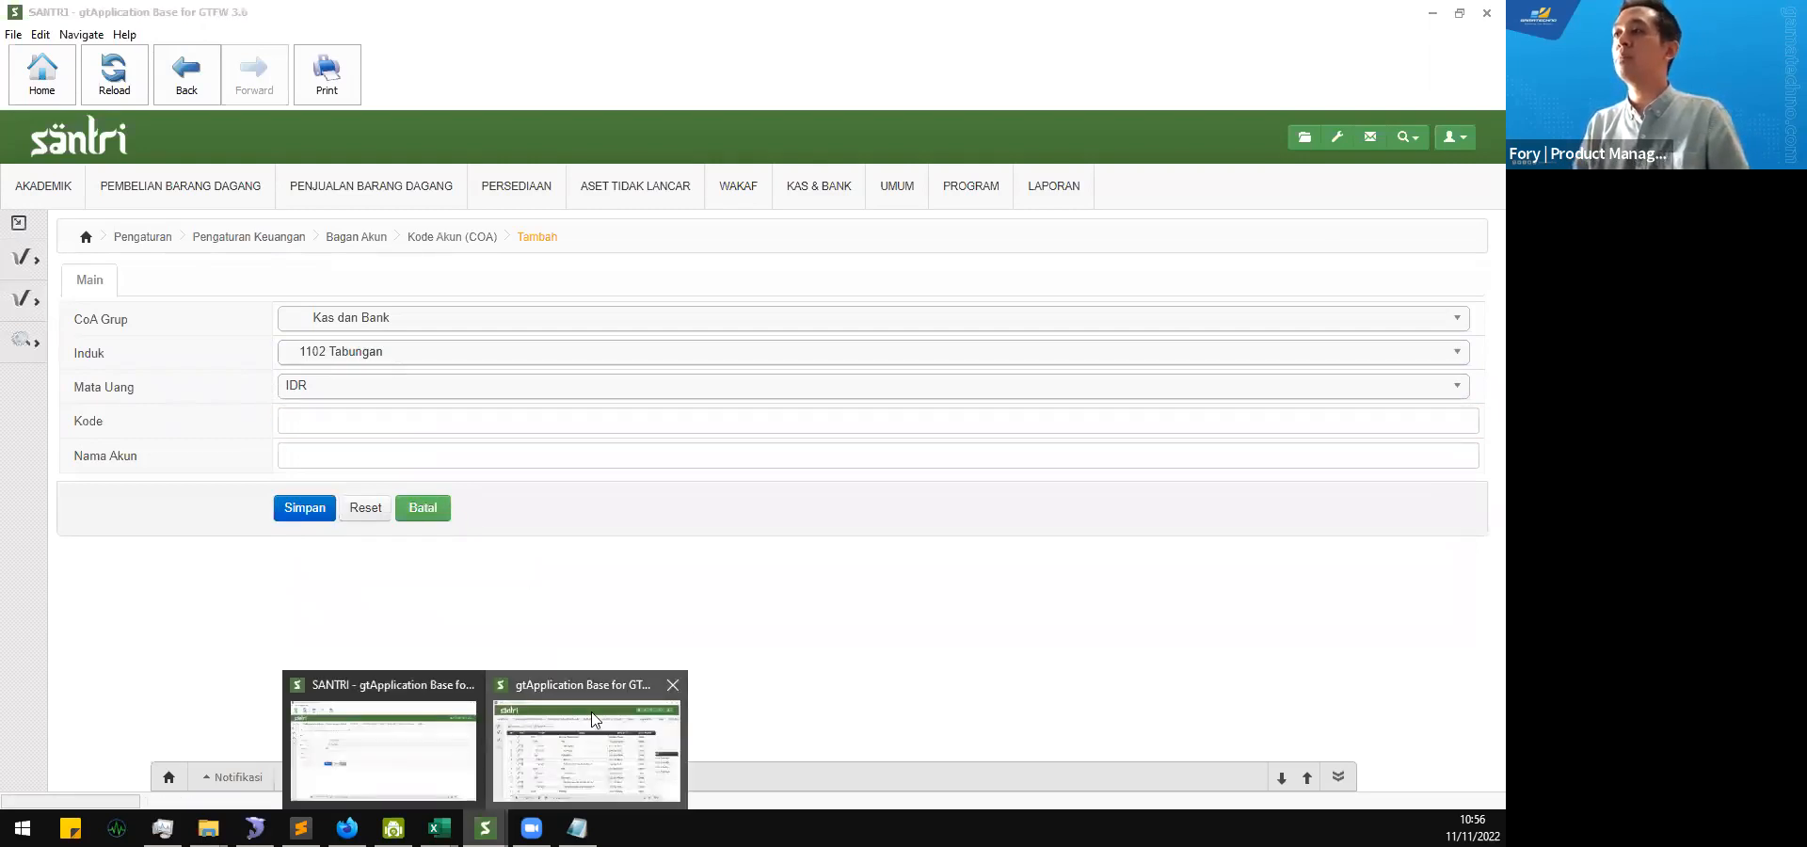
pyautogui.click(588, 739)
pyautogui.moveTo(858, 475)
pyautogui.mouseDown()
pyautogui.moveTo(911, 480)
pyautogui.moveTo(858, 475)
pyautogui.mouseUp()
pyautogui.hotkey('ctrl', 'c')
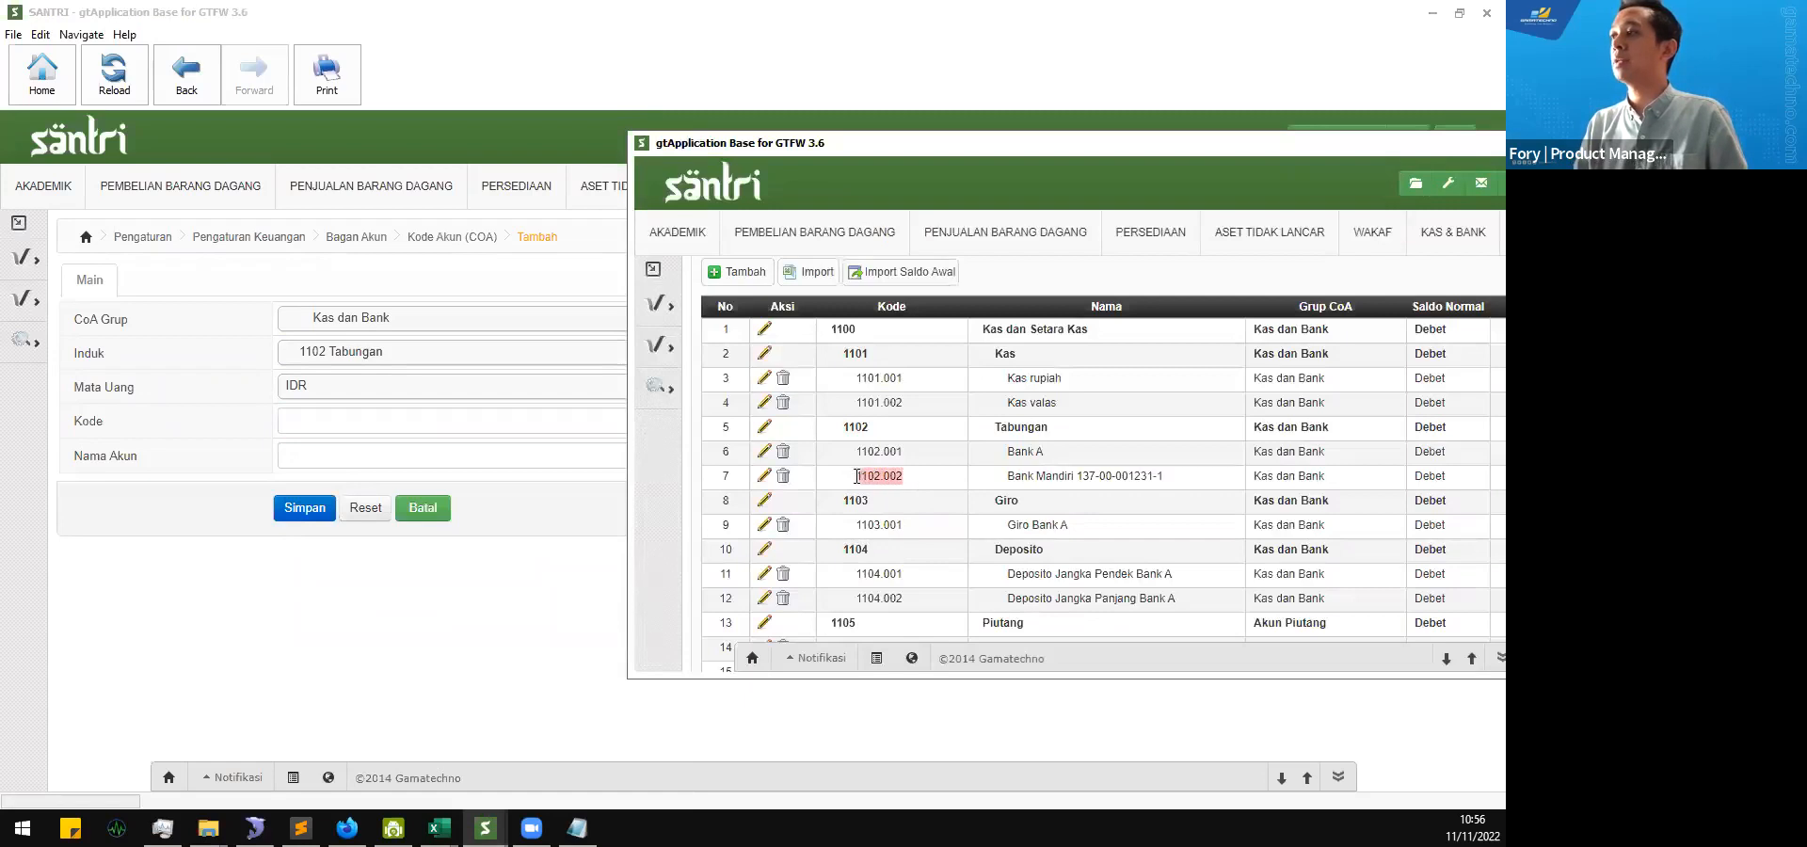
pyautogui.click(463, 430)
pyautogui.hotkey('ctrl', 'v')
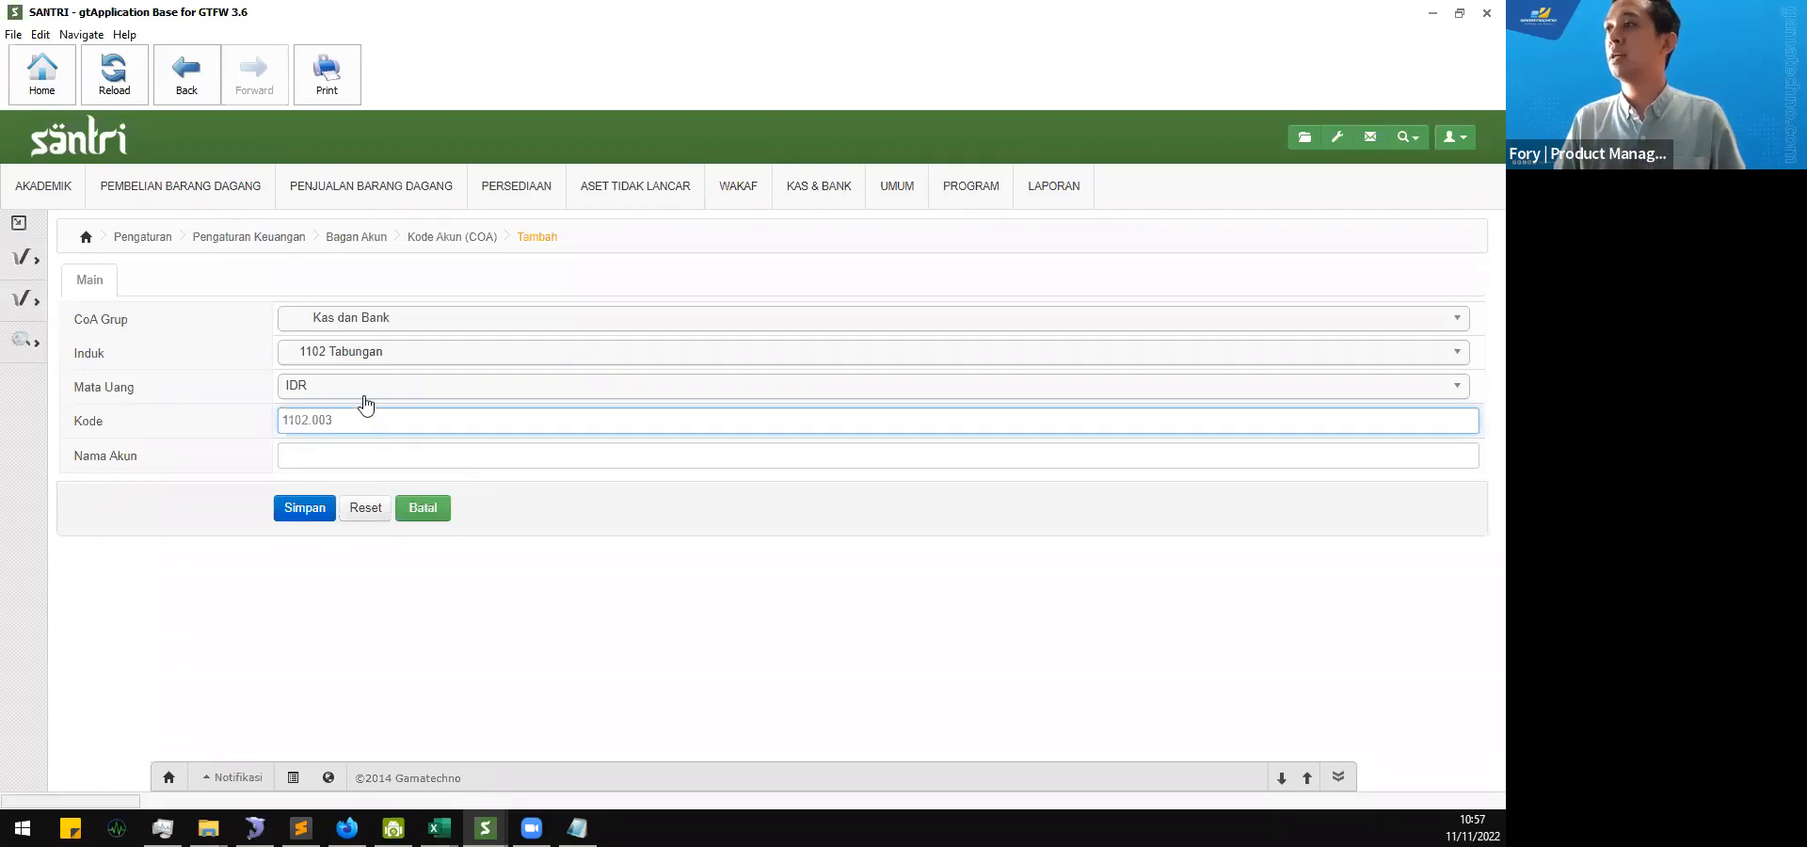
# Step: Check the existing Tabungan accounts in the second window and enter "Bank BNI" as Nama Akun
pyautogui.moveTo(485, 828)
pyautogui.click(587, 734)
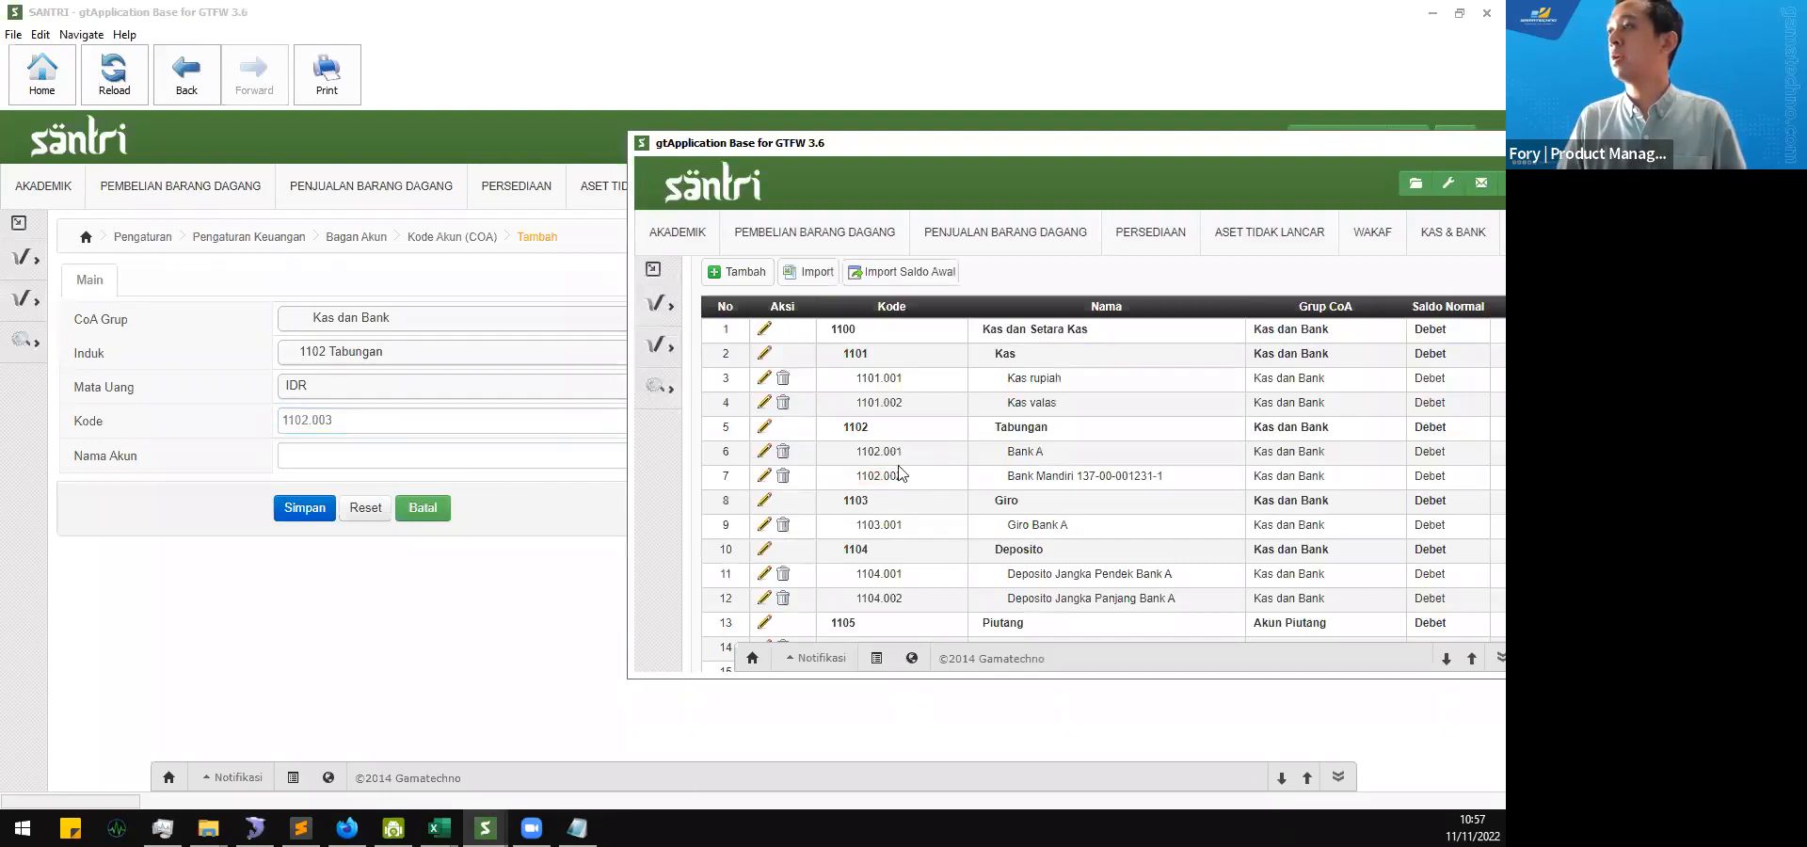
pyautogui.click(456, 459)
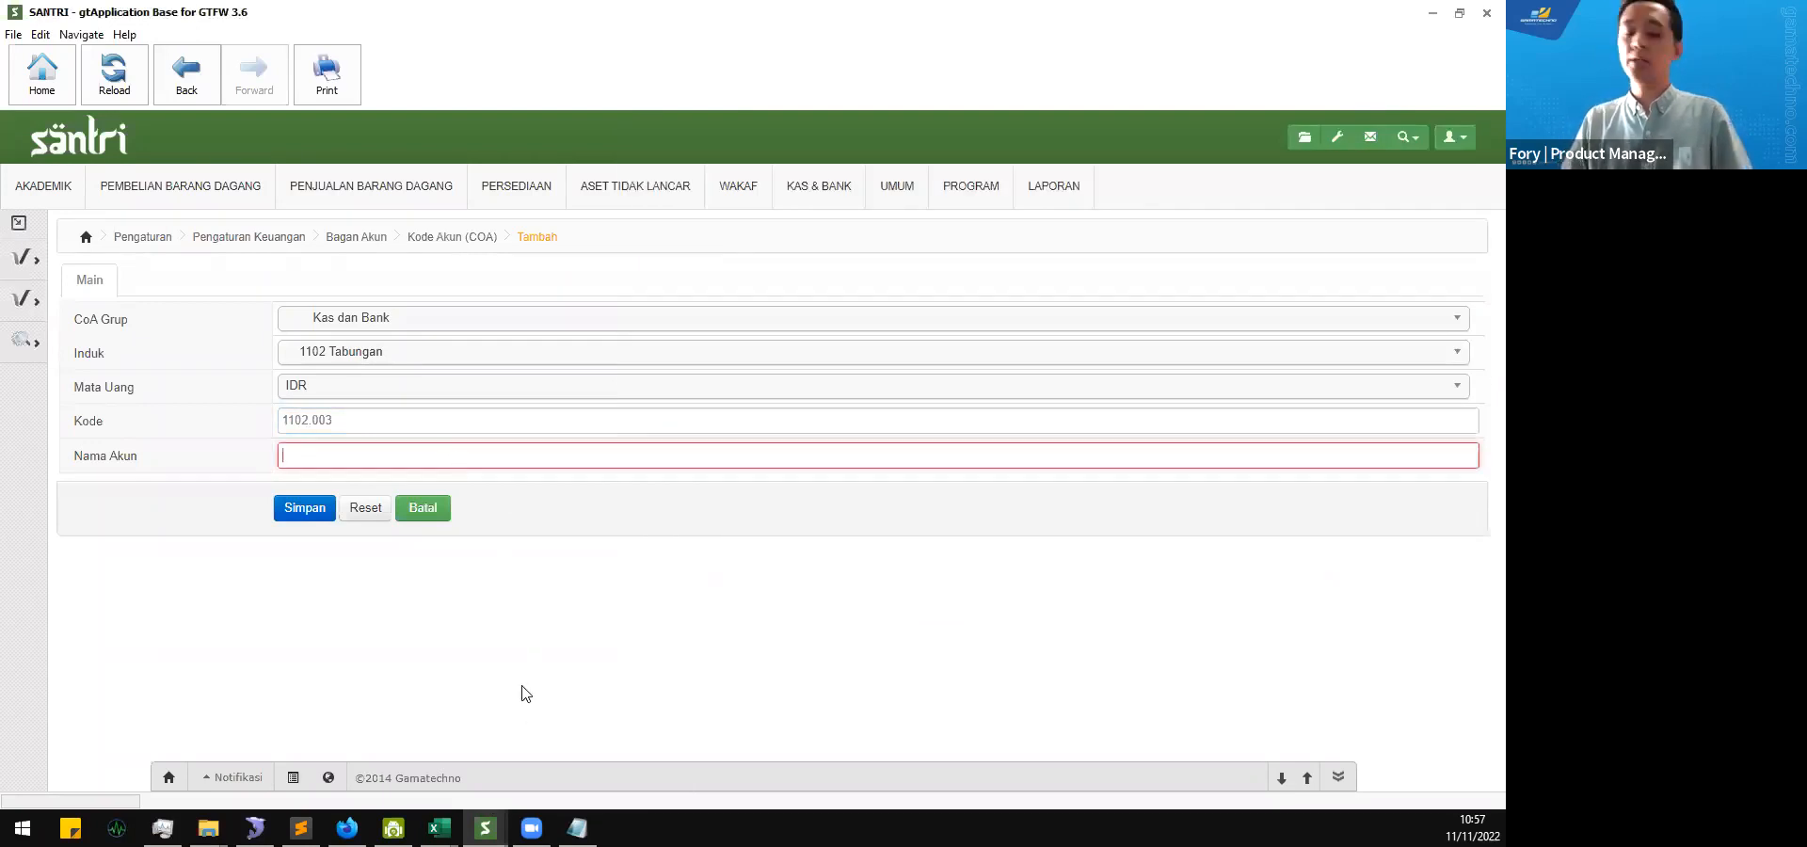
pyautogui.write('Bank BNI')
# Step: Check the Bank Mandiri account's naming in the second window and append the bank account number to Nama Akun after "Bank BNI"
pyautogui.click(484, 828)
pyautogui.click(536, 770)
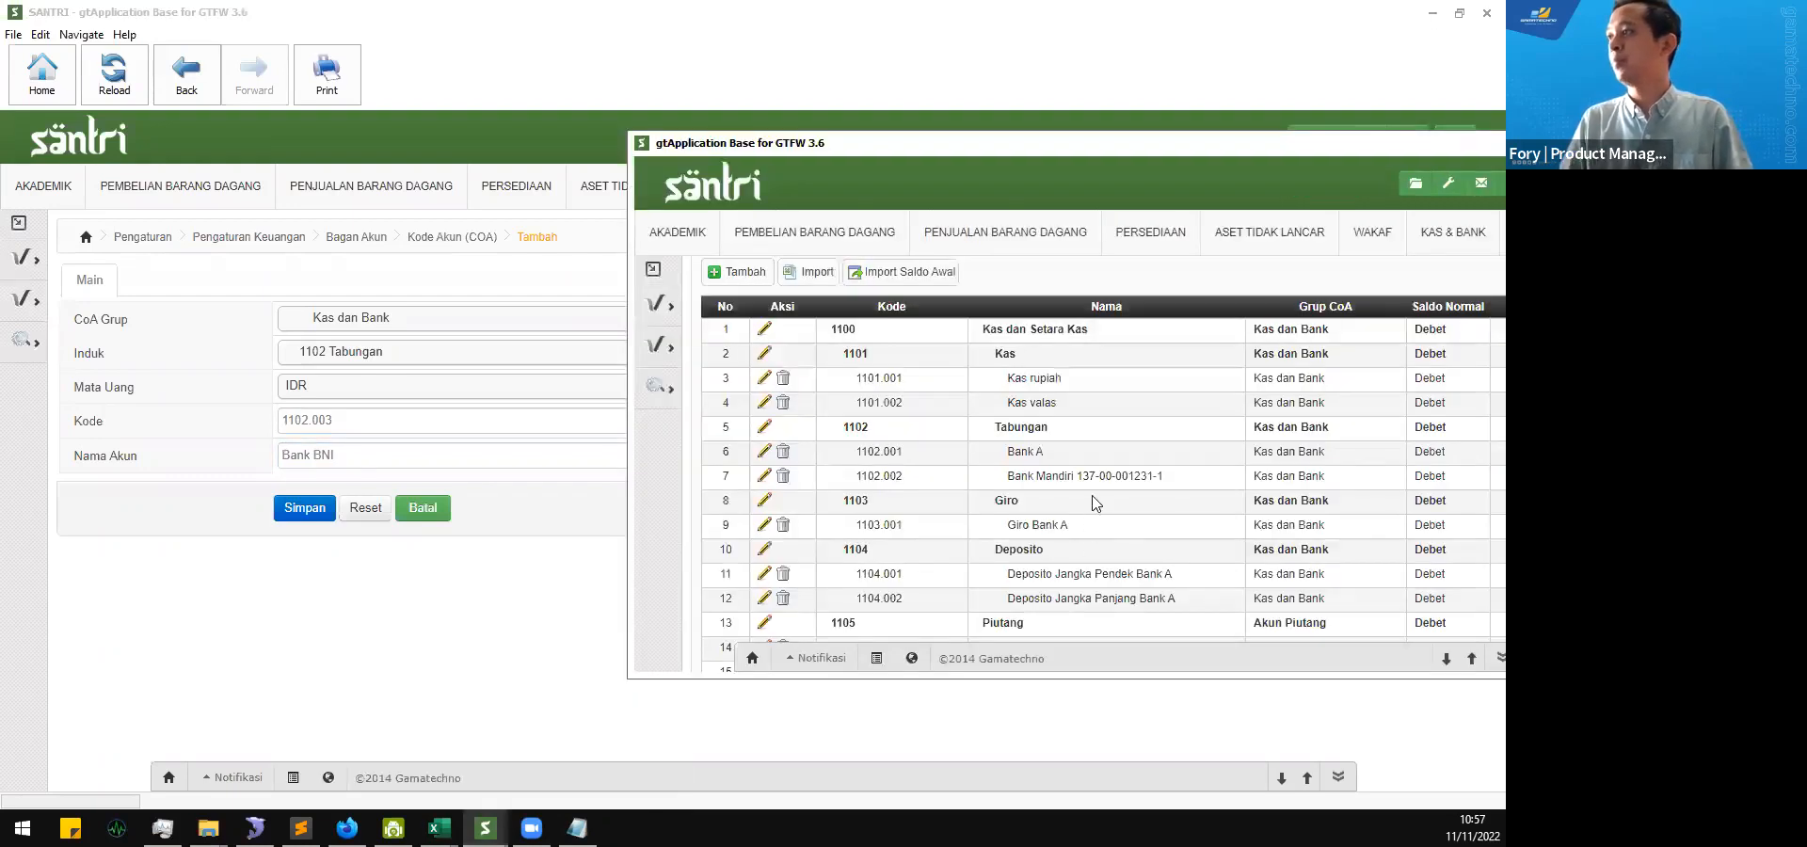
pyautogui.click(461, 626)
pyautogui.click(497, 454)
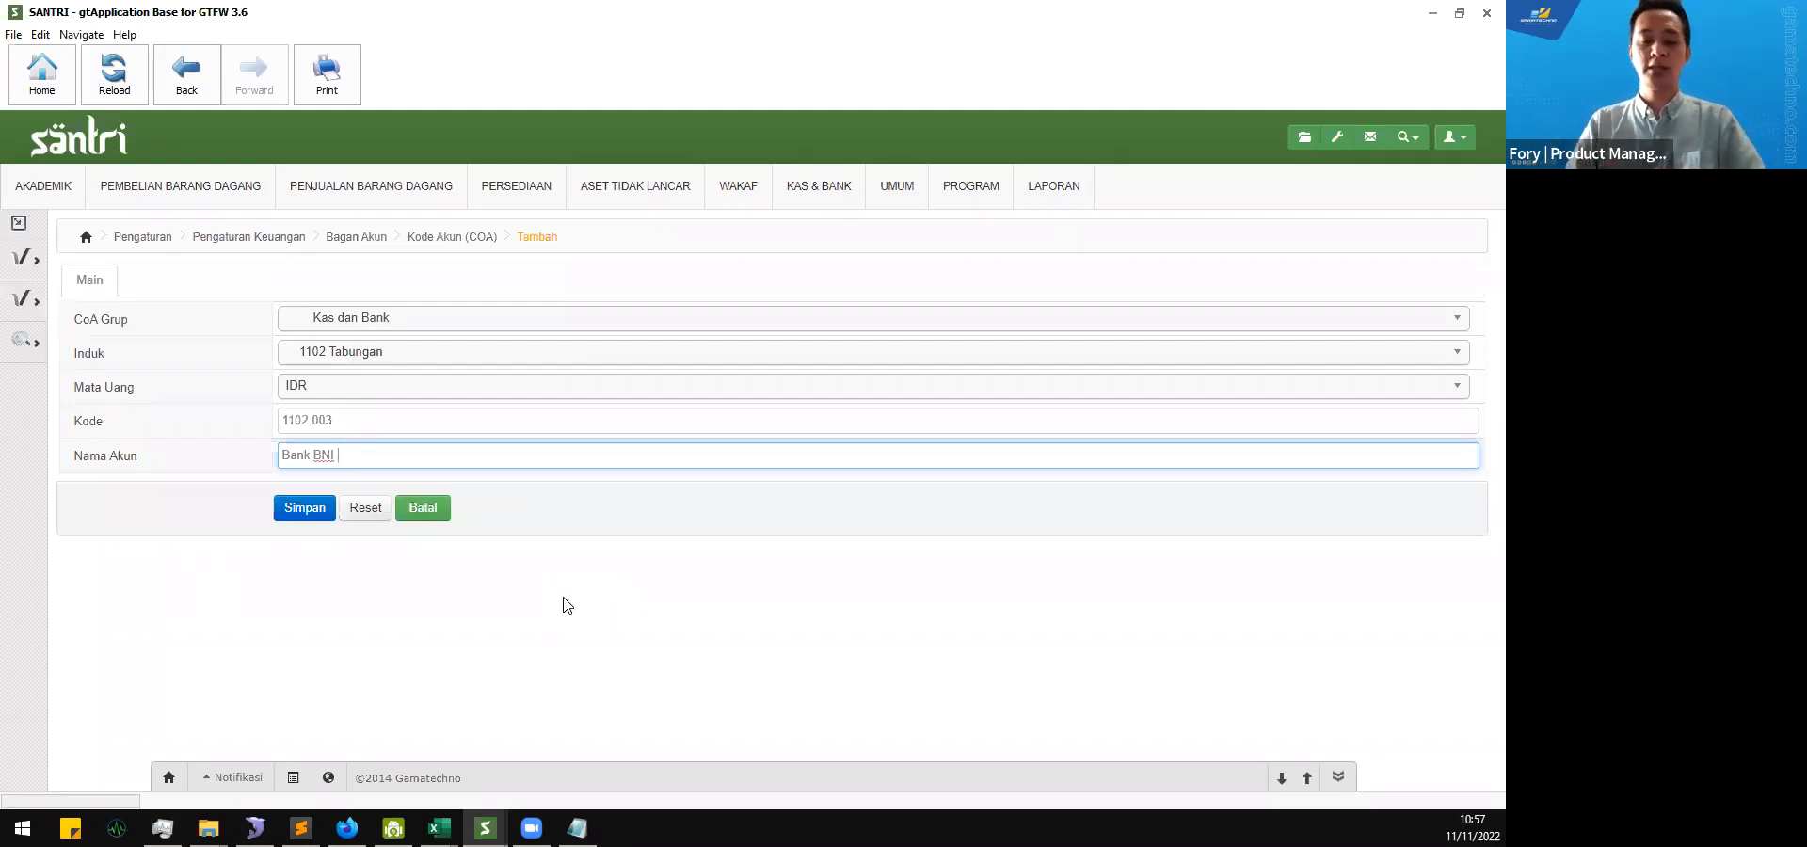
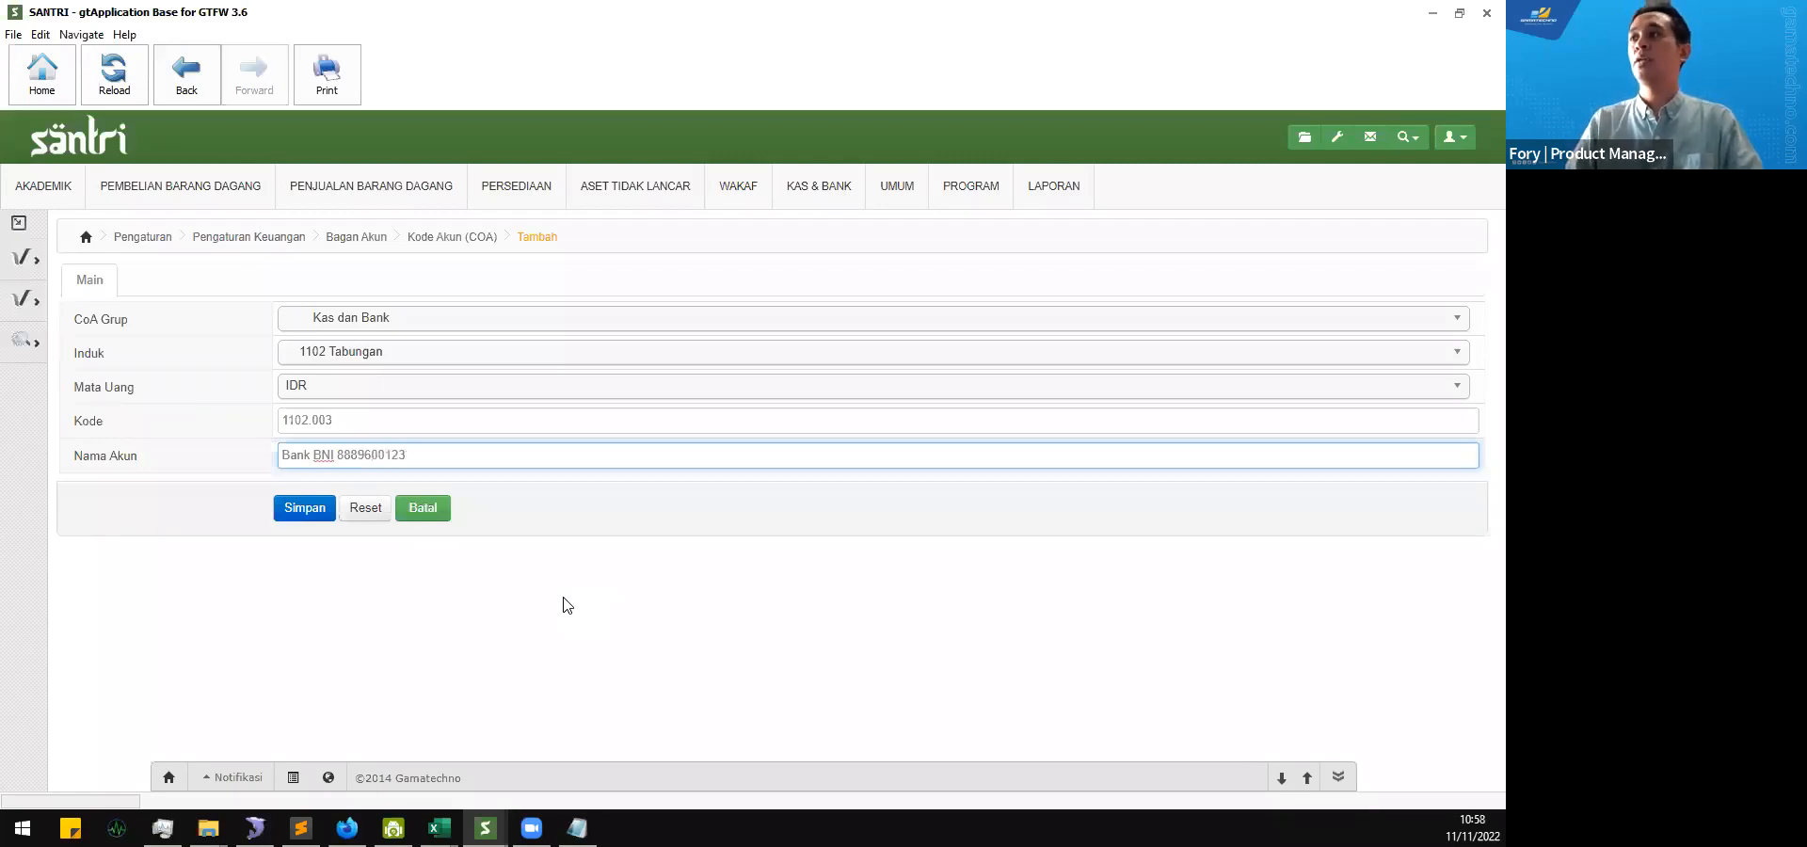
pyautogui.click(568, 605)
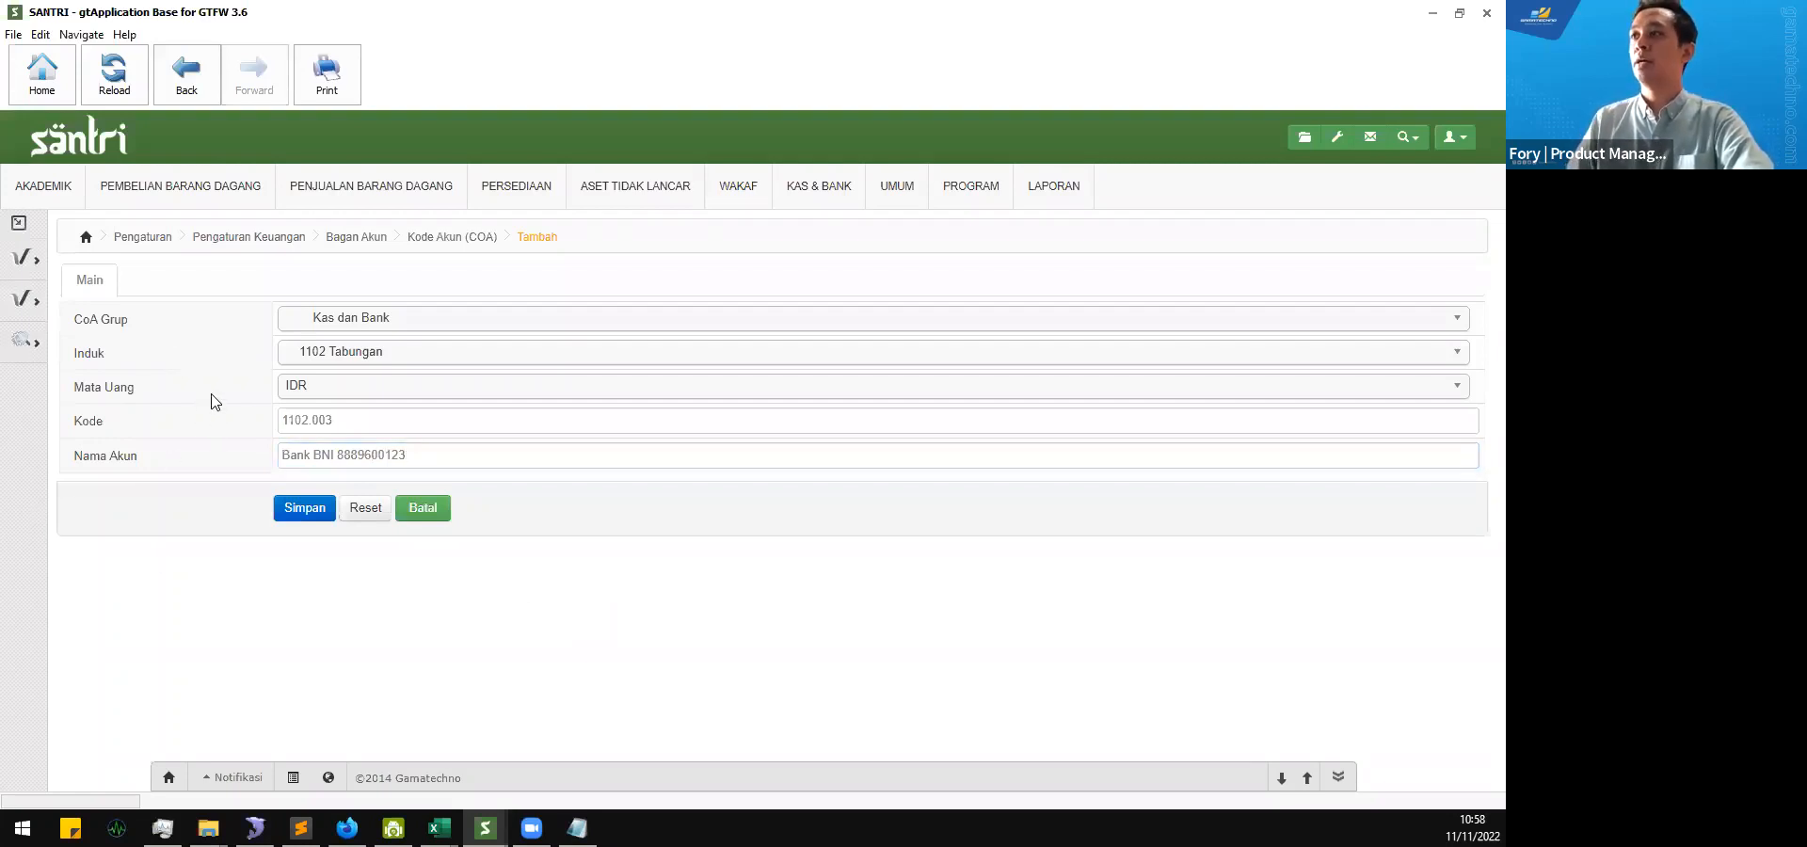
pyautogui.click(316, 455)
pyautogui.click(266, 436)
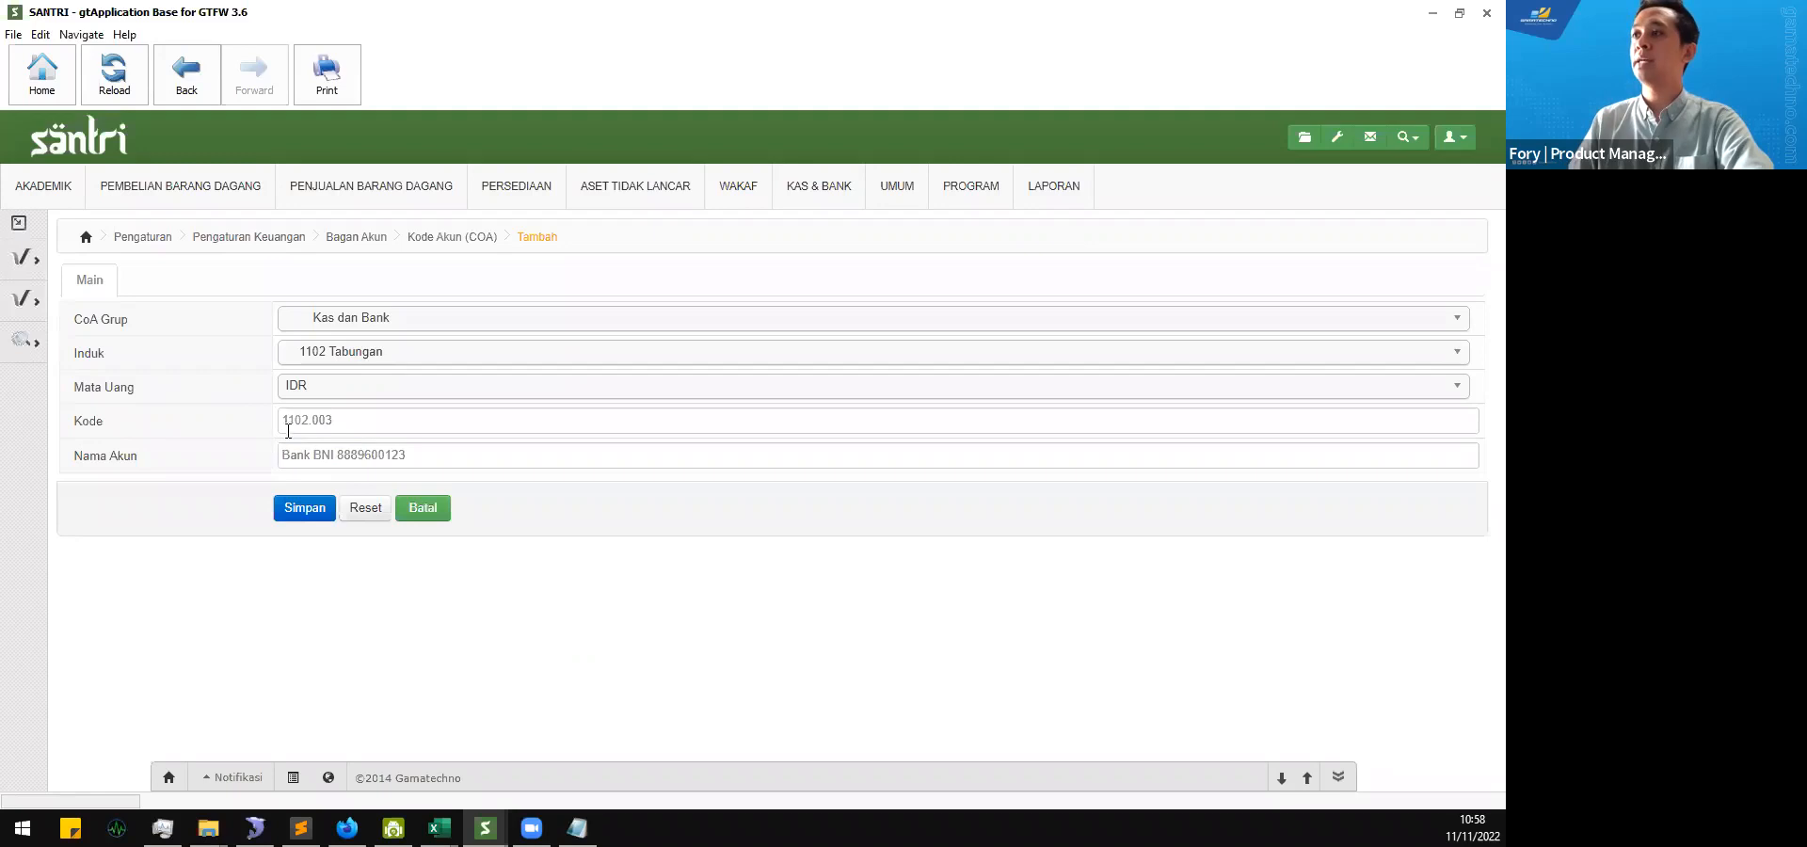
# Step: Recheck the new Bank BNI account's Kode and Induk, keep Kas dan Bank as its CoA Grup, and save the account
pyautogui.click(347, 424)
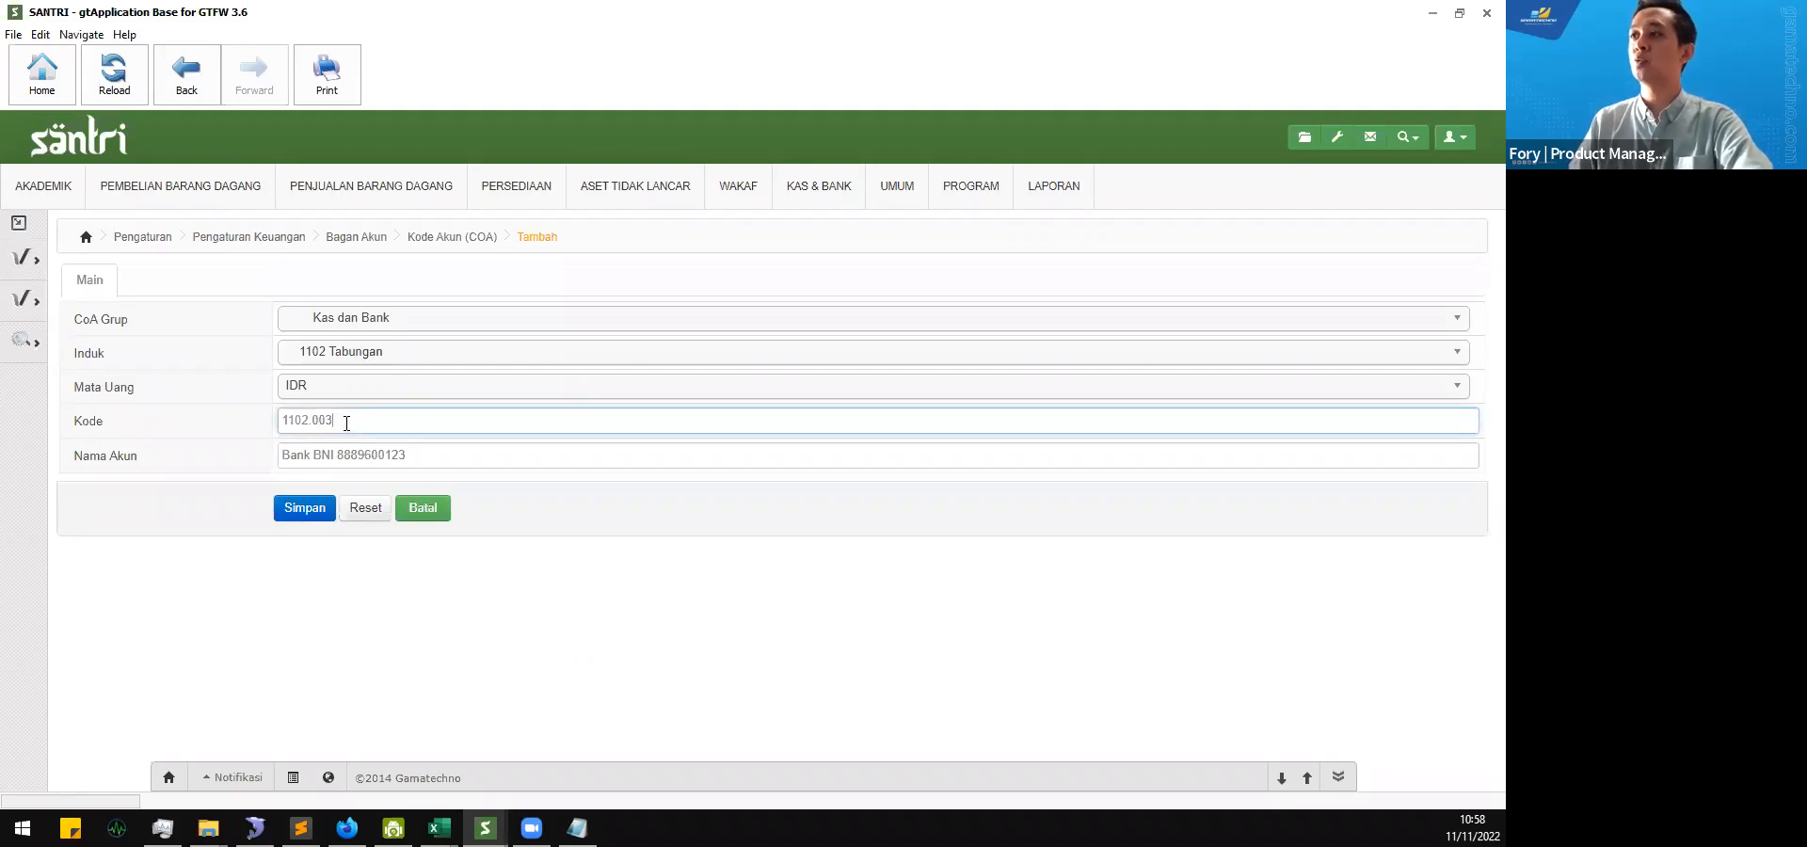
pyautogui.click(196, 406)
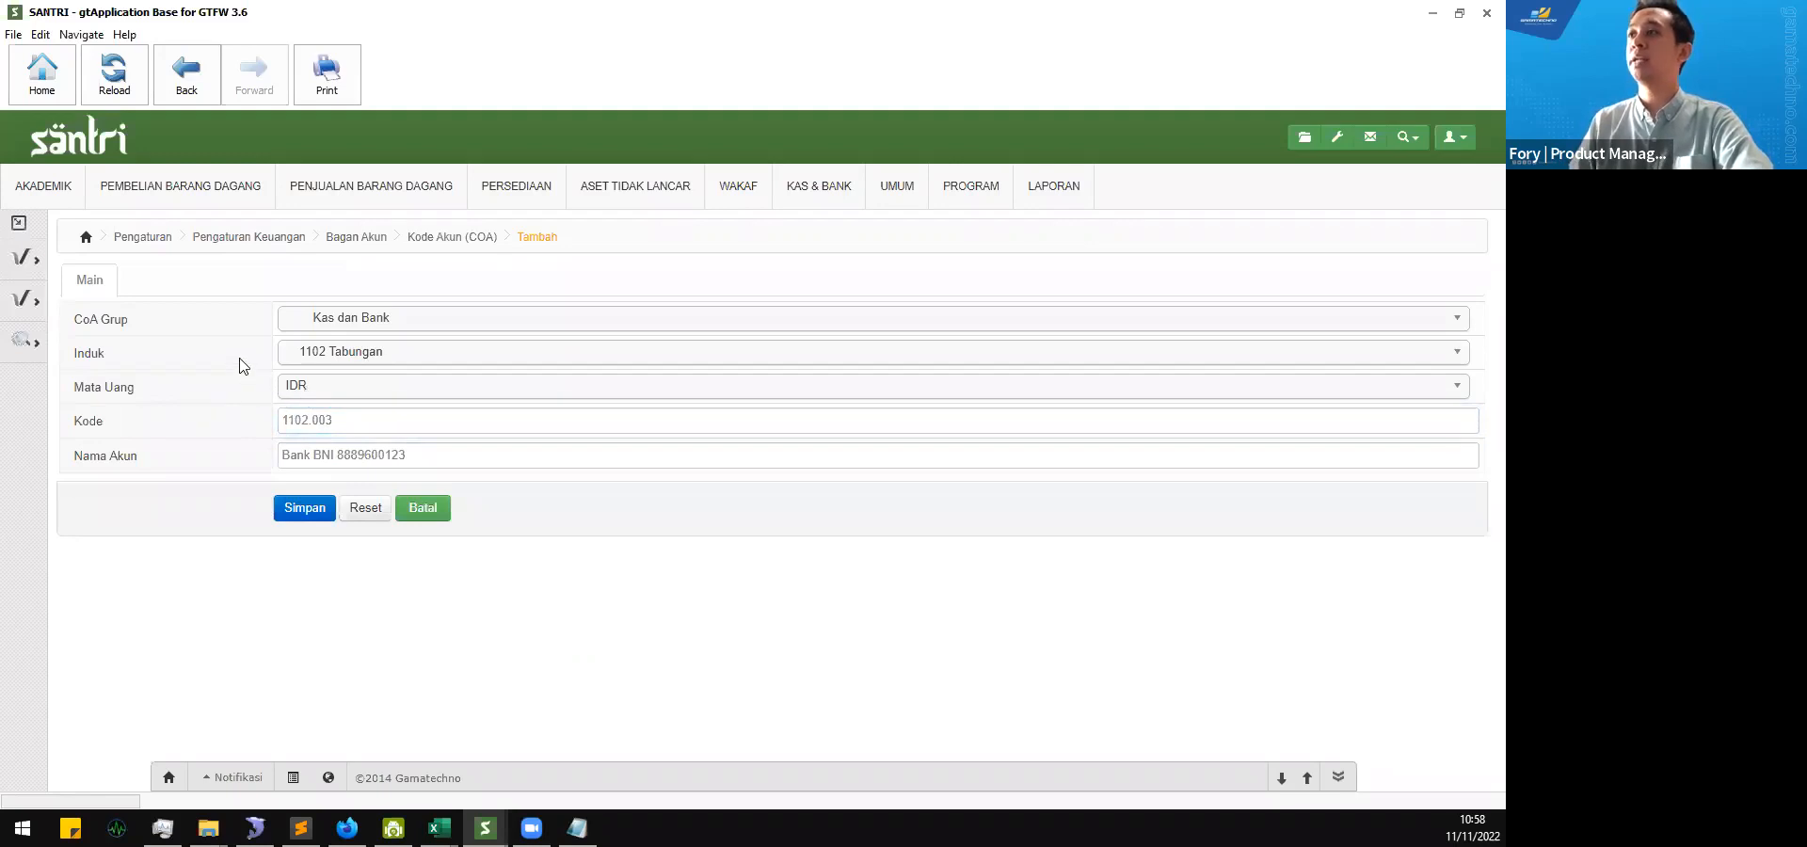
pyautogui.click(344, 354)
pyautogui.click(390, 525)
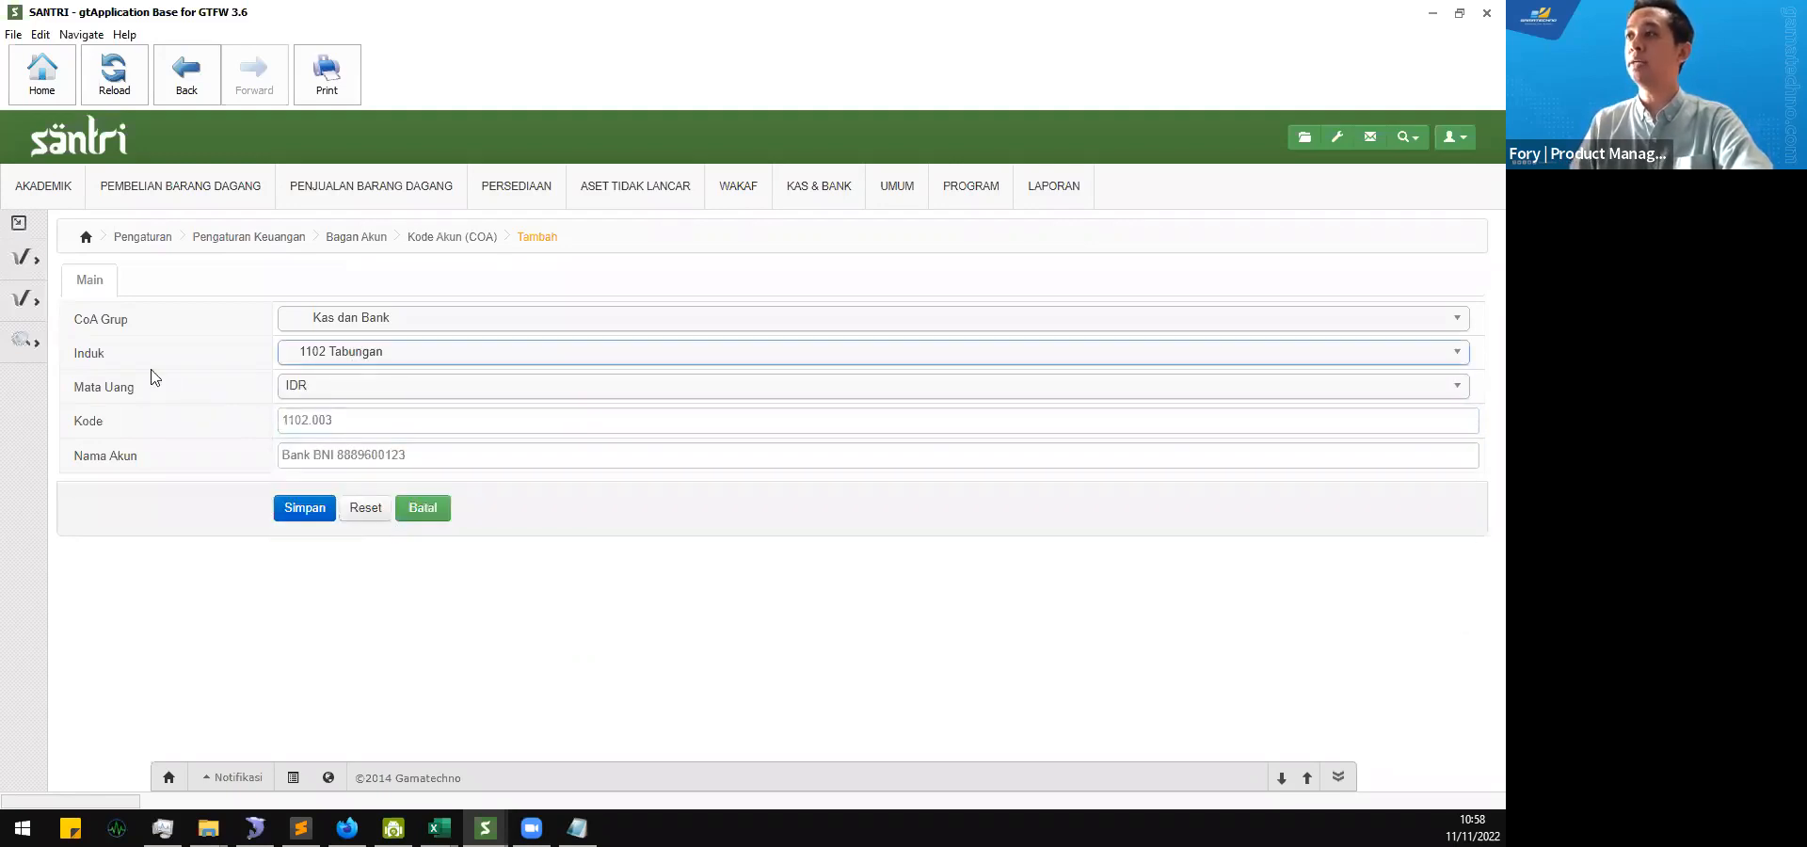
pyautogui.click(379, 325)
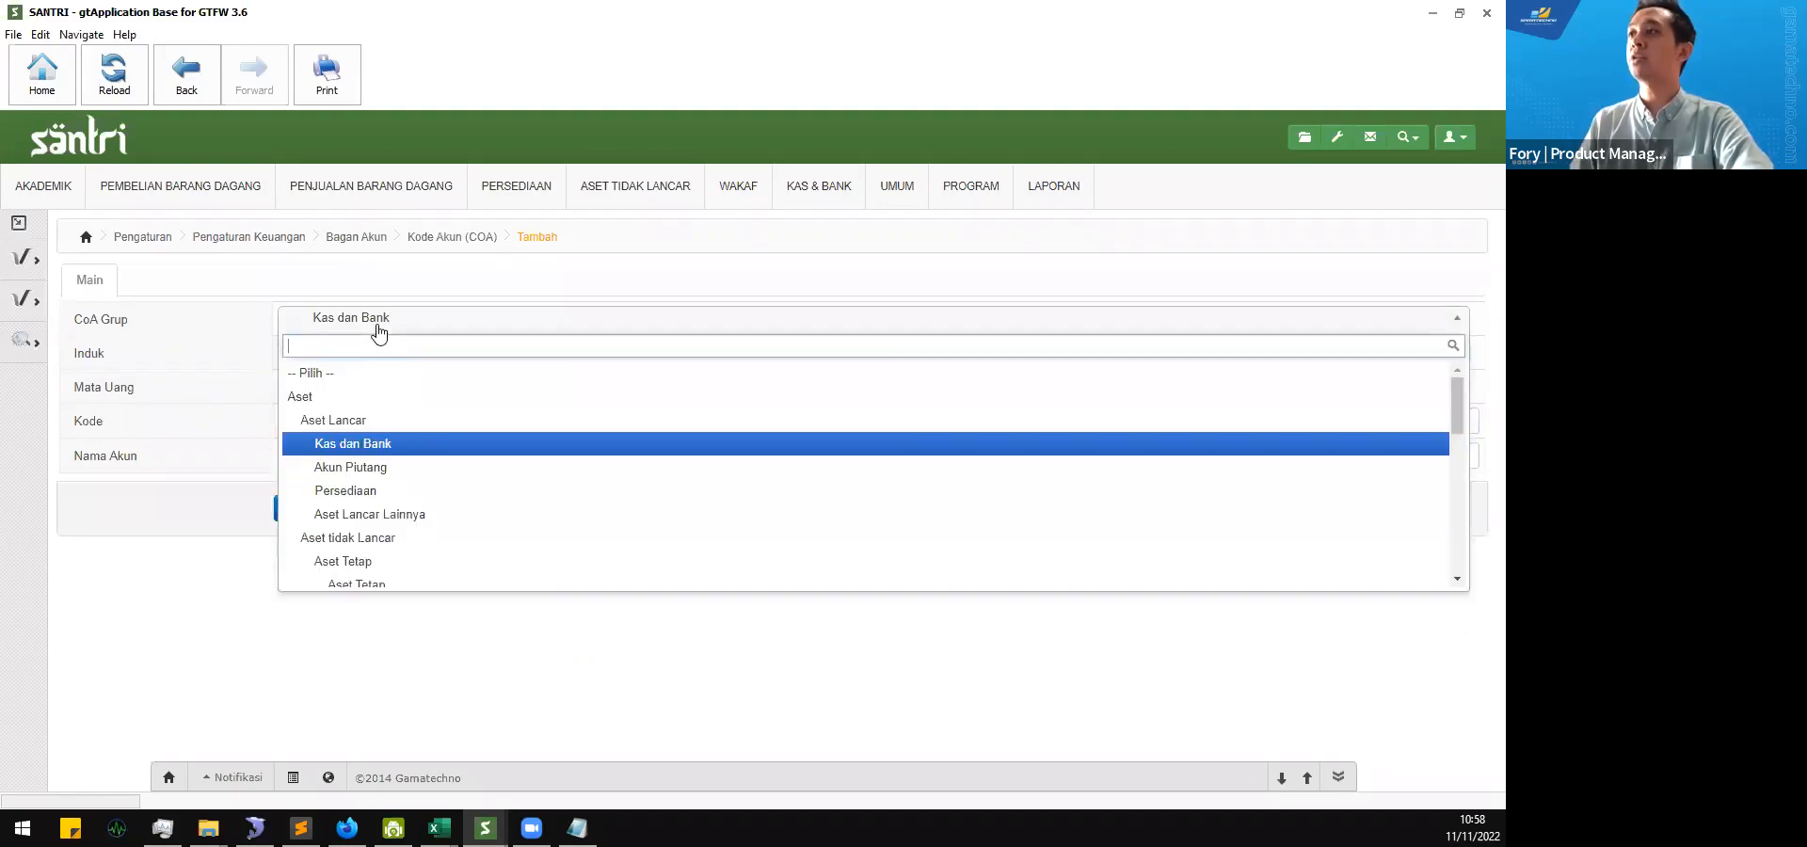
pyautogui.click(393, 452)
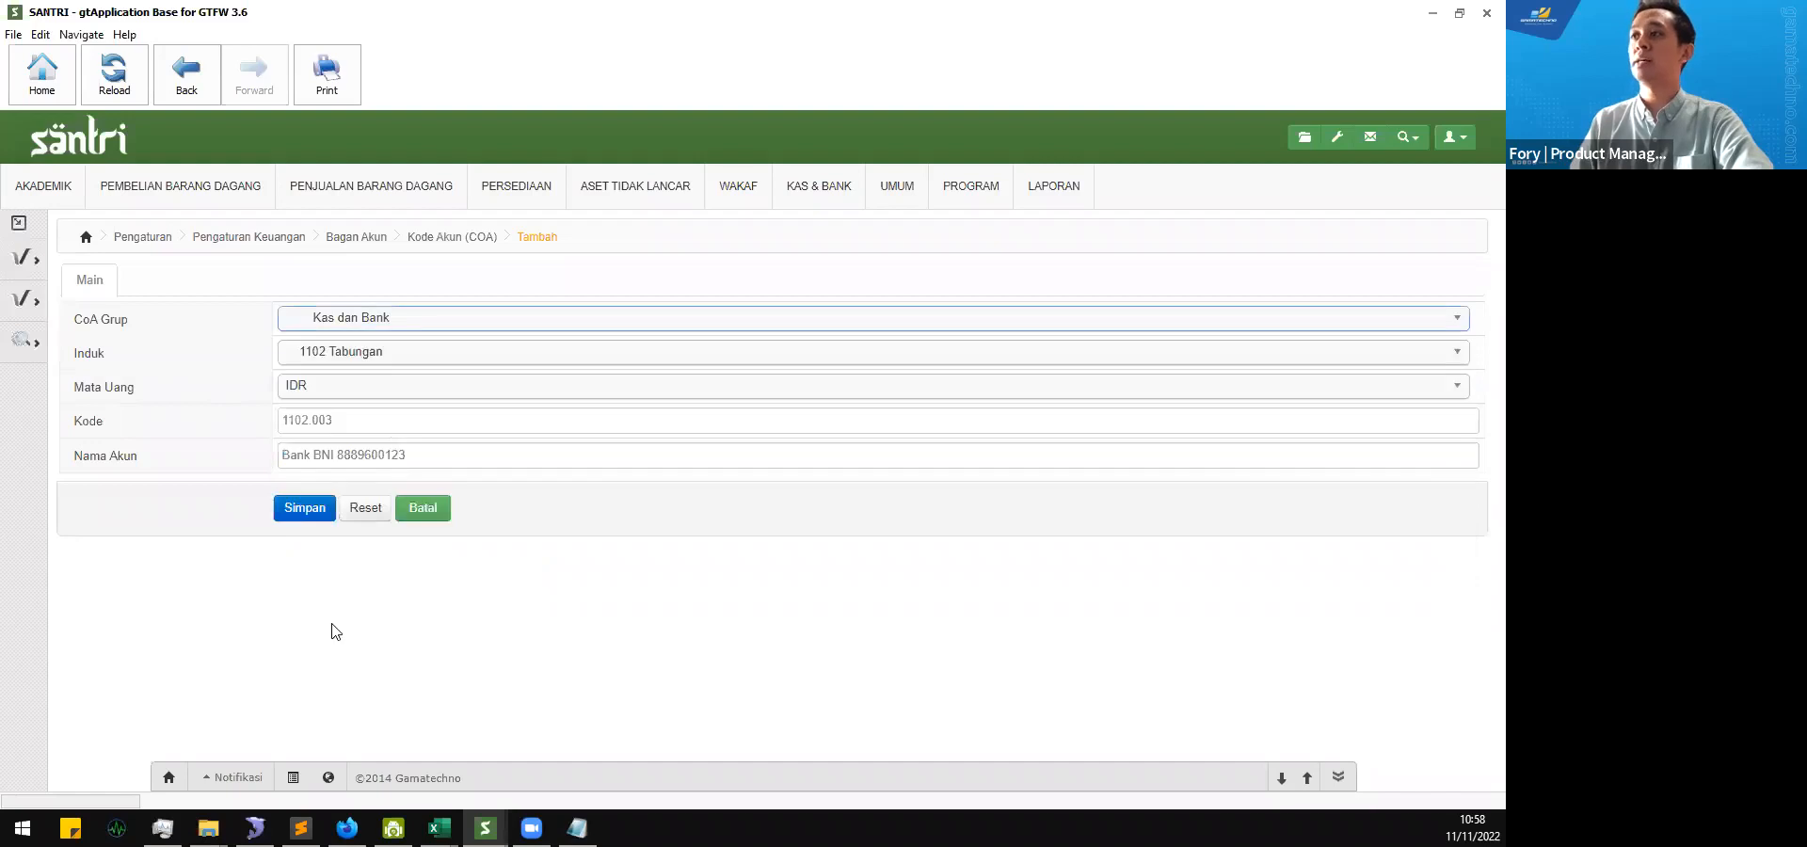
pyautogui.click(318, 515)
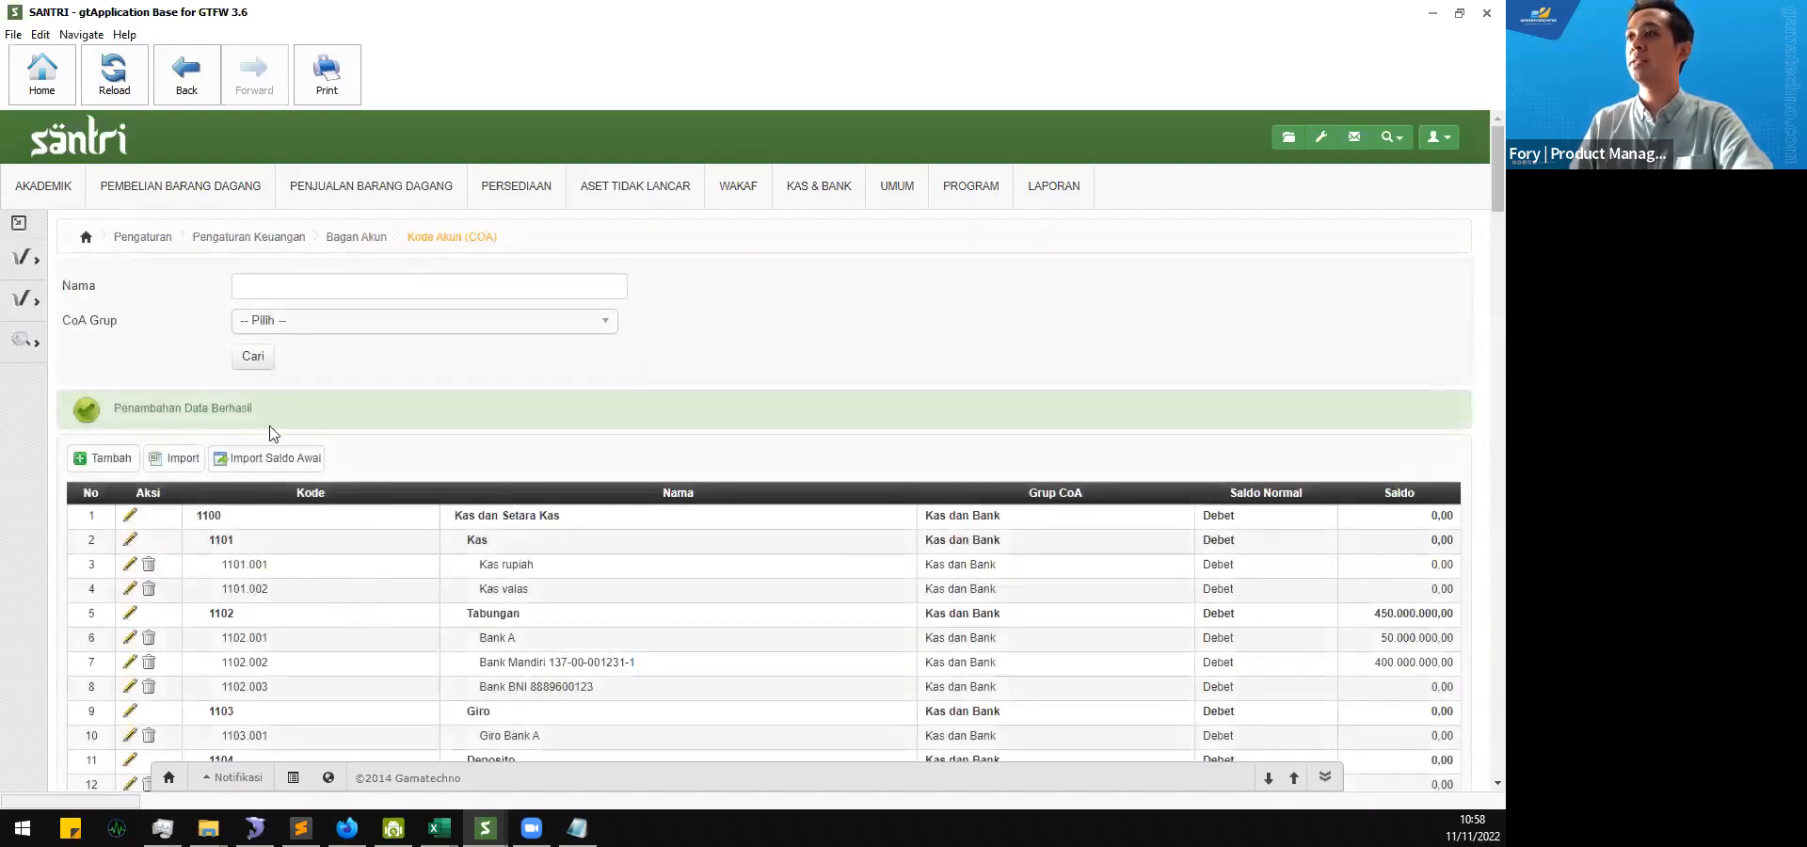
# Step: Check the Bank BNI row under 1102 Tabungan in the account list, including its code, name and Saldo Normal
pyautogui.scroll(-1, 335, 623)
pyautogui.scroll(1, 334, 623)
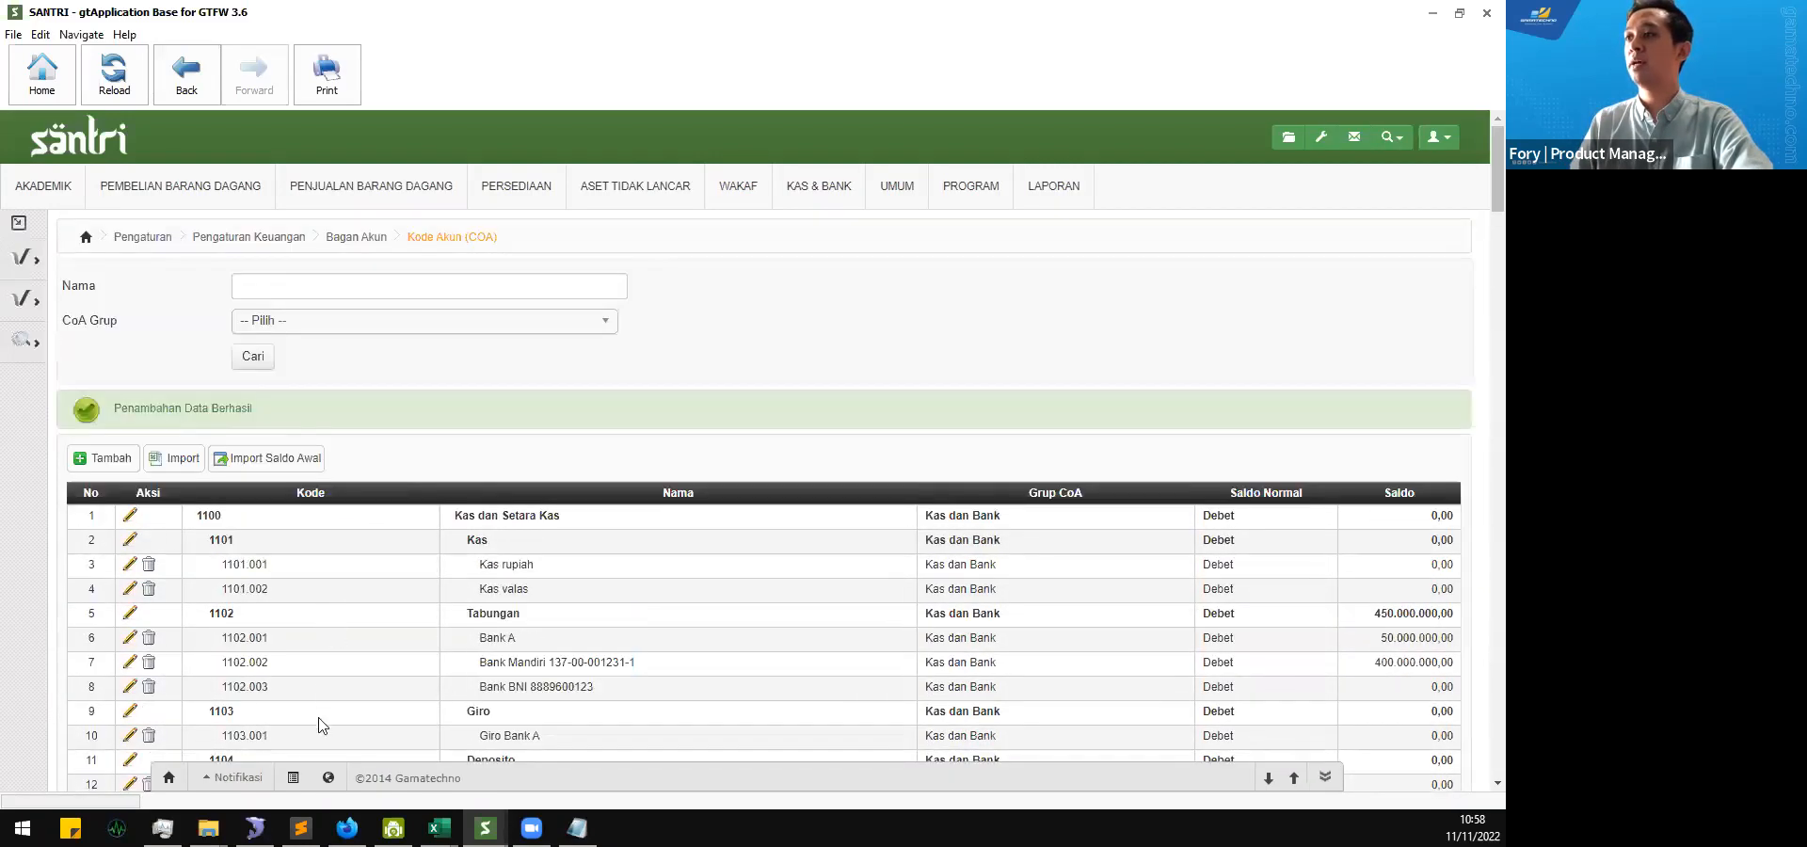
pyautogui.moveTo(227, 686); pyautogui.dragTo(643, 696)
pyautogui.click(643, 696)
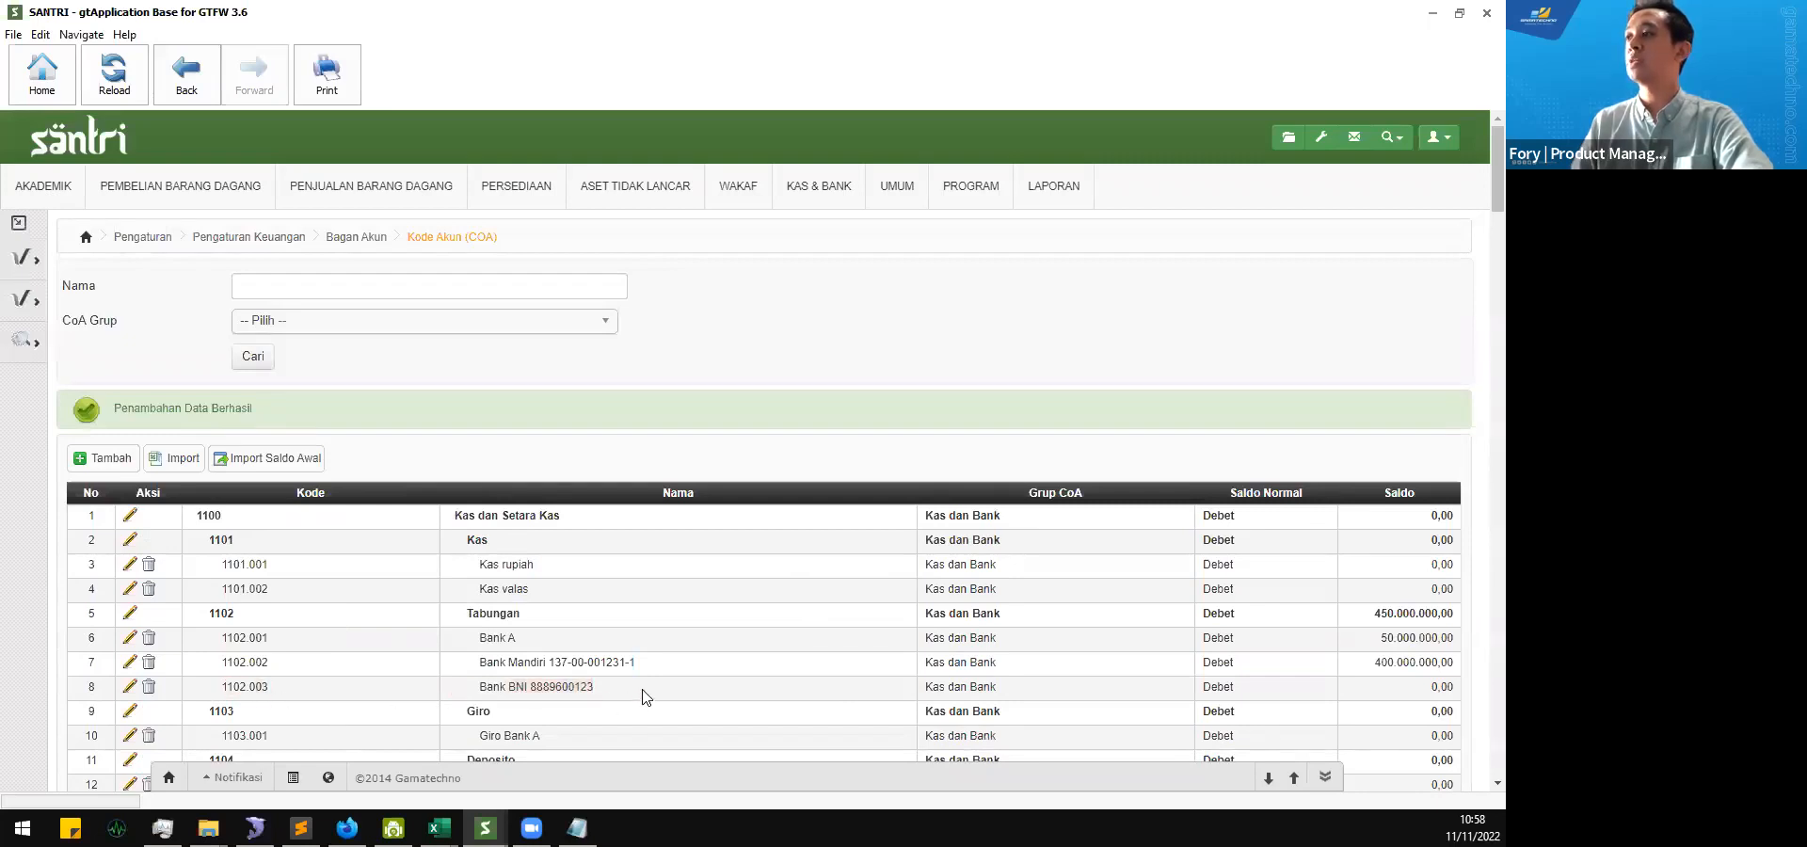
pyautogui.doubleClick(1218, 688)
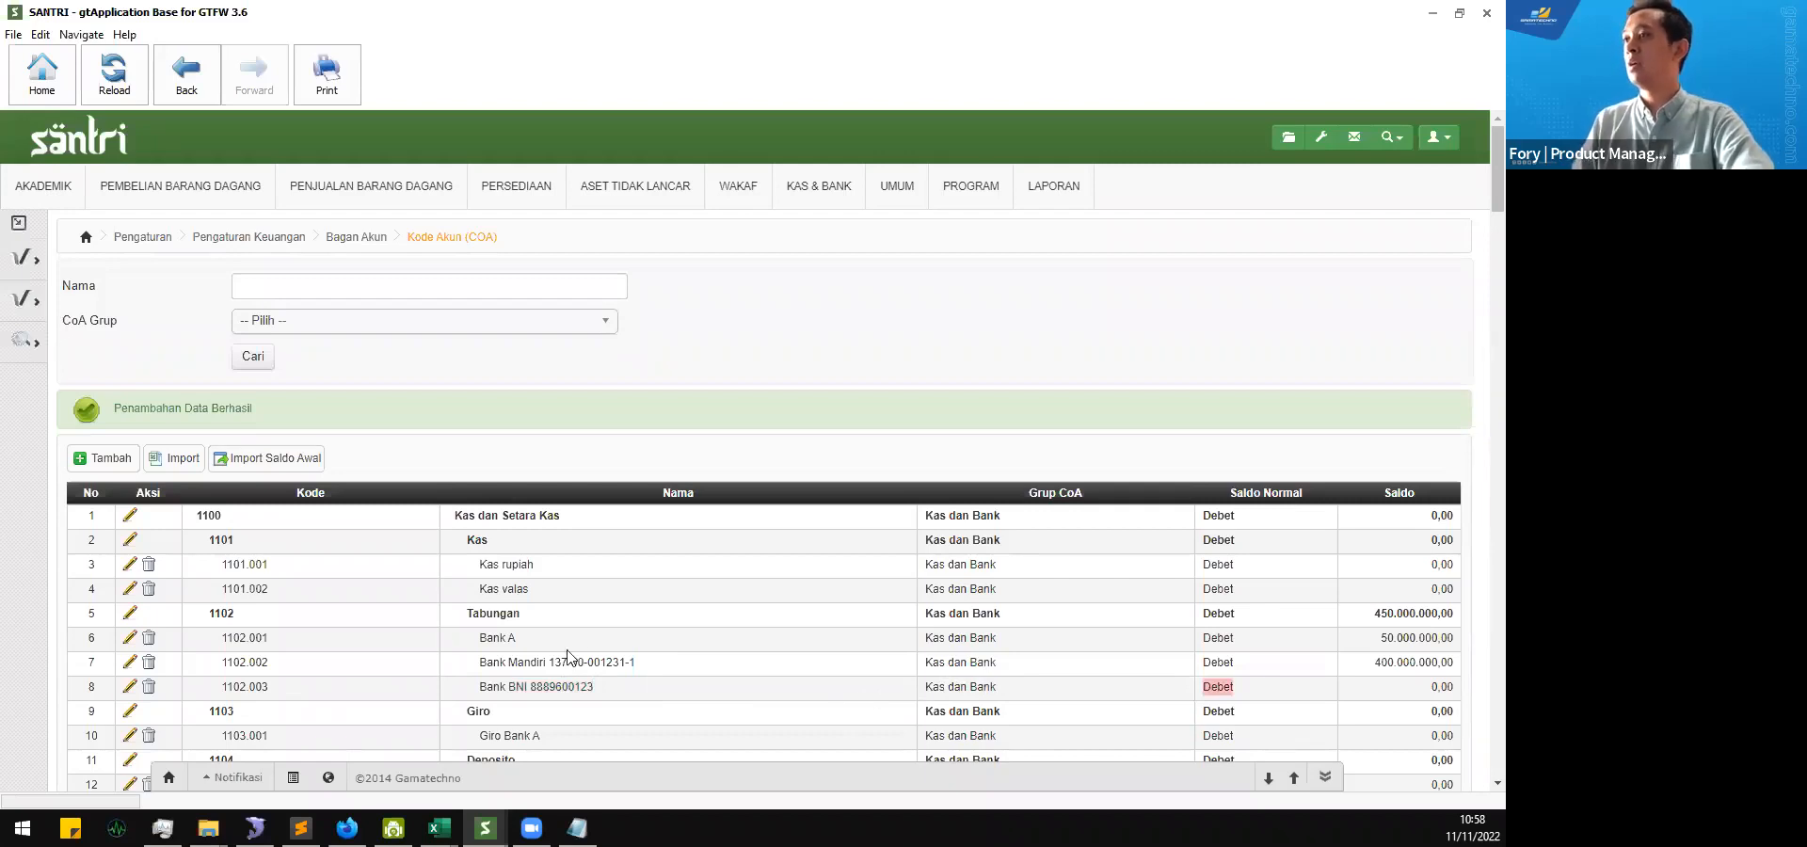
# Step: Review the remaining accounts in Kode Akun (COA), from Giro and Piutang through Persediaan to Aset tetap and Akumulasi penyusutan
pyautogui.scroll(-1, 358, 646)
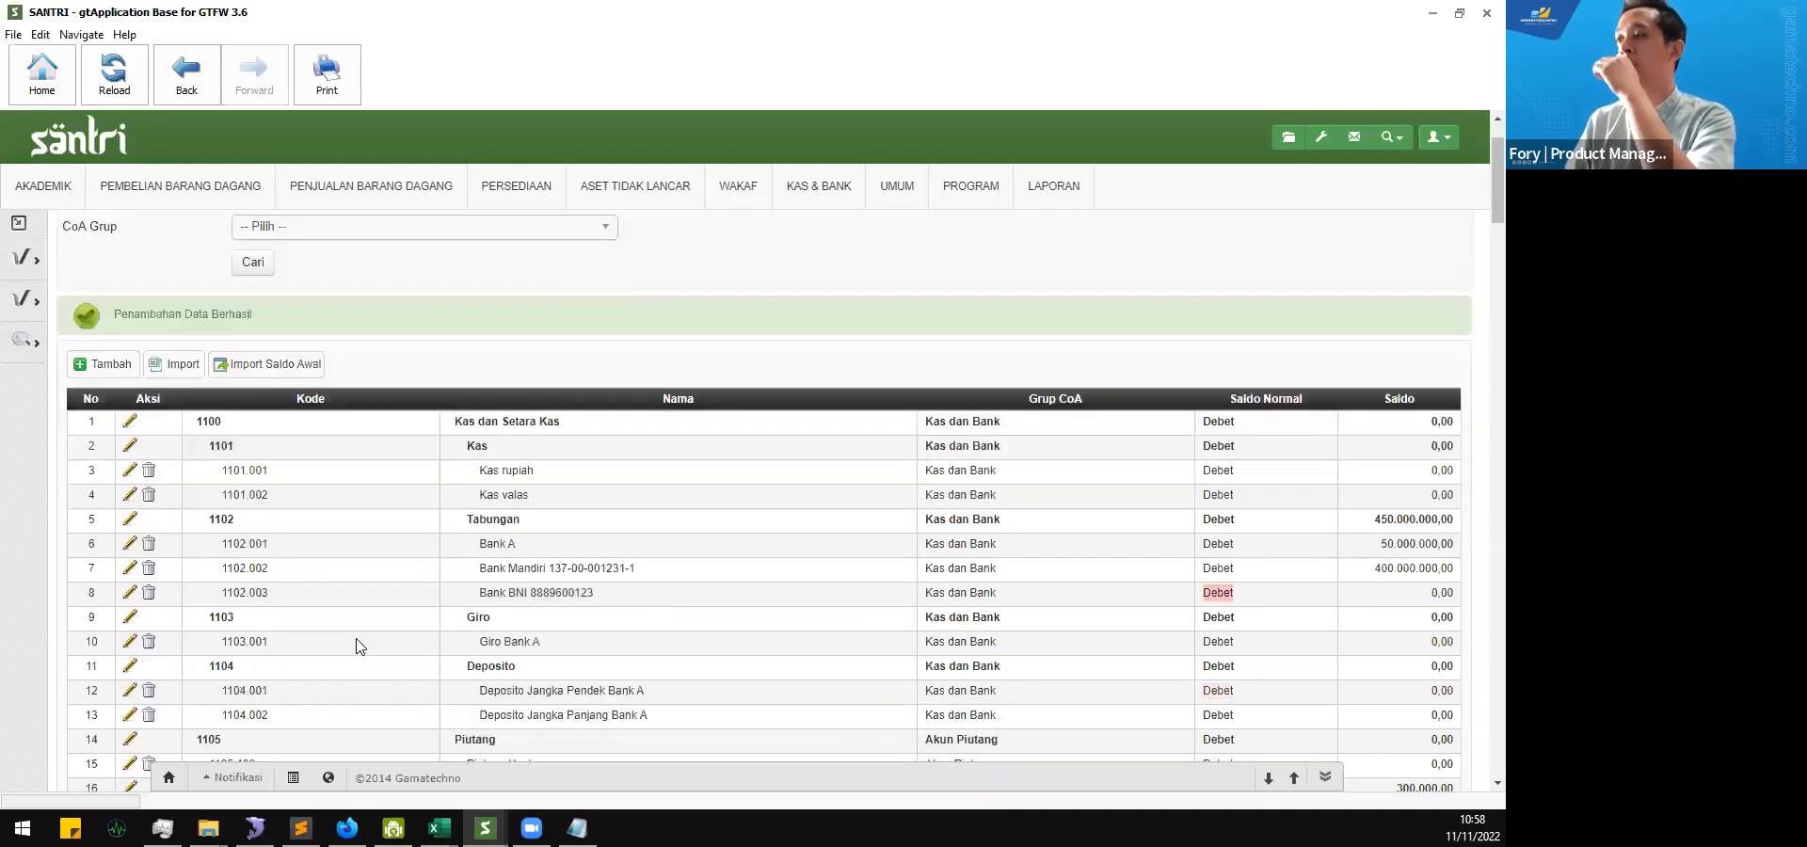
pyautogui.scroll(-3, 357, 646)
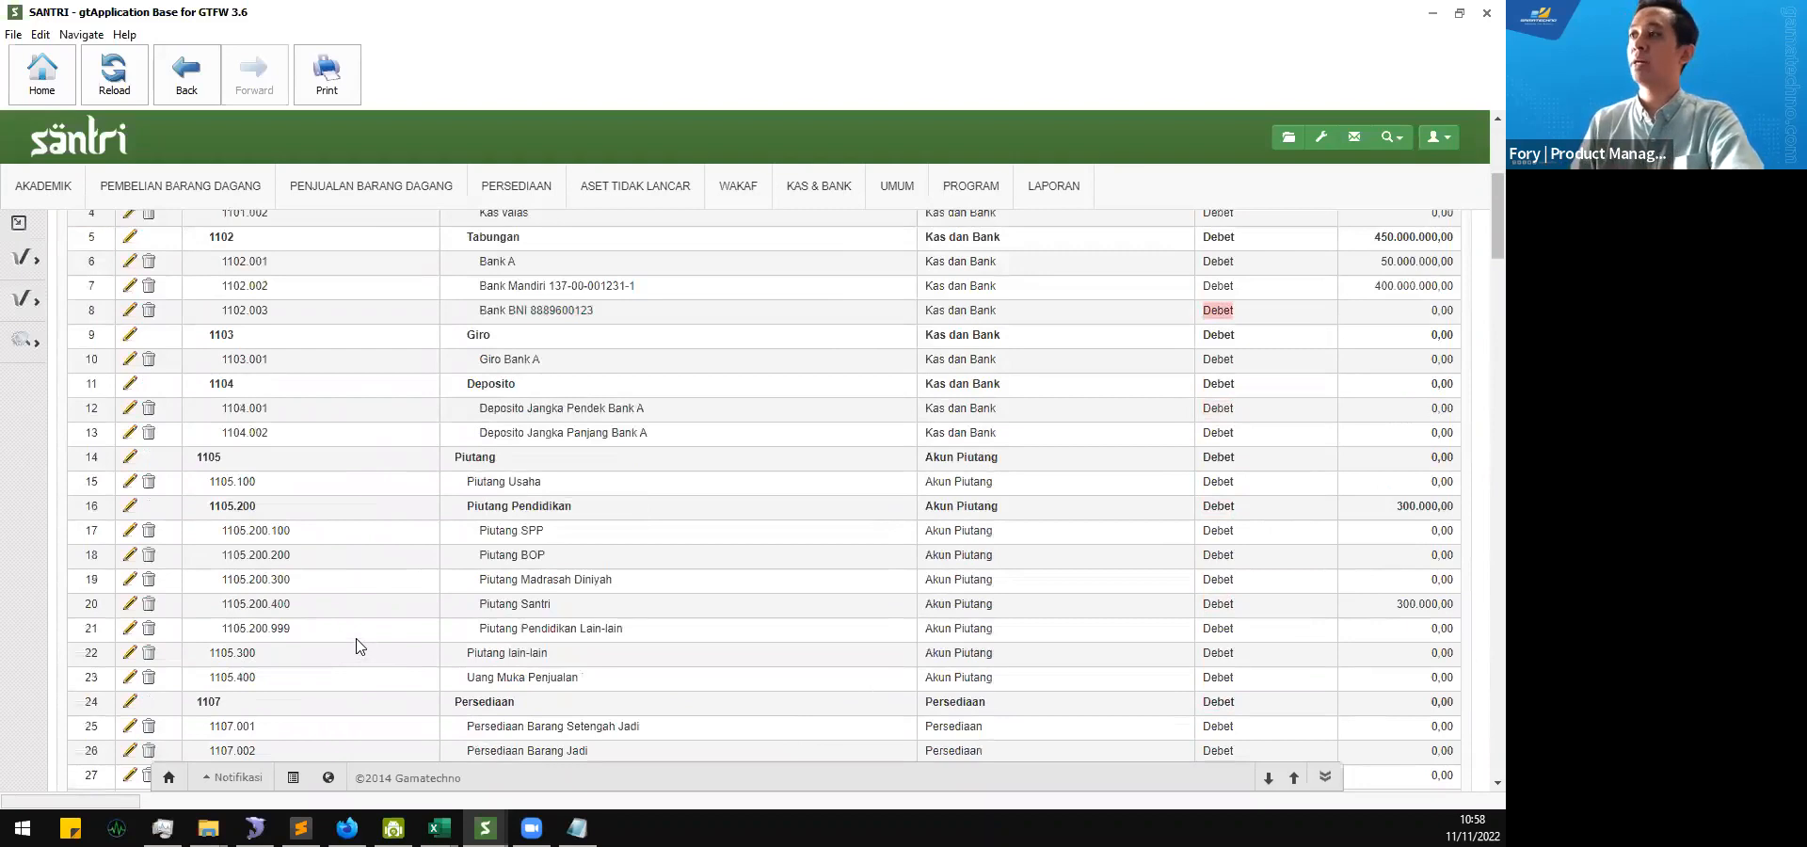
pyautogui.scroll(-3, 356, 646)
pyautogui.scroll(3, 356, 645)
pyautogui.scroll(-5, 388, 607)
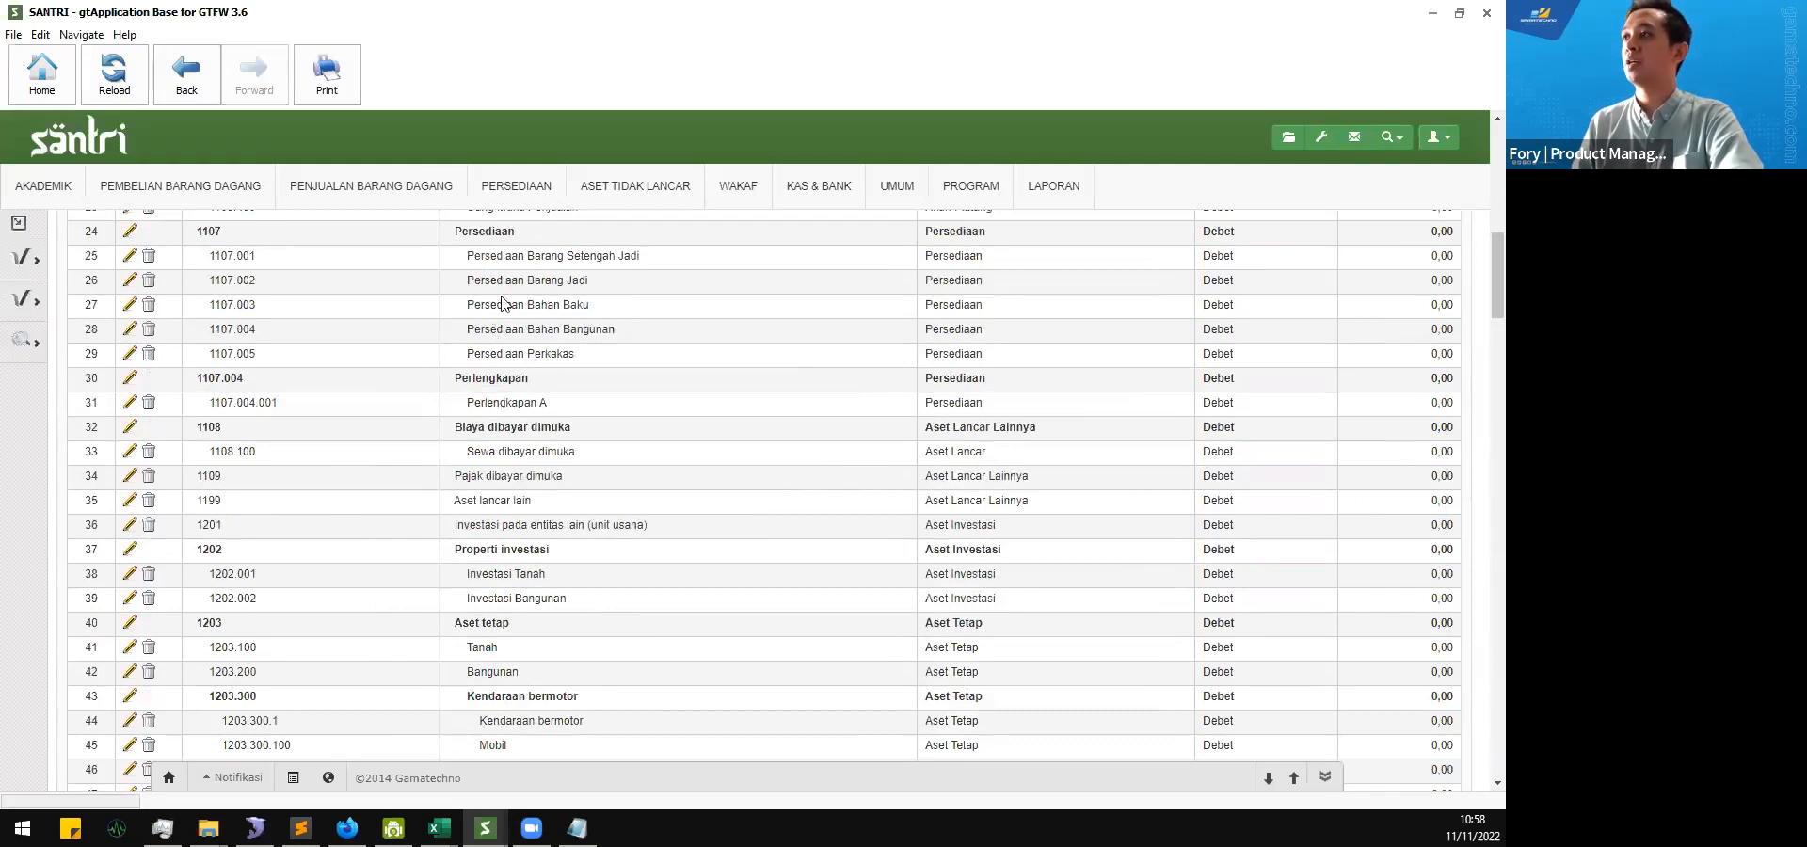
pyautogui.scroll(-4, 476, 311)
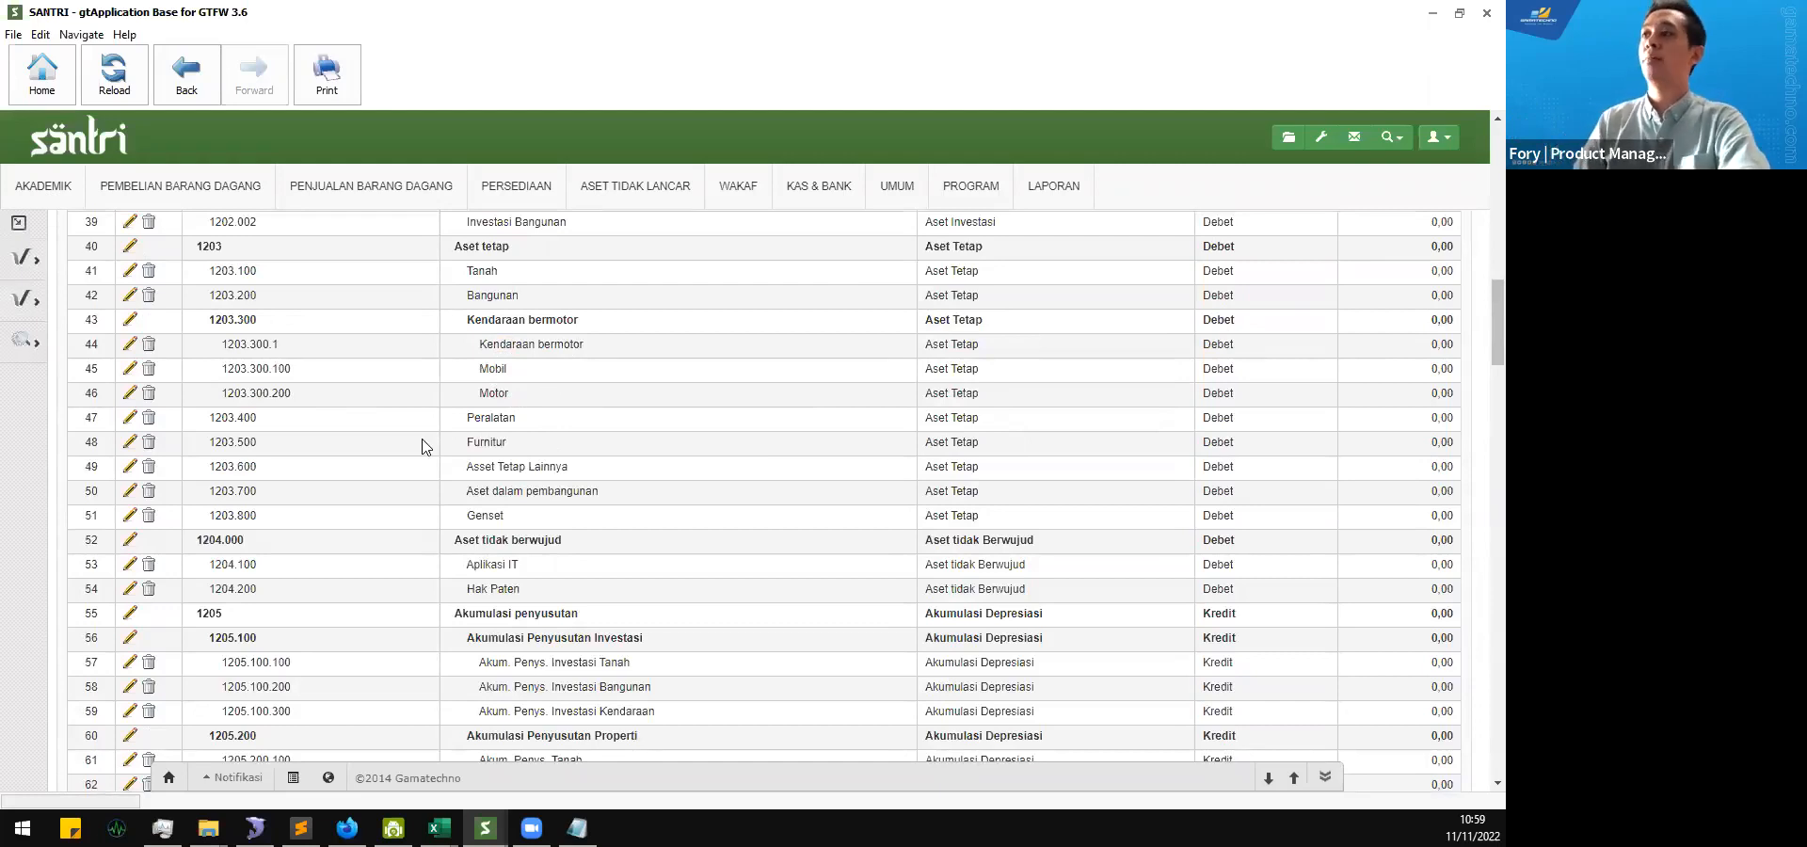
pyautogui.scroll(3, 212, 463)
pyautogui.scroll(10, 211, 463)
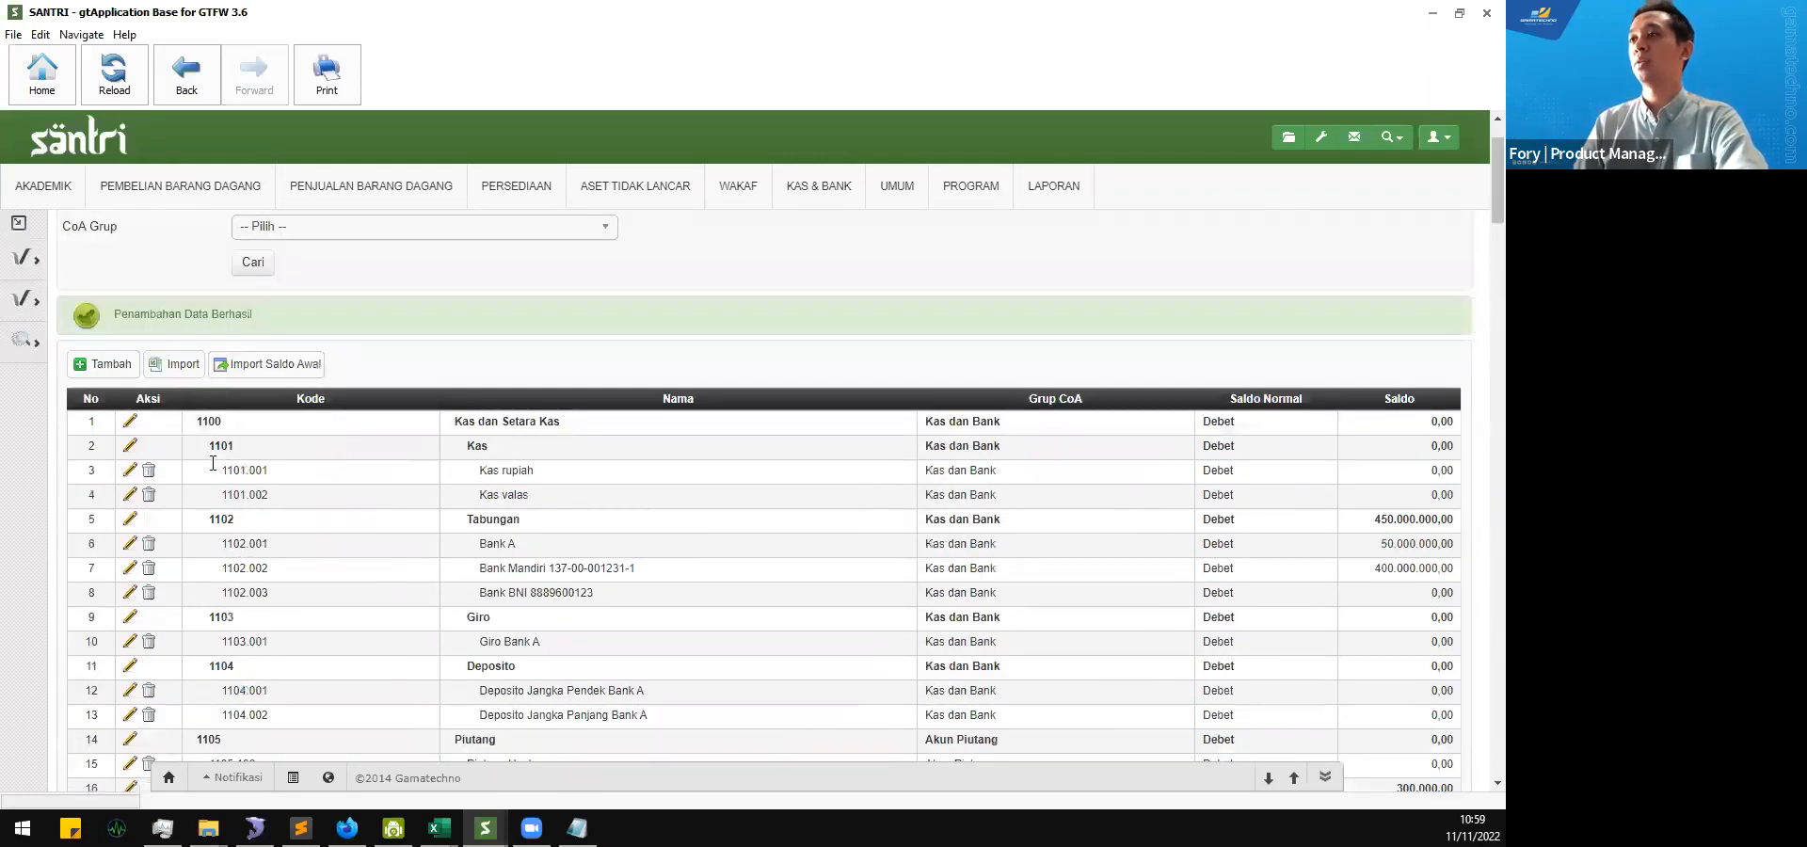
pyautogui.scroll(-3, 245, 508)
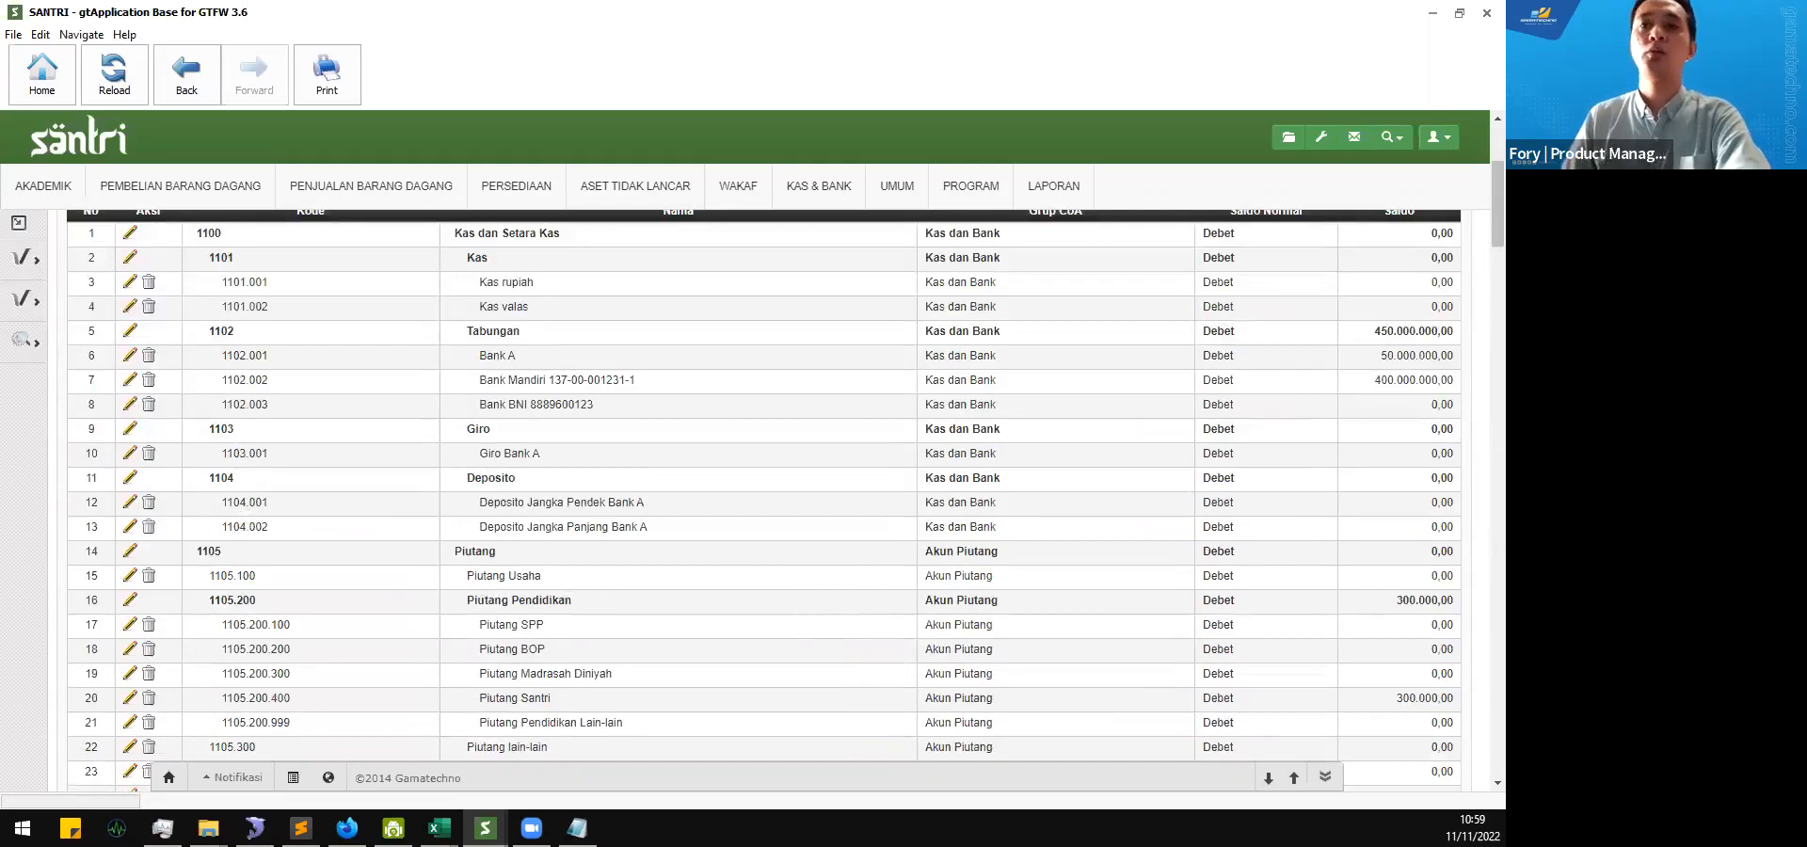
pyautogui.scroll(3, 616, 546)
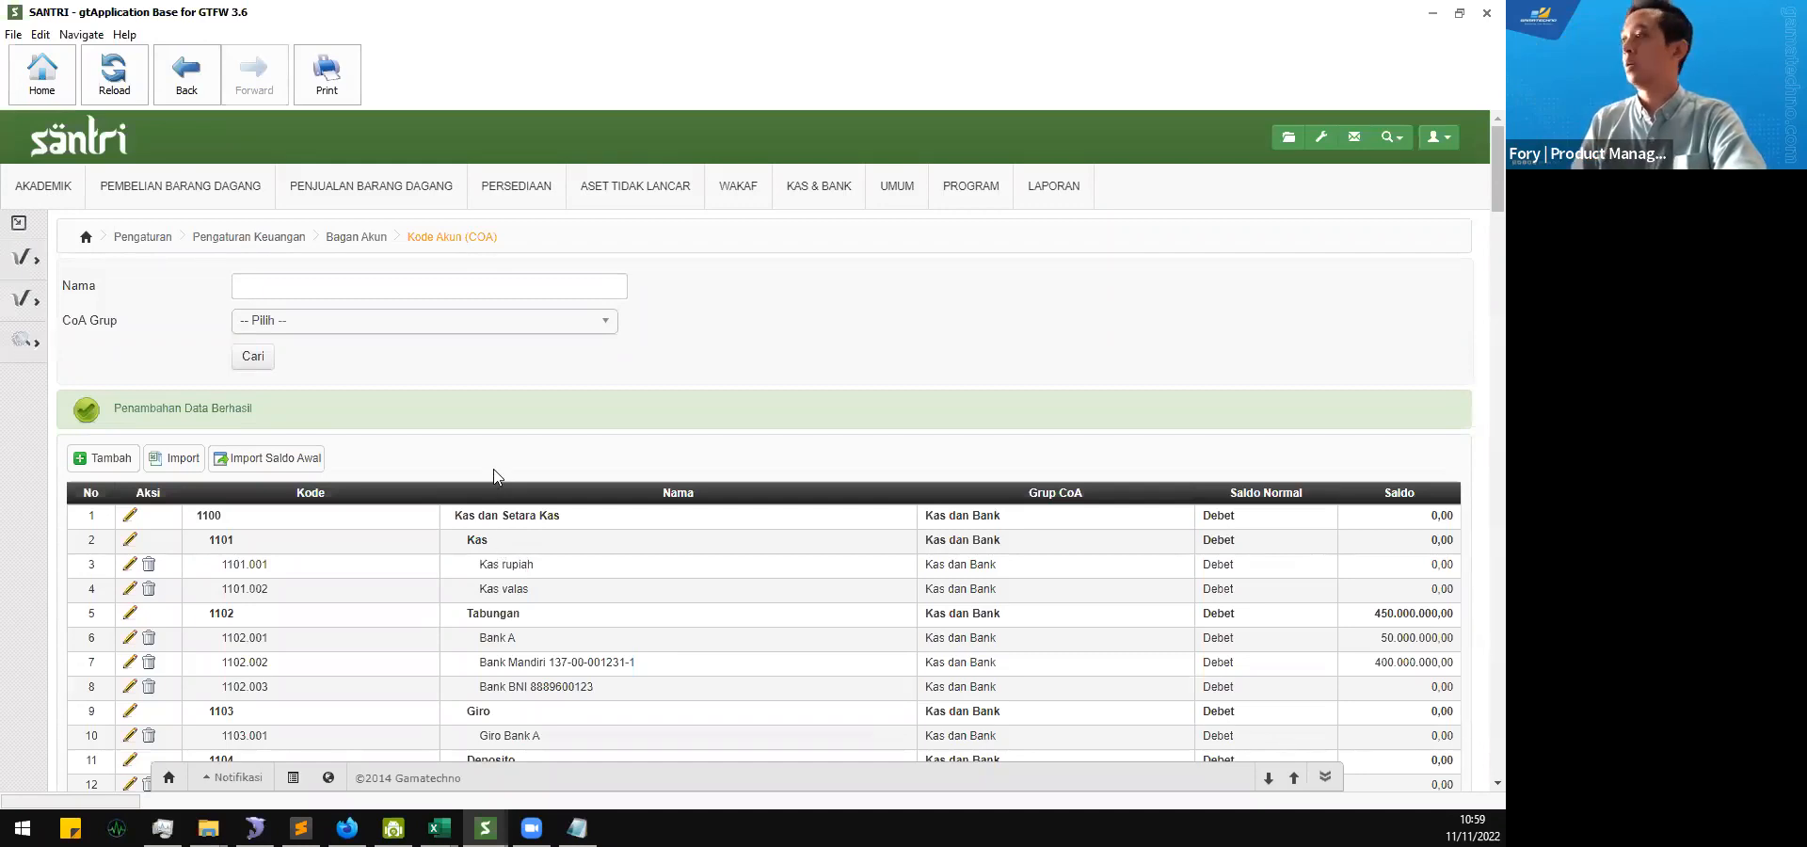
# Step: Download the COA import template and save it as Coa_List_11-11-2022_10_59_40.xlsx in the SANTRI v2.2 20221111 folder
pyautogui.click(171, 465)
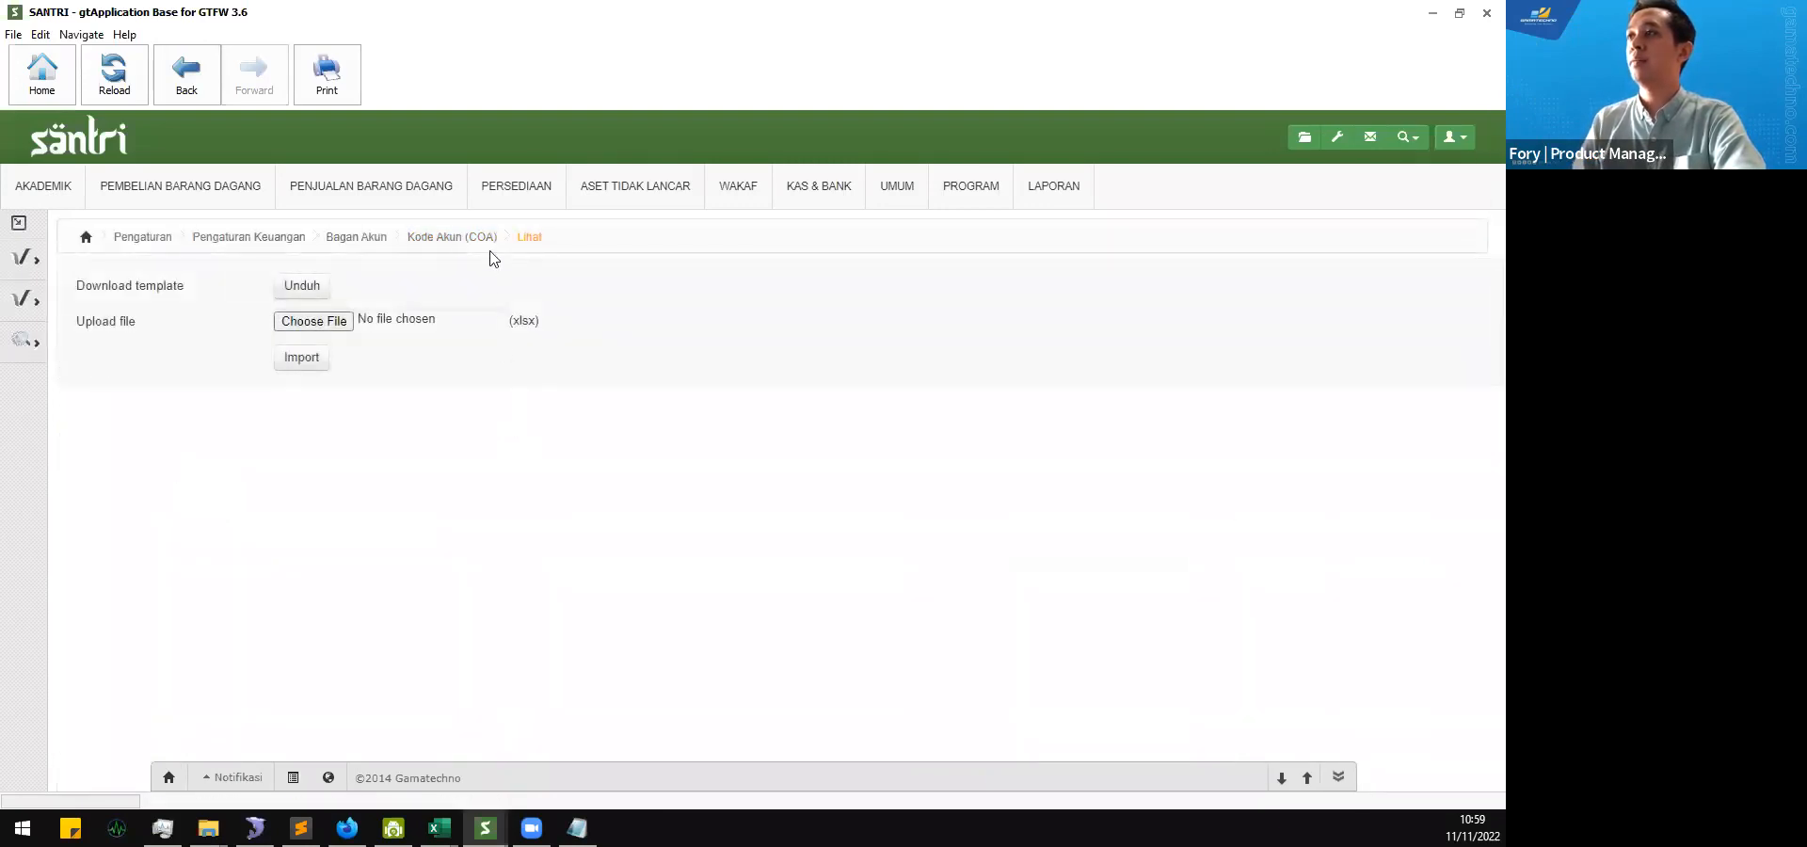
pyautogui.click(460, 245)
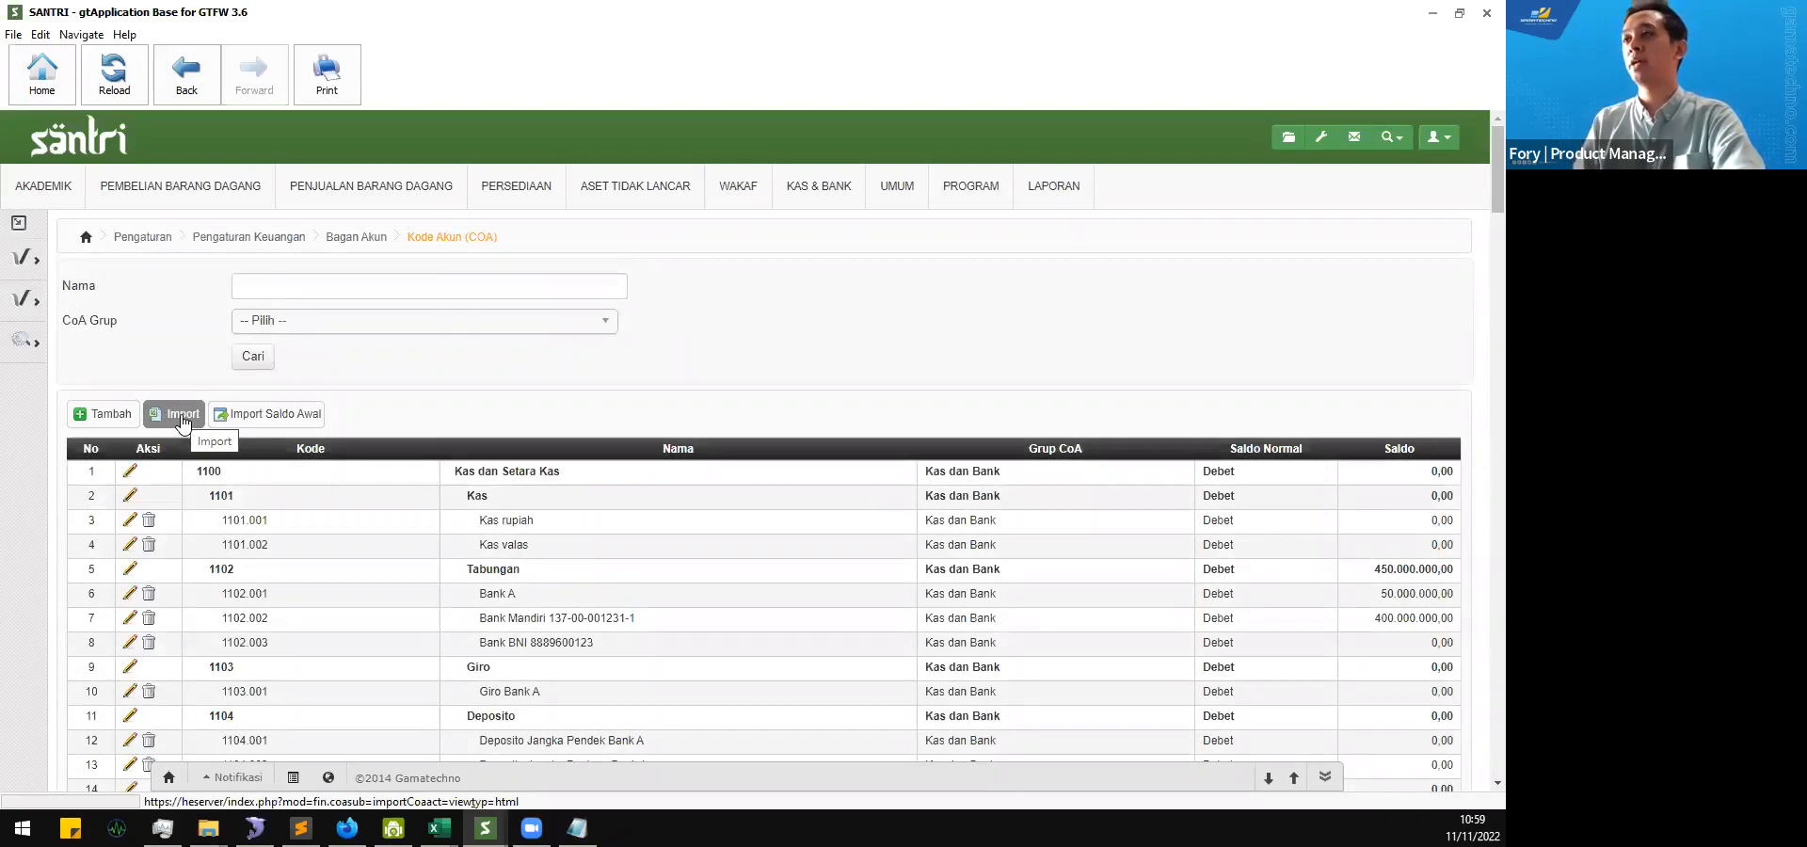
pyautogui.click(183, 417)
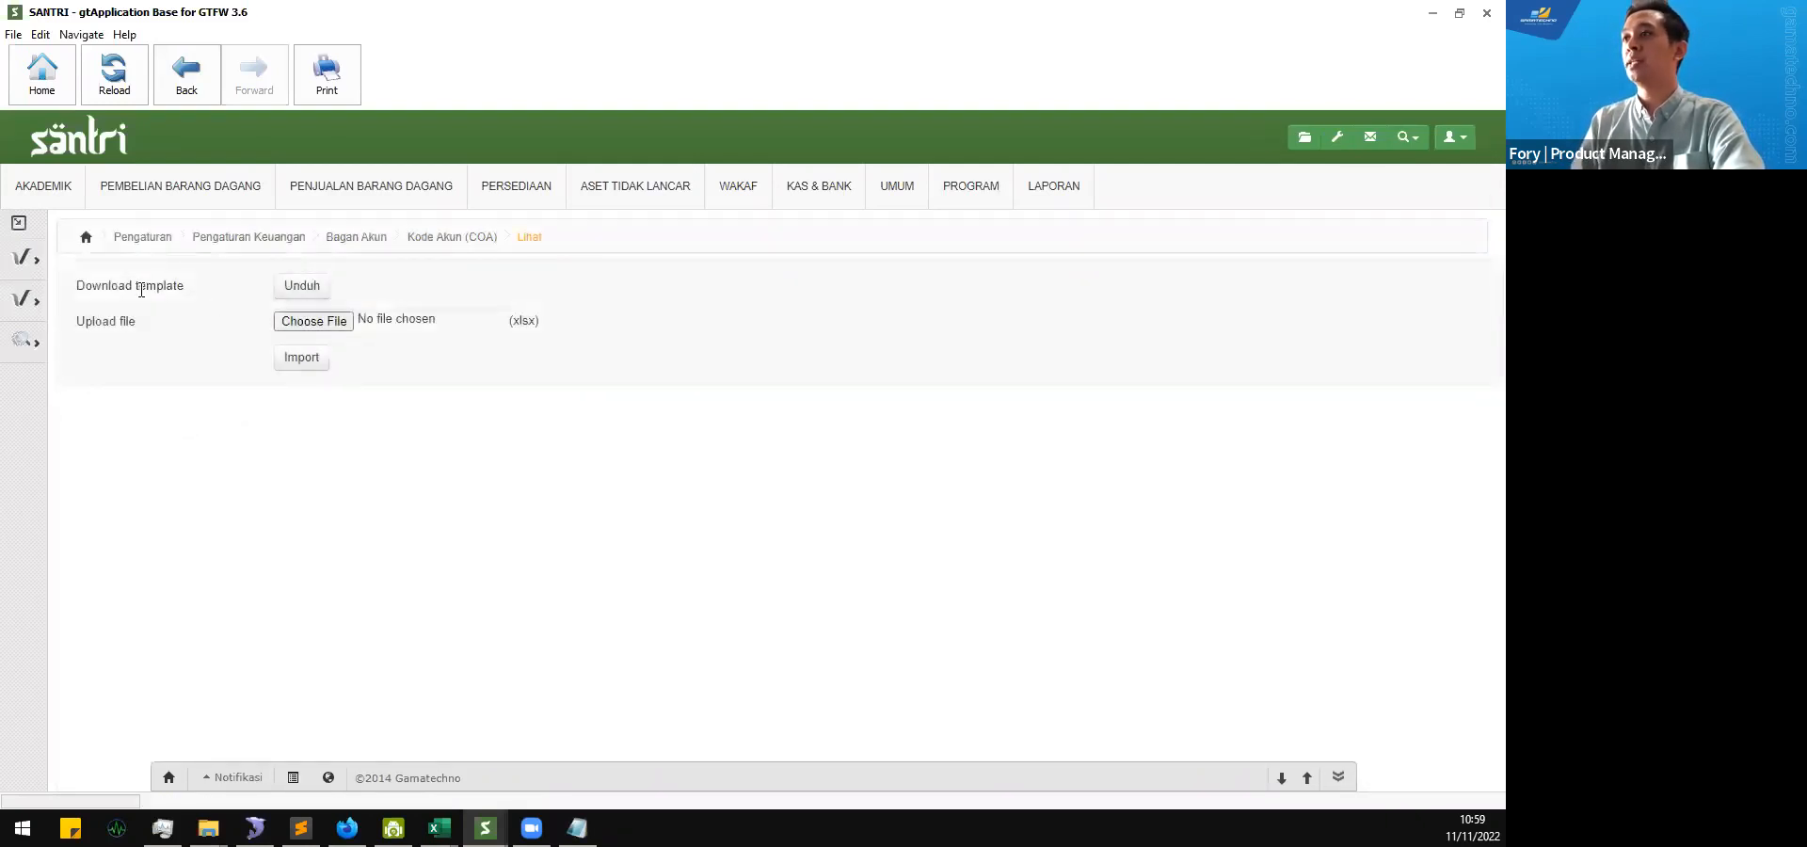
pyautogui.click(301, 287)
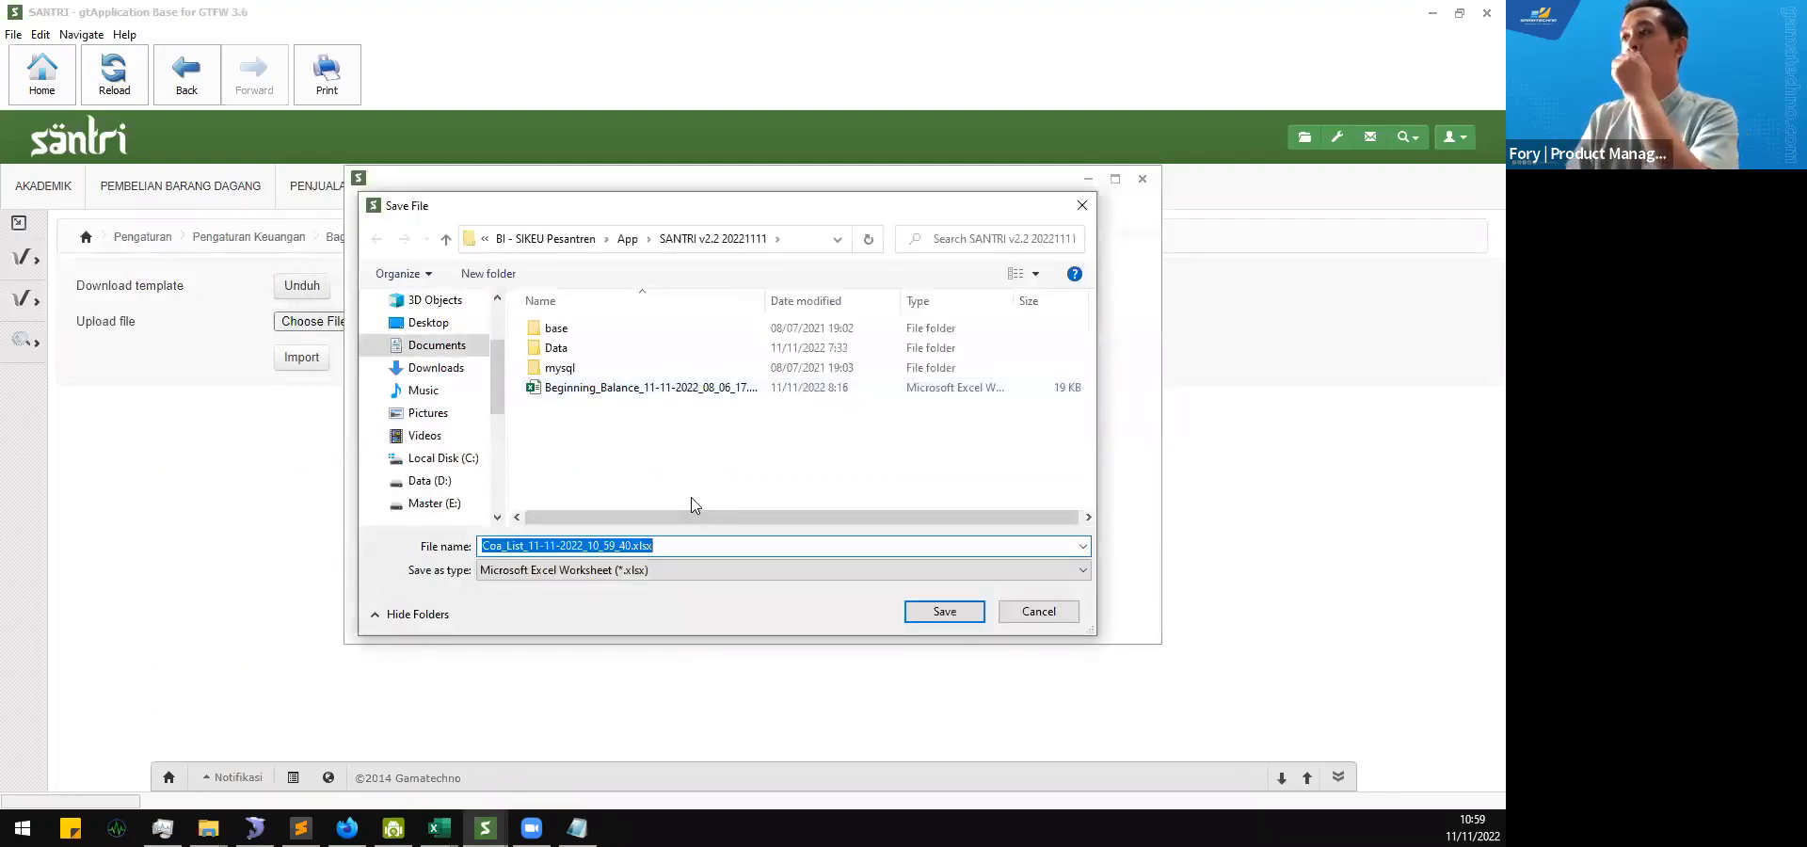
pyautogui.click(944, 611)
pyautogui.click(1142, 178)
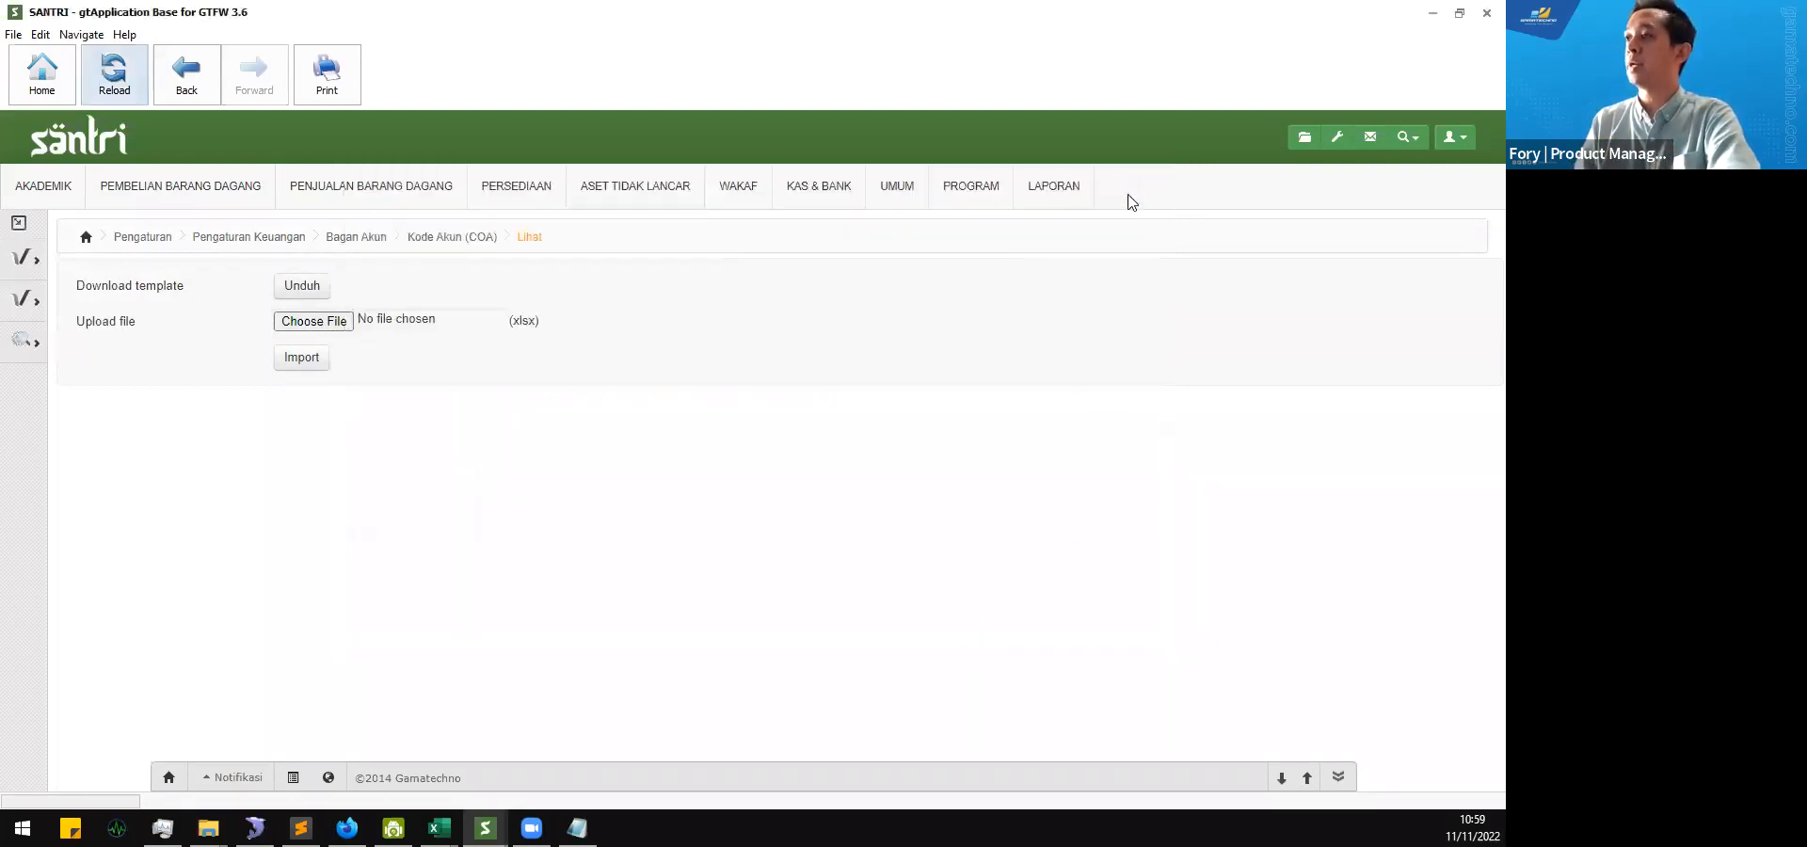
# Step: Switch to the SANTRI v2.2 20221111 folder, open Coa_List_11-11-2022_10_59_40.xlsx in Excel and enable editing
pyautogui.moveTo(208, 828)
pyautogui.click(270, 741)
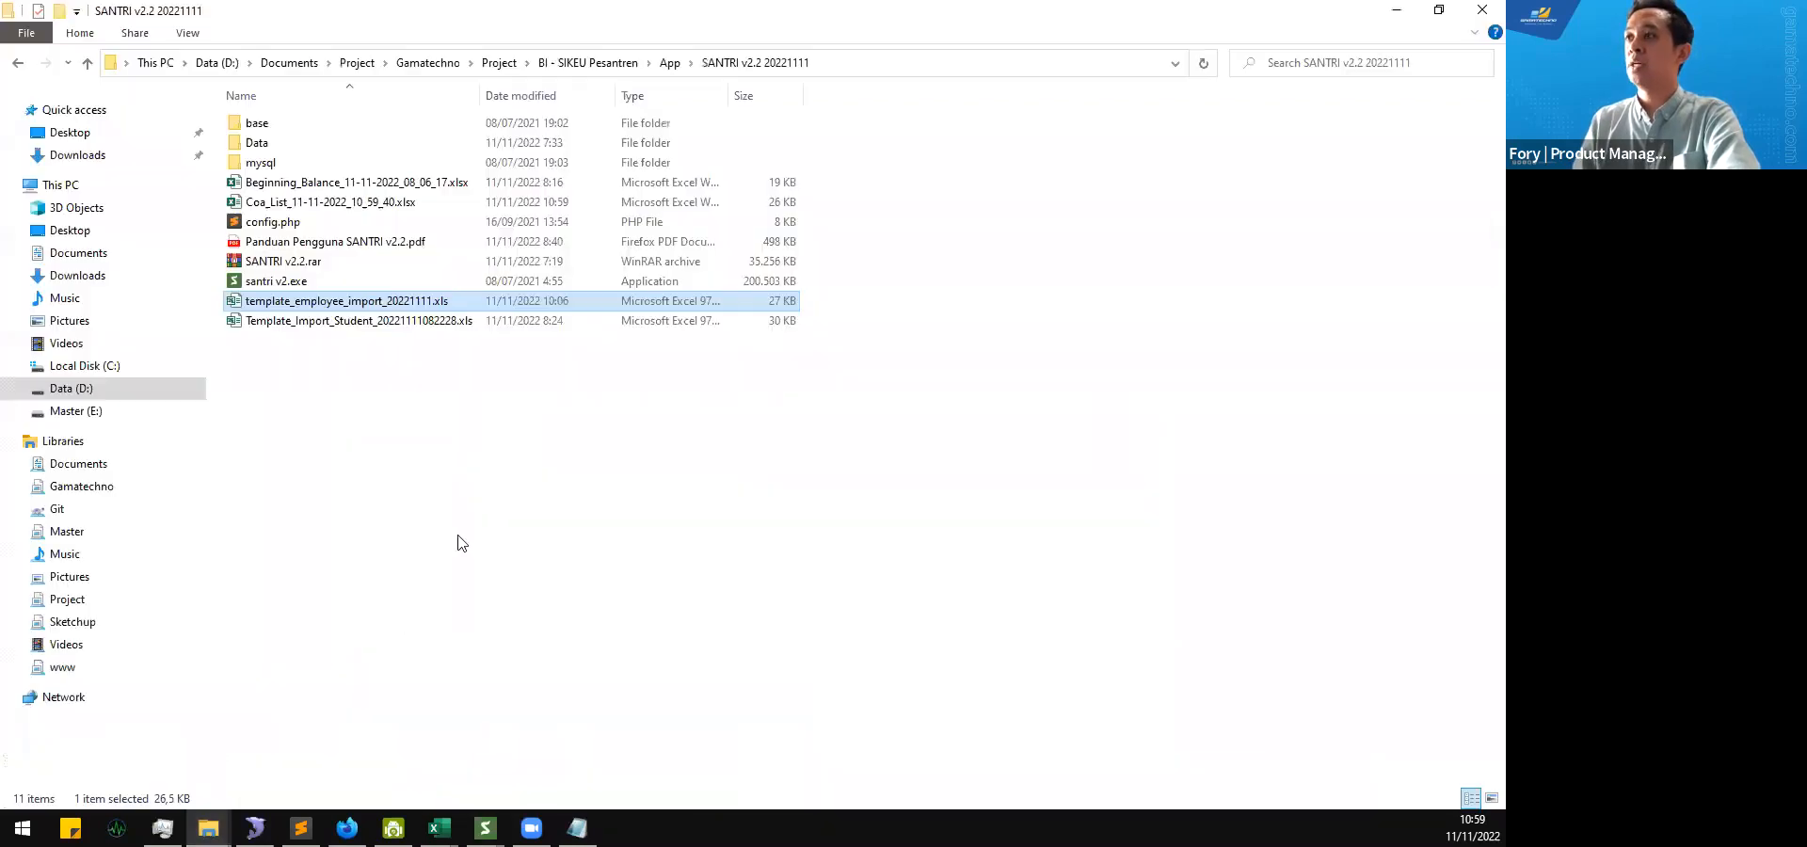
pyautogui.click(472, 509)
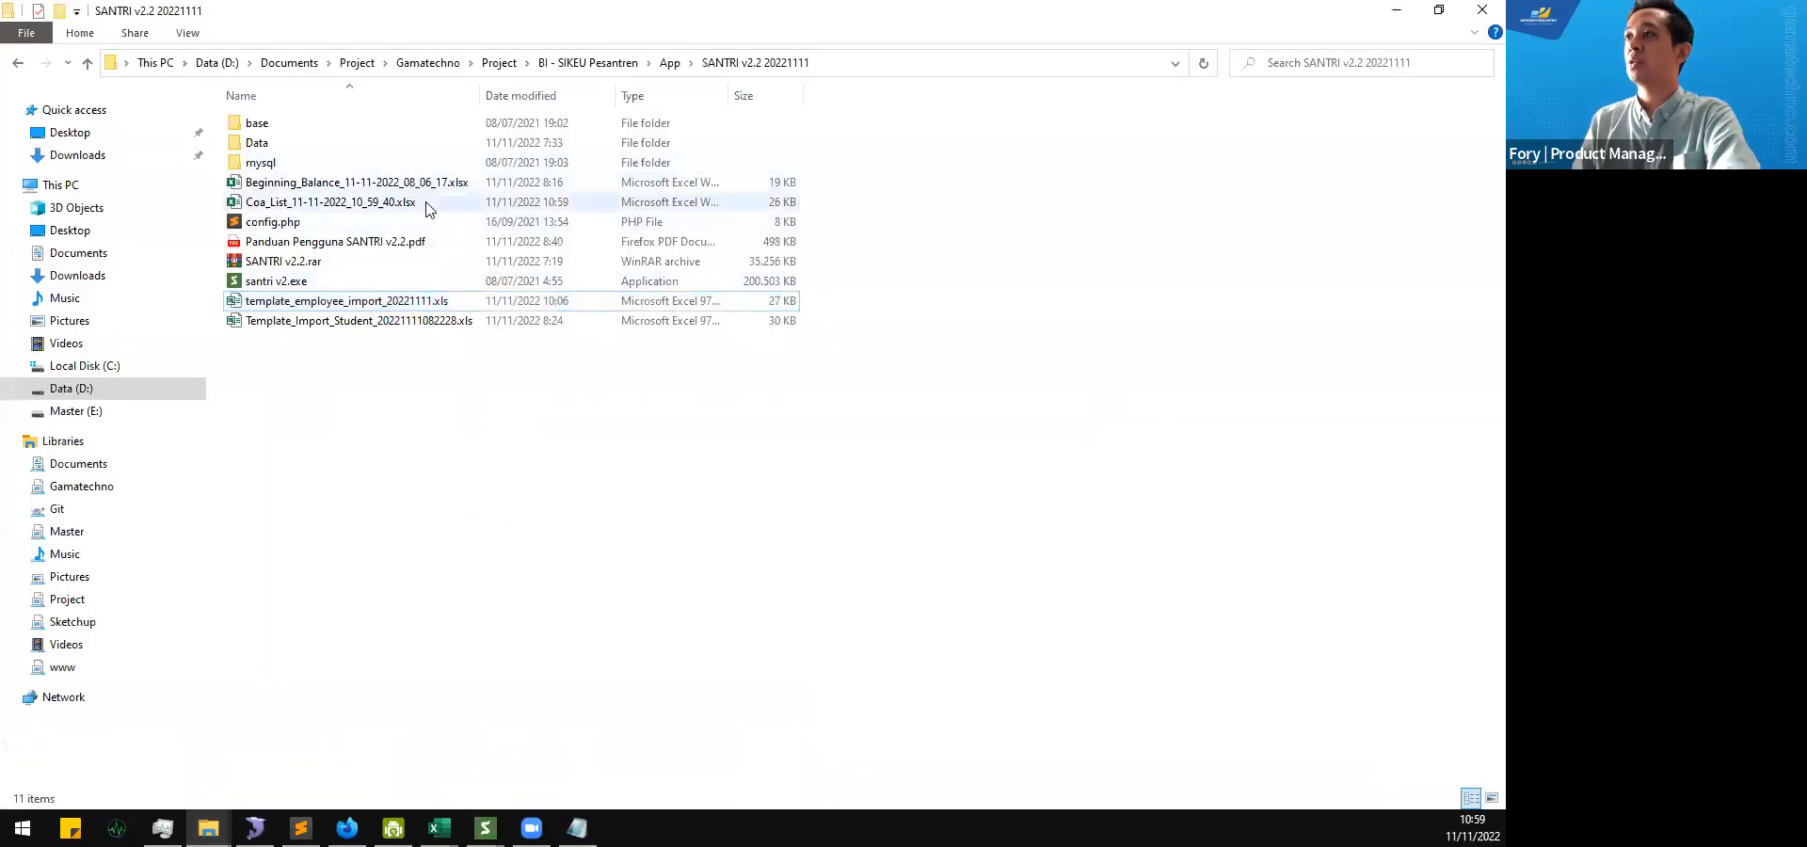
pyautogui.doubleClick(426, 204)
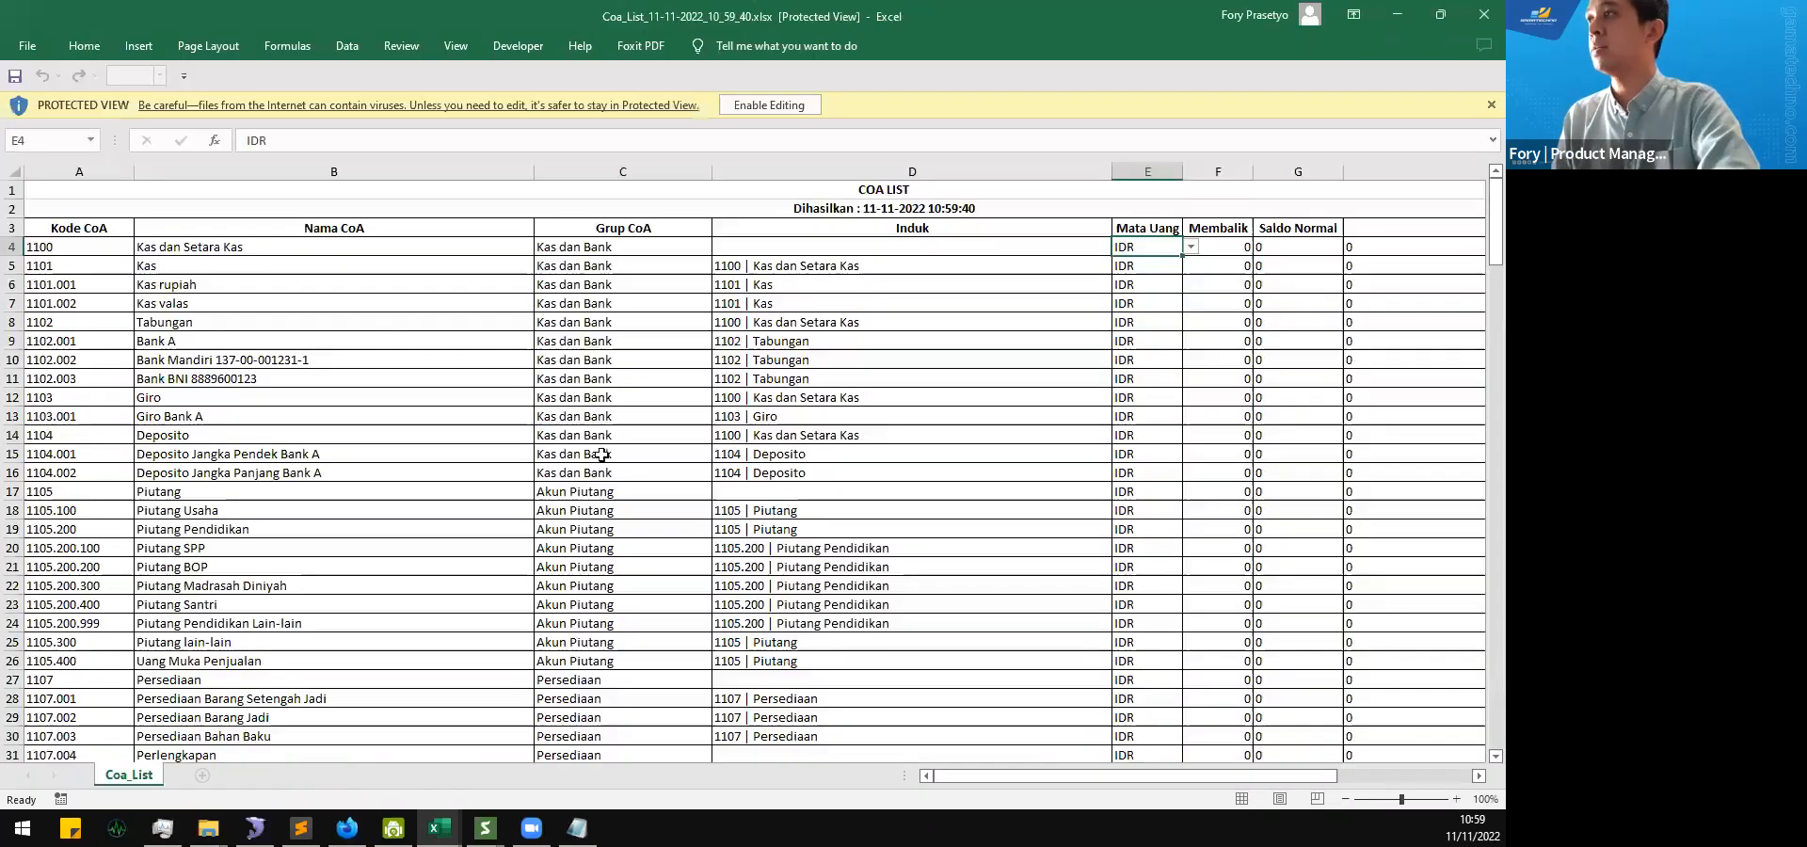
pyautogui.click(769, 105)
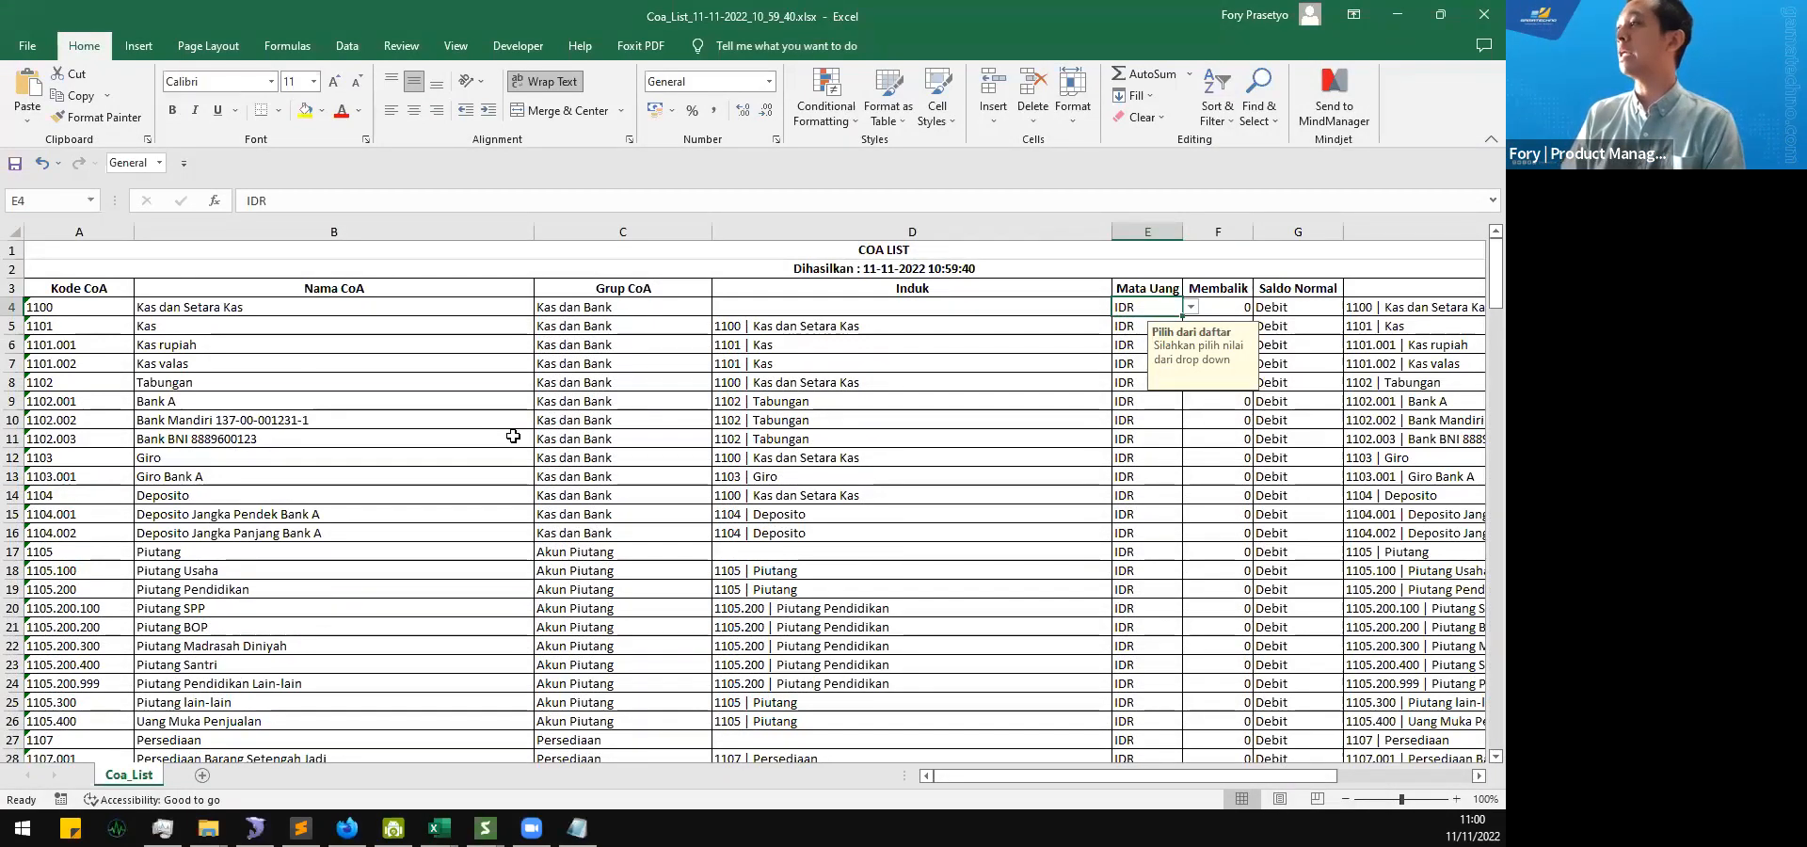
# Step: Examine the accounts listed in the Coa_List sheet from the first row to the last, with their groups and parent accounts
pyautogui.scroll(-5, 466, 425)
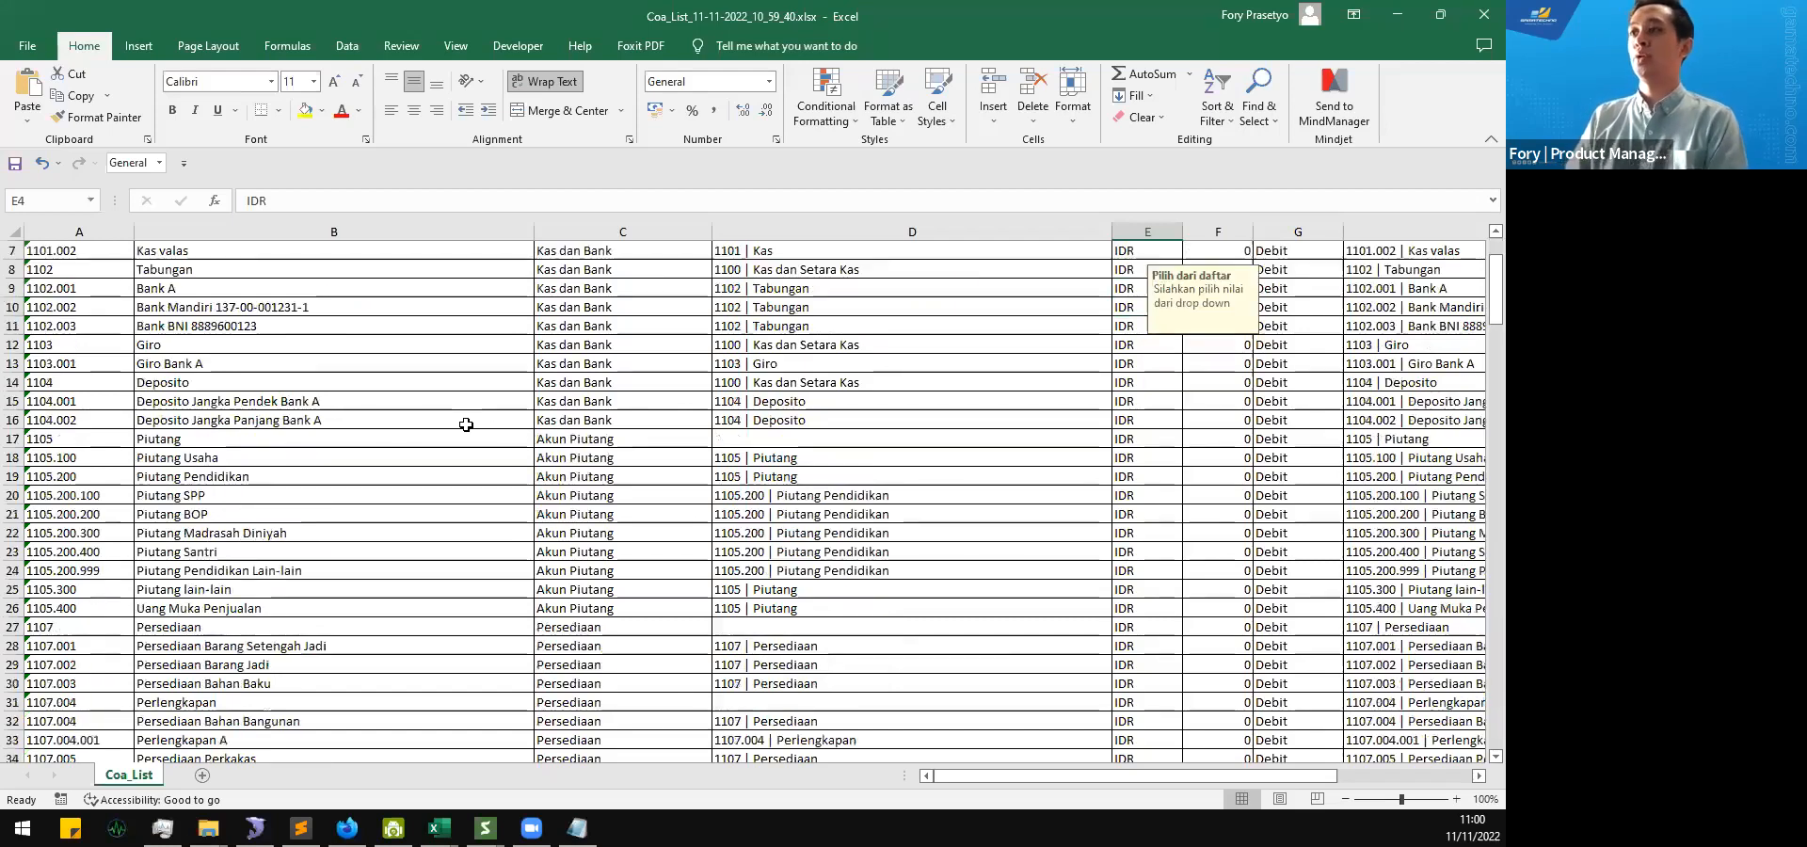
pyautogui.scroll(-19, 466, 425)
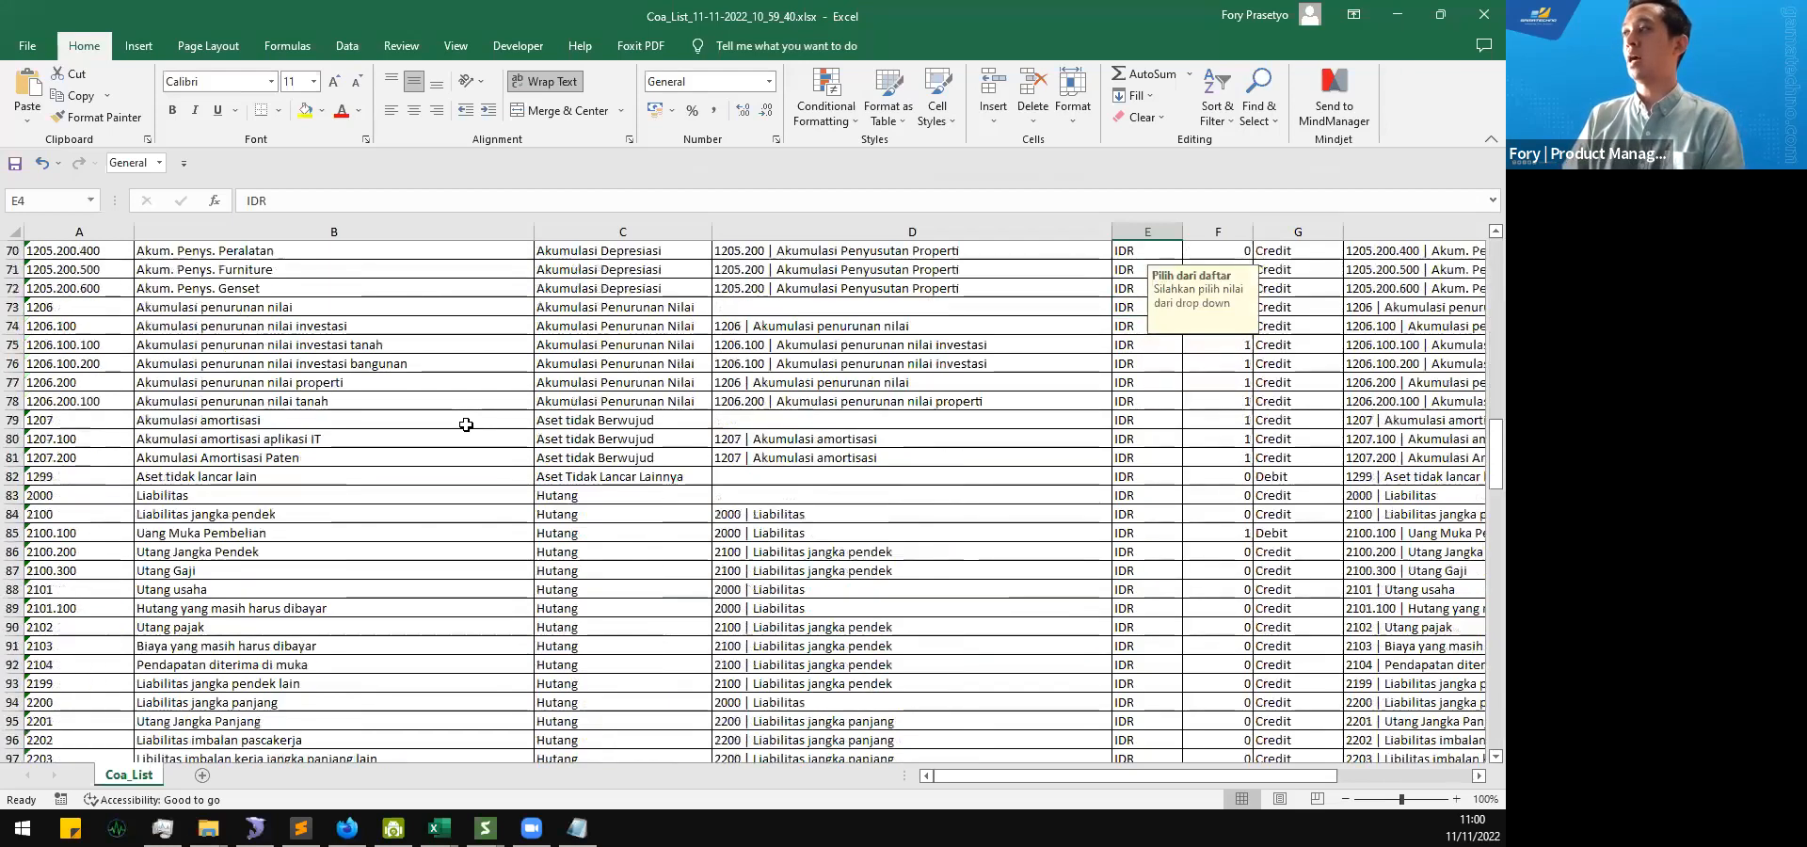
pyautogui.scroll(-20, 466, 425)
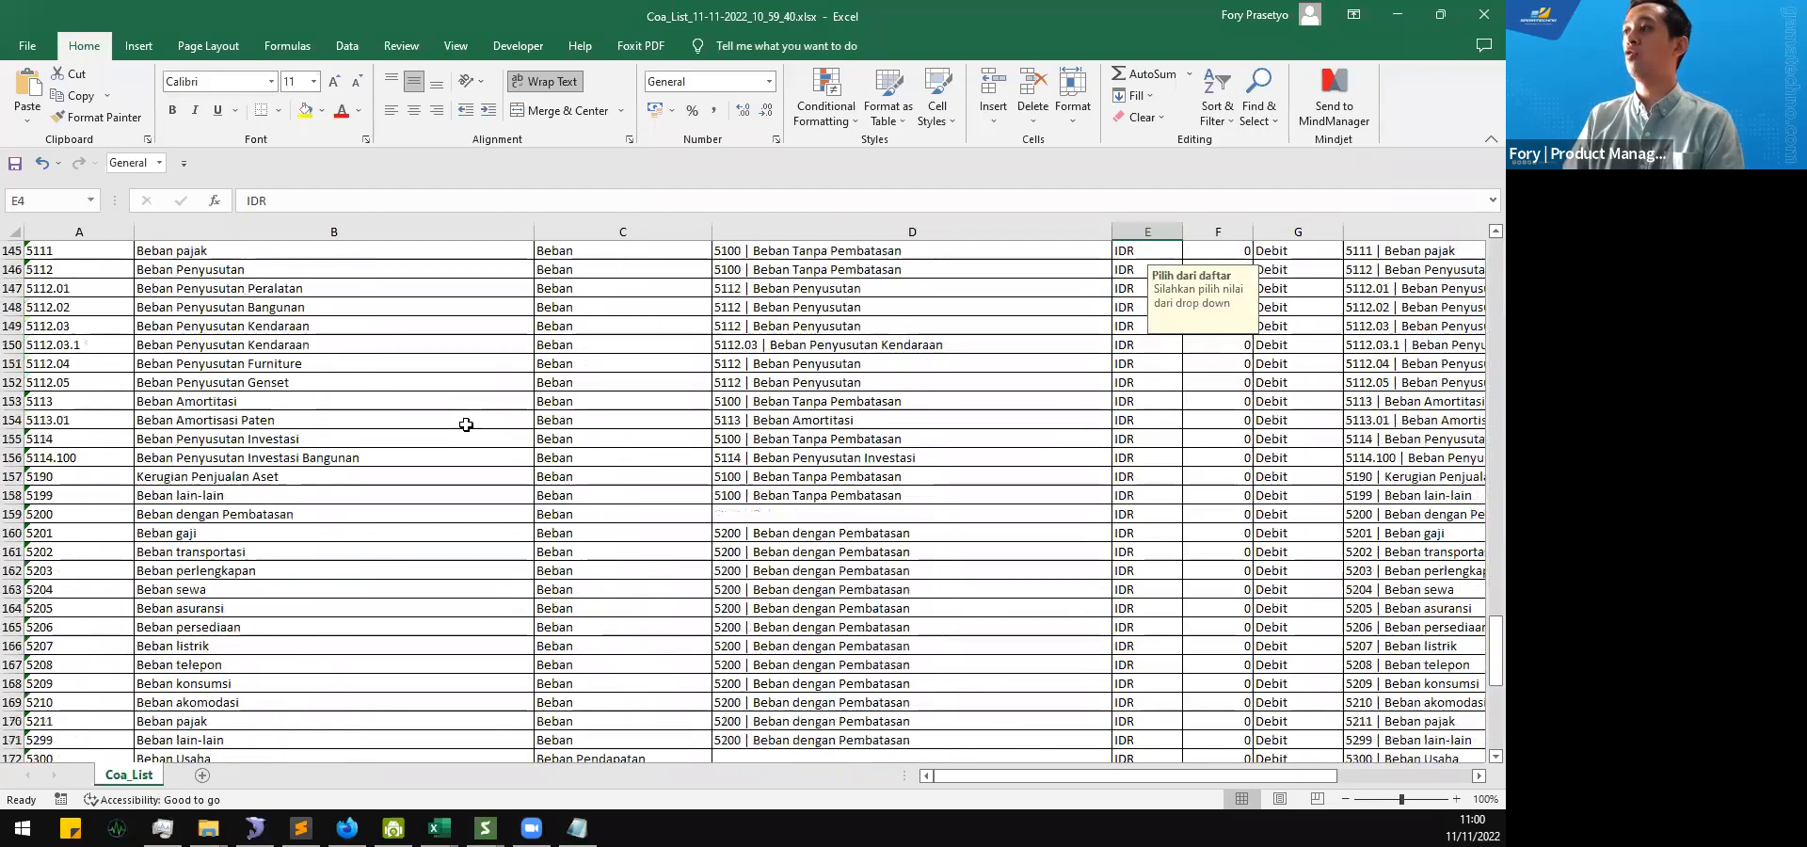
pyautogui.scroll(-2, 466, 424)
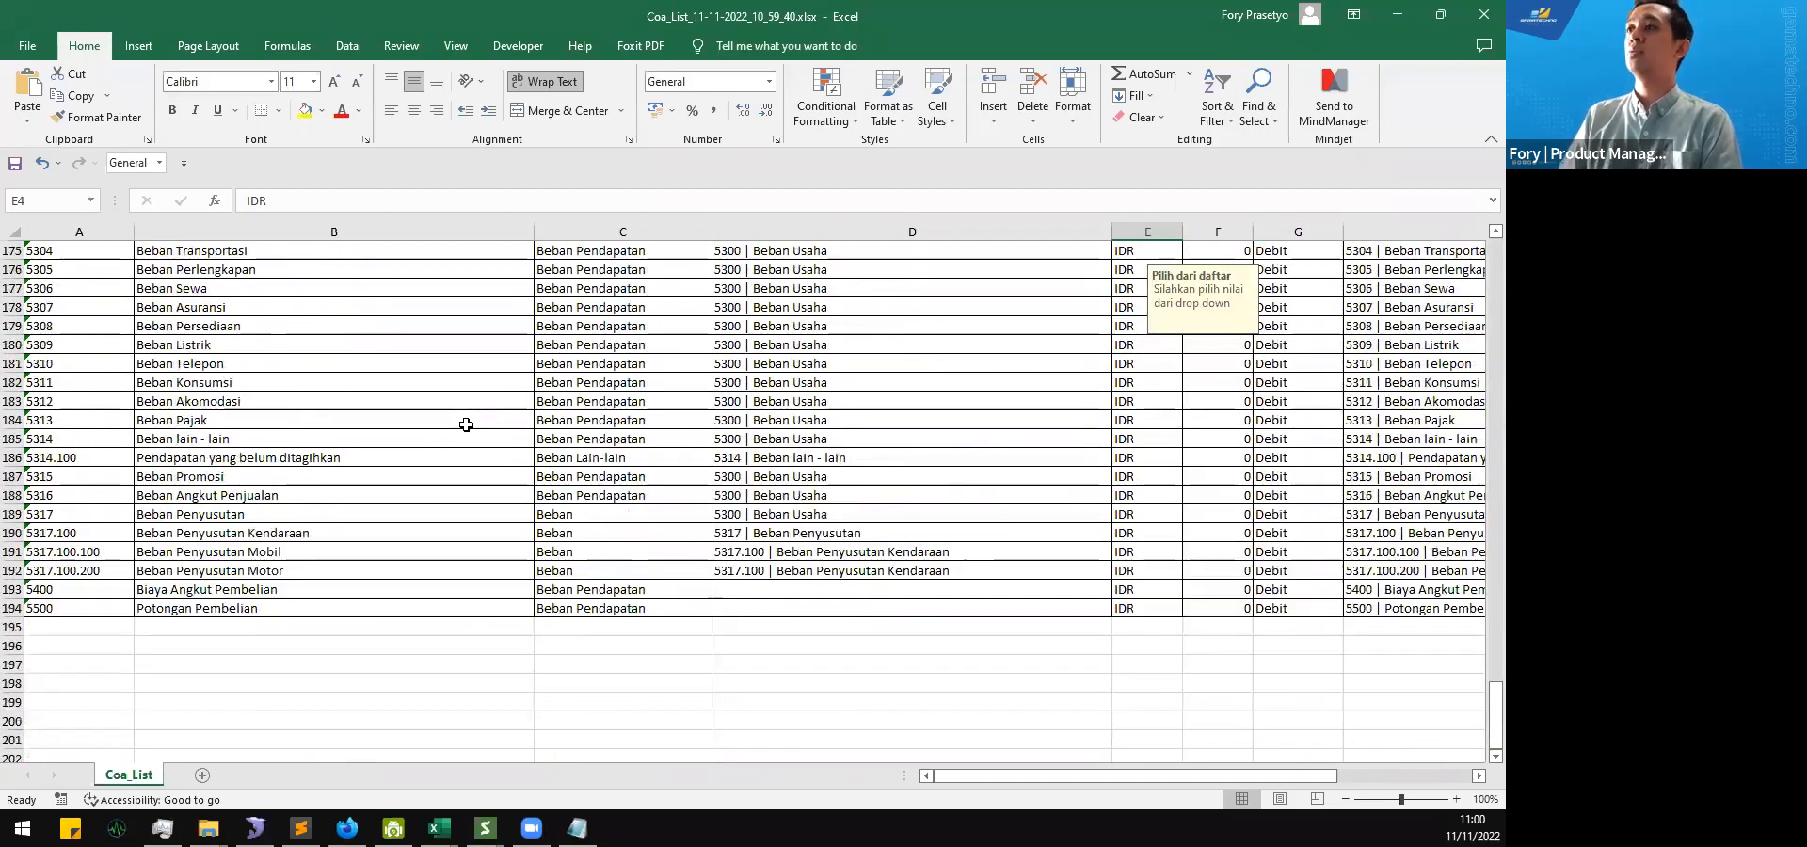
pyautogui.scroll(10, 466, 425)
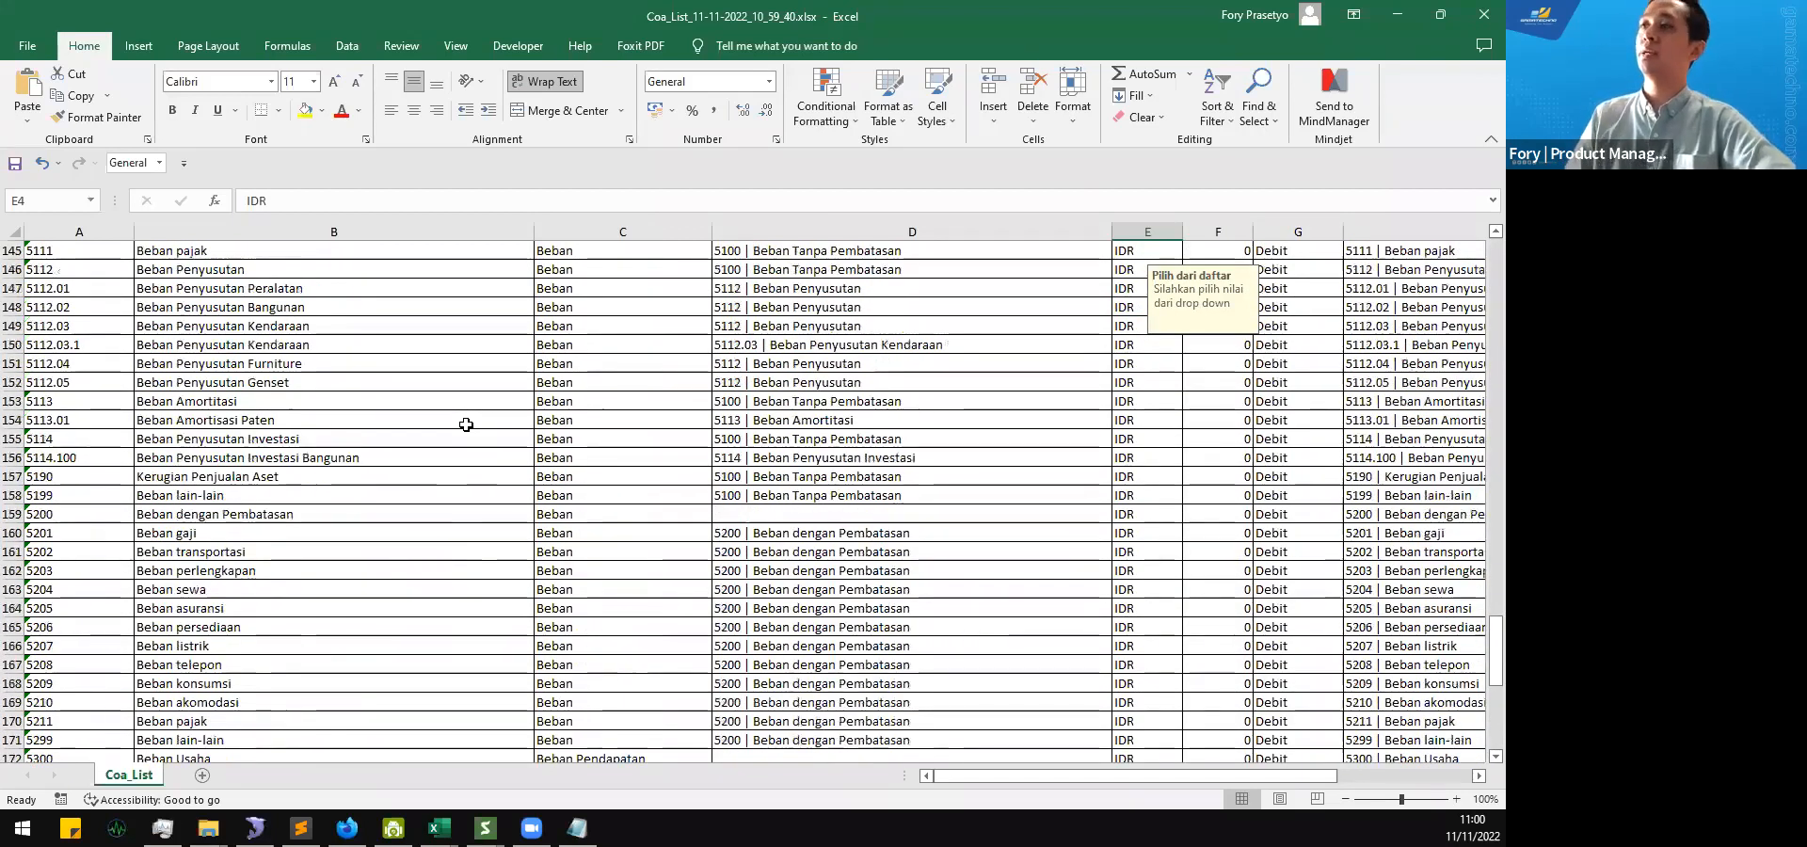
pyautogui.scroll(18, 395, 487)
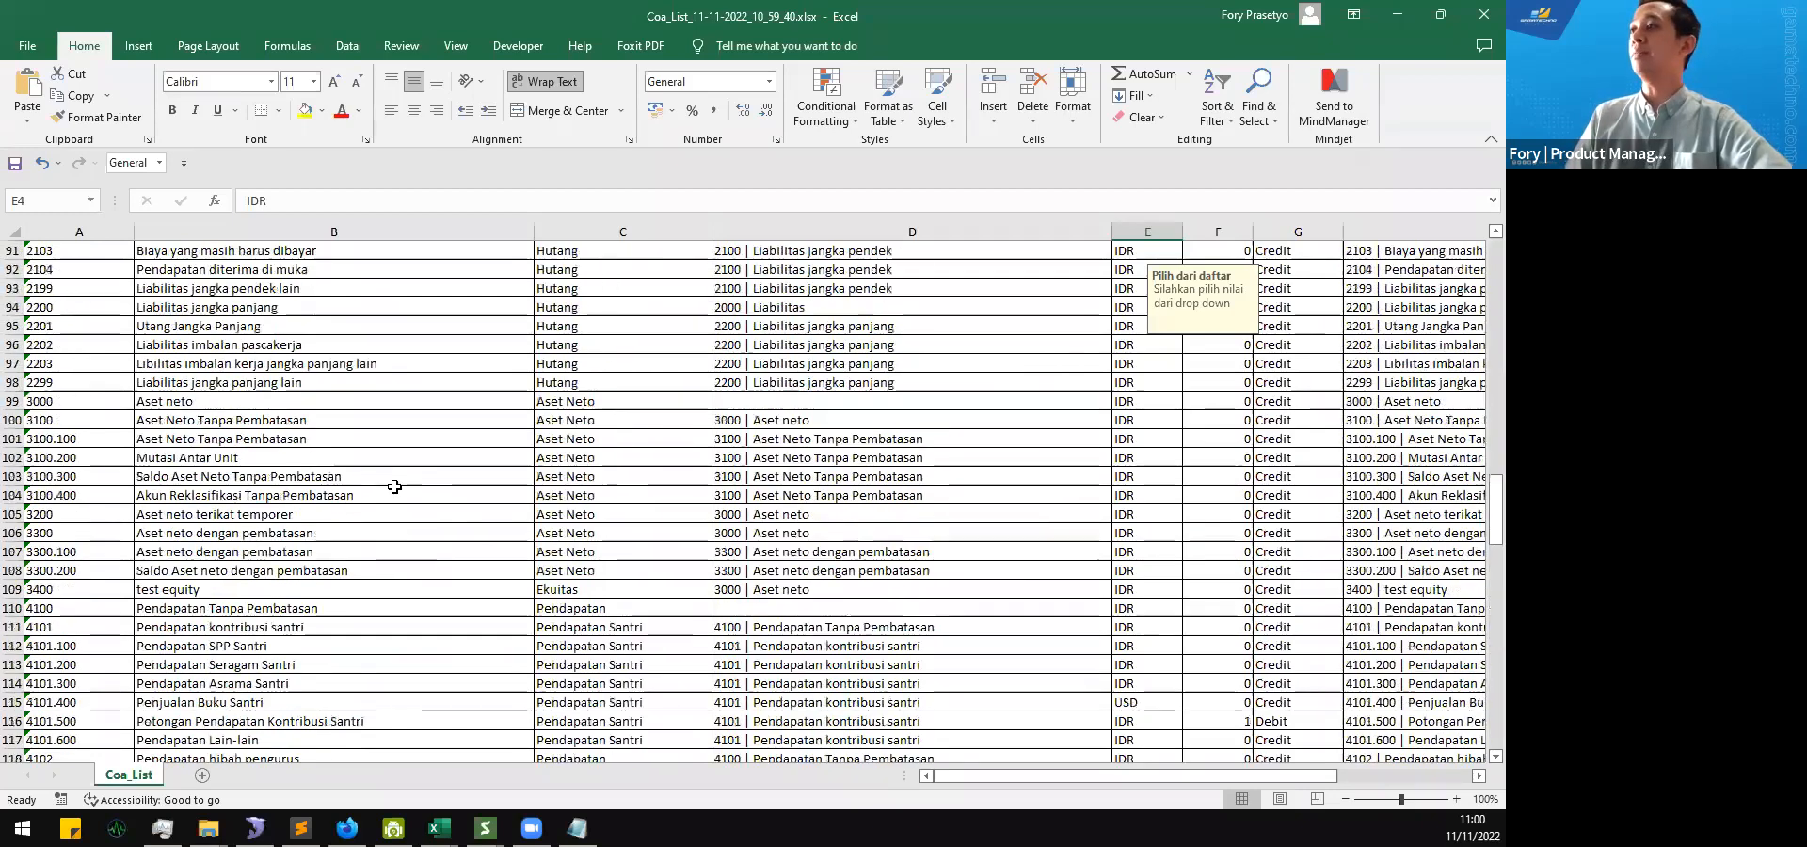
pyautogui.scroll(20, 394, 486)
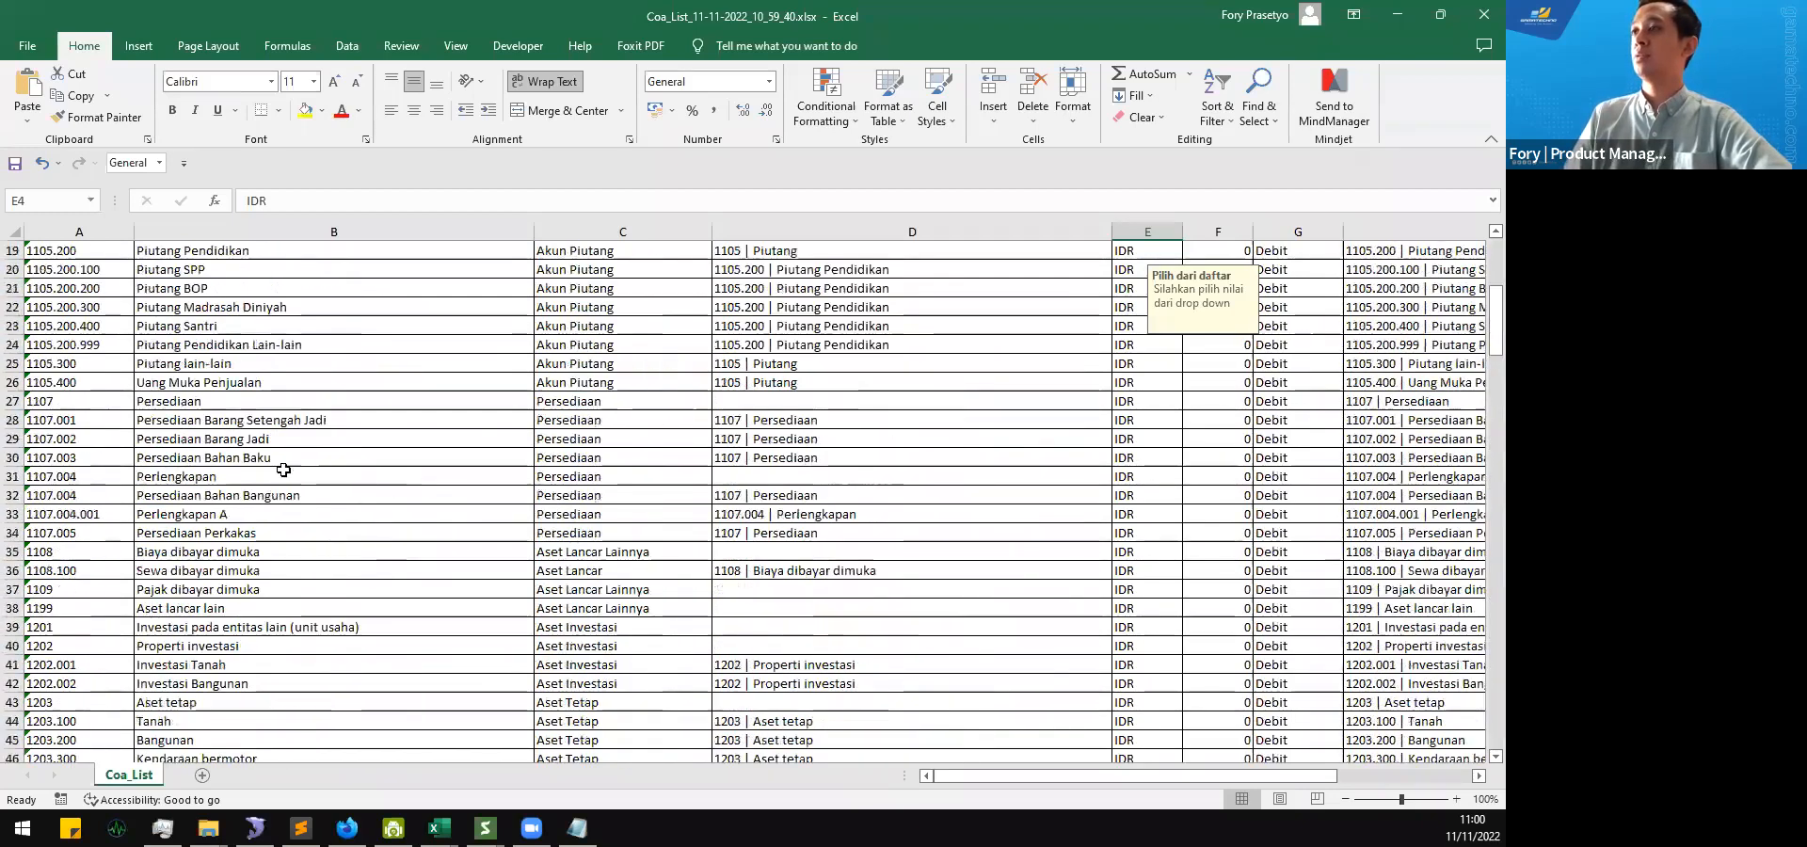
pyautogui.scroll(6, 283, 470)
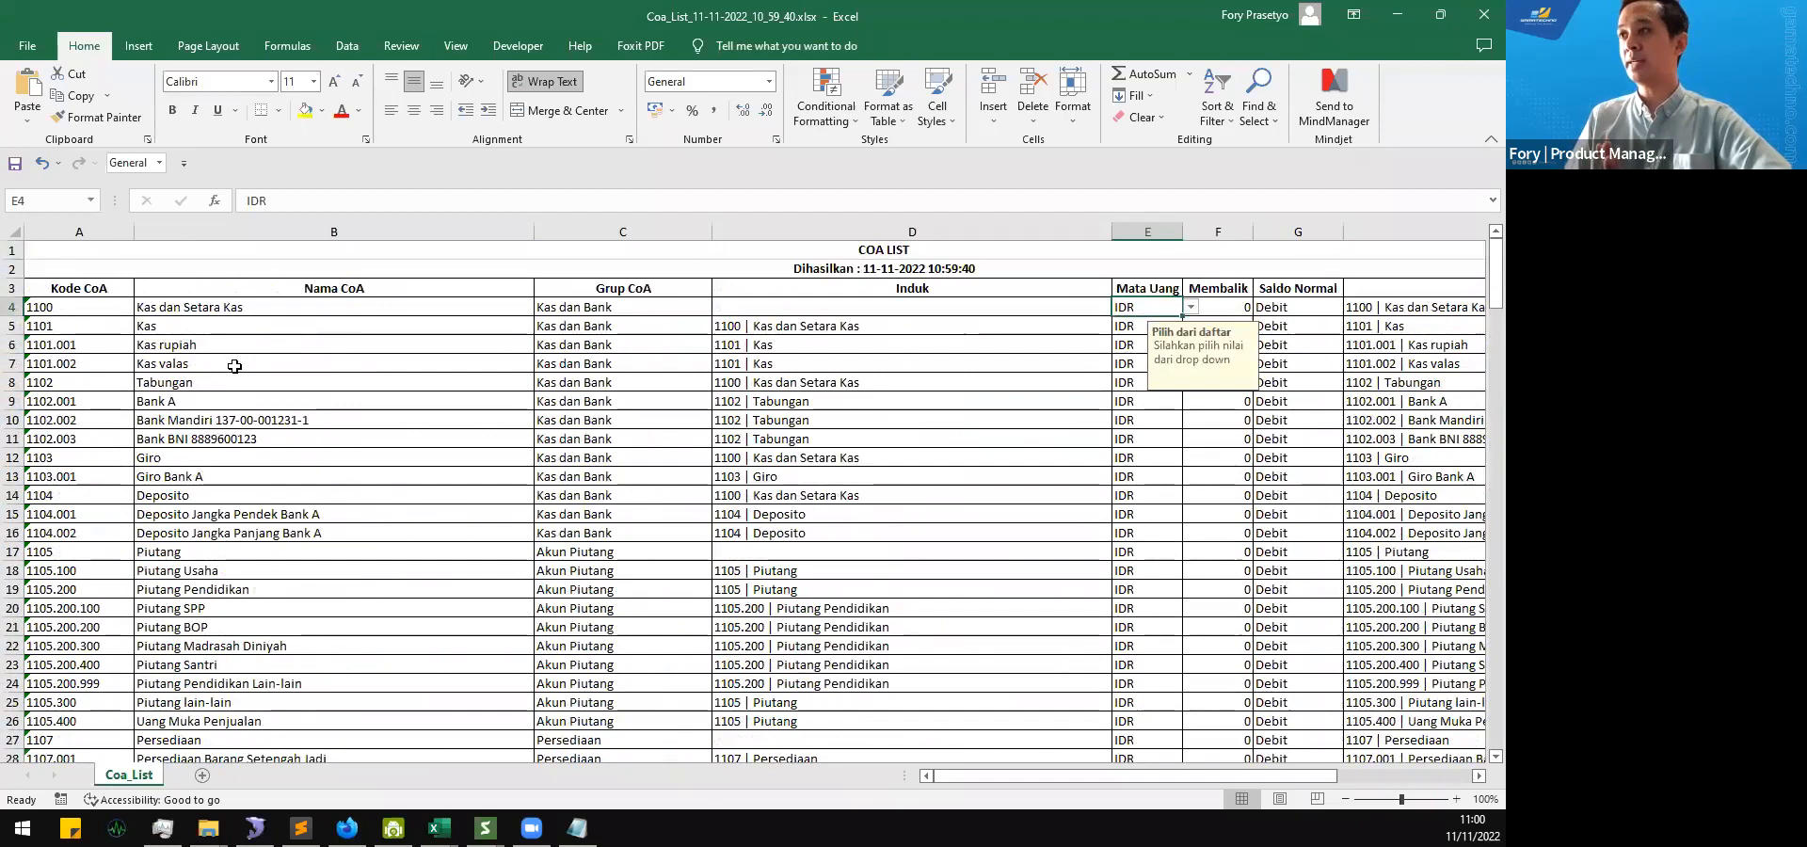
# Step: Delete the account rows from 1100 Kas dan Setara Kas through the 1102.002 Bank Mandiri account in the Coa_List sheet
pyautogui.click(13, 306)
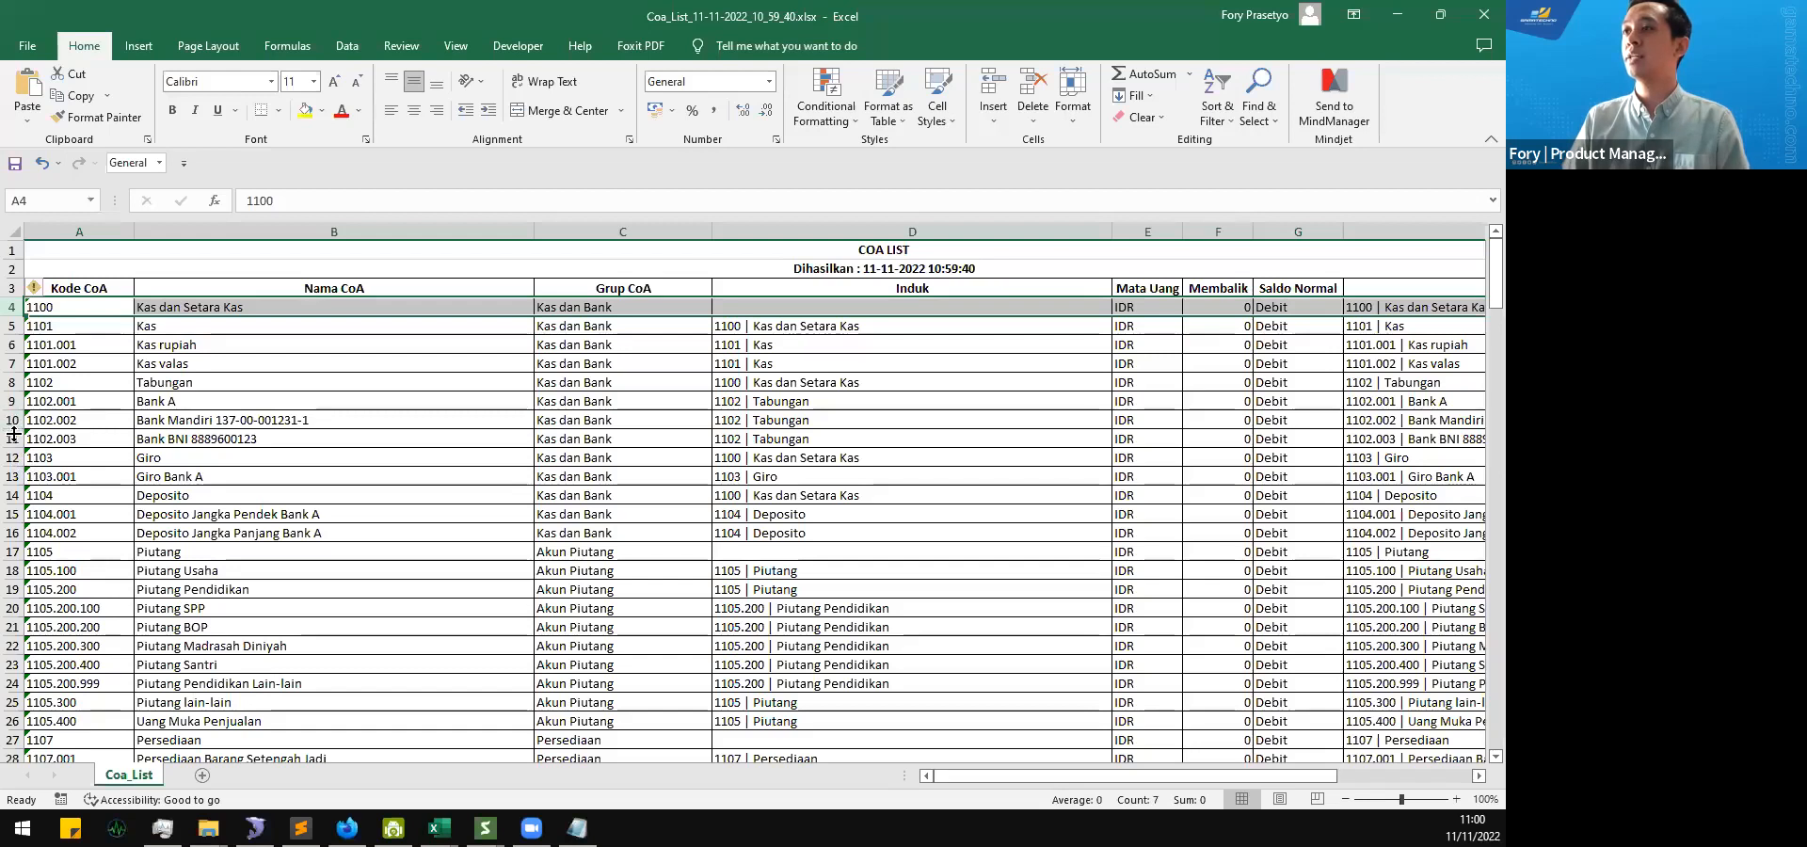
pyautogui.moveTo(13, 401); pyautogui.dragTo(13, 401)
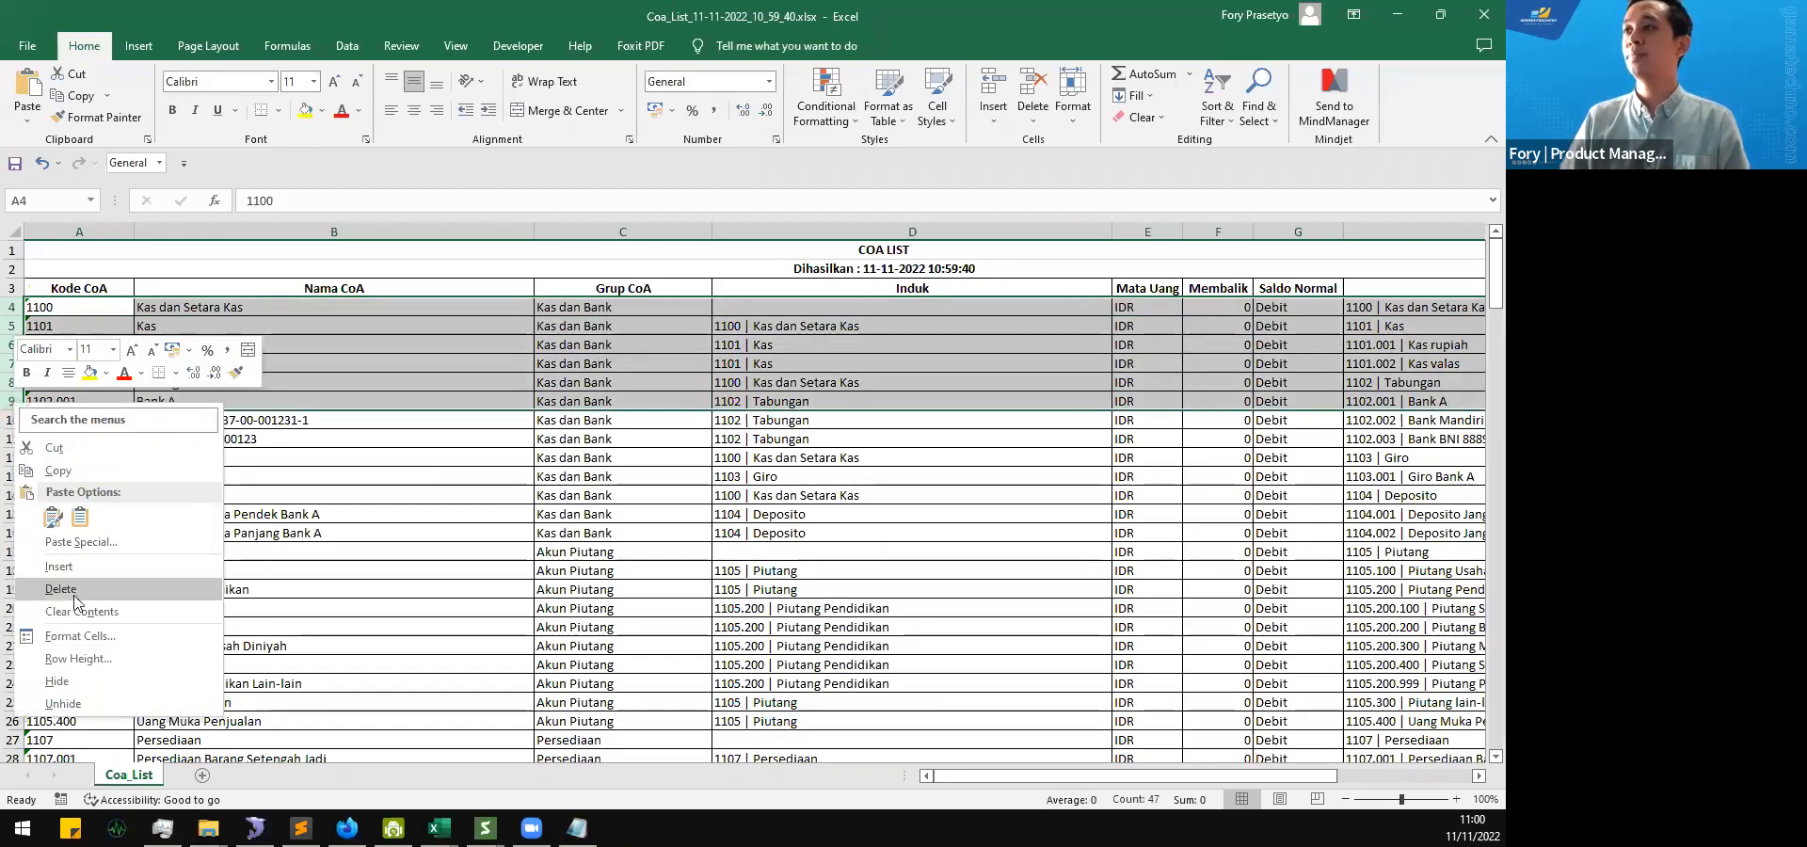
pyautogui.click(75, 601)
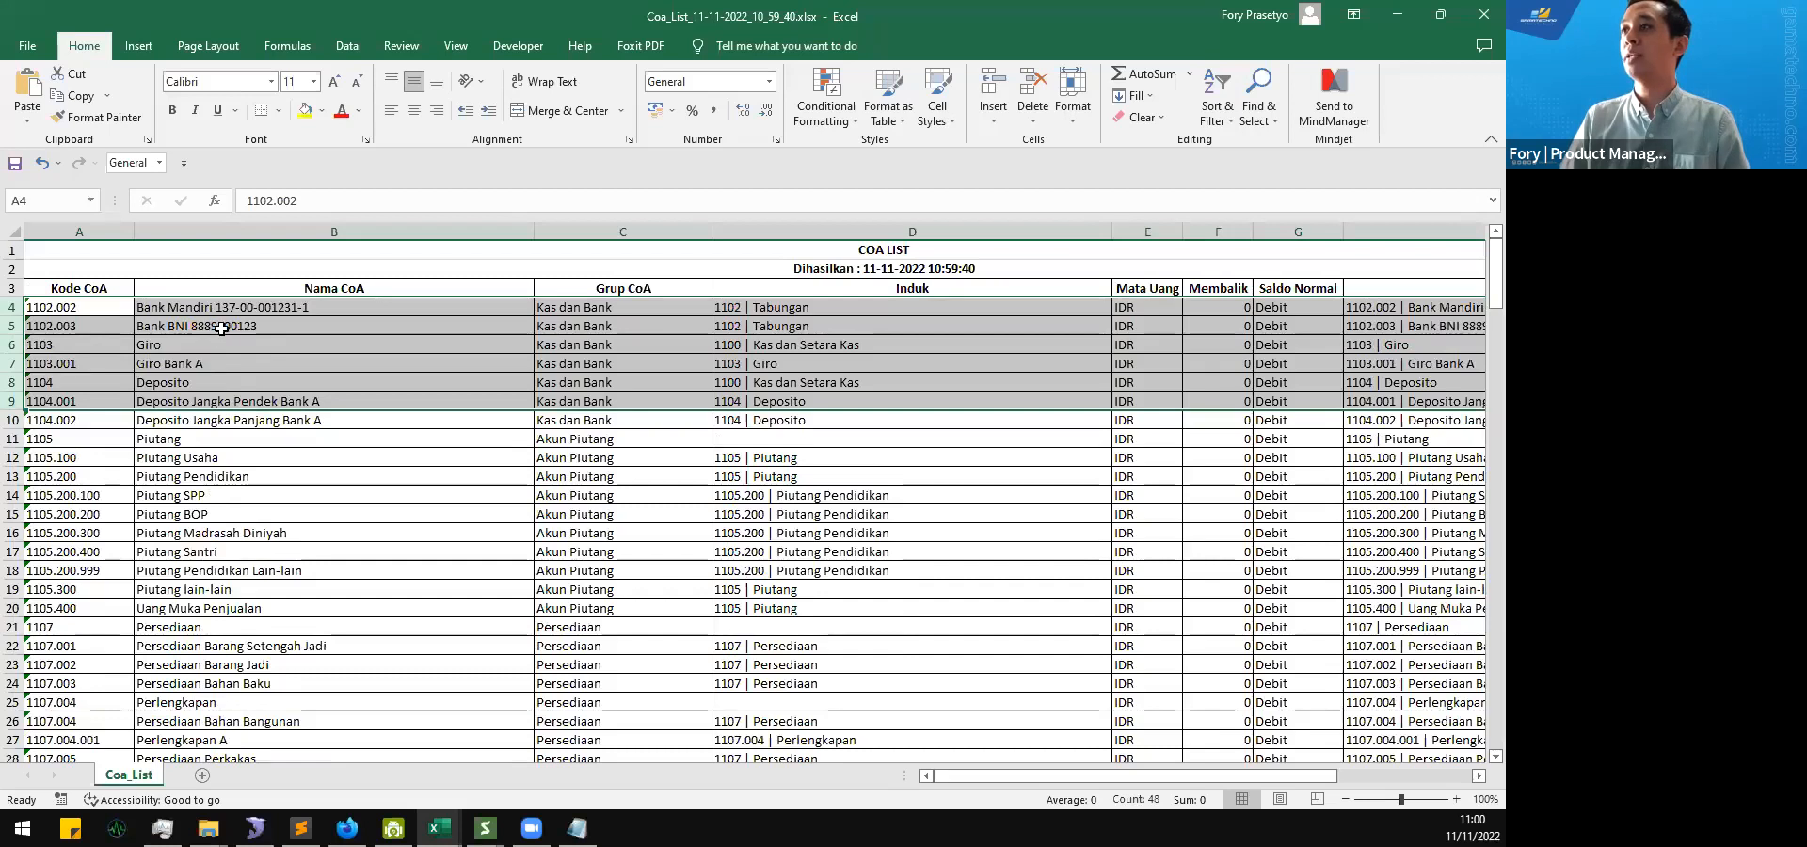
pyautogui.click(255, 347)
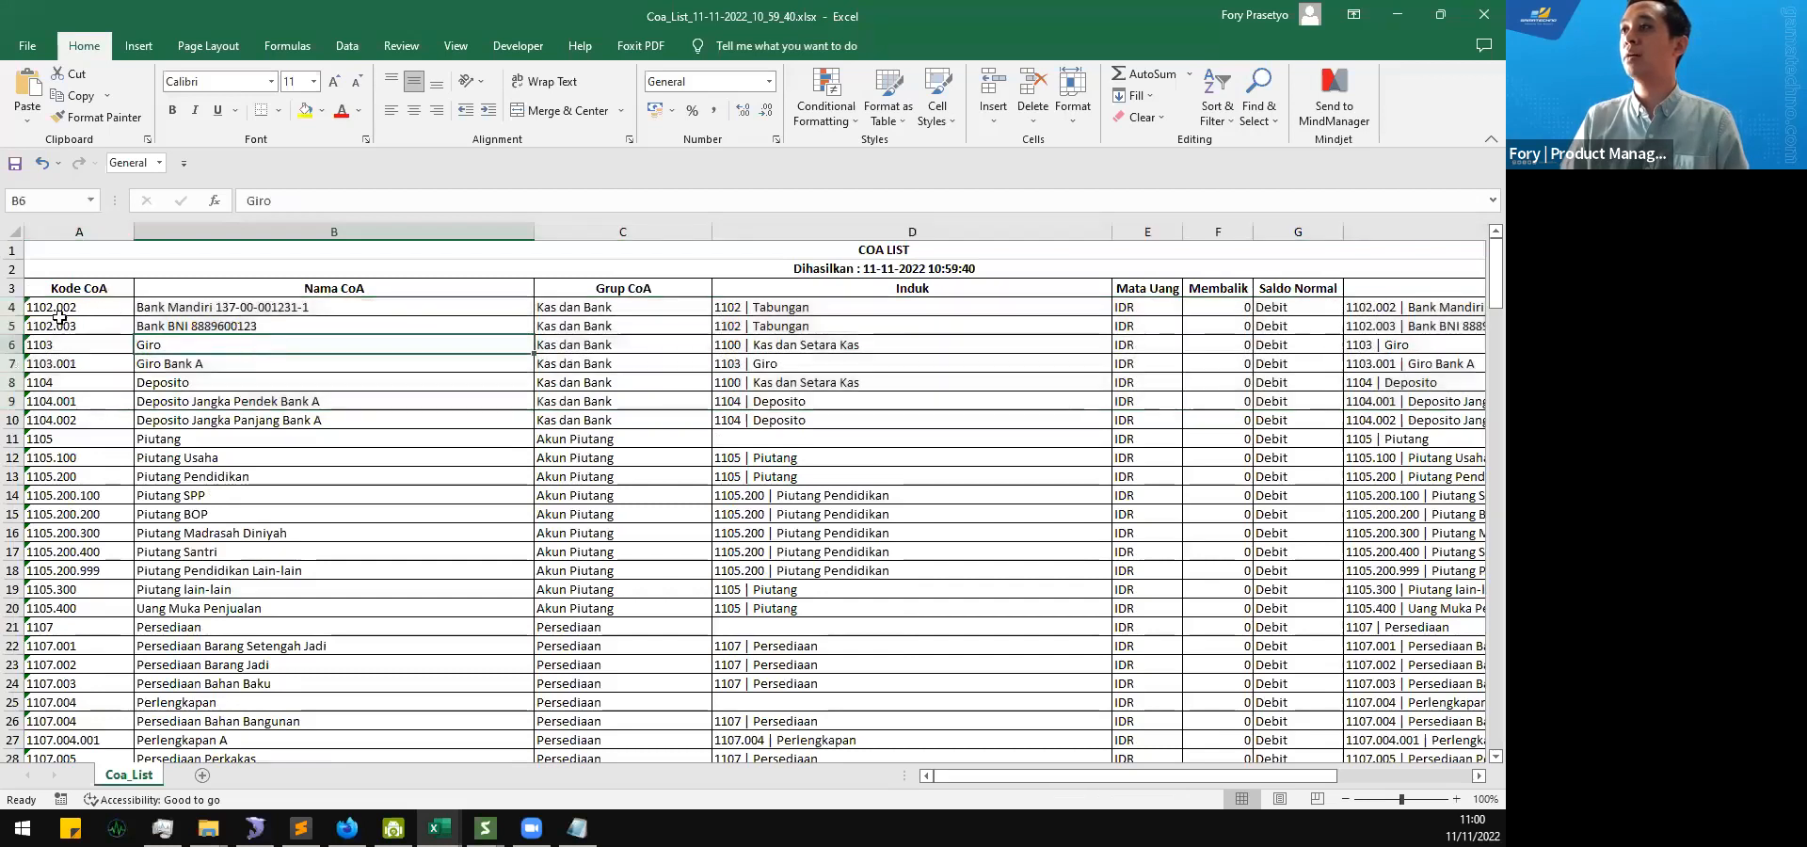
pyautogui.rightClick(11, 307)
pyautogui.click(73, 495)
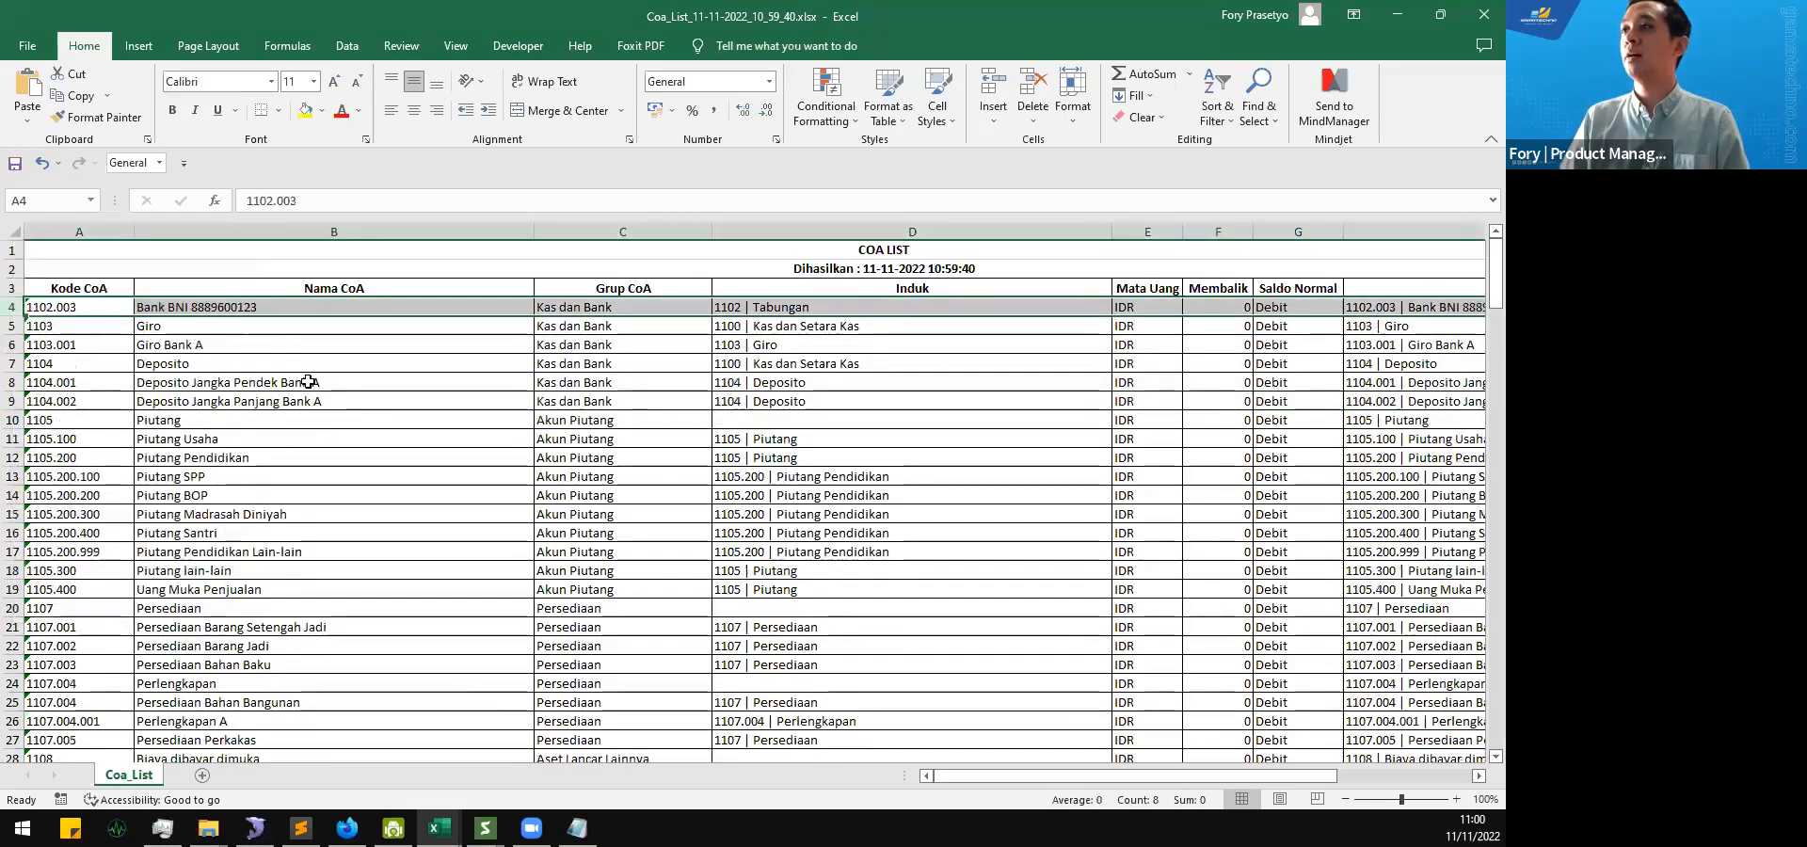
pyautogui.click(293, 382)
# Step: Examine the remaining accounts in the Coa_List sheet, from Giro and Piutang through Pendapatan to the Beban Usaha group
pyautogui.scroll(-1, 204, 511)
pyautogui.scroll(1, 207, 503)
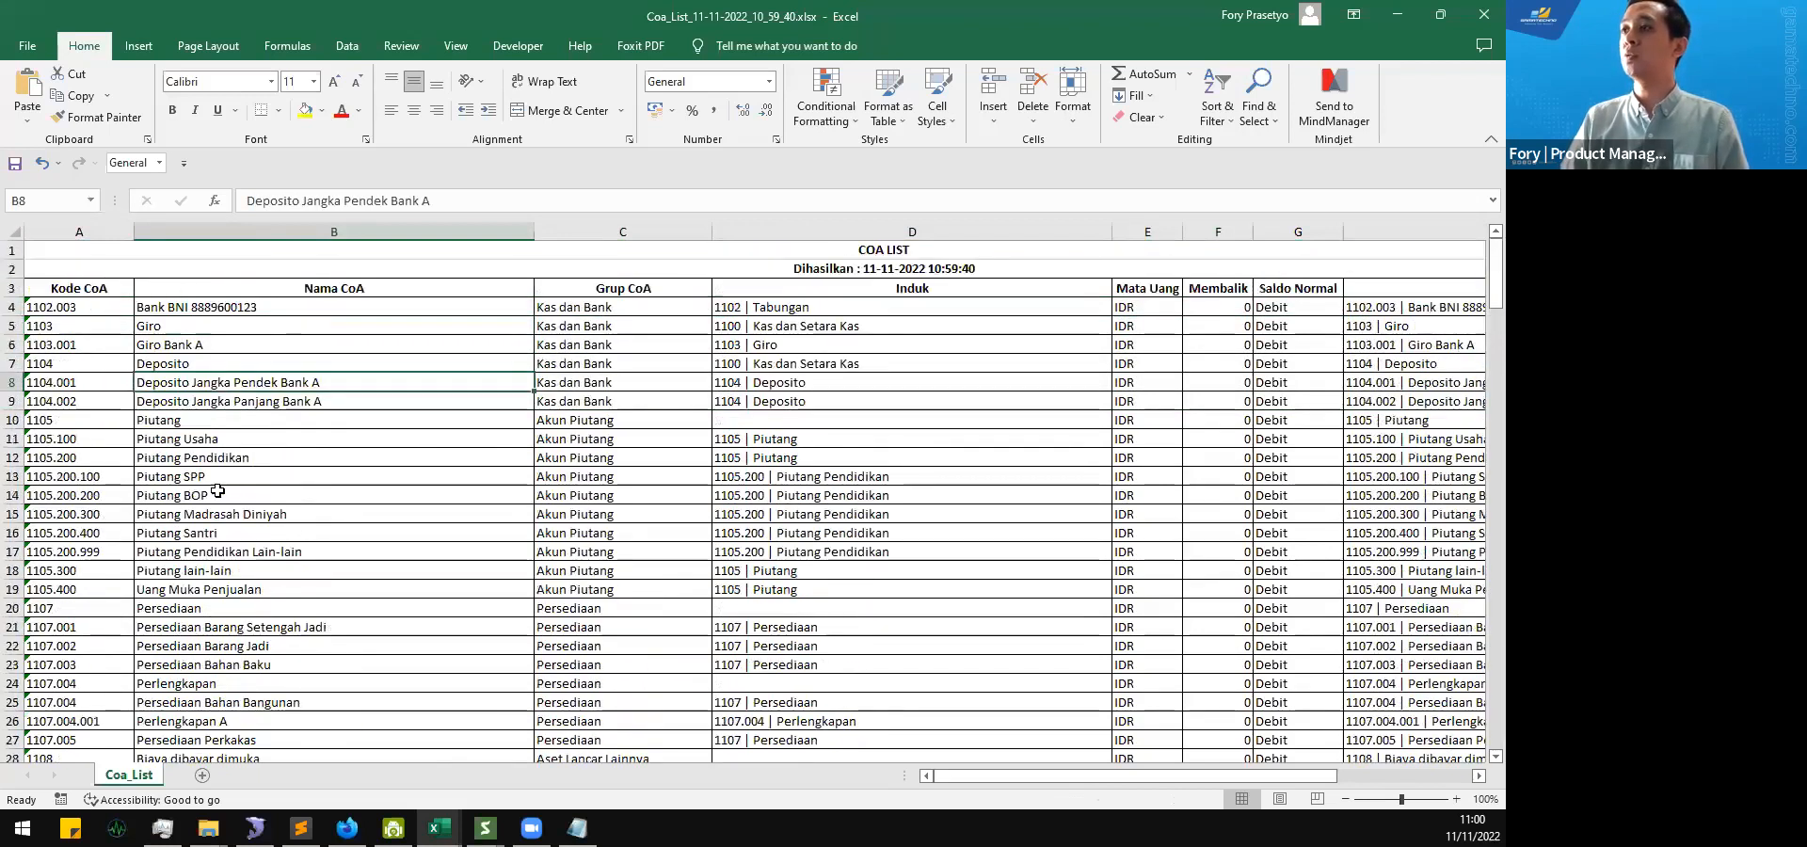
pyautogui.scroll(-1, 216, 491)
pyautogui.scroll(-9, 217, 491)
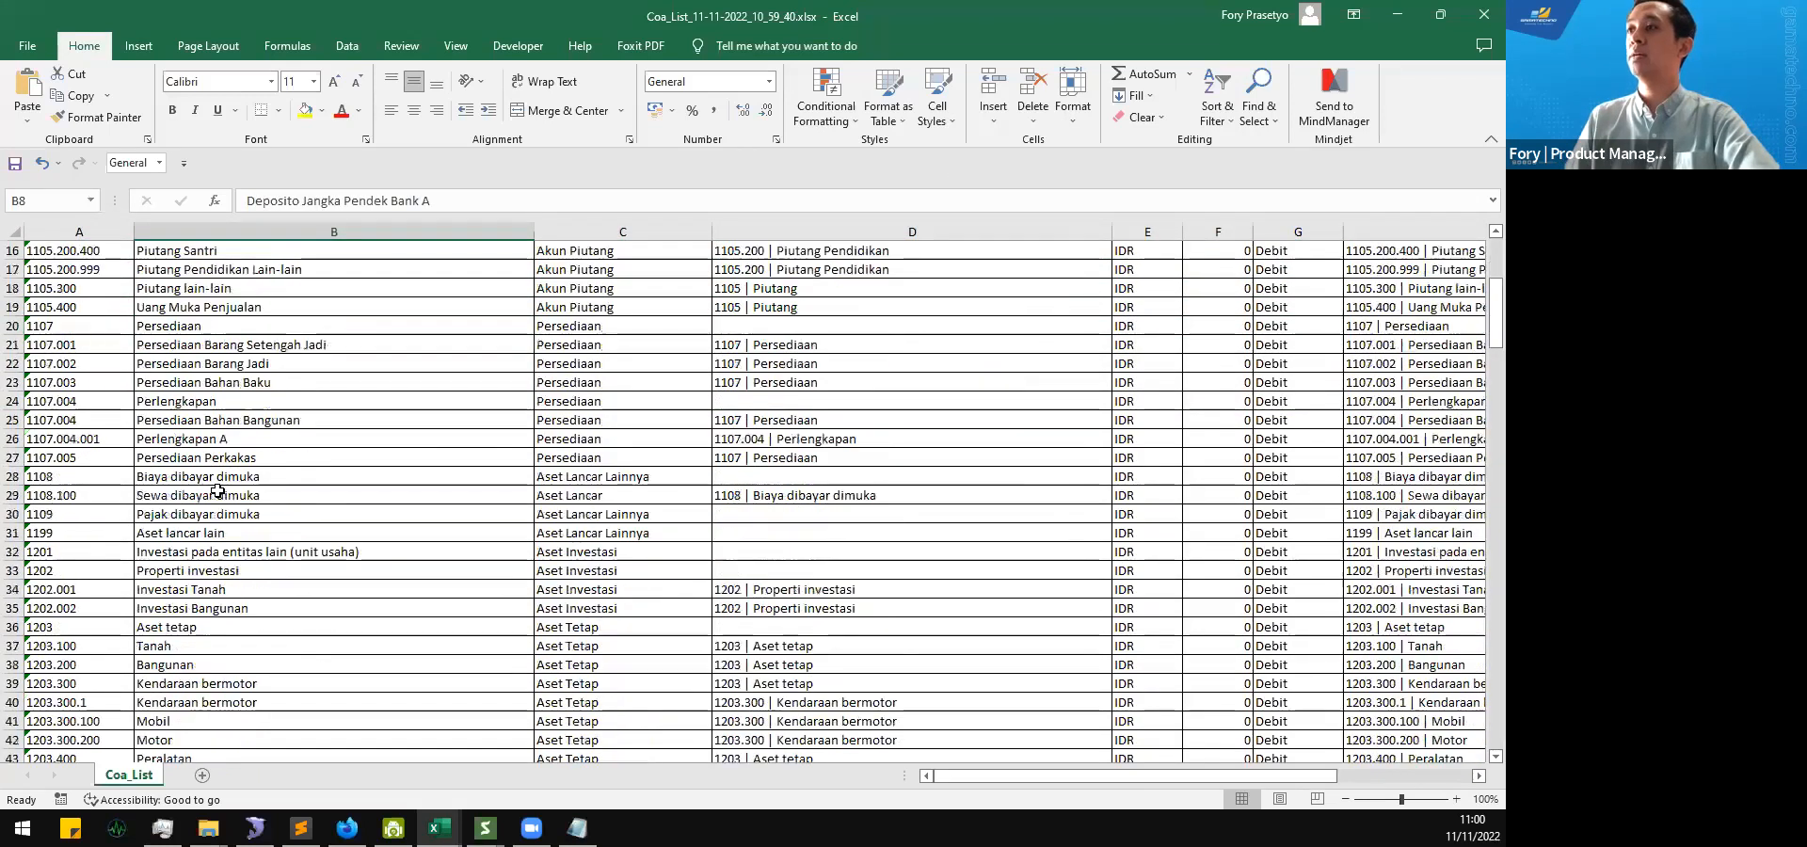
pyautogui.scroll(-10, 217, 490)
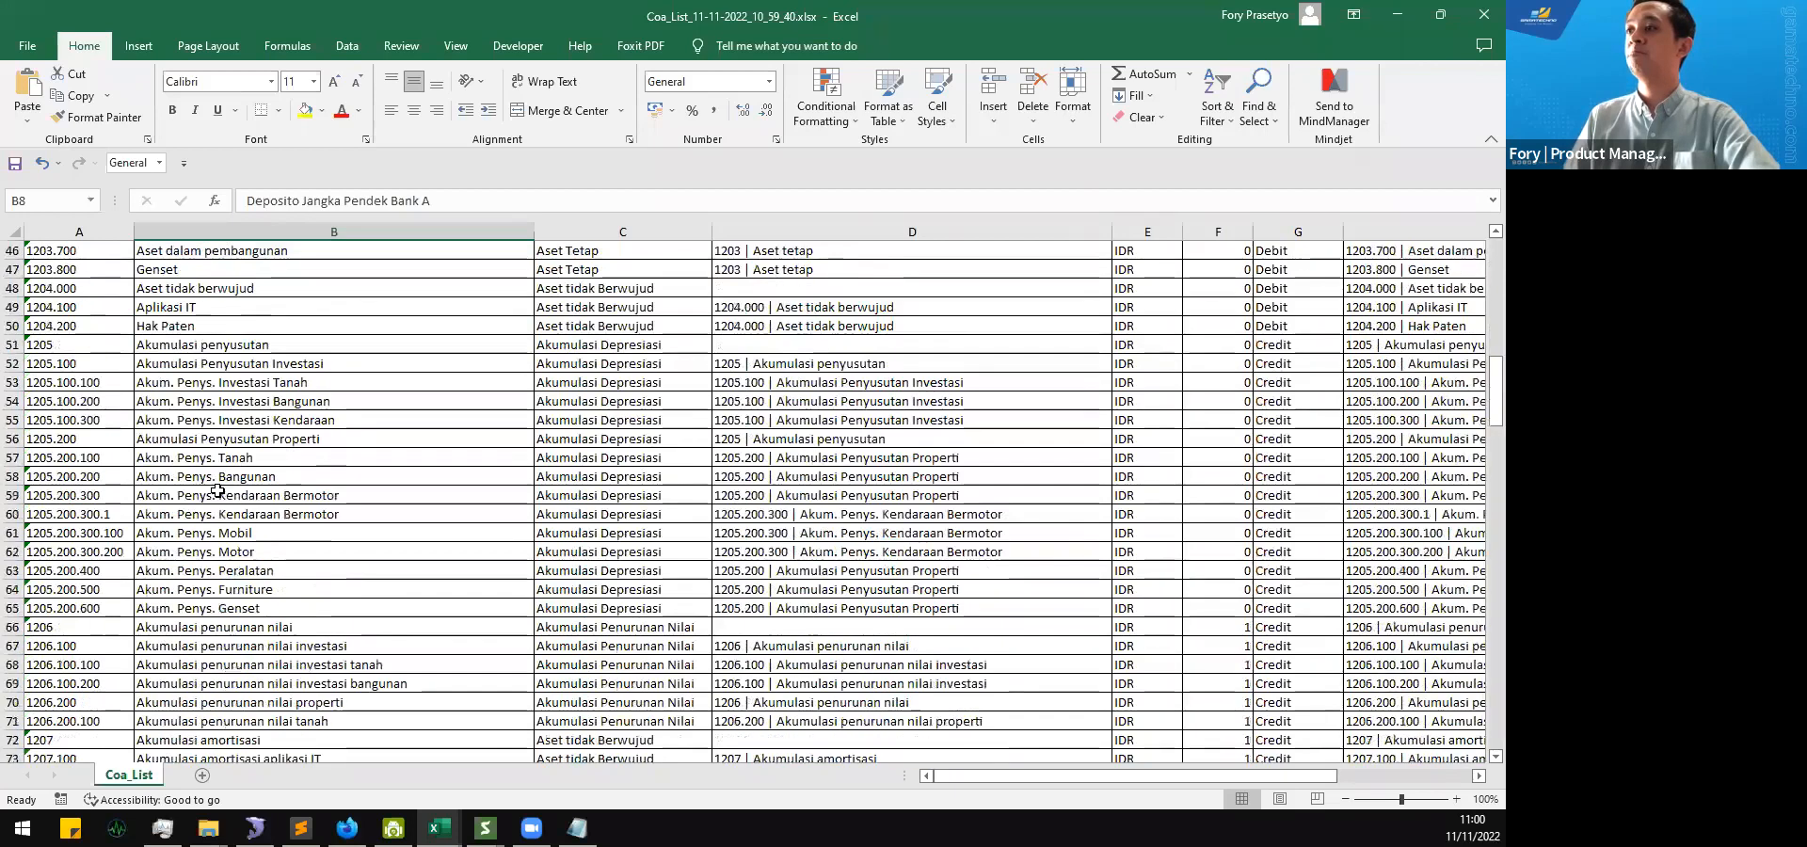
pyautogui.scroll(-12, 218, 490)
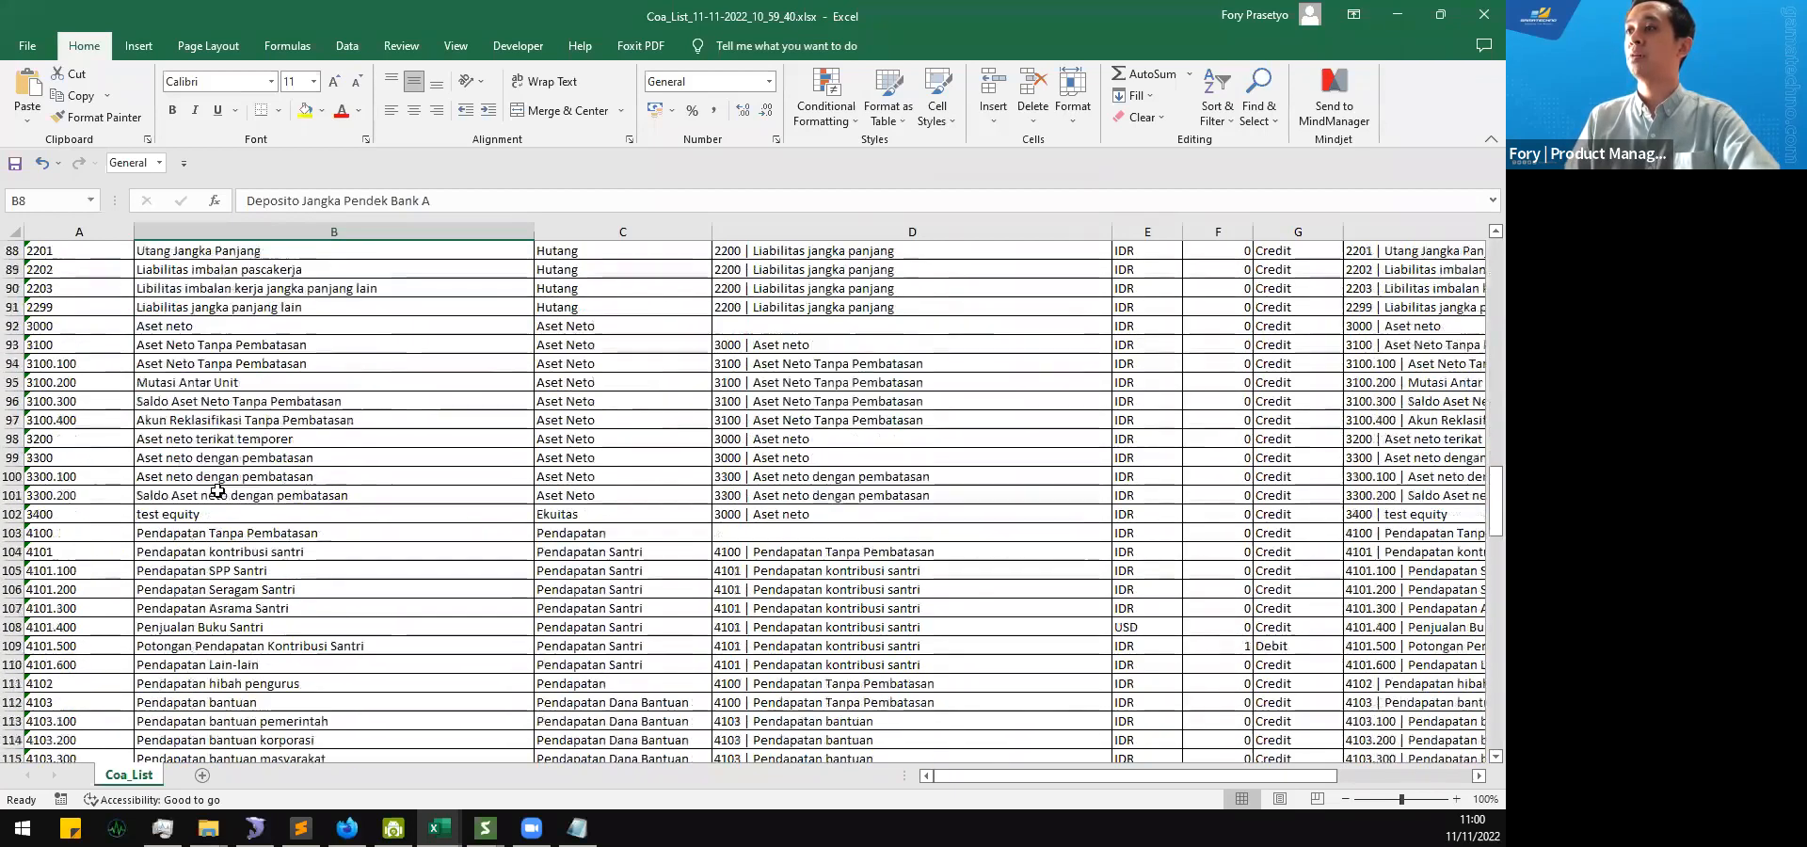
pyautogui.scroll(-1, 217, 491)
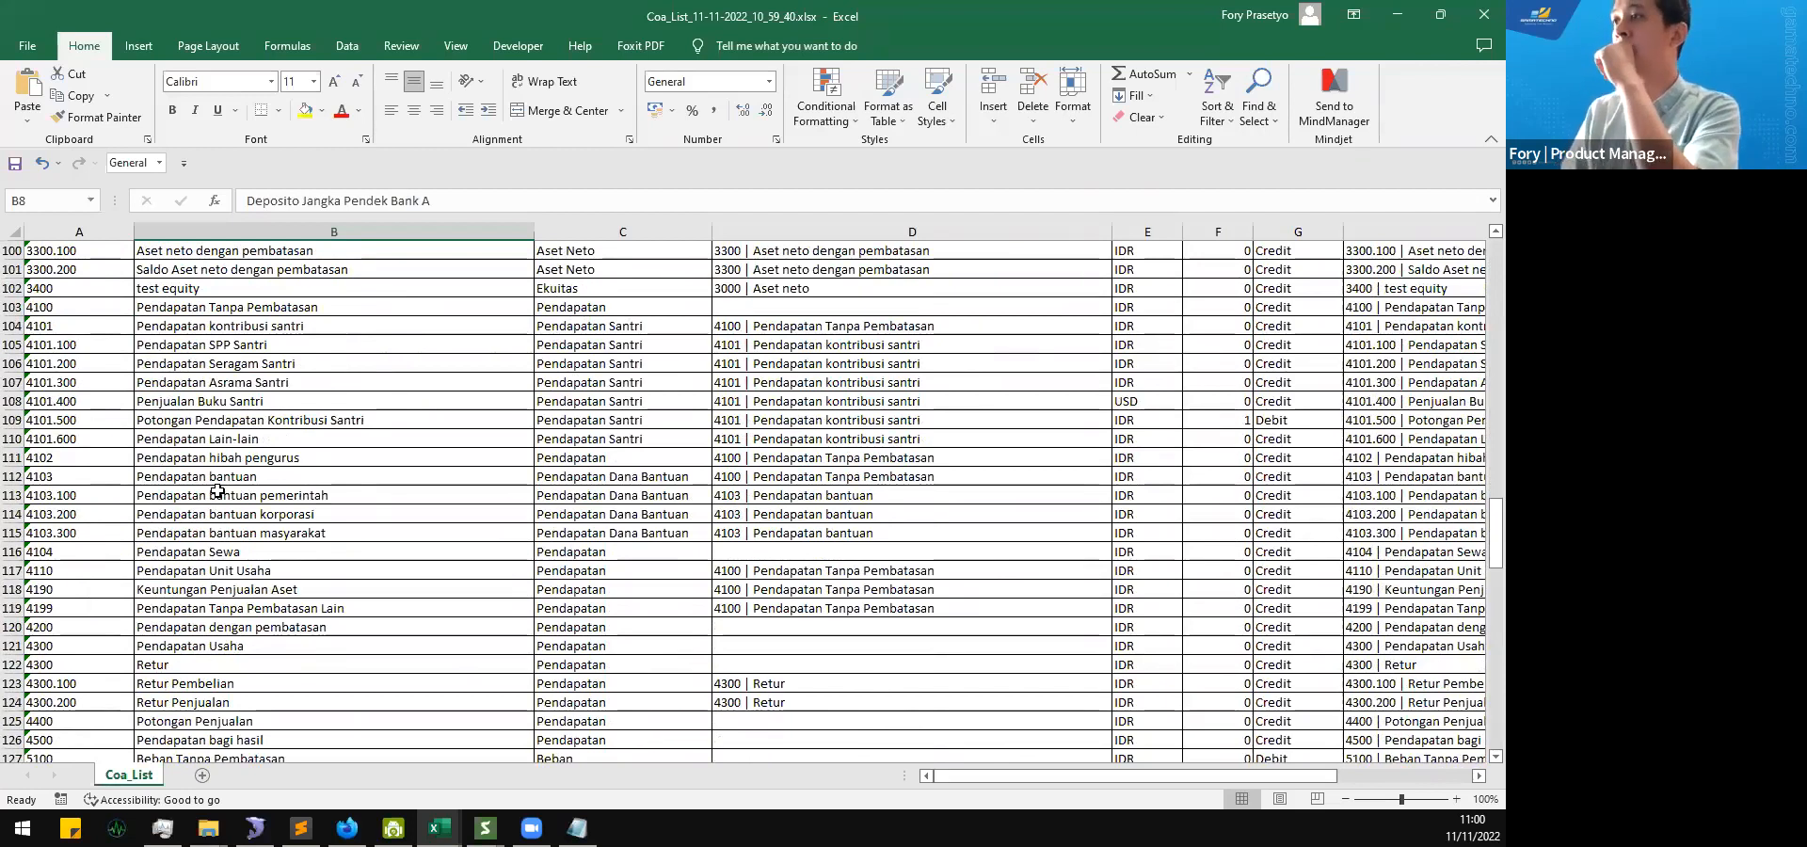
pyautogui.click(238, 572)
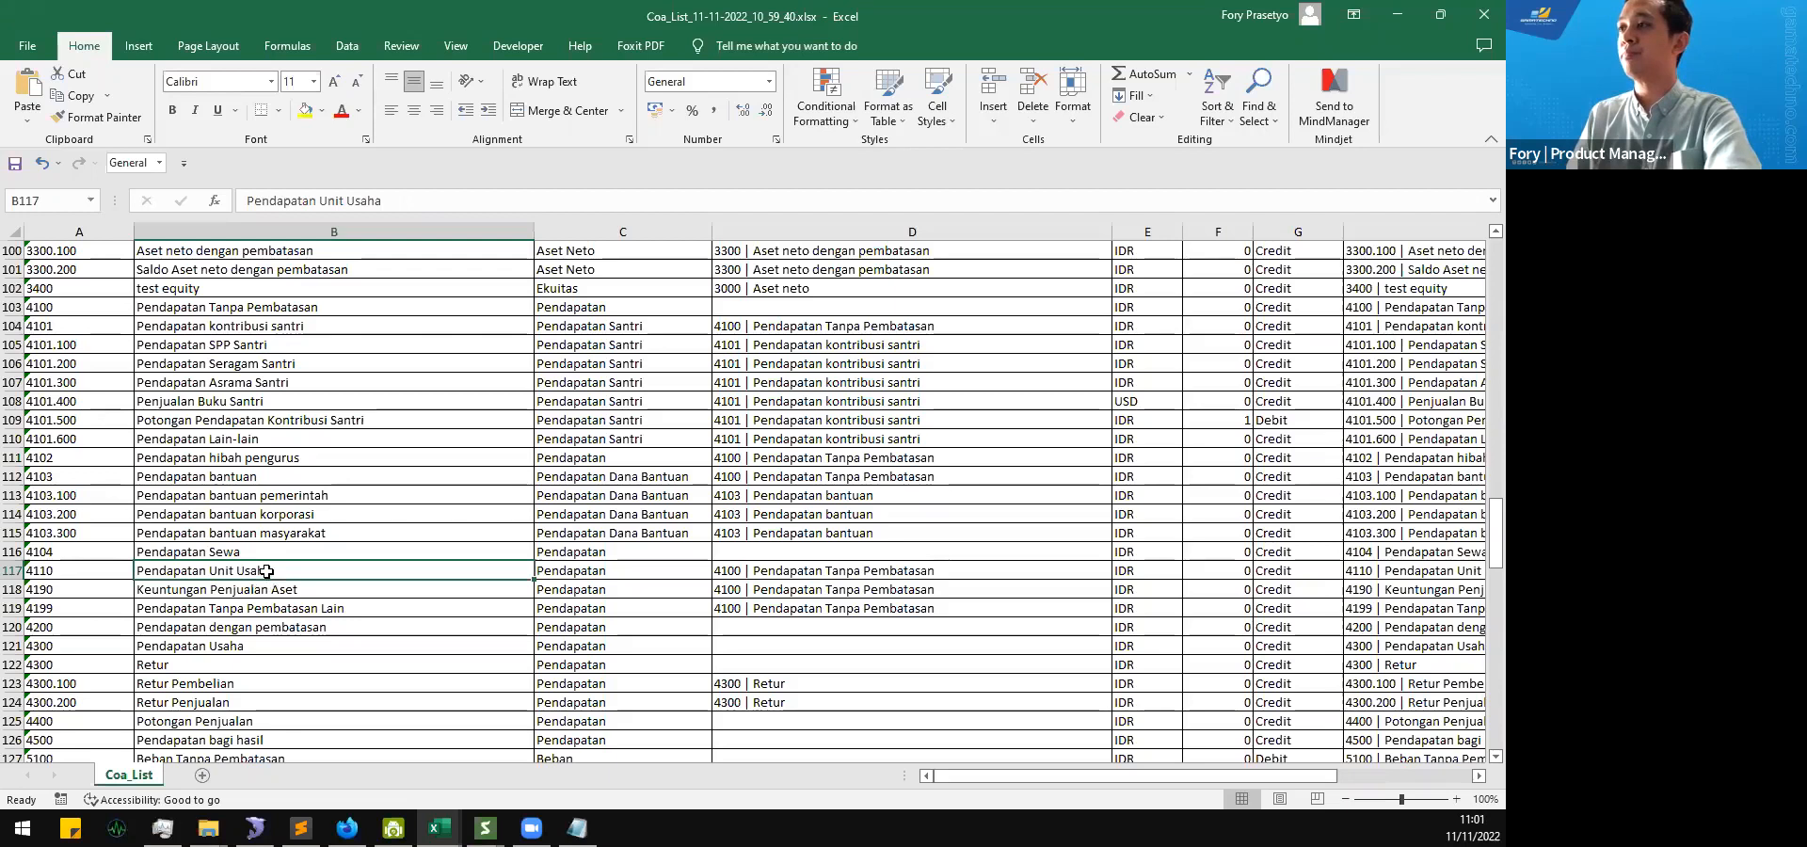
pyautogui.scroll(-3, 266, 572)
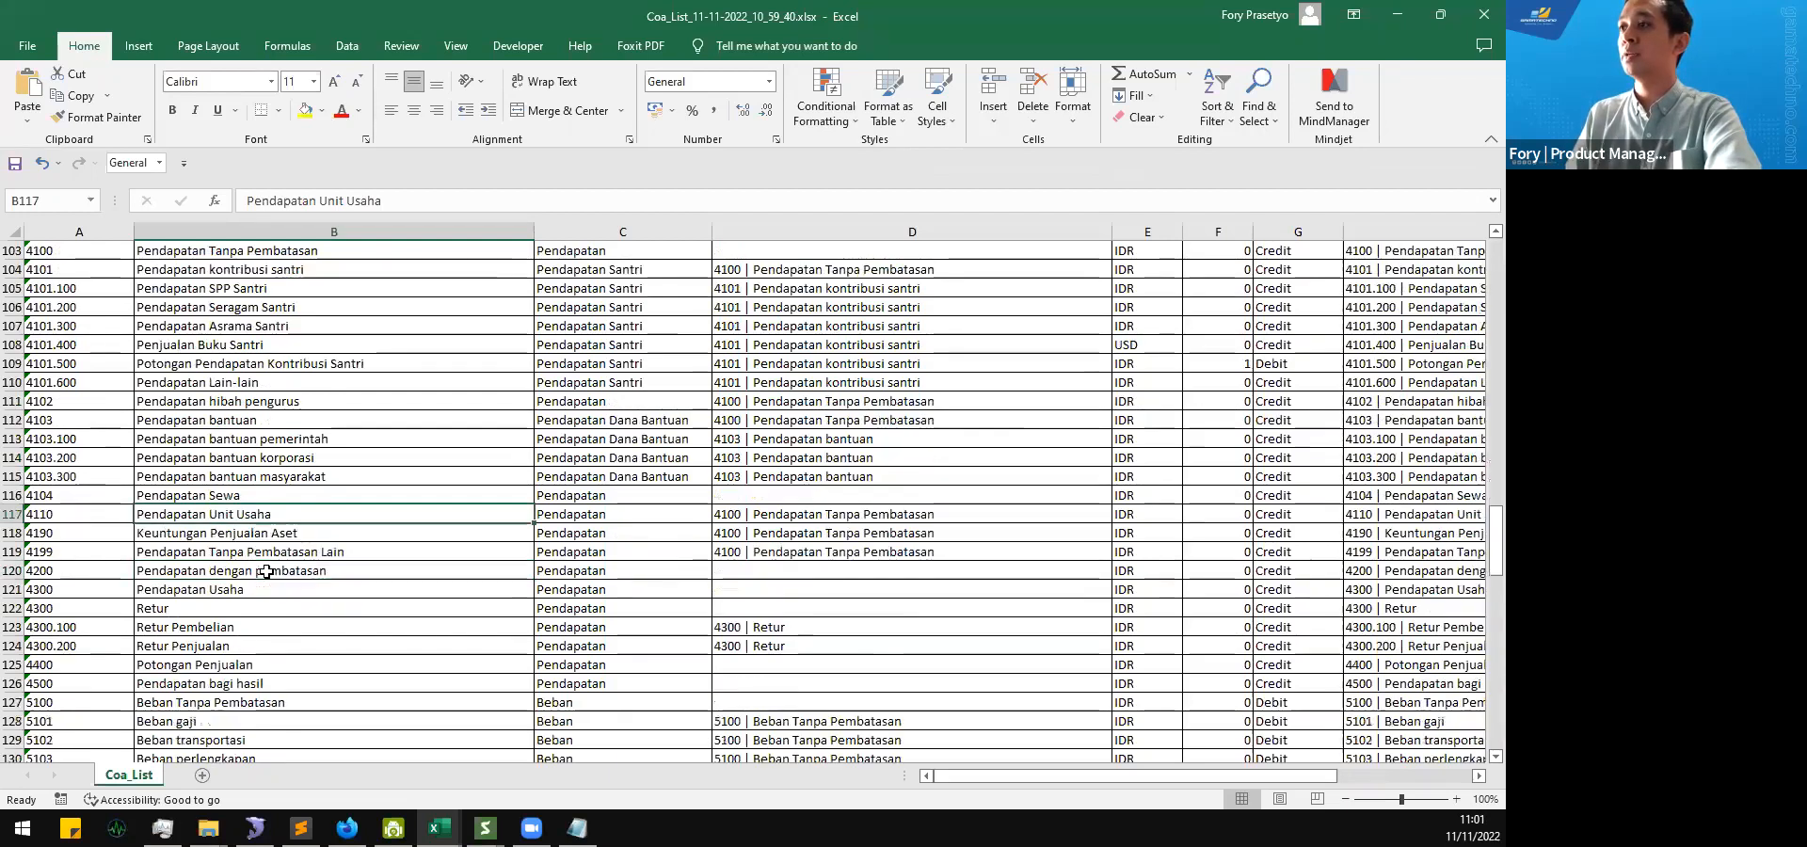
pyautogui.scroll(-9, 266, 572)
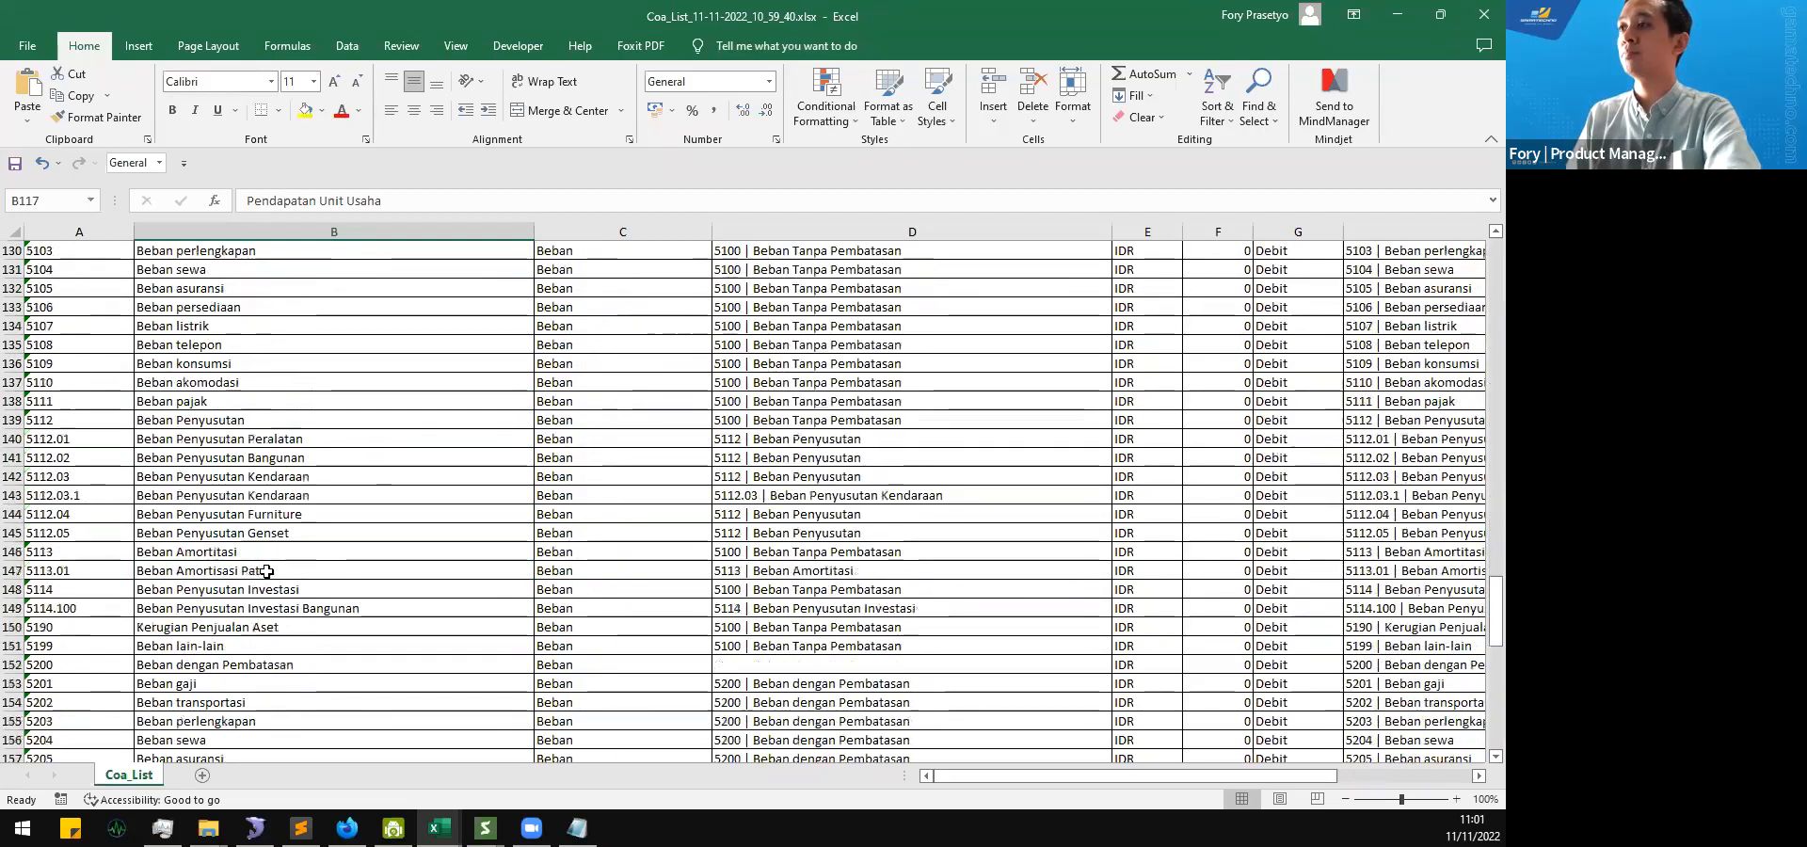
pyautogui.scroll(-6, 266, 571)
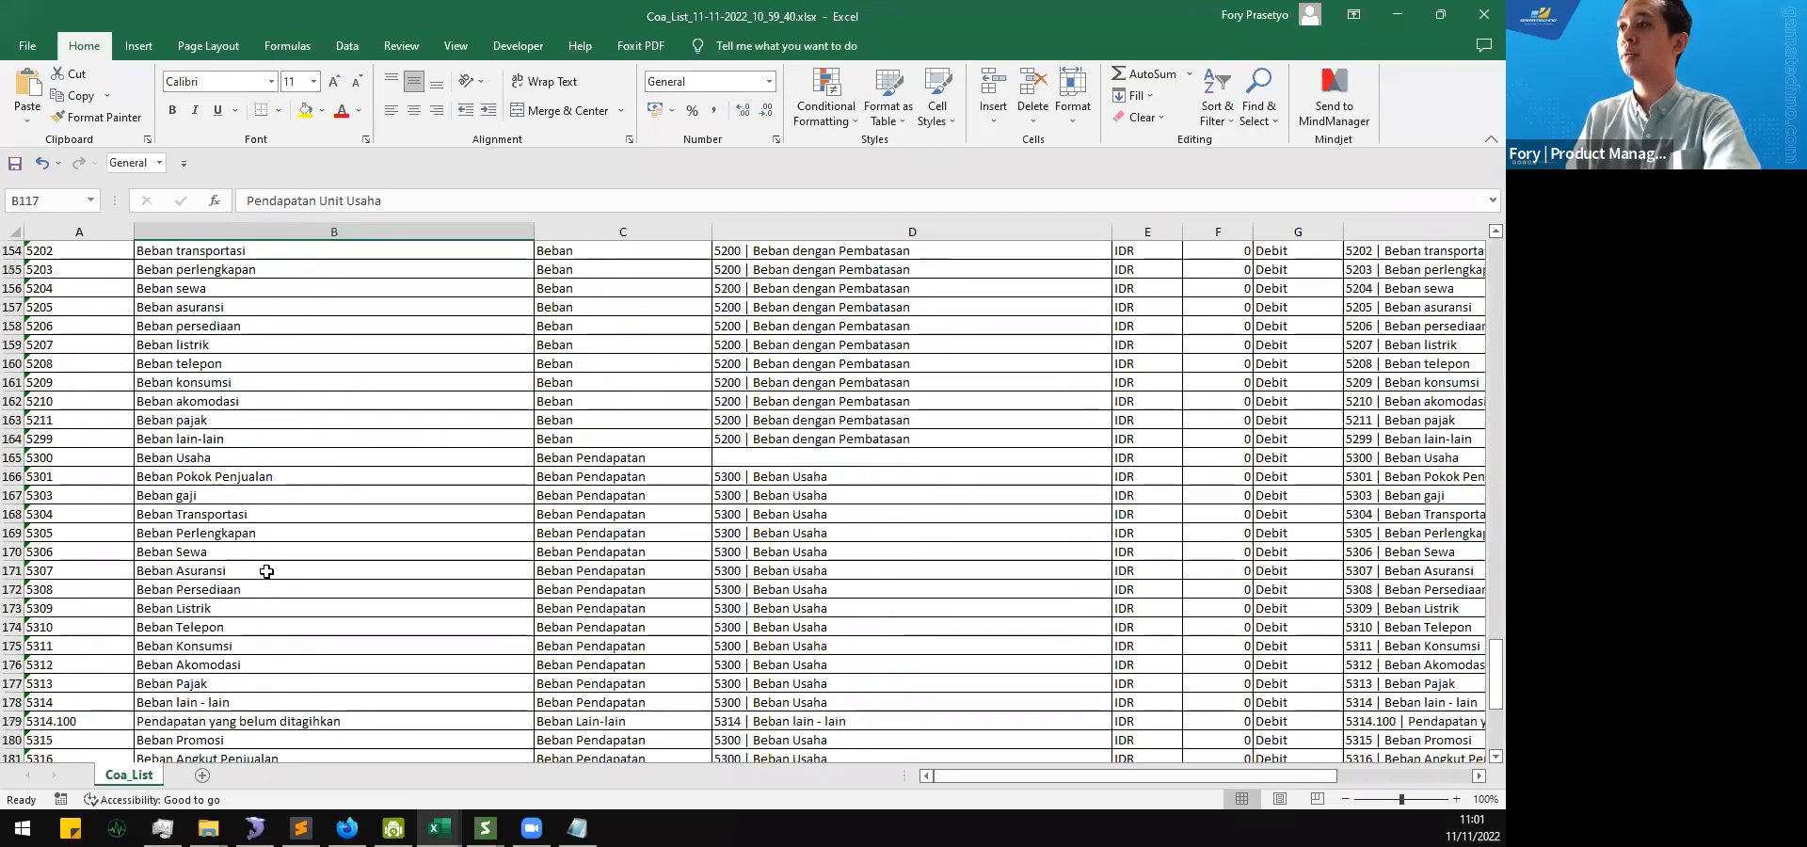
pyautogui.scroll(-1, 267, 572)
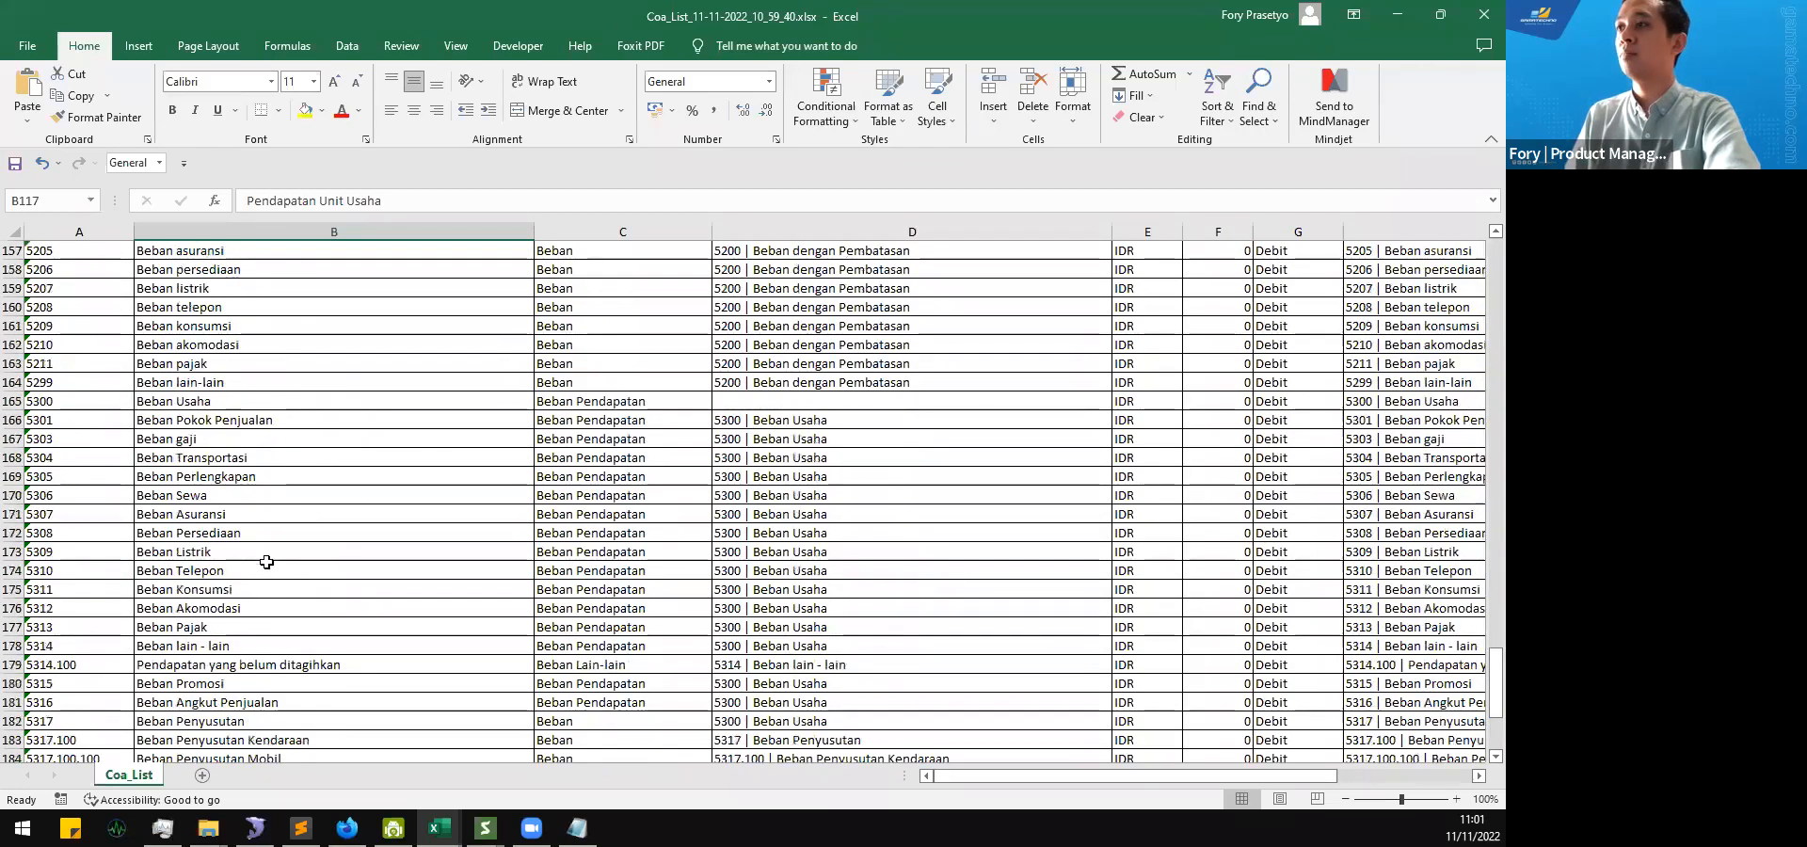
pyautogui.moveTo(227, 604); pyautogui.dragTo(242, 403)
pyautogui.scroll(6, 243, 458)
pyautogui.scroll(20, 244, 457)
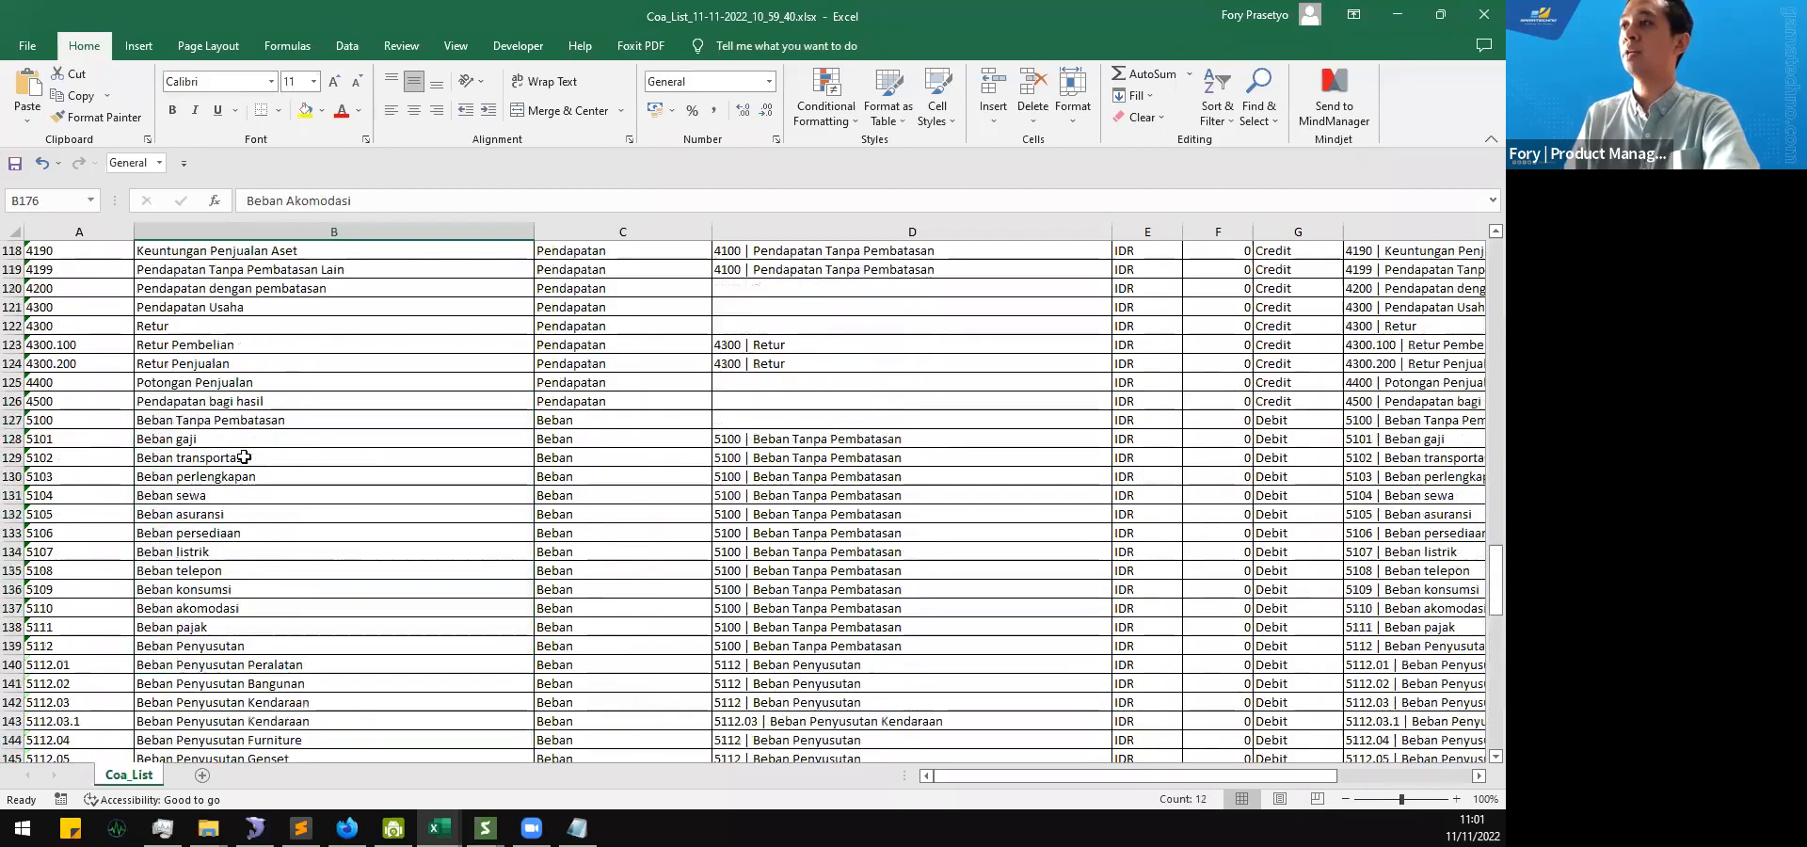
pyautogui.scroll(19, 243, 457)
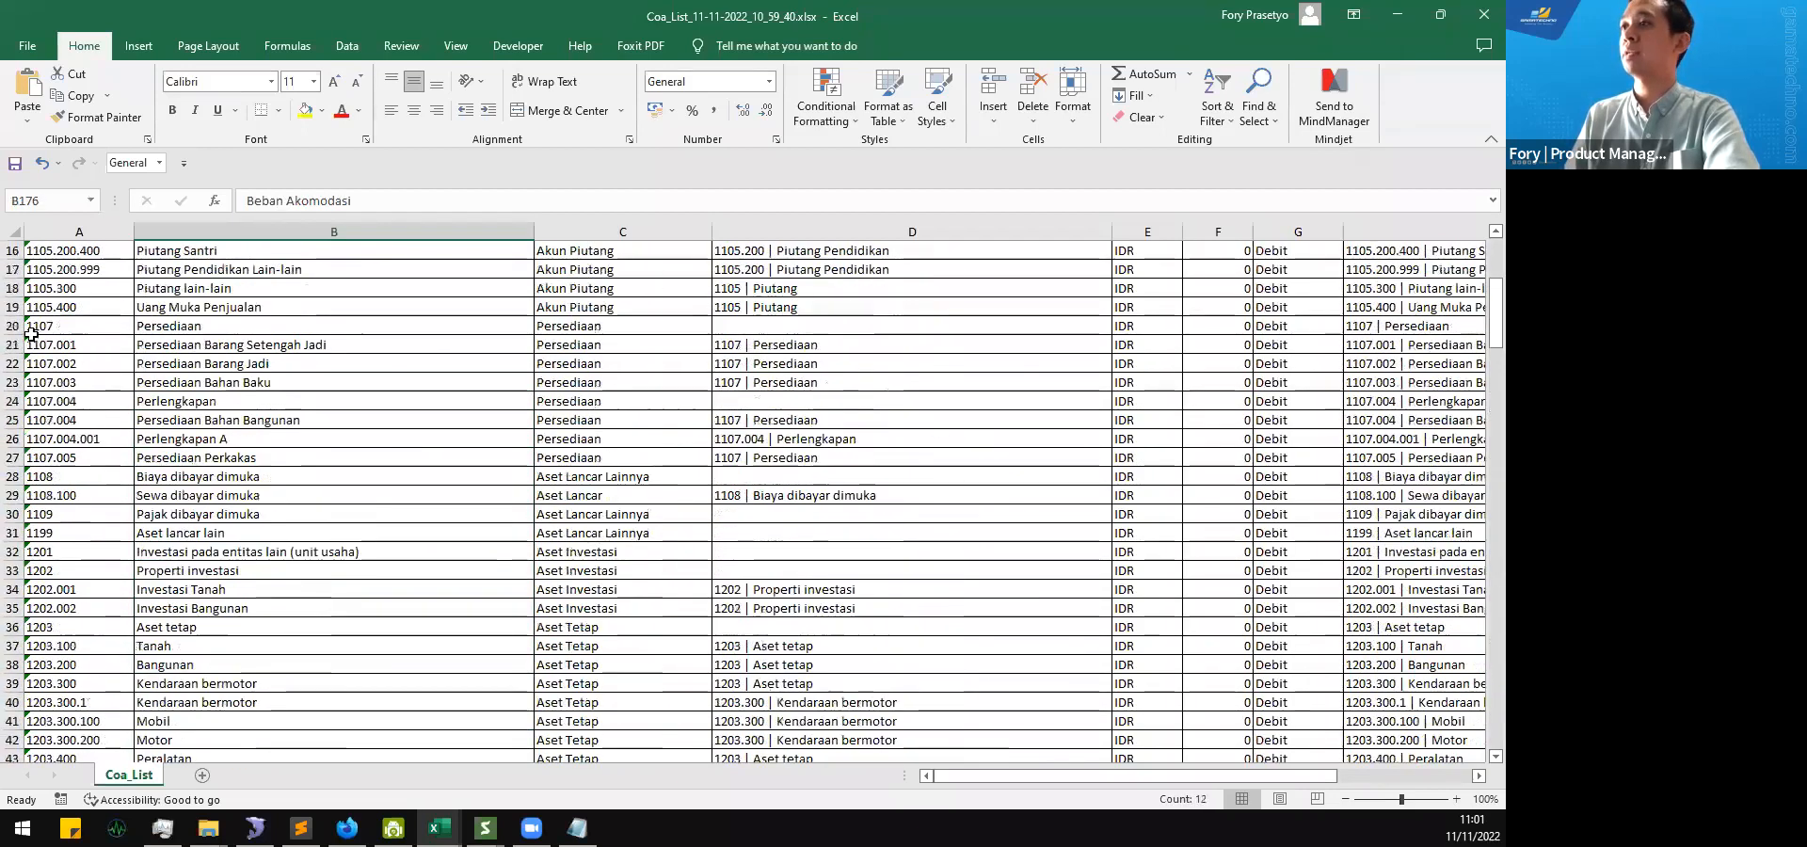
# Step: Delete the account rows from 1103 Giro through 5211 Beban pajak in the Coa_List sheet
pyautogui.click(11, 326)
pyautogui.scroll(-13, 38, 579)
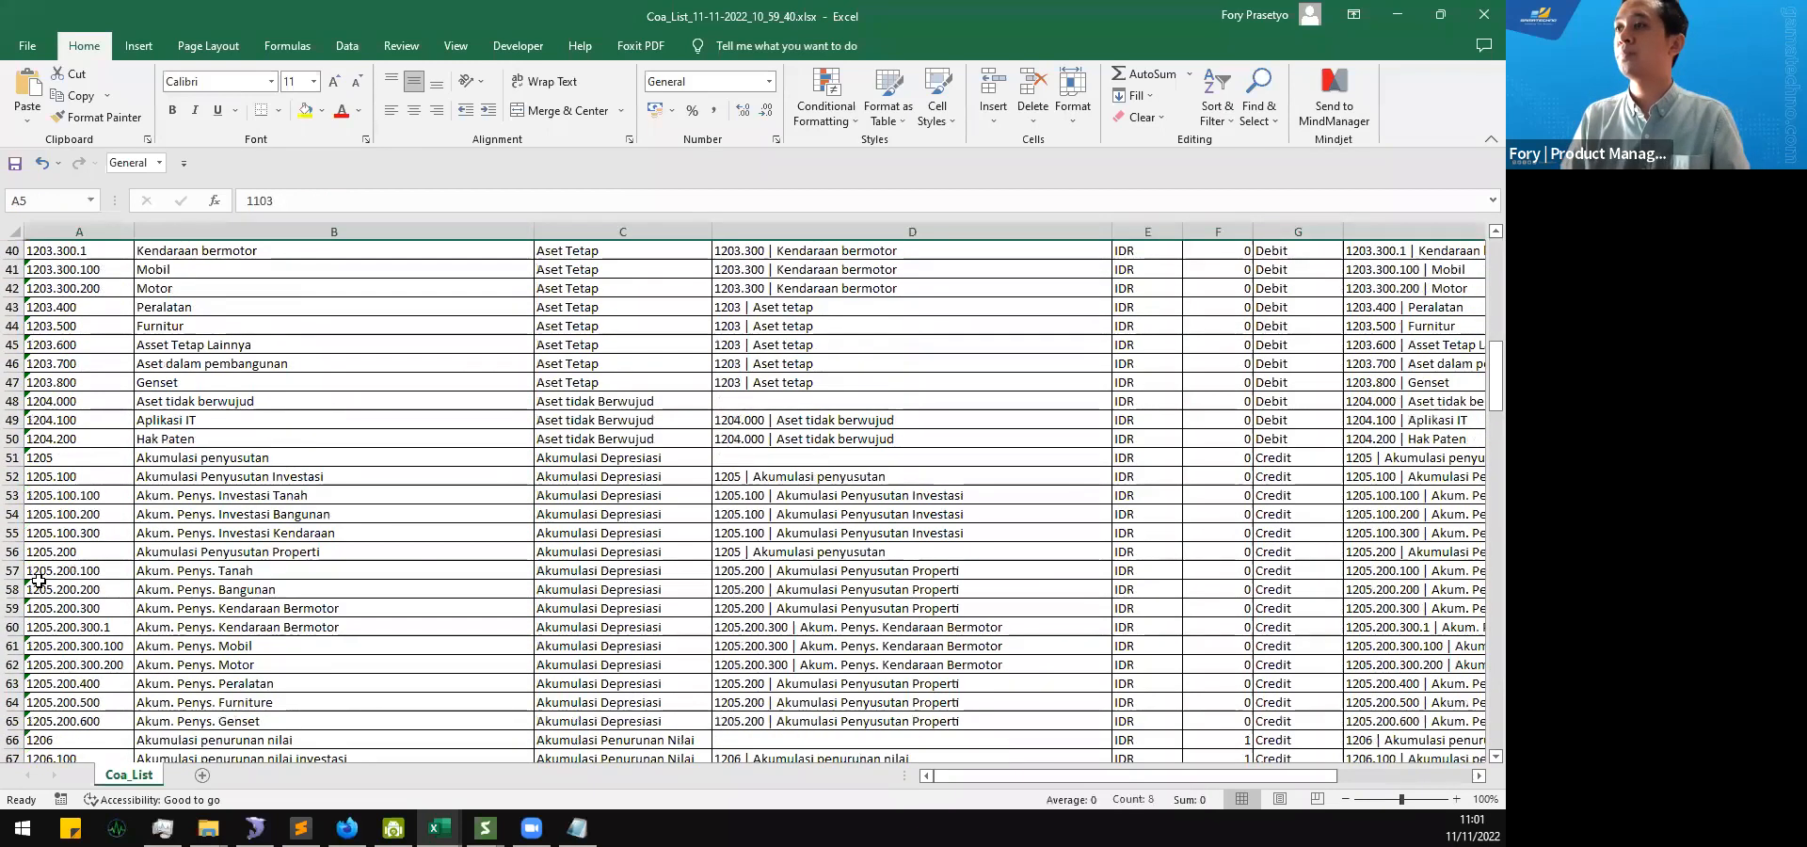
pyautogui.scroll(-13, 37, 579)
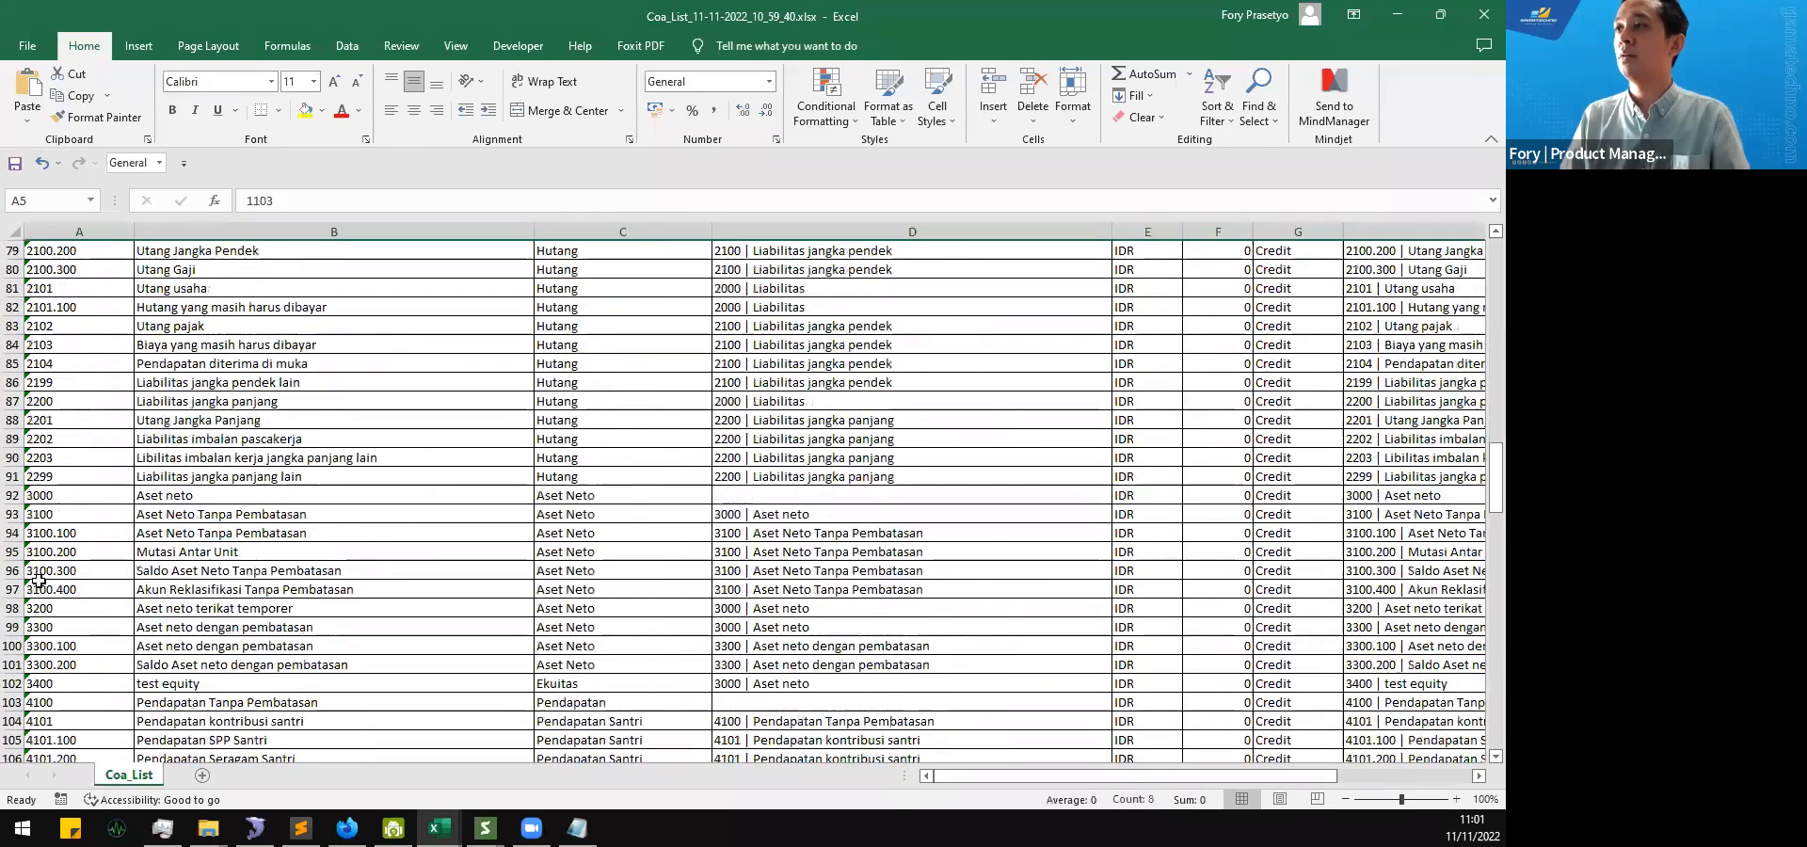
pyautogui.scroll(-19, 38, 579)
pyautogui.scroll(-5, 89, 554)
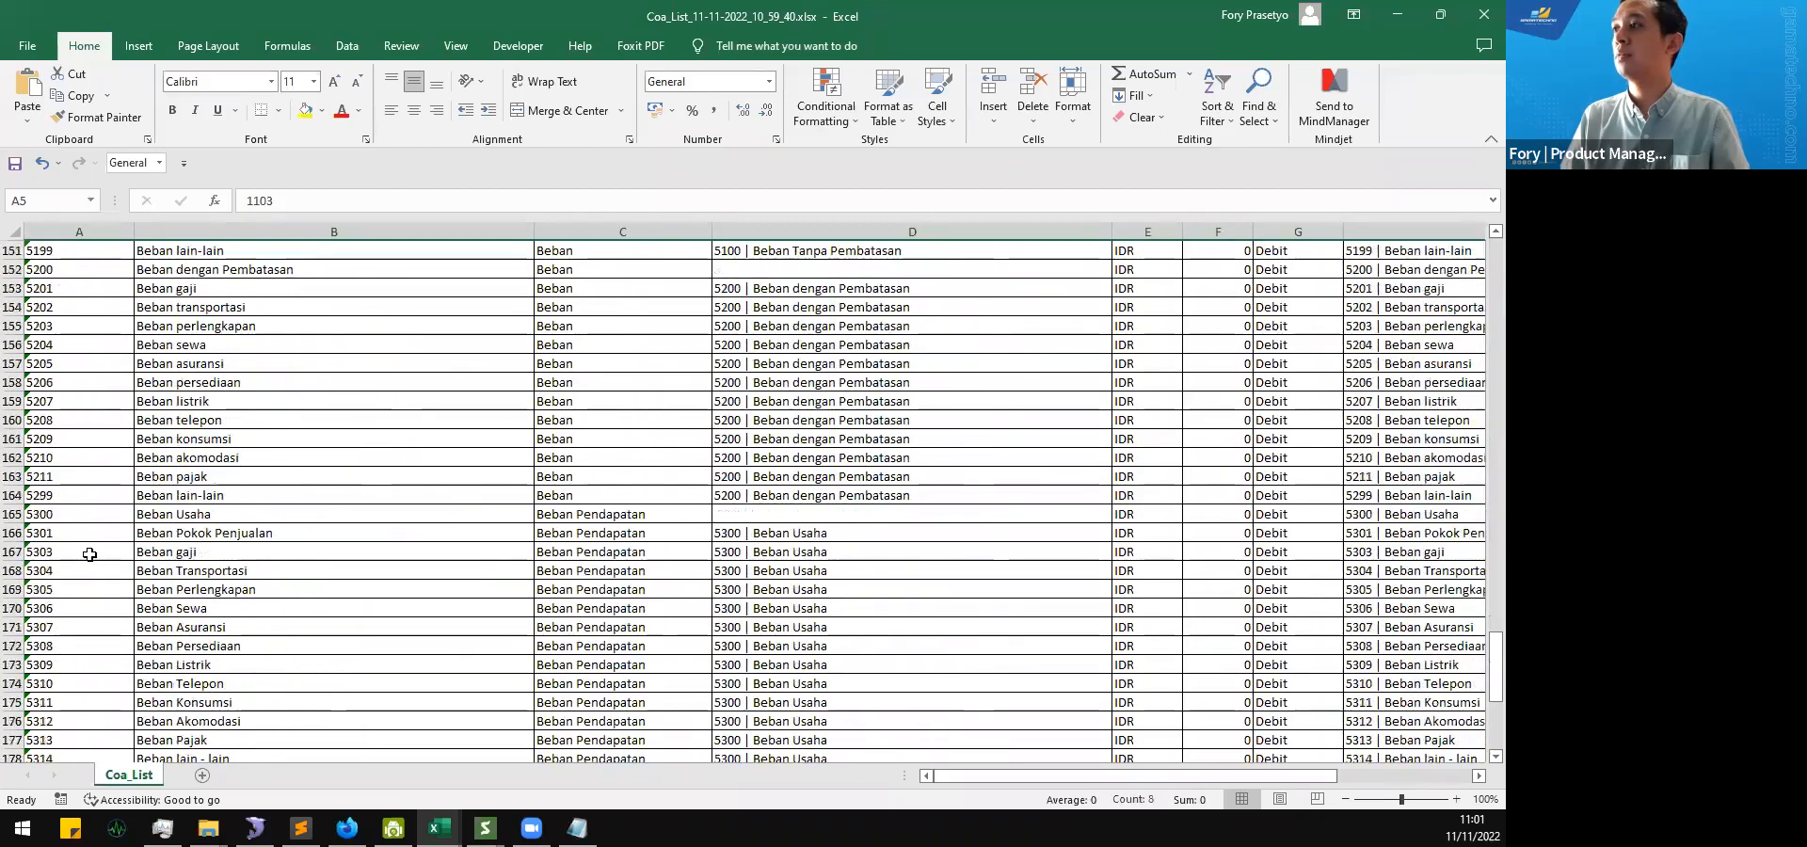
pyautogui.keyDown('shift'); pyautogui.click(12, 475); pyautogui.keyUp('shift')
pyautogui.scroll(-4, 114, 535)
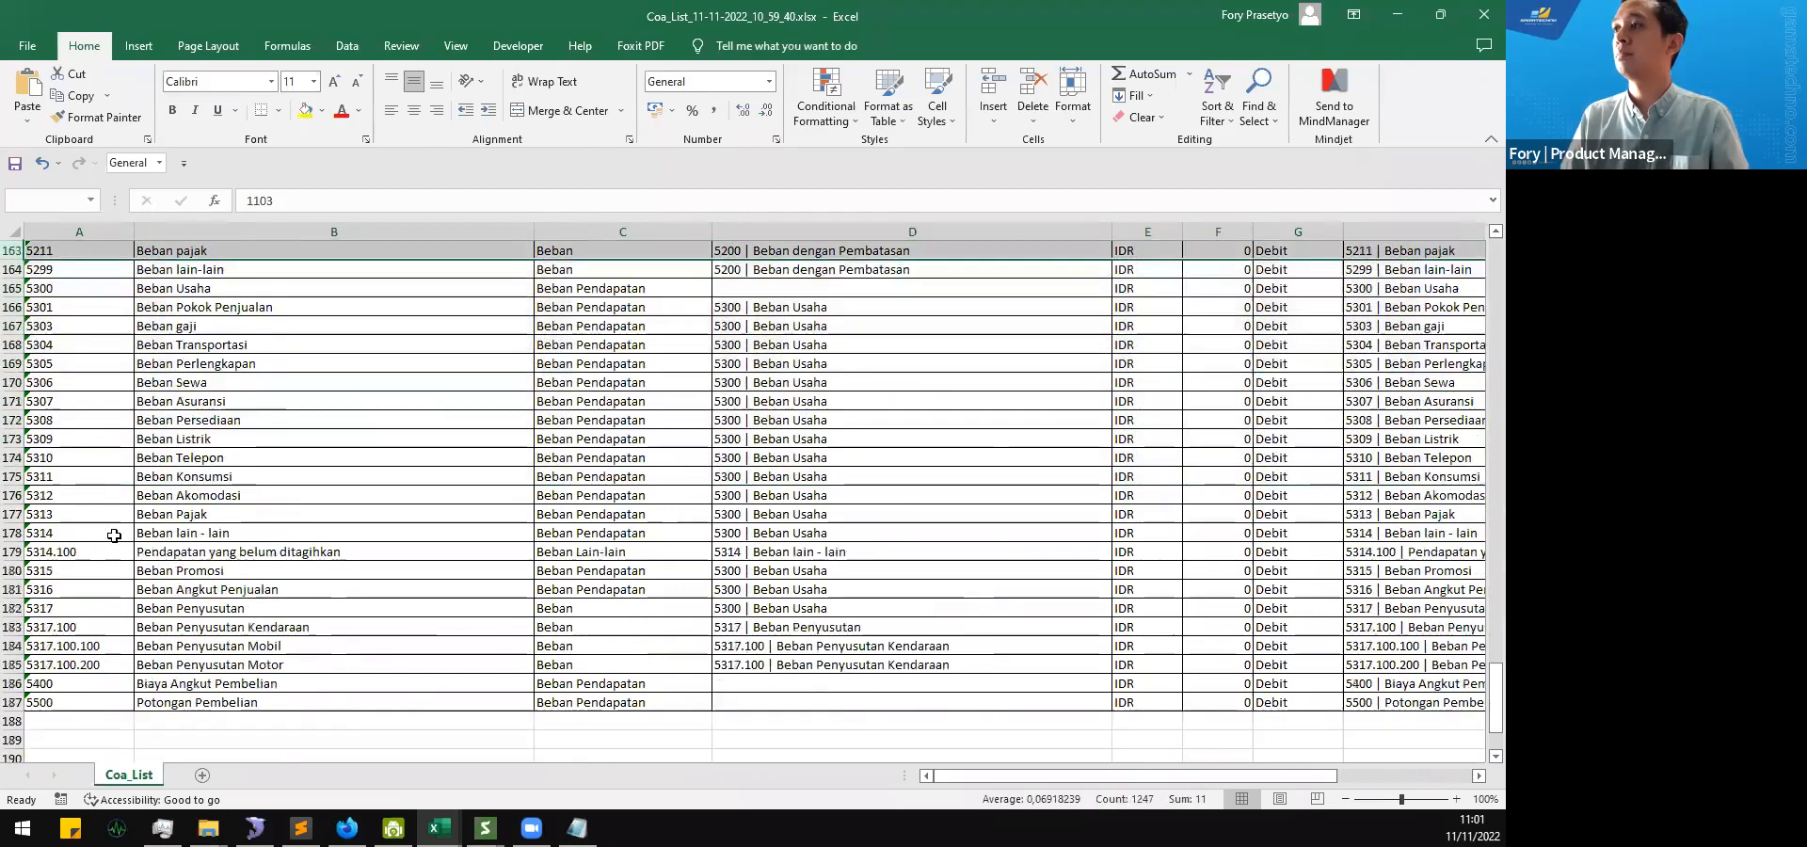
pyautogui.scroll(-2, 114, 535)
pyautogui.scroll(2, 114, 535)
pyautogui.scroll(4, 14, 476)
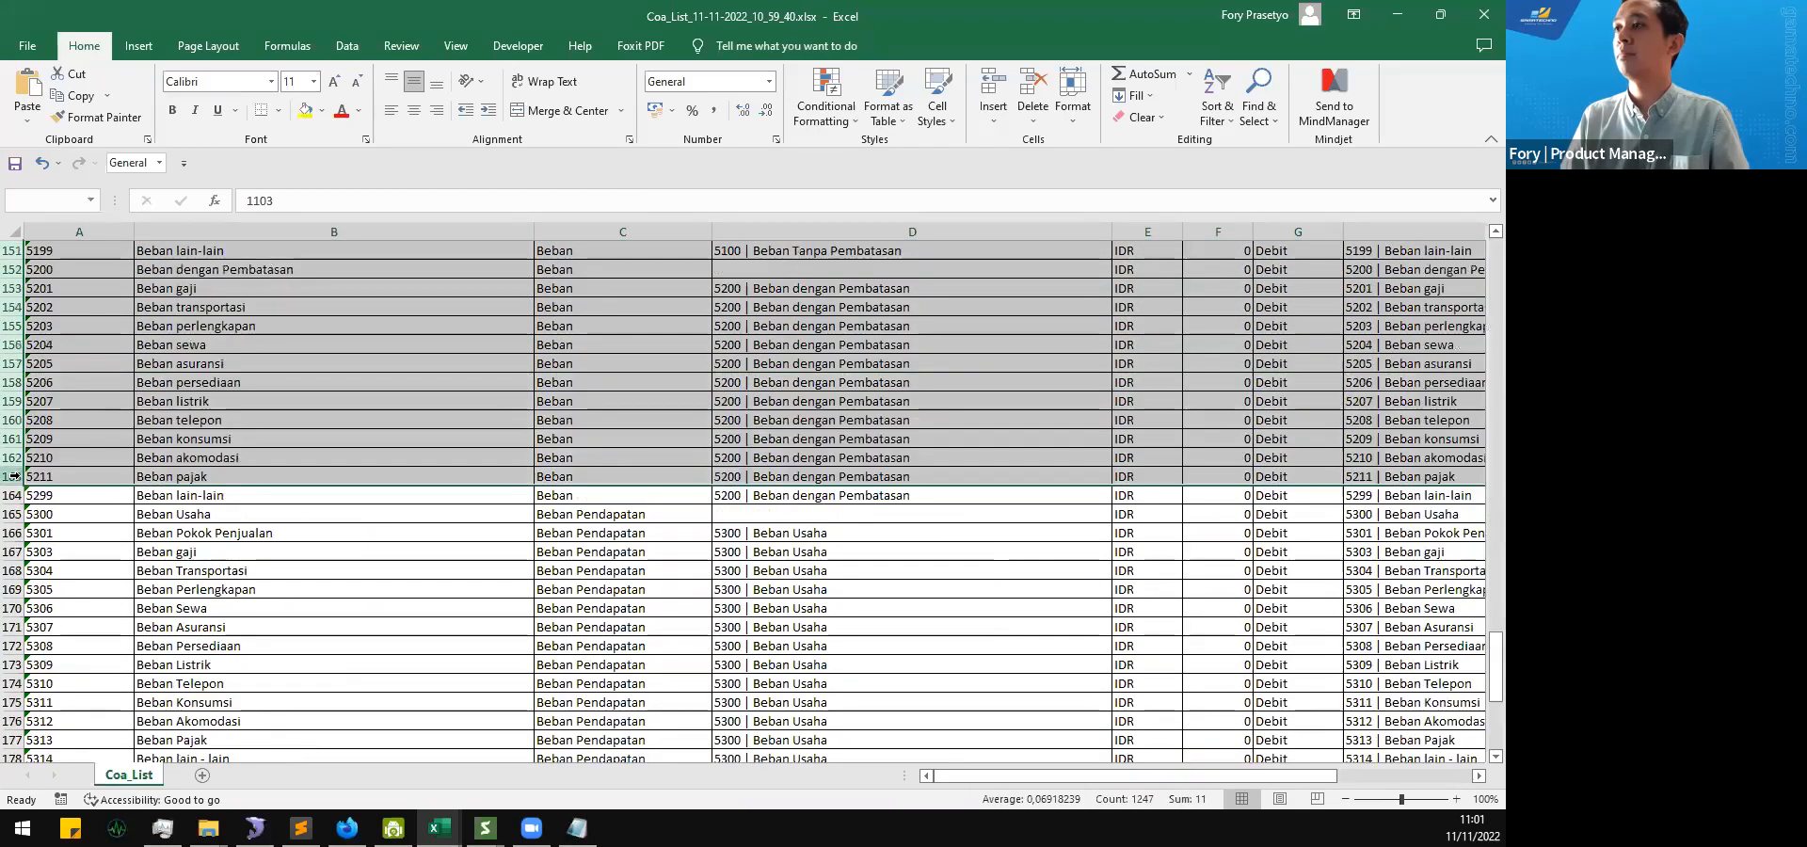
pyautogui.rightClick(118, 669)
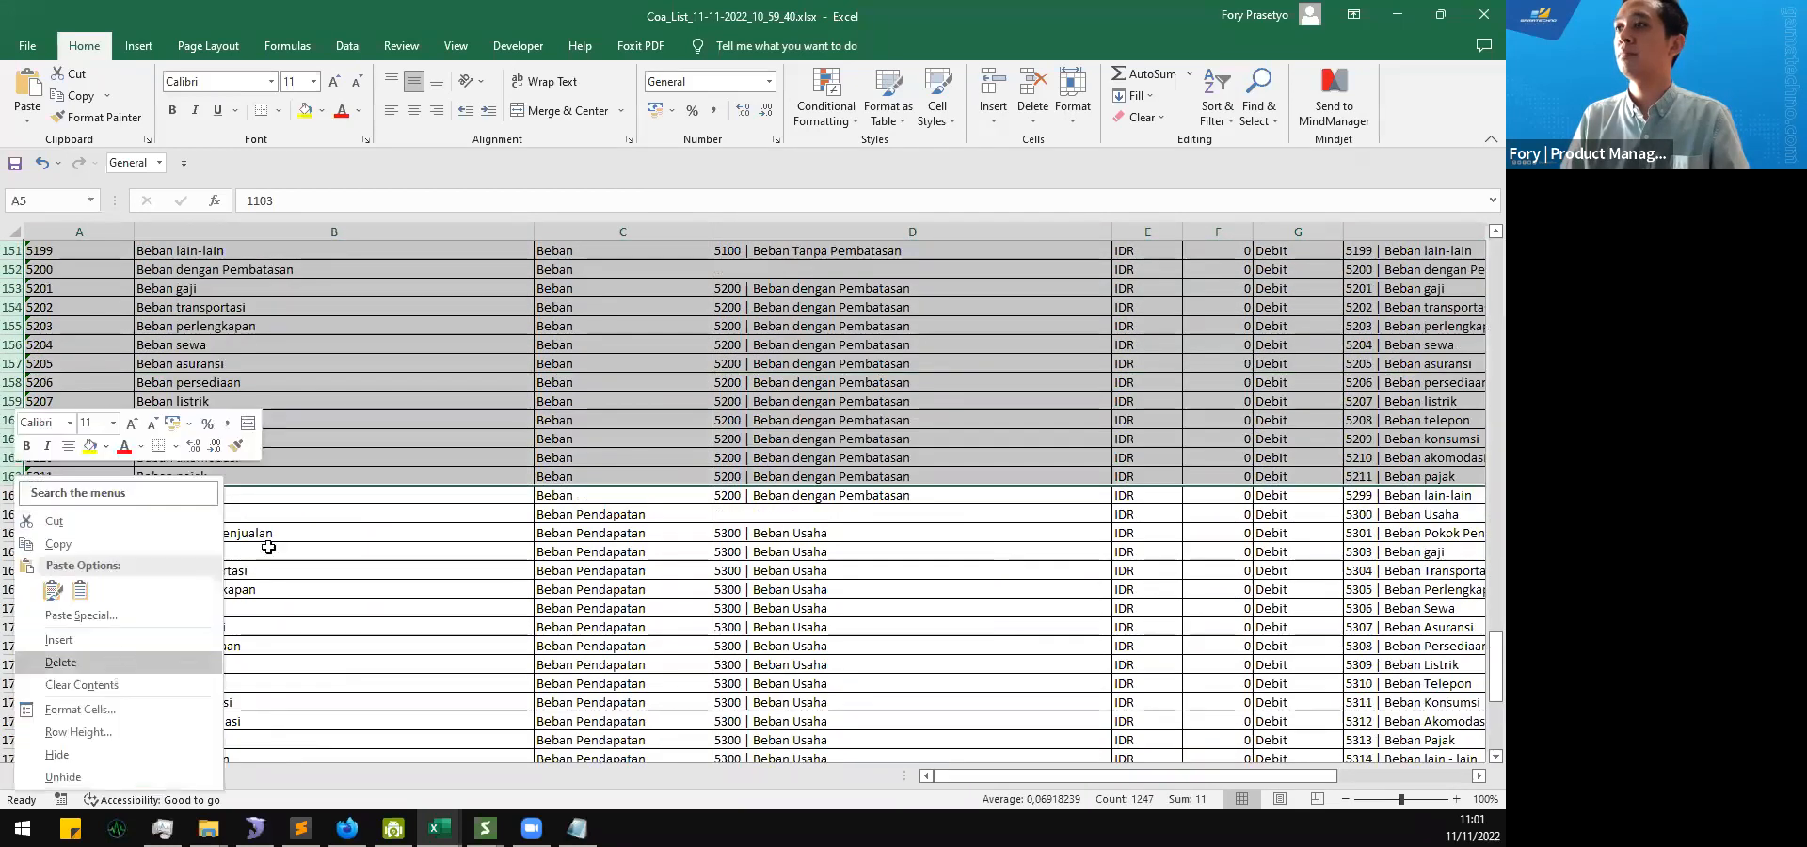
pyautogui.press('Return')
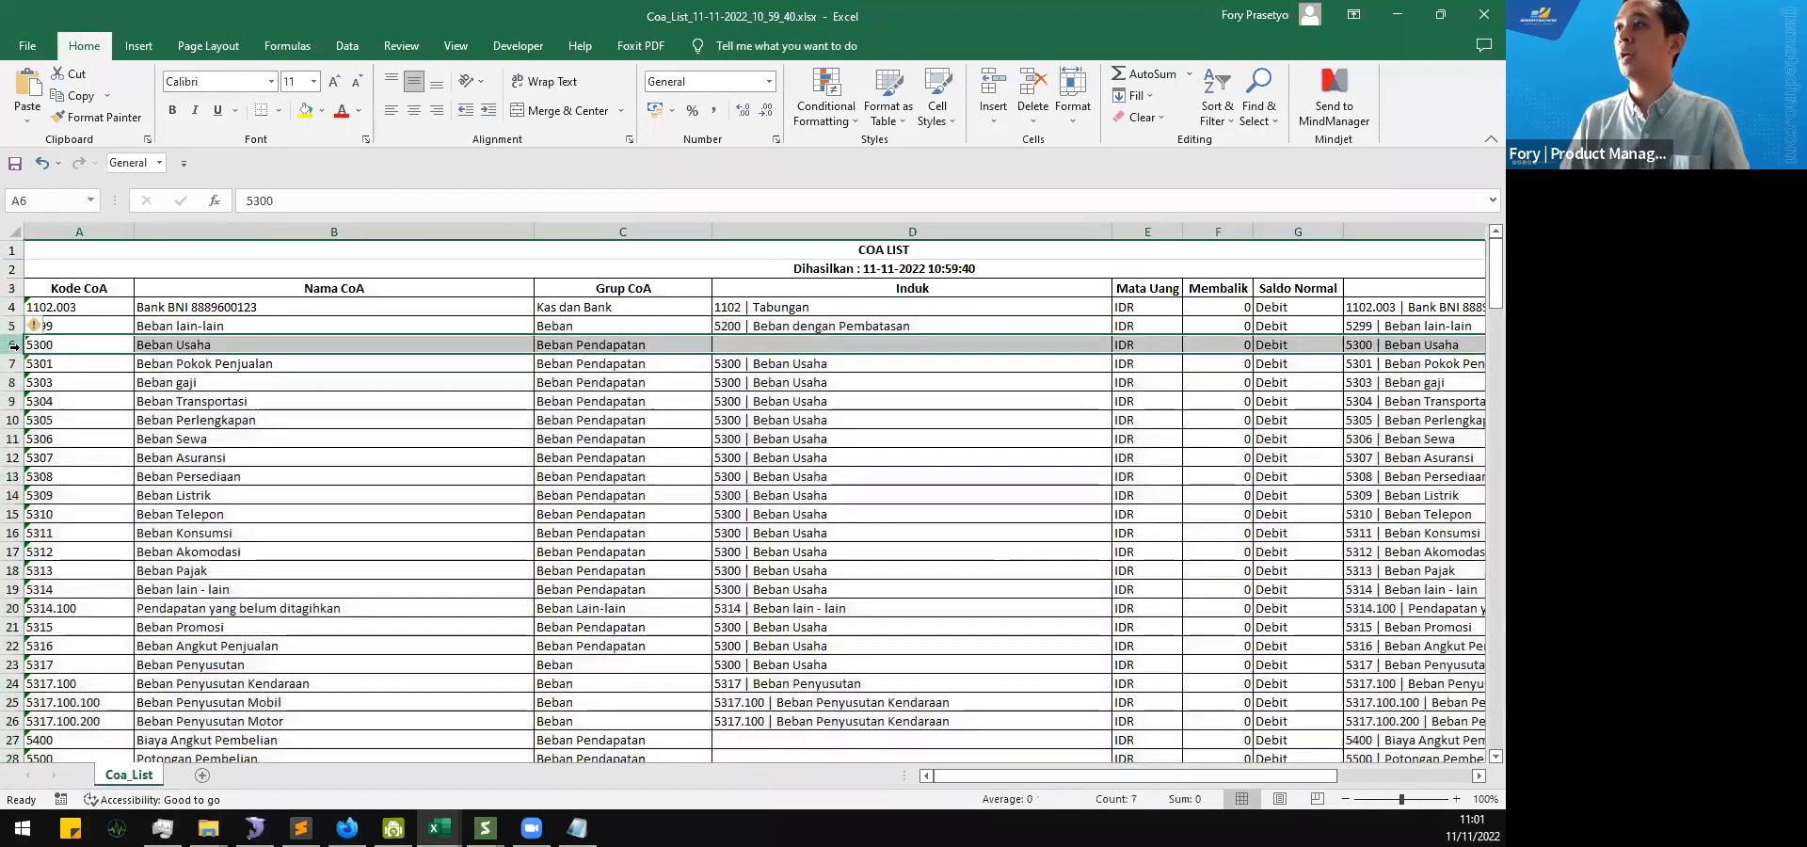
pyautogui.hotkey('ctrl', 'shift', 'Down')
pyautogui.scroll(-3, 33, 355)
pyautogui.scroll(4, 31, 358)
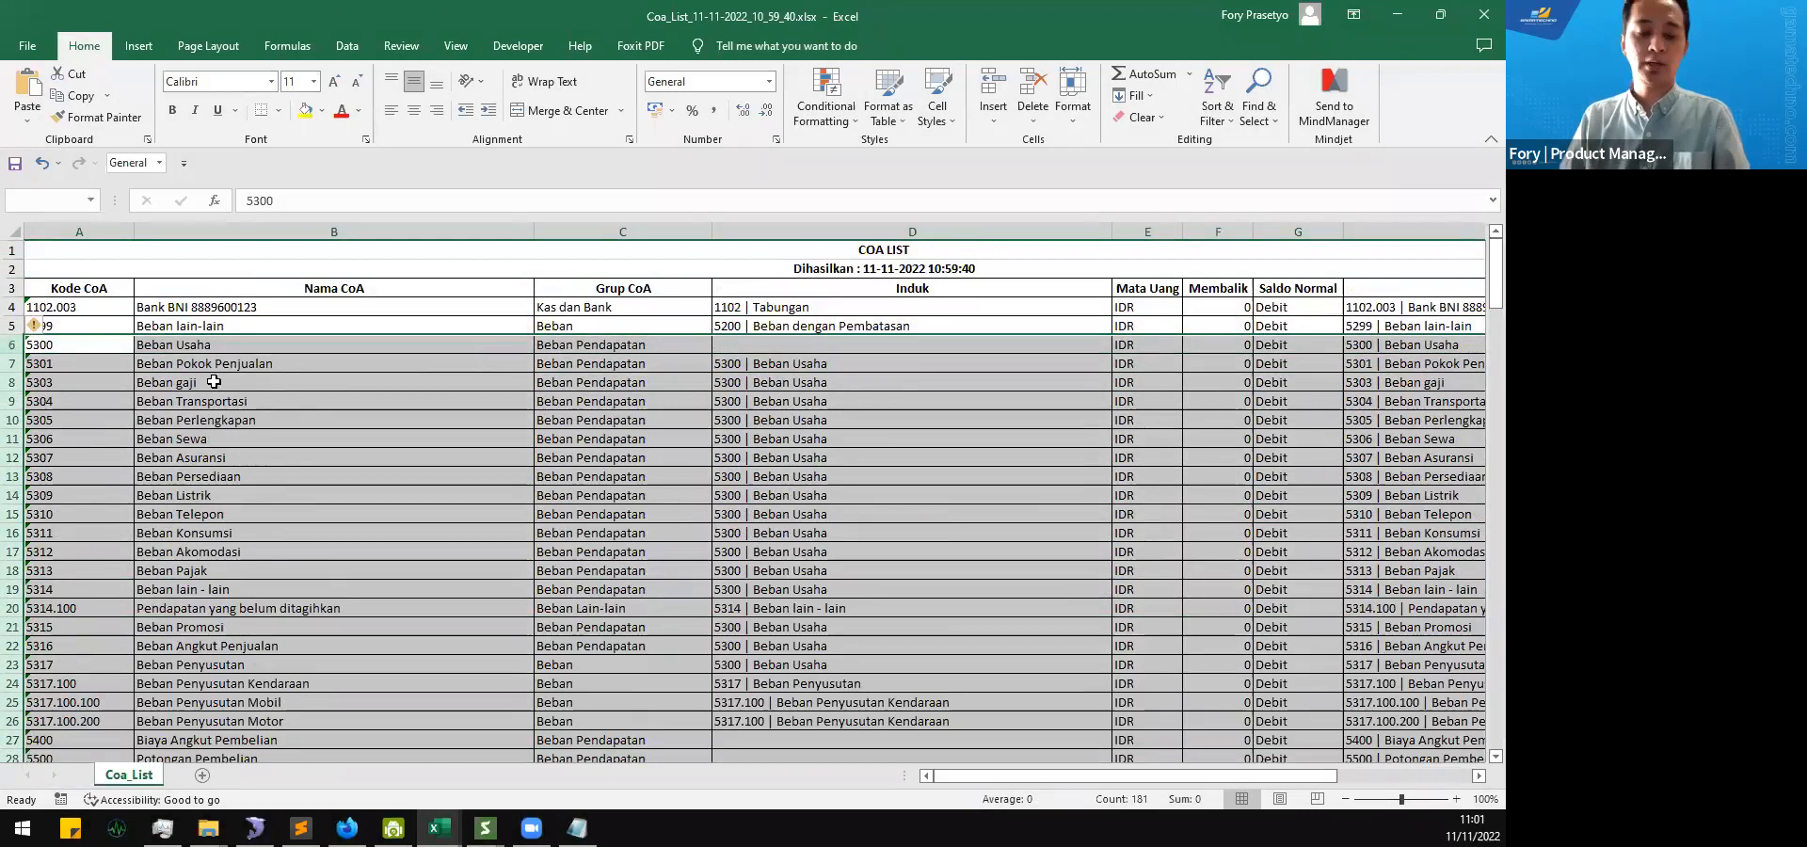
pyautogui.click(257, 405)
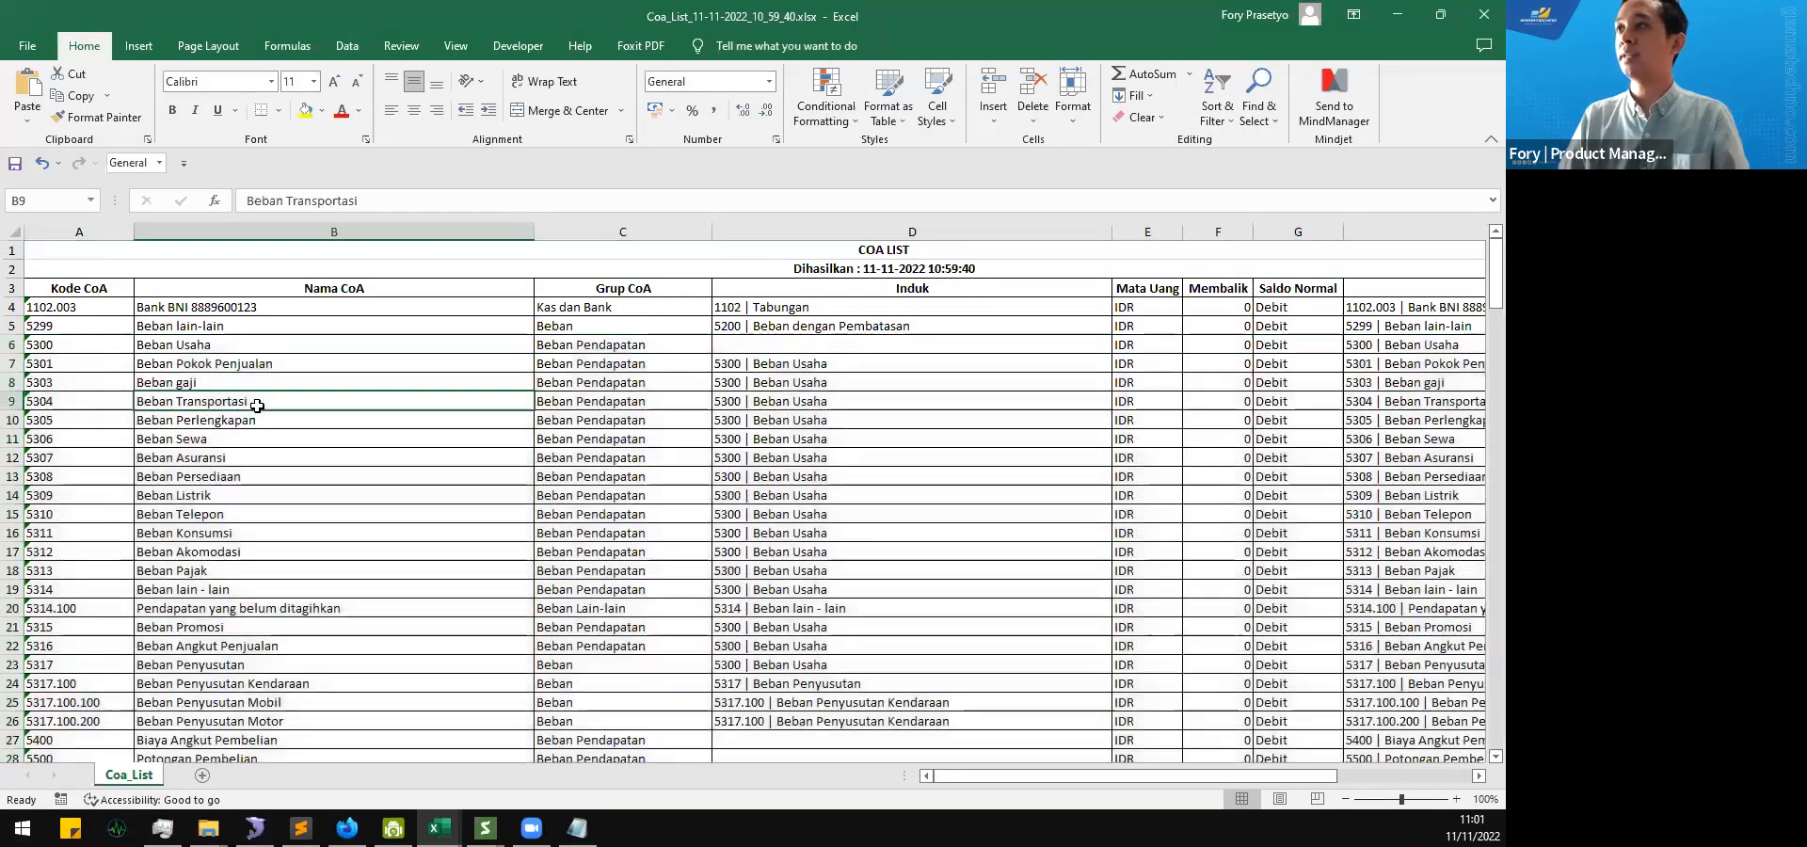
# Step: Undo all row deletions in the Coa_List sheet, back to the complete list starting at 1100 Kas dan Setara Kas
pyautogui.hotkey('ctrl', 'z')
pyautogui.hotkey('ctrl', 'z')
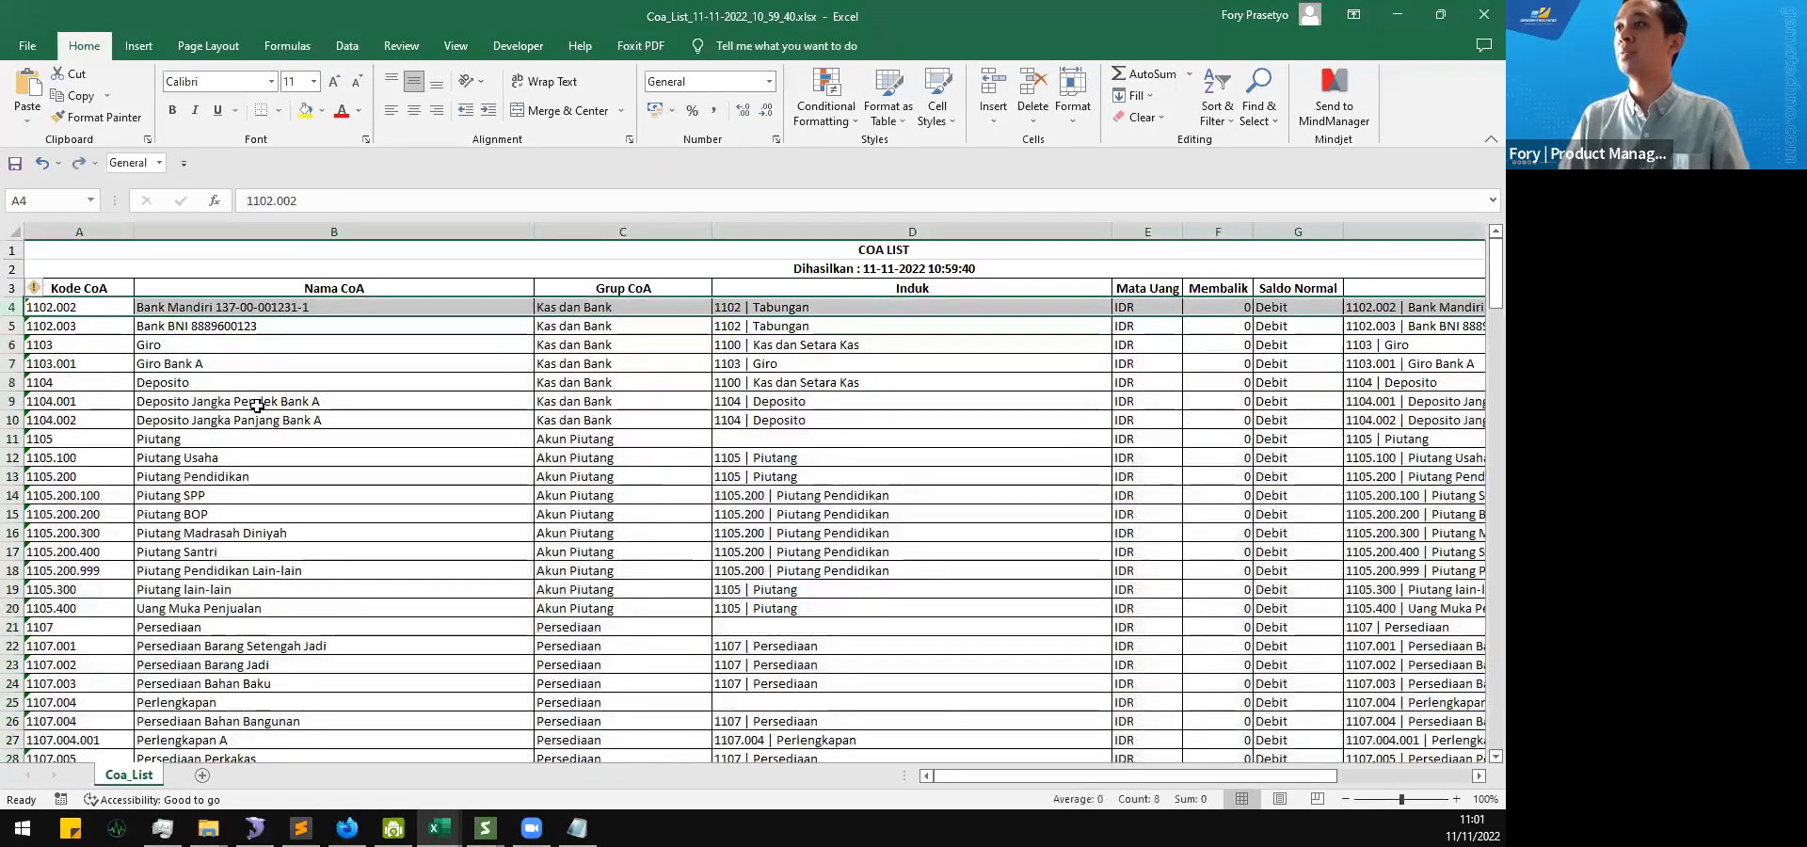
pyautogui.hotkey('ctrl', 'z')
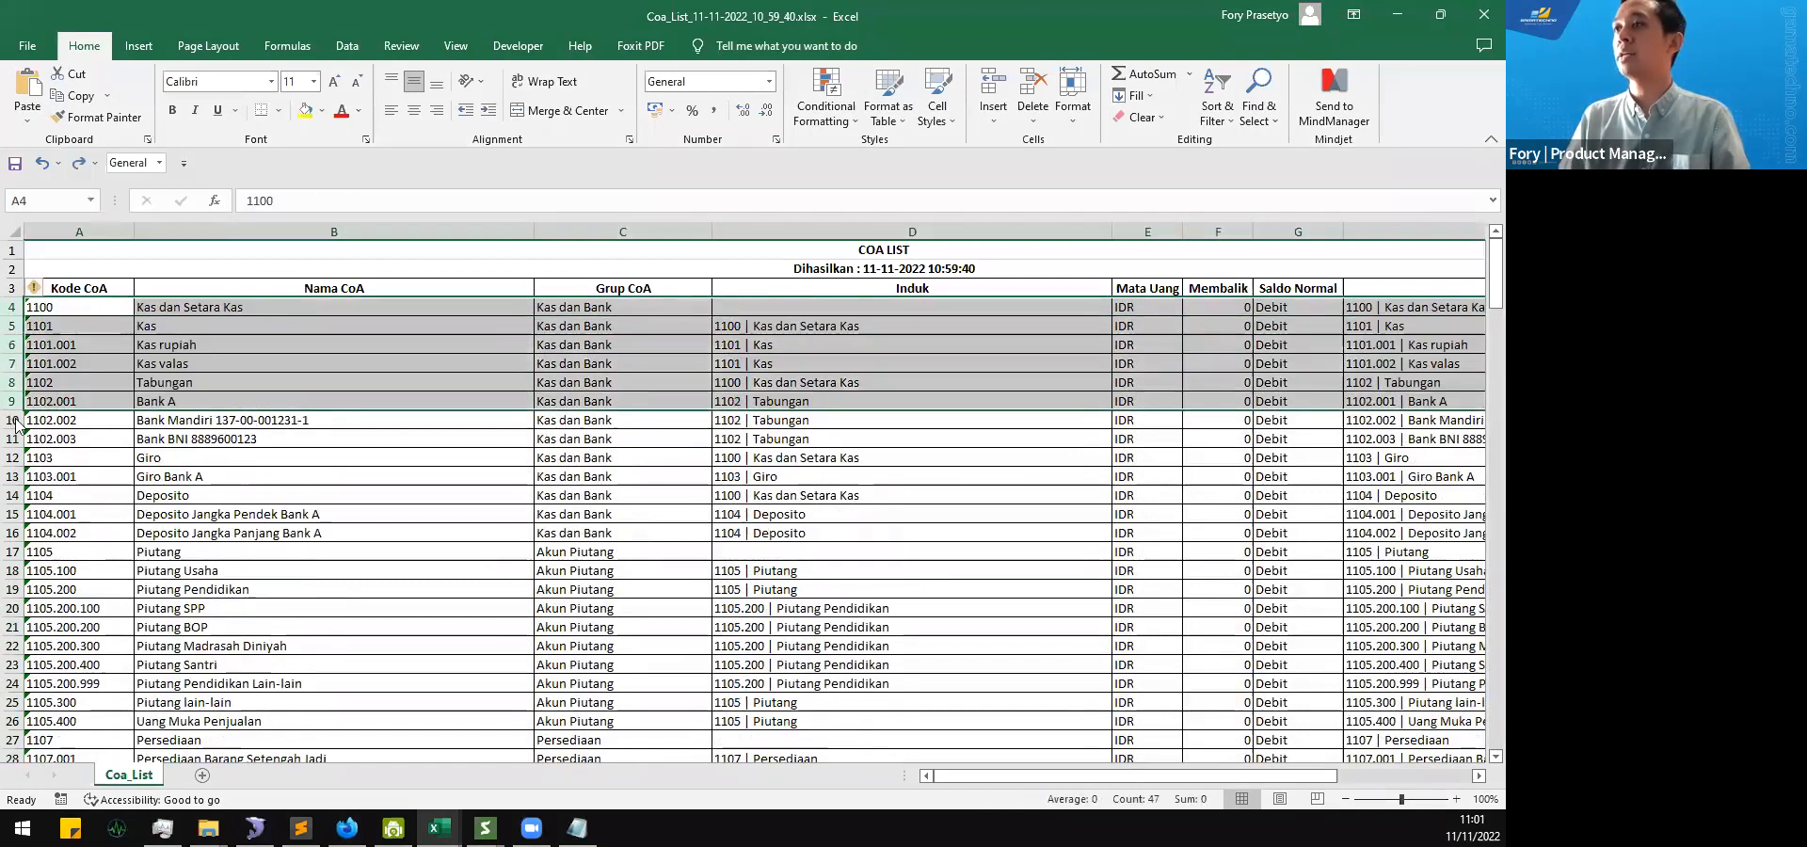
pyautogui.hotkey('ctrl', 'z')
# Step: Try inserting a blank row above the Bank Mandiri account, and take the insertion back
pyautogui.rightClick(13, 420)
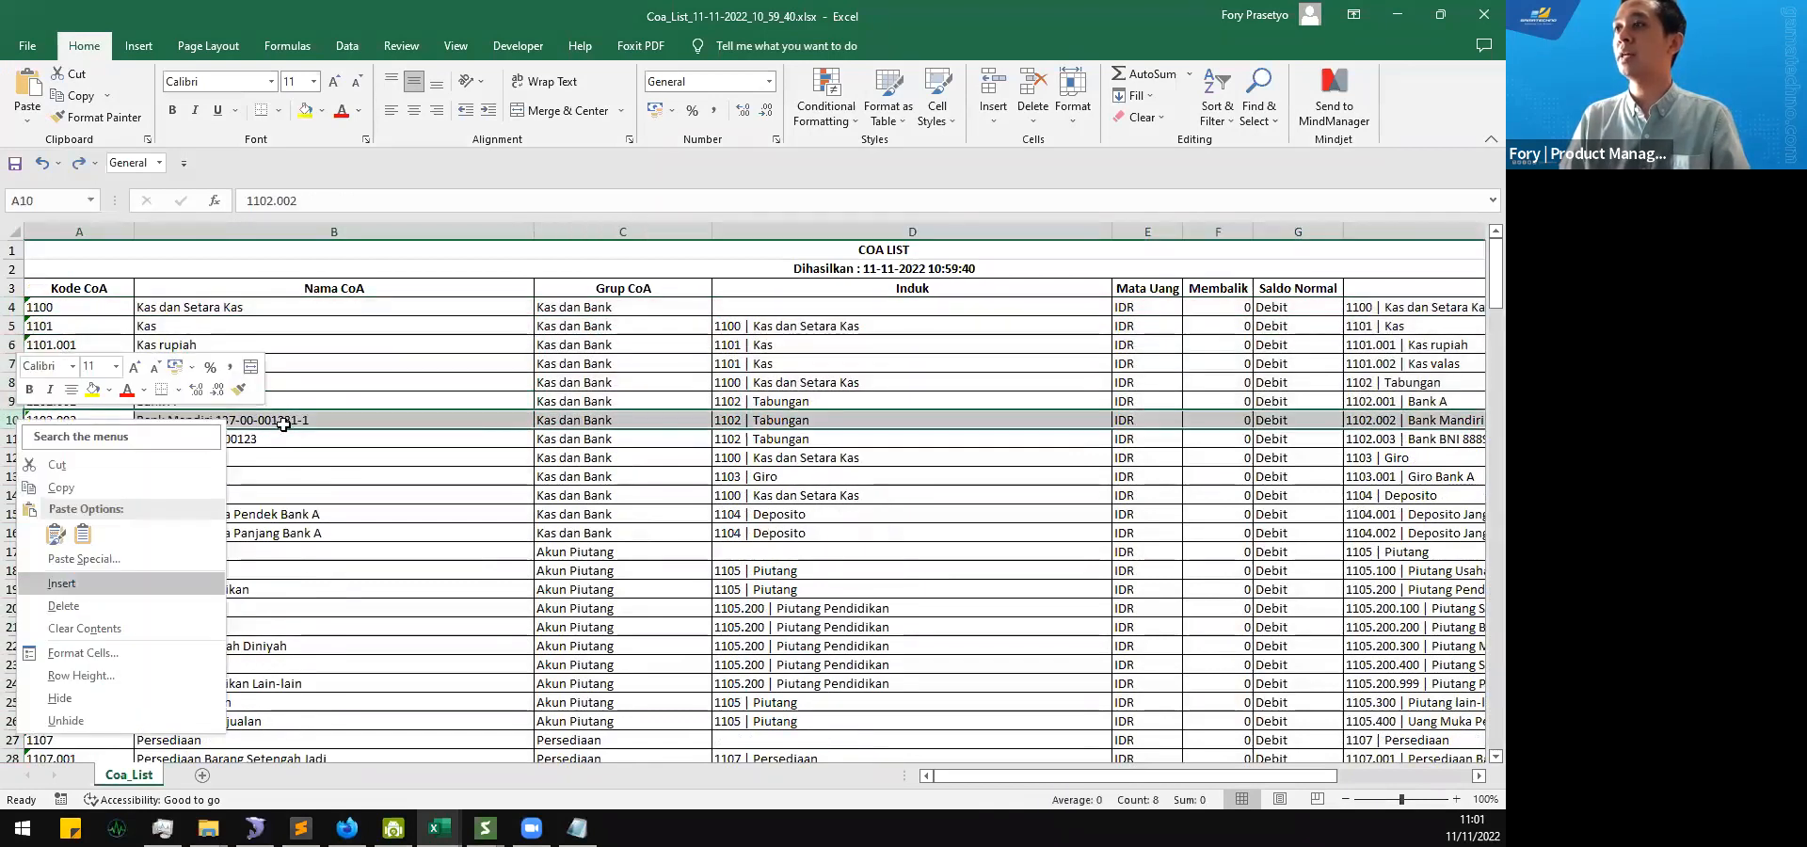
pyautogui.click(80, 591)
pyautogui.hotkey('ctrl', 'z')
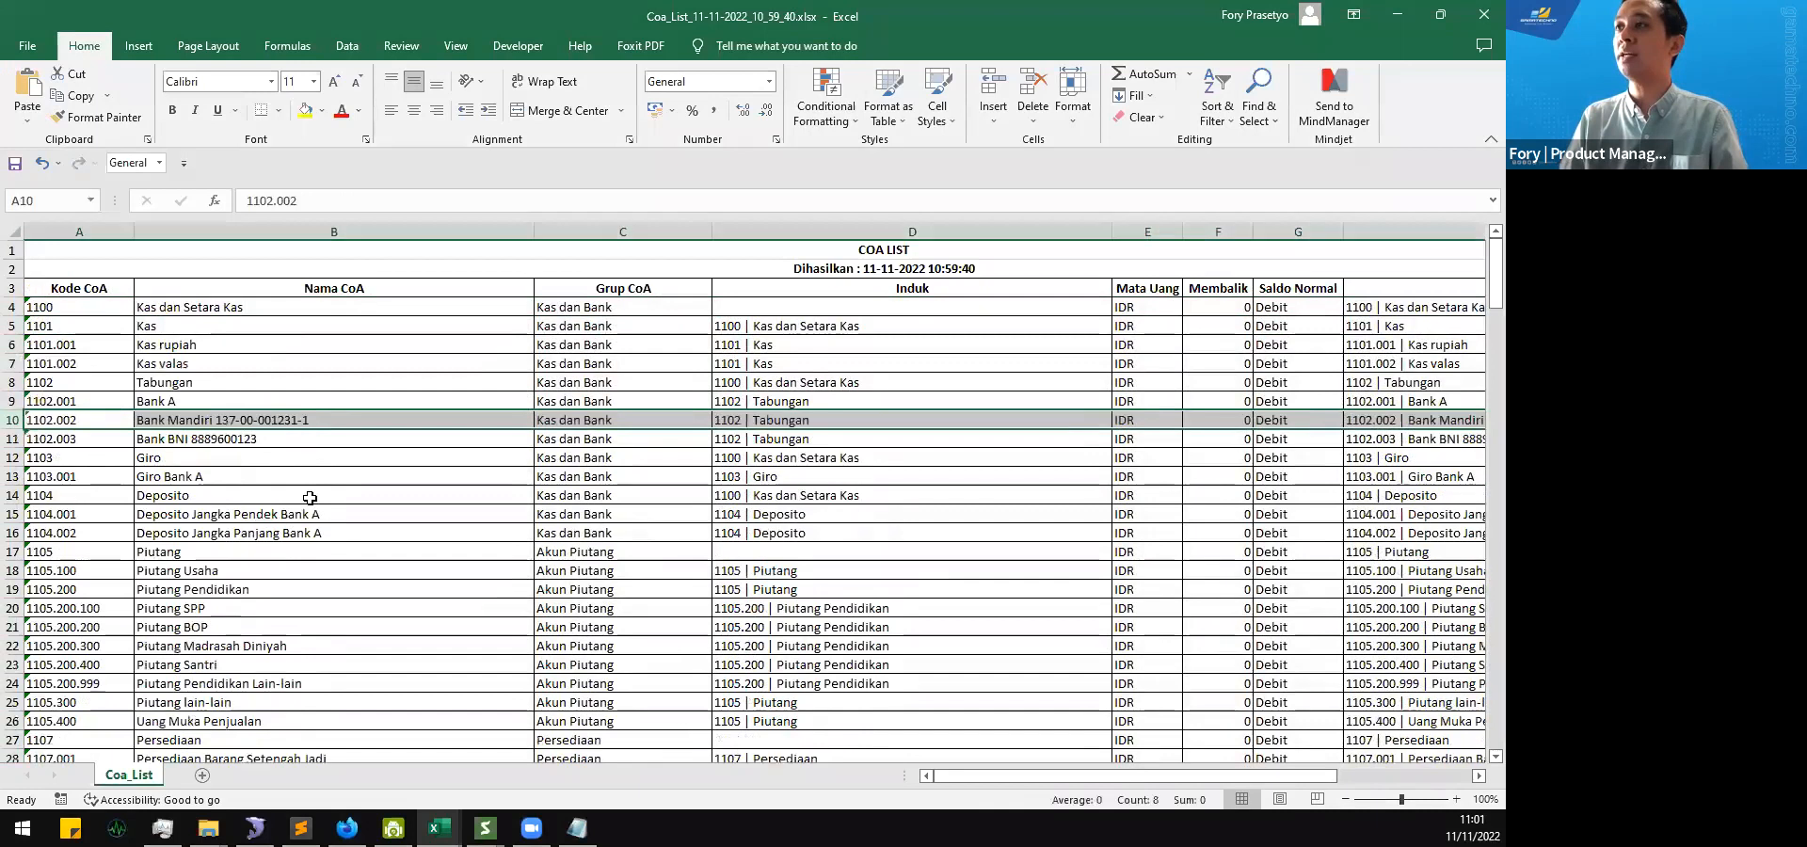
pyautogui.hotkey('alt', 'Tab')
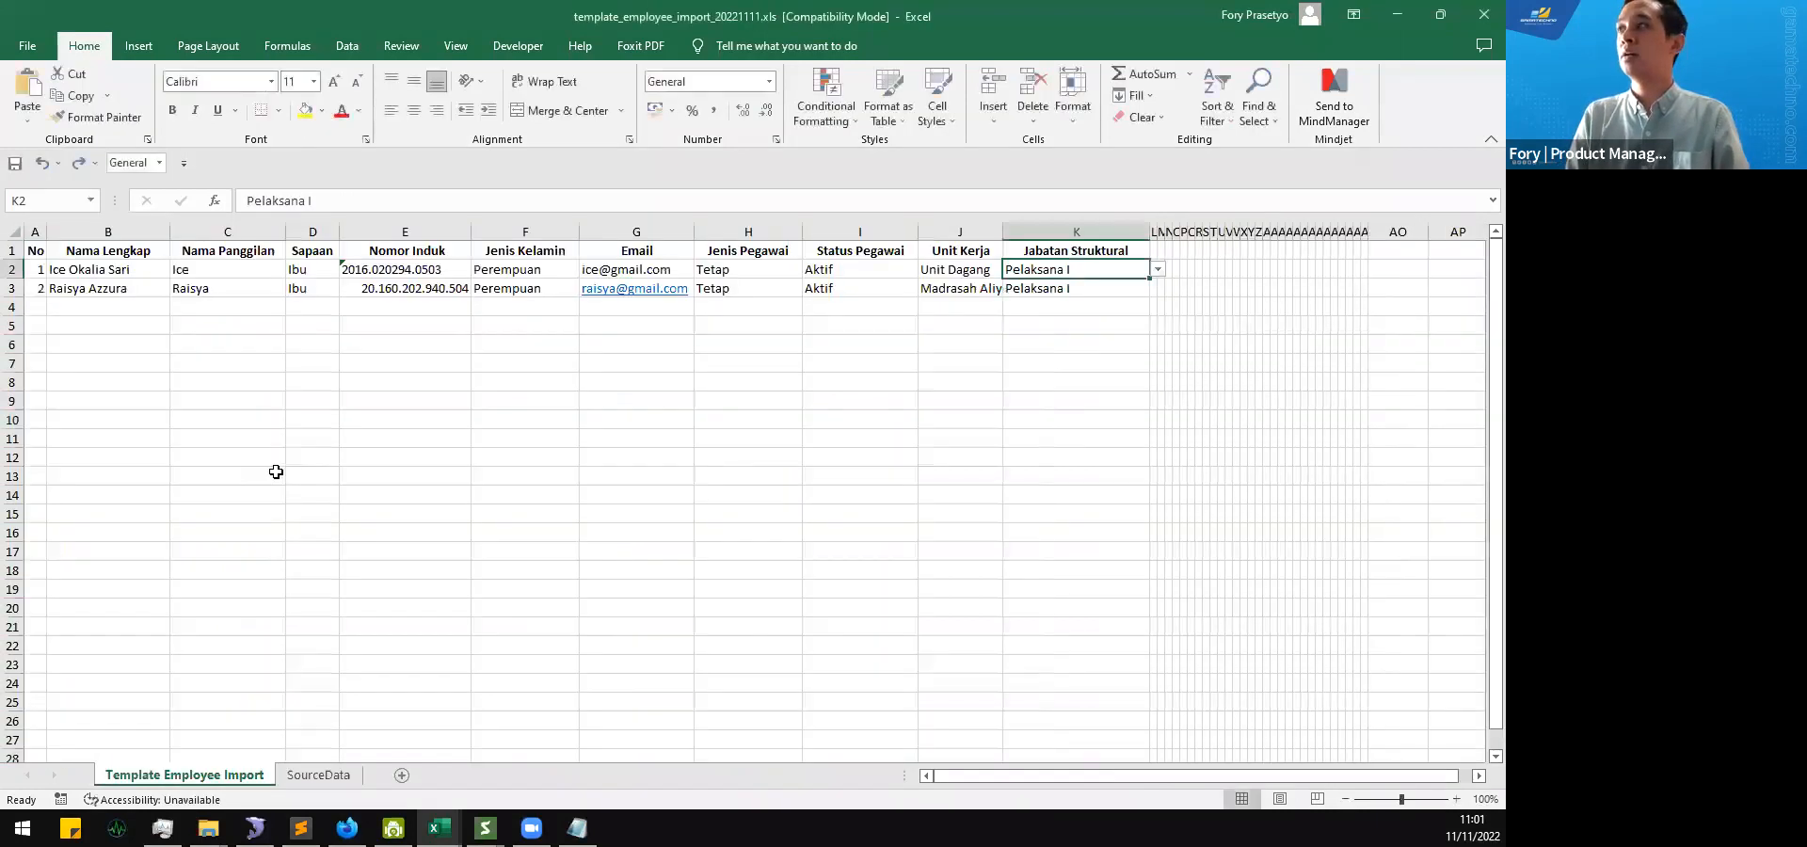
pyautogui.hotkey('ctrl', 't')
pyautogui.press('Escape')
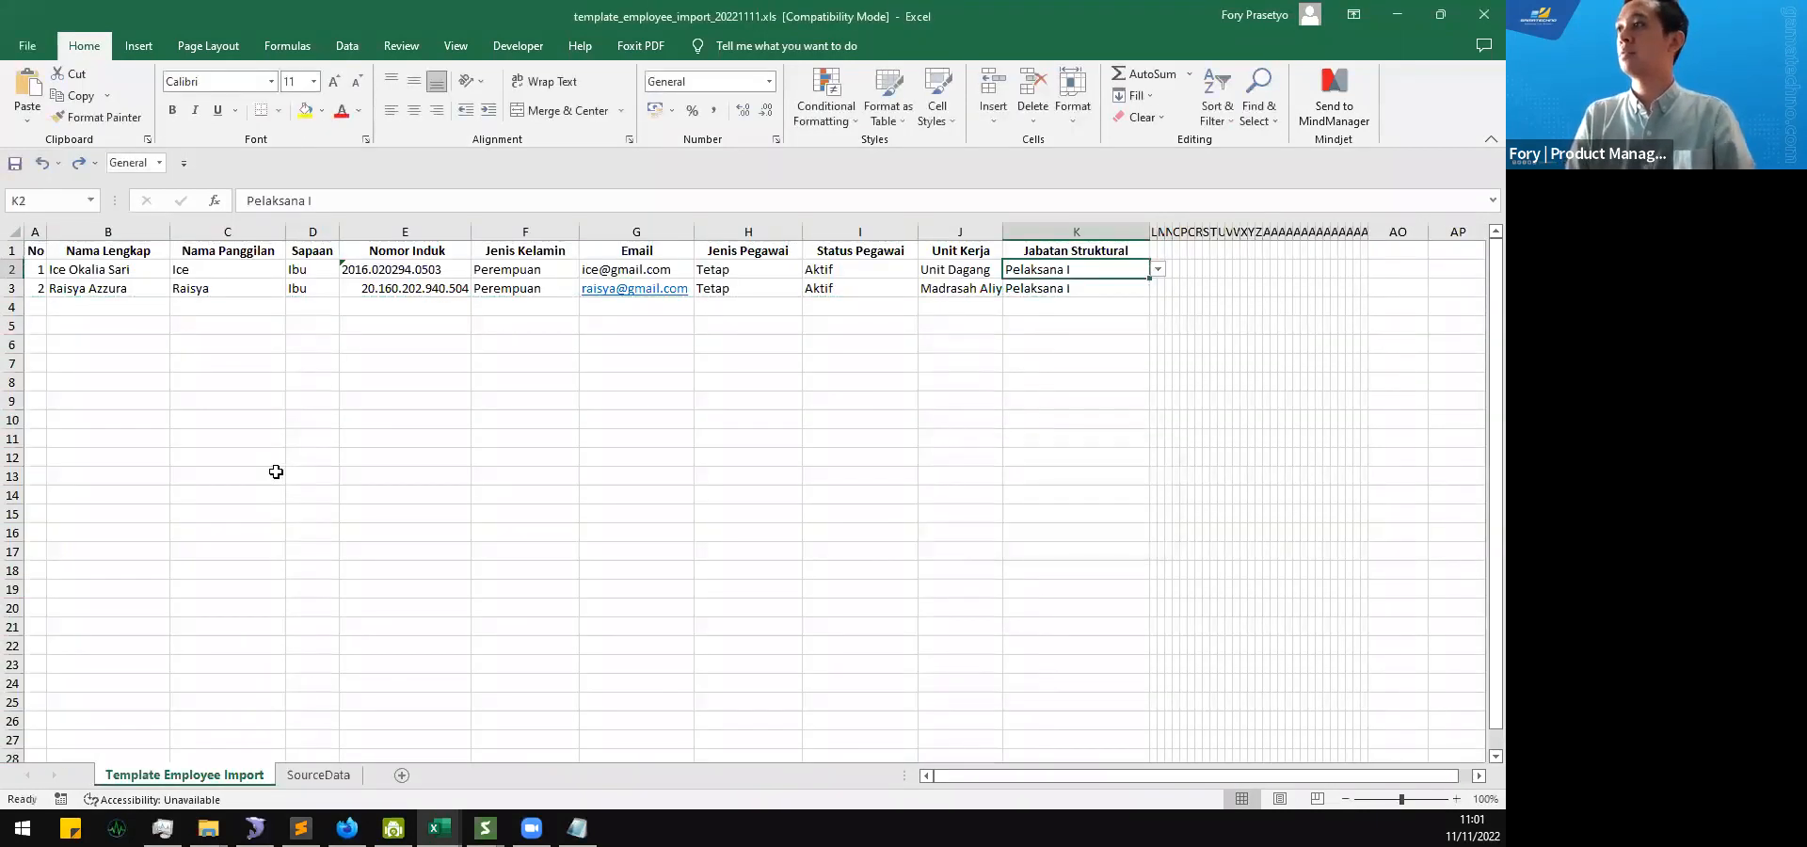
pyautogui.hotkey('ctrl', 'z')
pyautogui.hotkey('alt', 'Tab')
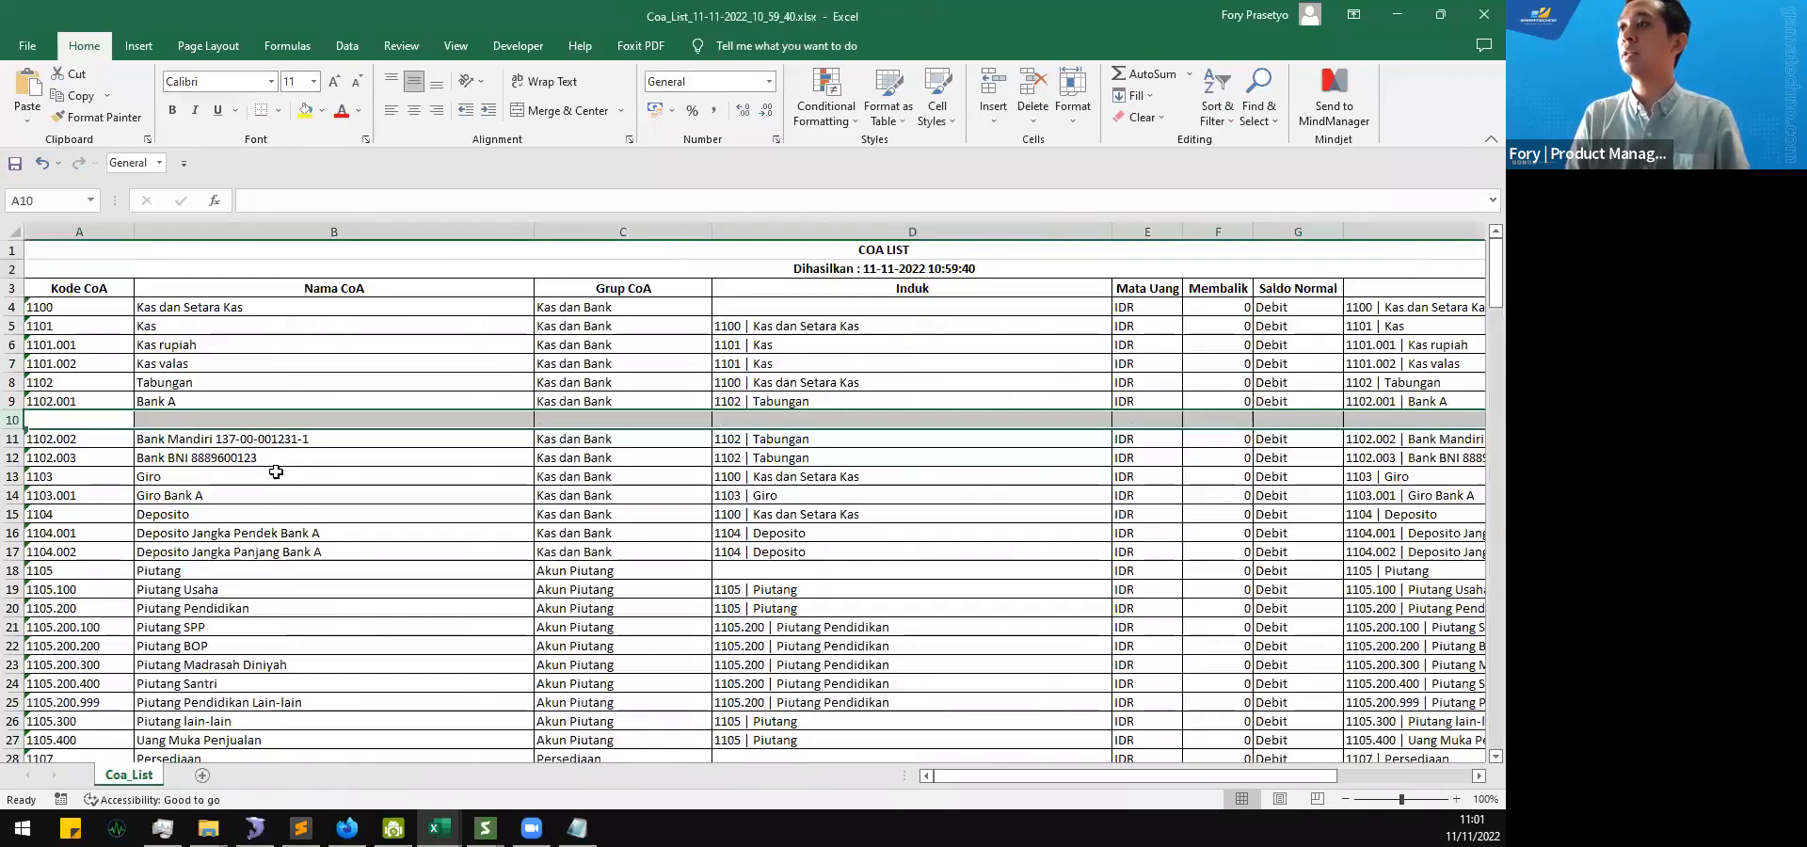
pyautogui.hotkey('ctrl', '-')
# Step: Delete all account rows above the Bank BNI account, from Kas dan Setara Kas through Bank Mandiri
pyautogui.moveTo(15, 306); pyautogui.dragTo(11, 433)
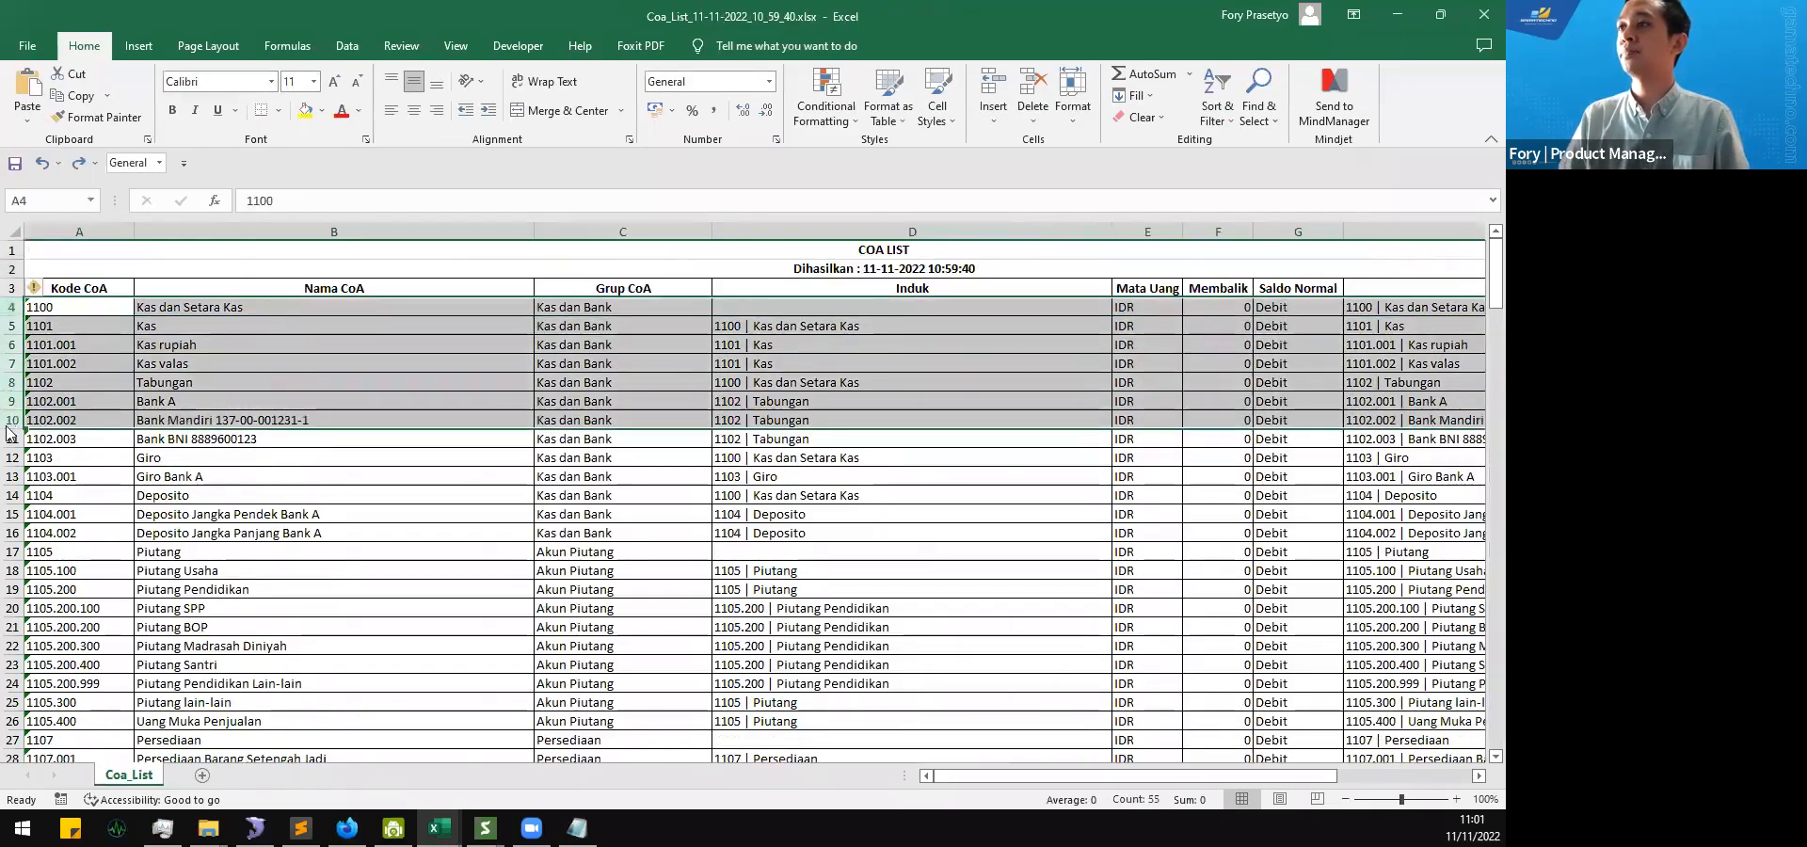
pyautogui.rightClick(8, 425)
pyautogui.click(85, 601)
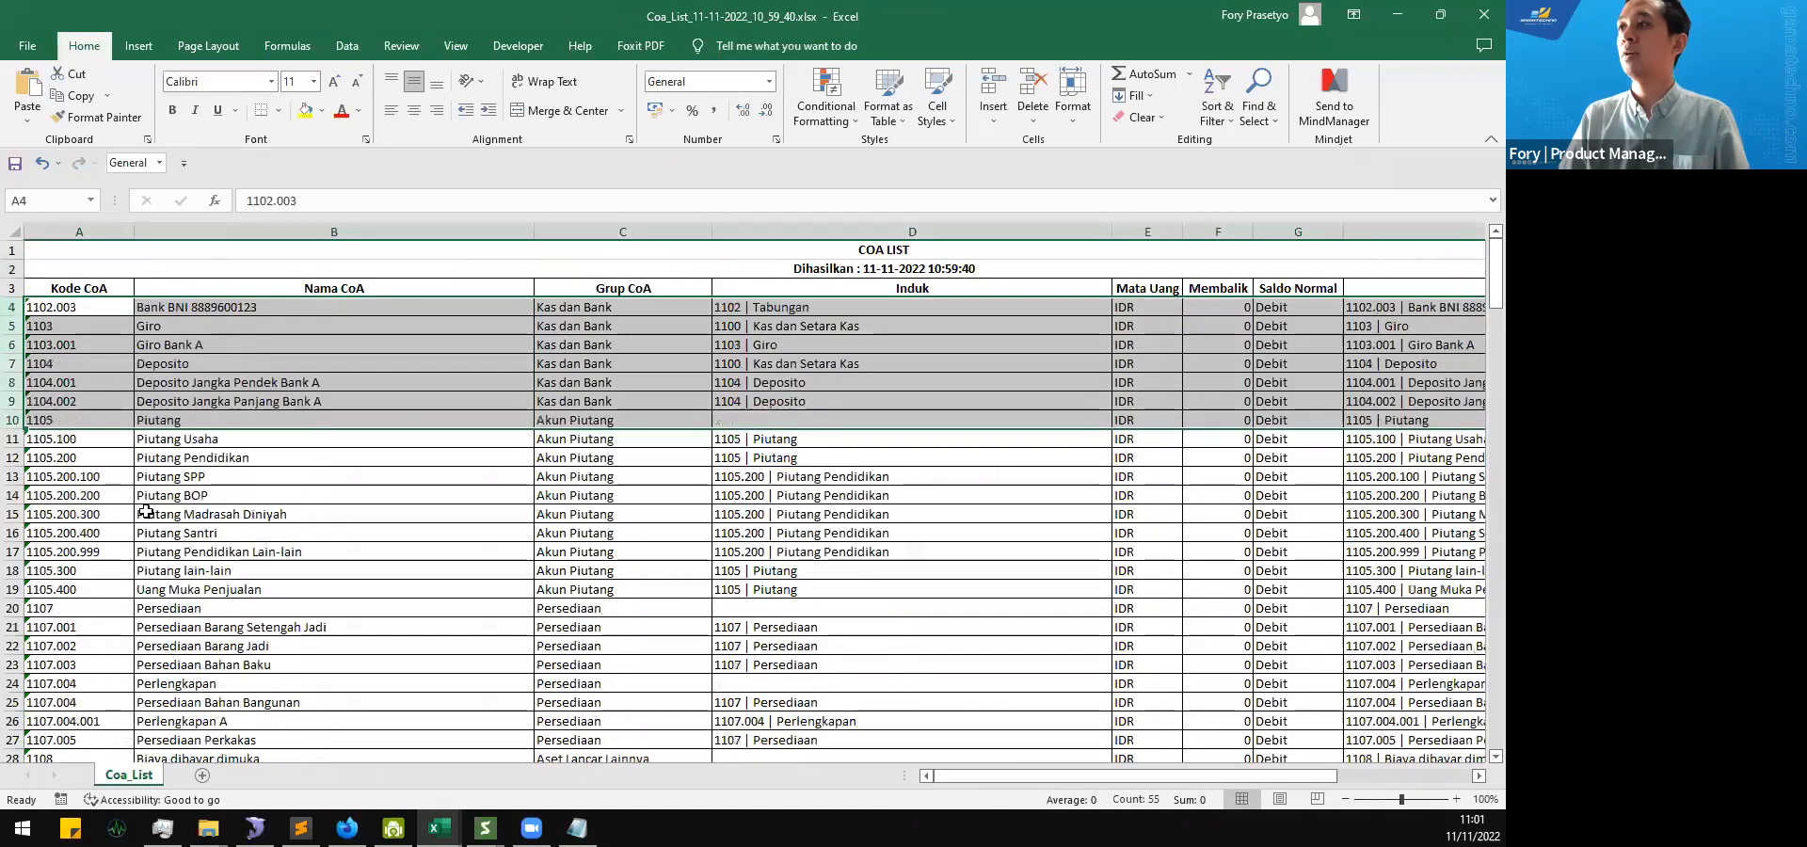
# Step: Select the account rows from 1103 Giro downward, below the Bank BNI account
pyautogui.click(10, 326)
pyautogui.scroll(-5, 43, 529)
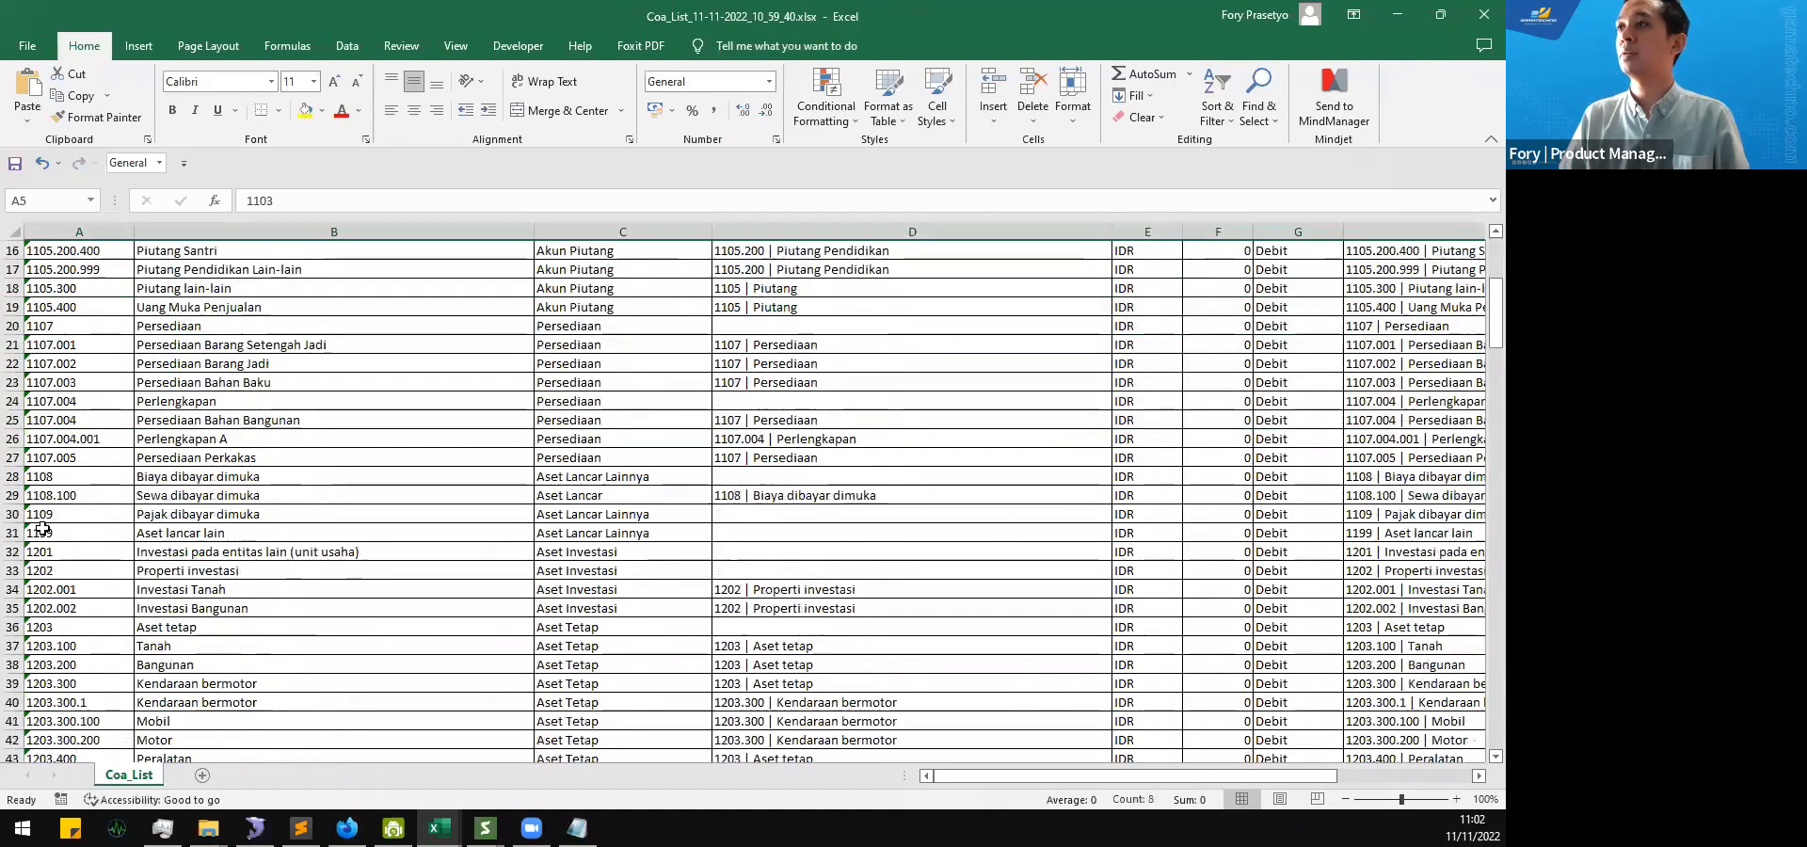
pyautogui.scroll(-17, 42, 529)
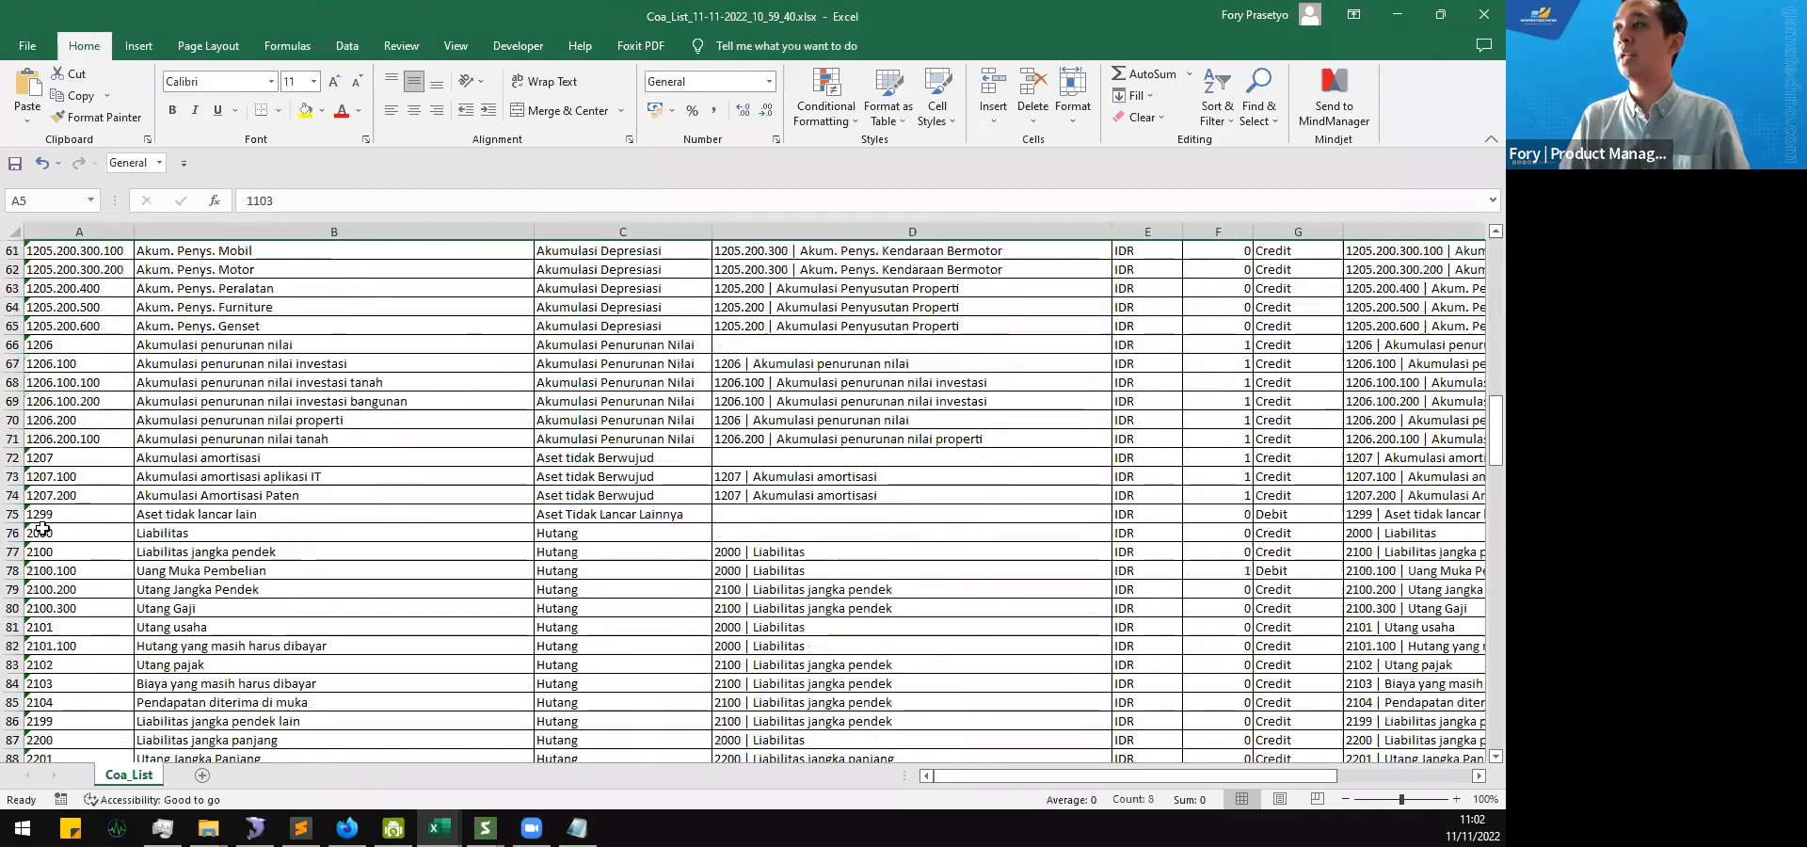
pyautogui.scroll(-11, 43, 529)
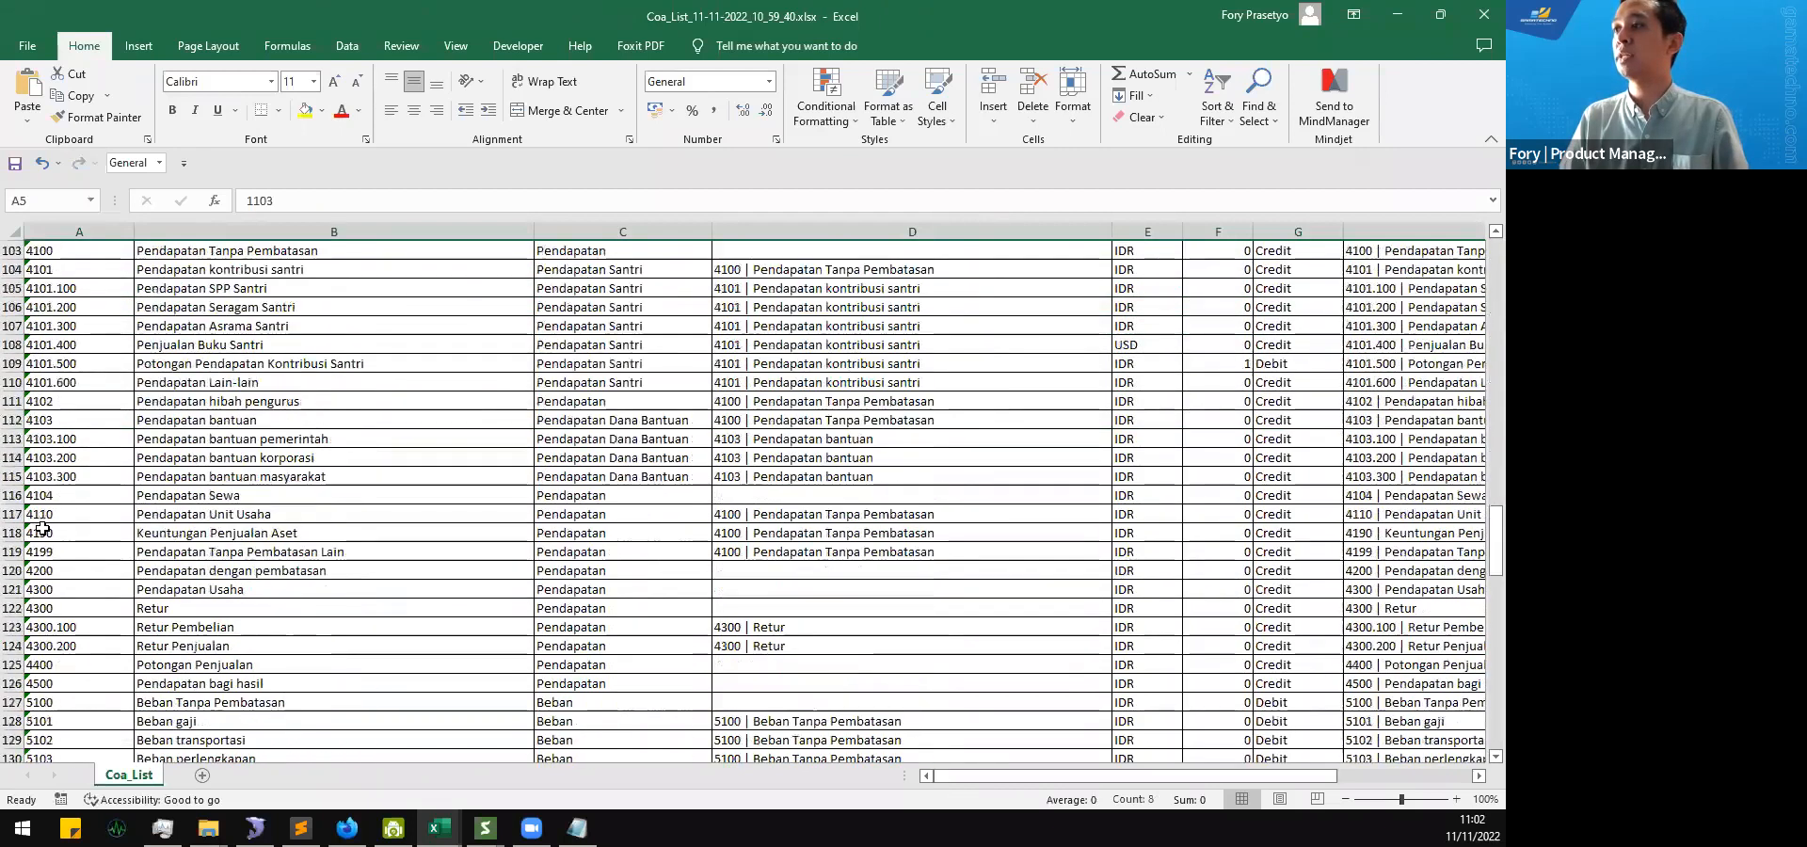